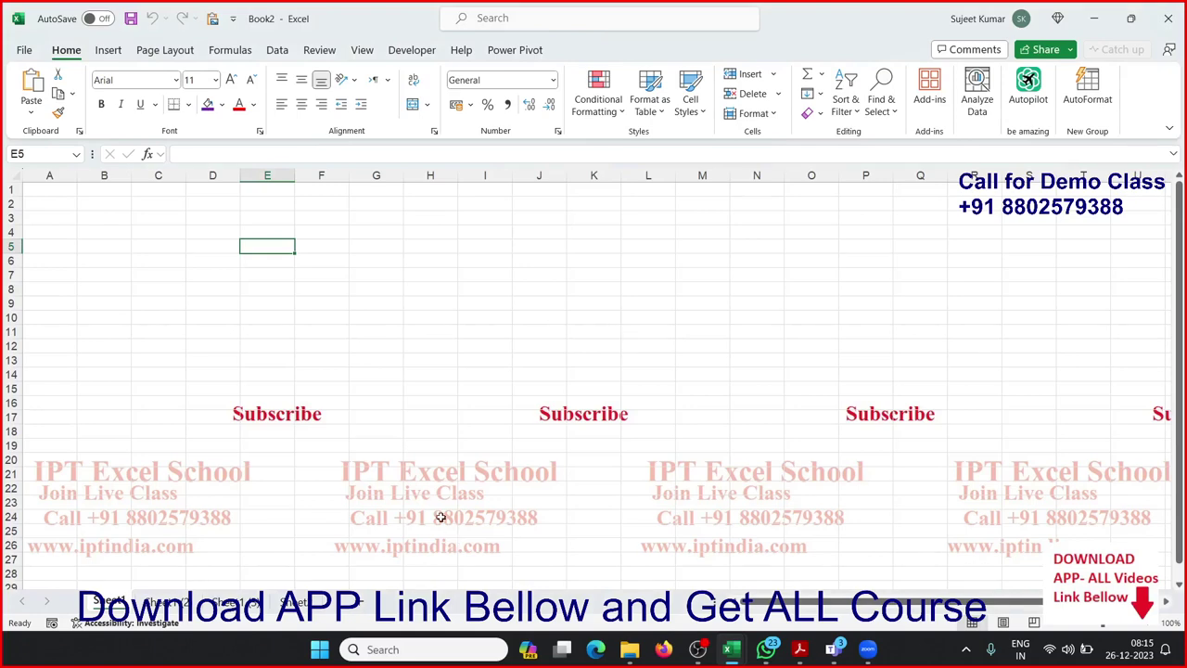
Select cell A1 on the blank Book2 sheet to begin the table.
{"action": "left_click", "coordinate": [213, 345]}
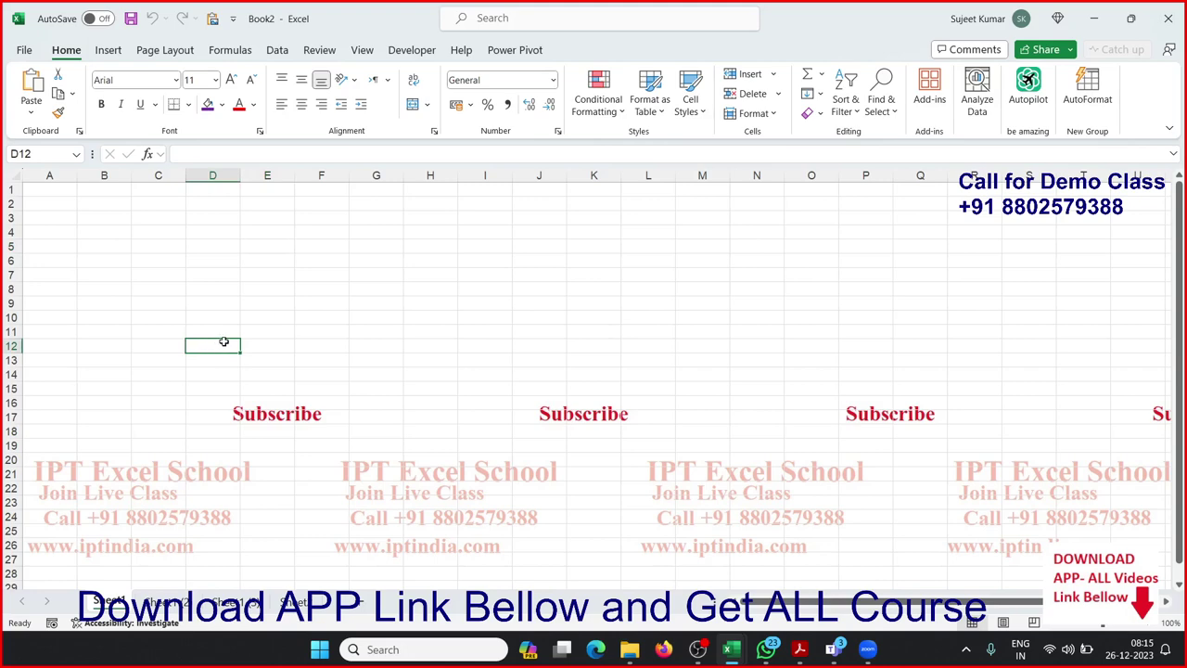
{"action": "left_click", "coordinate": [66, 194]}
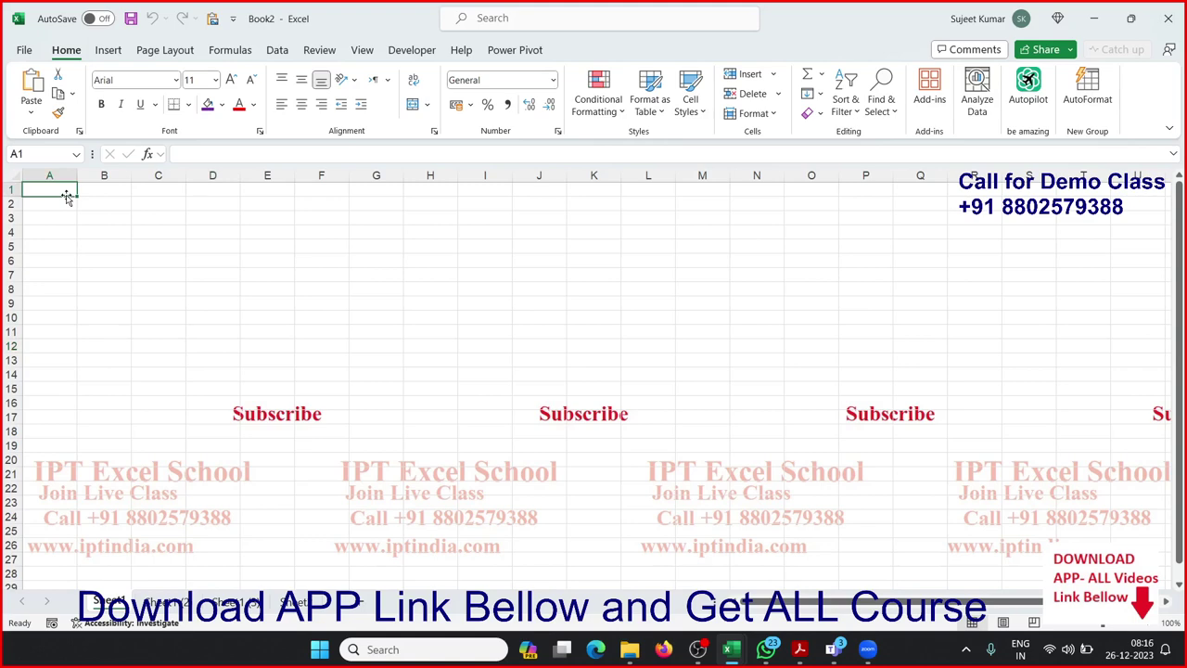
Enter headers Q and Sales, then fill quarters Q1 to Q4 down column A.
{"action": "type", "text": "Q"}
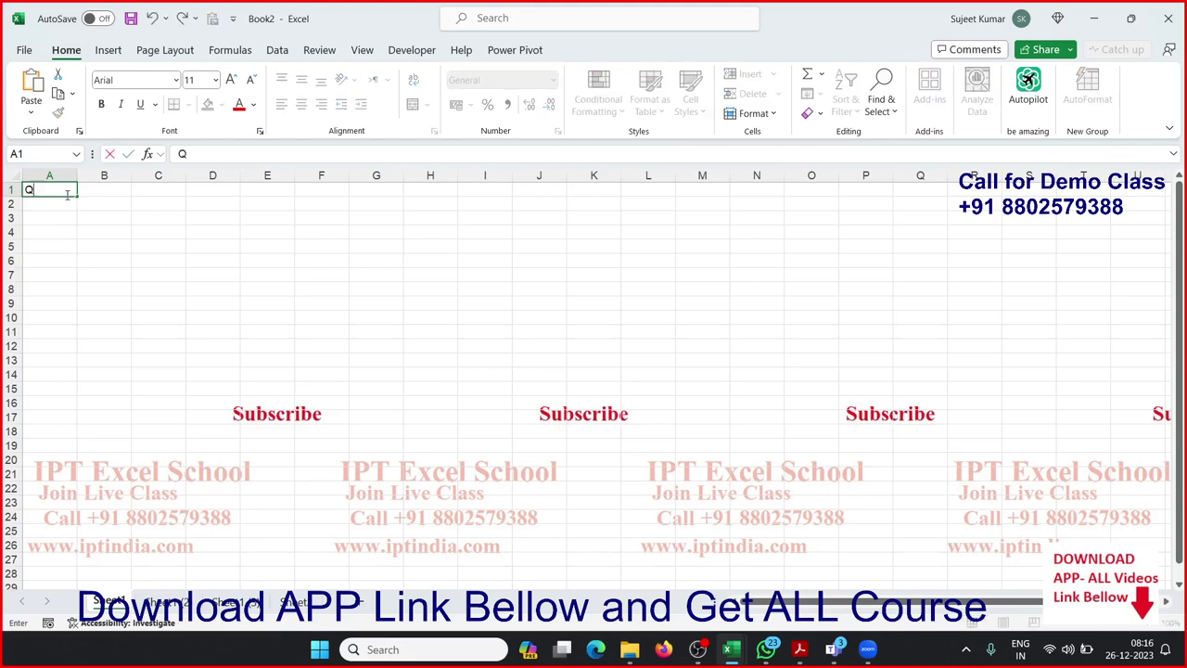
{"action": "key", "text": "Tab"}
{"action": "type", "text": "Sale"}
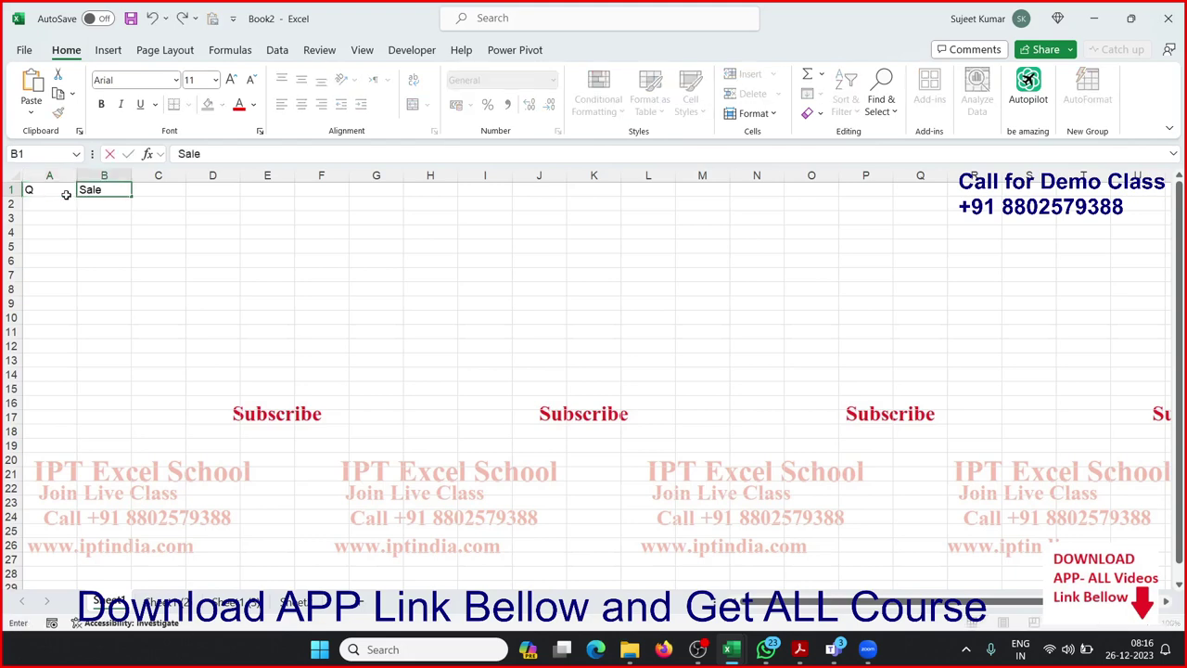
{"action": "type", "text": "s"}
{"action": "key", "text": "Return"}
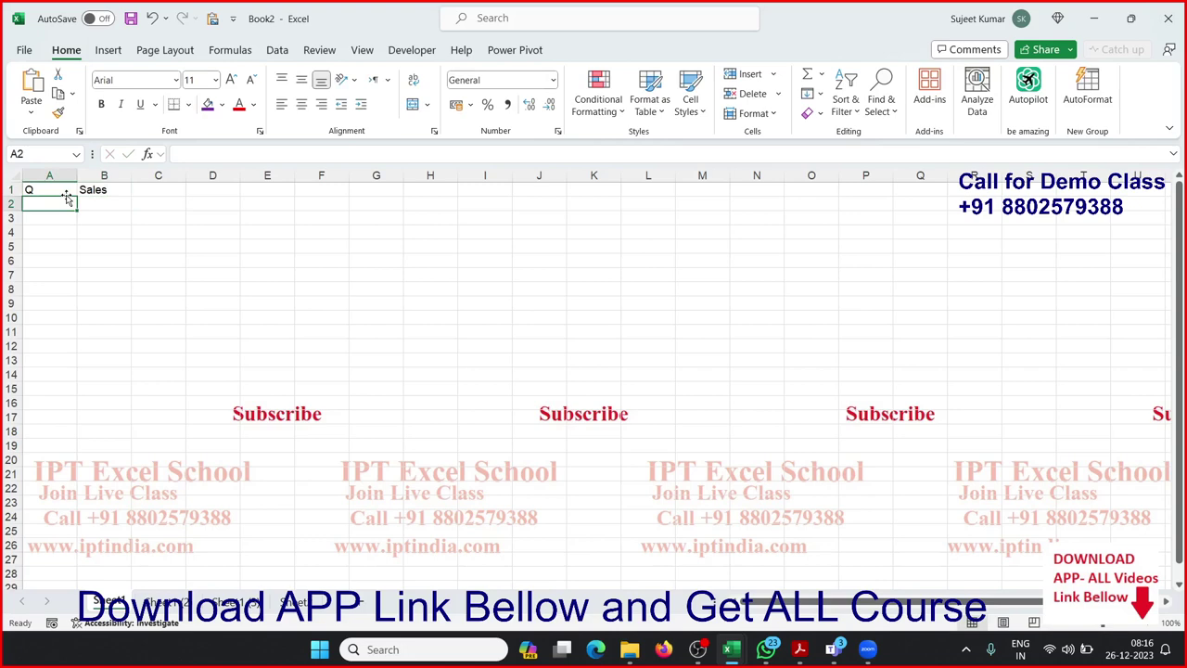
{"action": "type", "text": "Q1"}
{"action": "key", "text": "Return"}
{"action": "key", "text": "Return"}
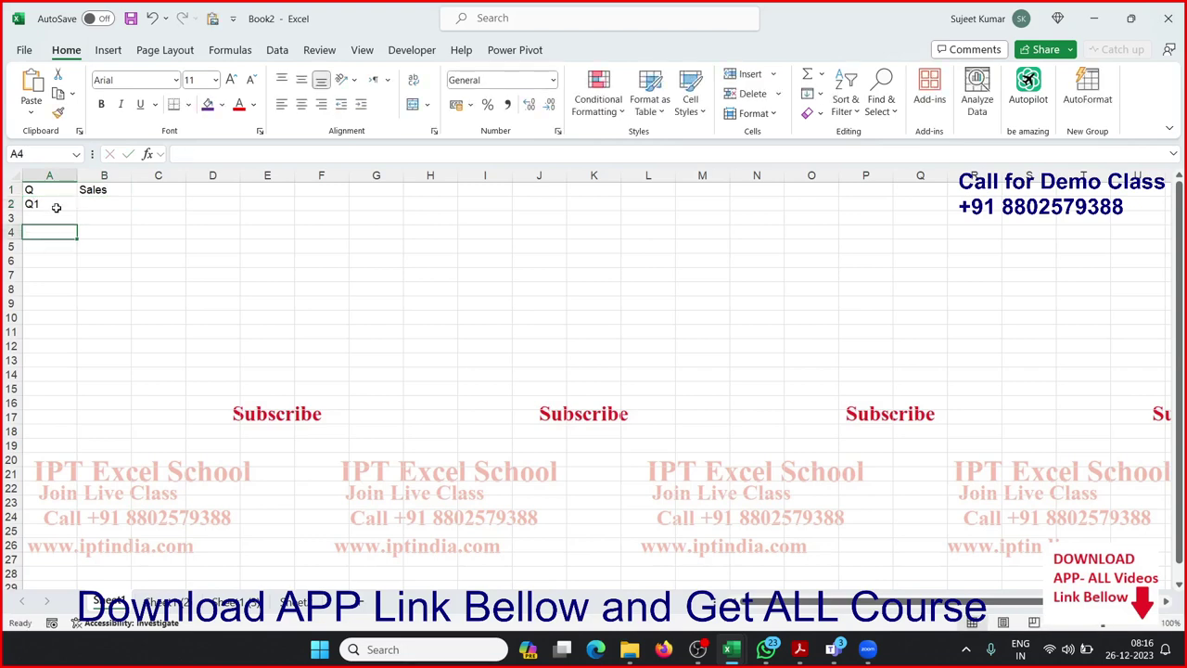
{"action": "left_click", "coordinate": [55, 207]}
{"action": "left_click_drag", "start_coordinate": [77, 211], "coordinate": [79, 255]}
Enter sales 85, 36, 32 and 25 in B2:B5, then select A1:B5.
{"action": "left_click", "coordinate": [98, 203]}
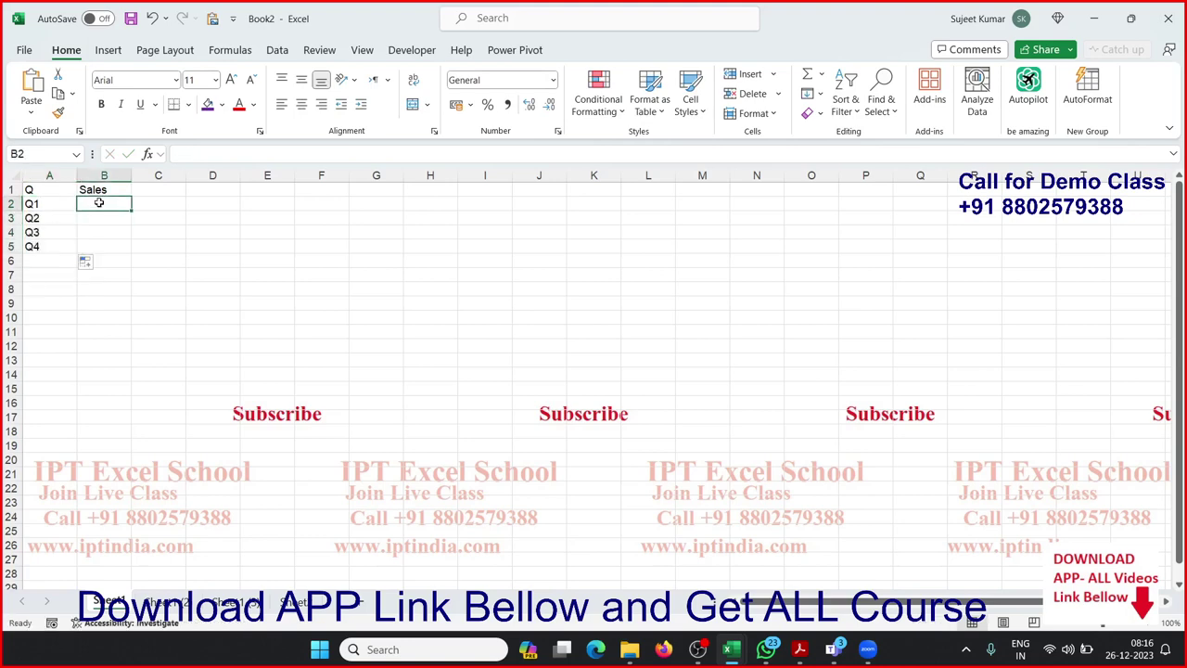
{"action": "type", "text": "85"}
{"action": "key", "text": "Return"}
{"action": "type", "text": "36"}
{"action": "key", "text": "Return"}
{"action": "type", "text": "32"}
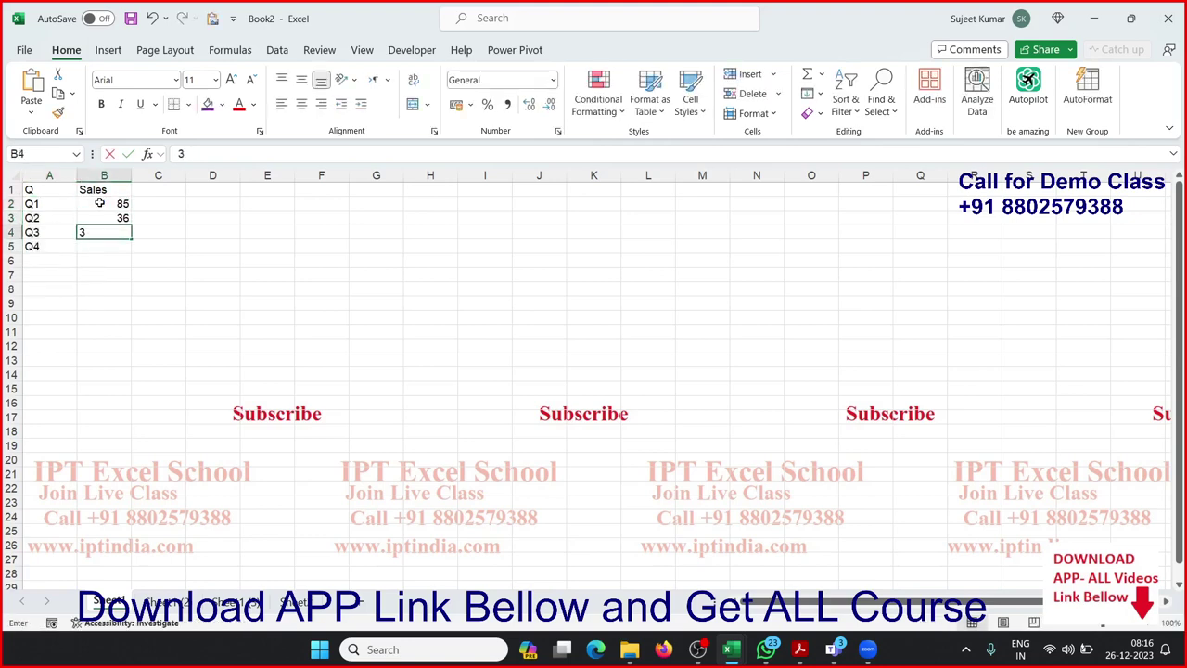
{"action": "key", "text": "Return"}
{"action": "type", "text": "25"}
{"action": "key", "text": "Return"}
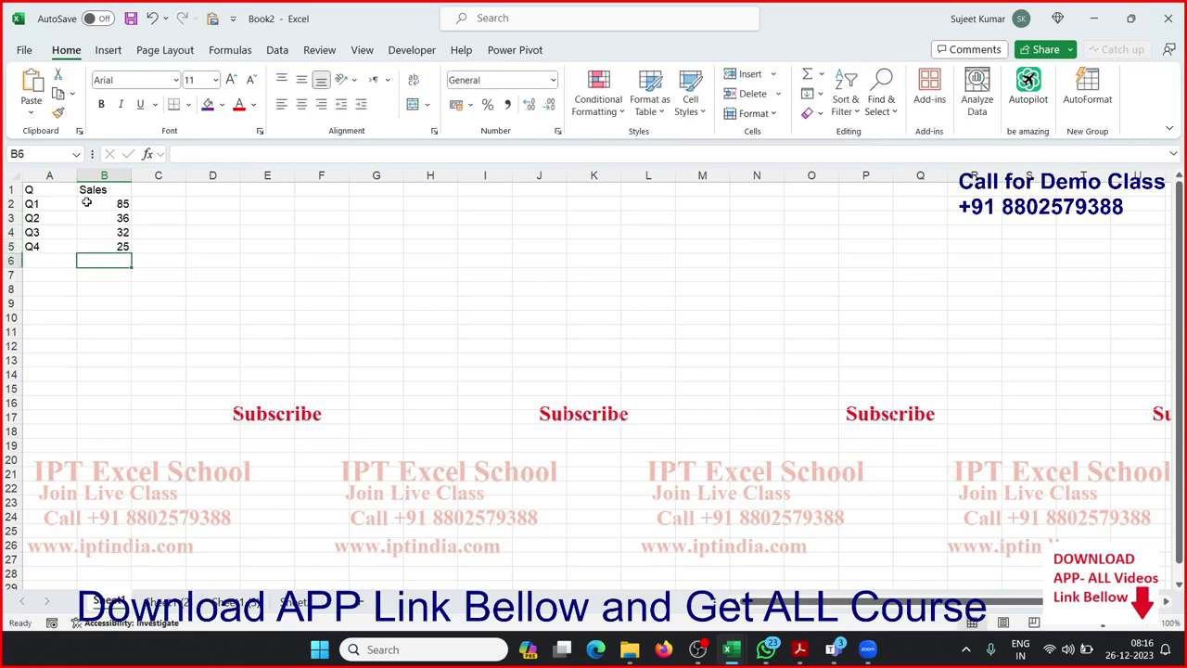
{"action": "left_click", "coordinate": [68, 187]}
{"action": "left_click_drag", "start_coordinate": [68, 188], "coordinate": [128, 246]}
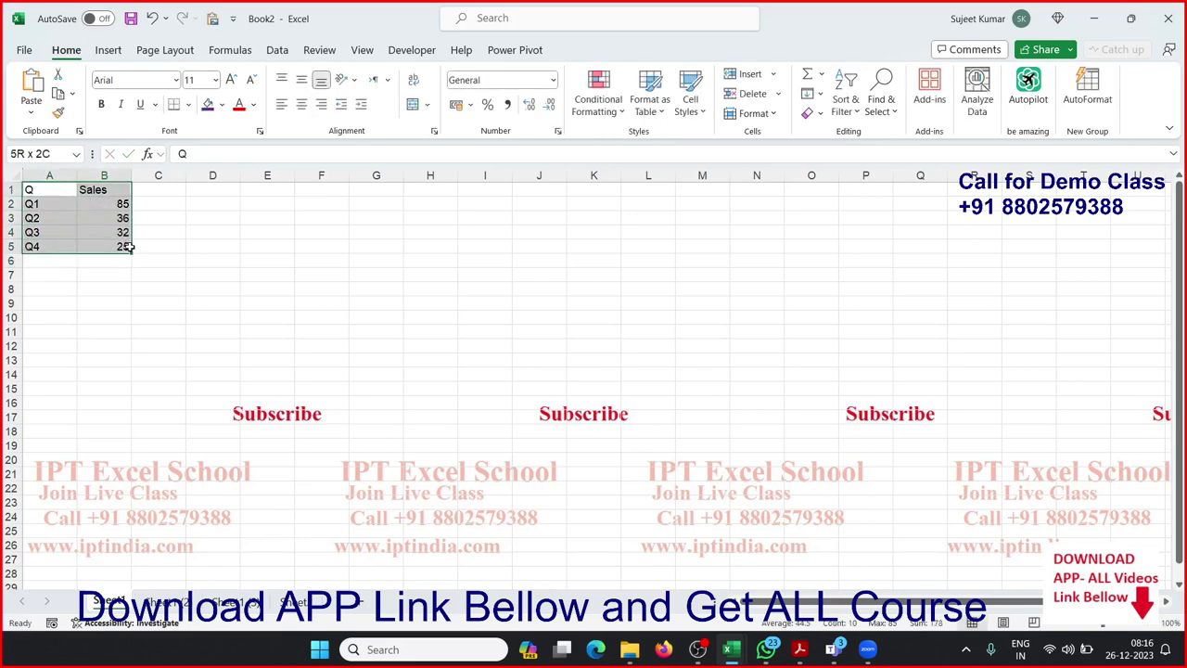
Insert a 2-D pie chart of Sales, move it beside the table, enlarge it, and select its series.
{"action": "left_click", "coordinate": [107, 50]}
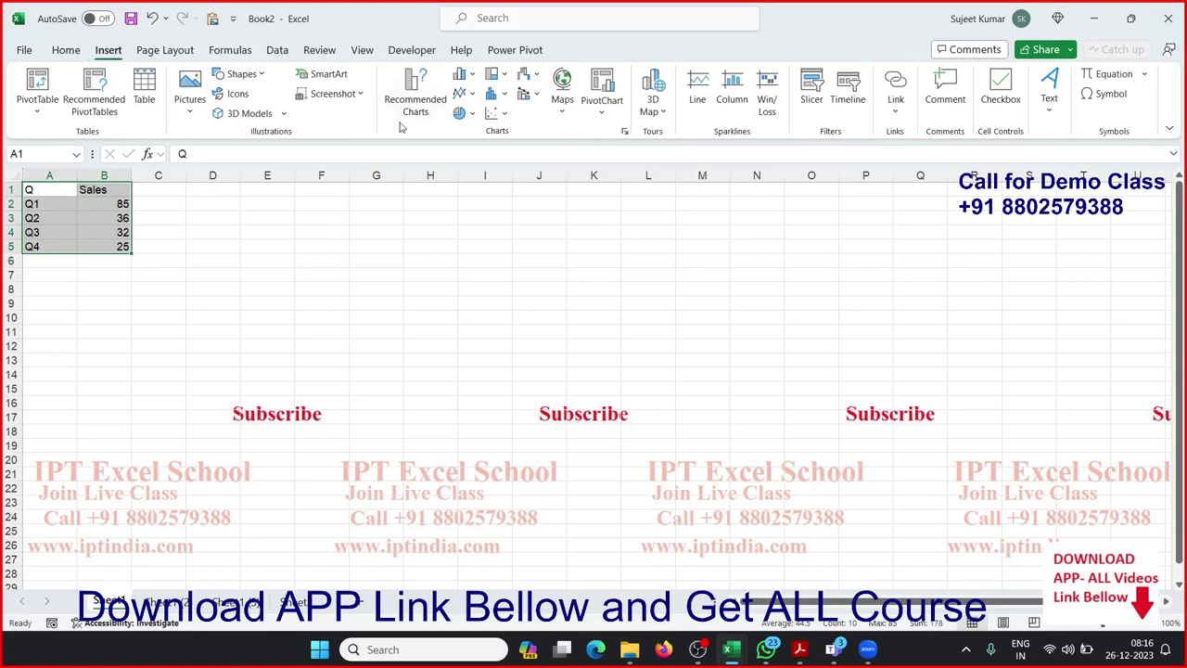
{"action": "left_click", "coordinate": [458, 113]}
{"action": "left_click", "coordinate": [472, 167]}
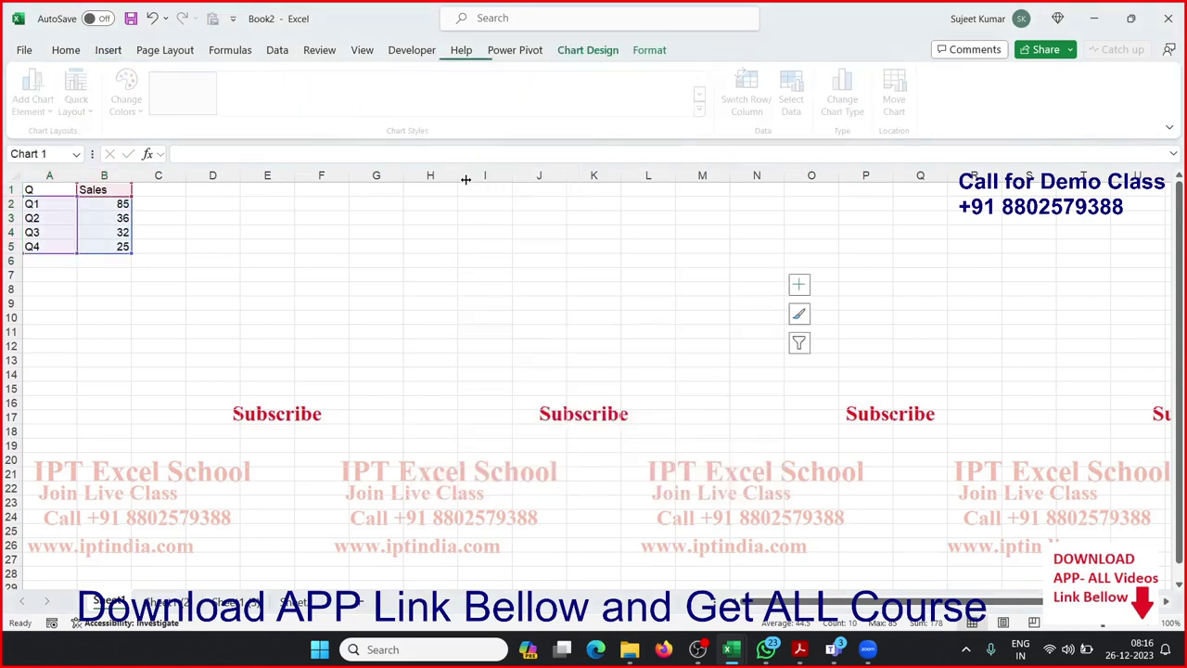
{"action": "left_click_drag", "start_coordinate": [510, 292], "coordinate": [429, 239]}
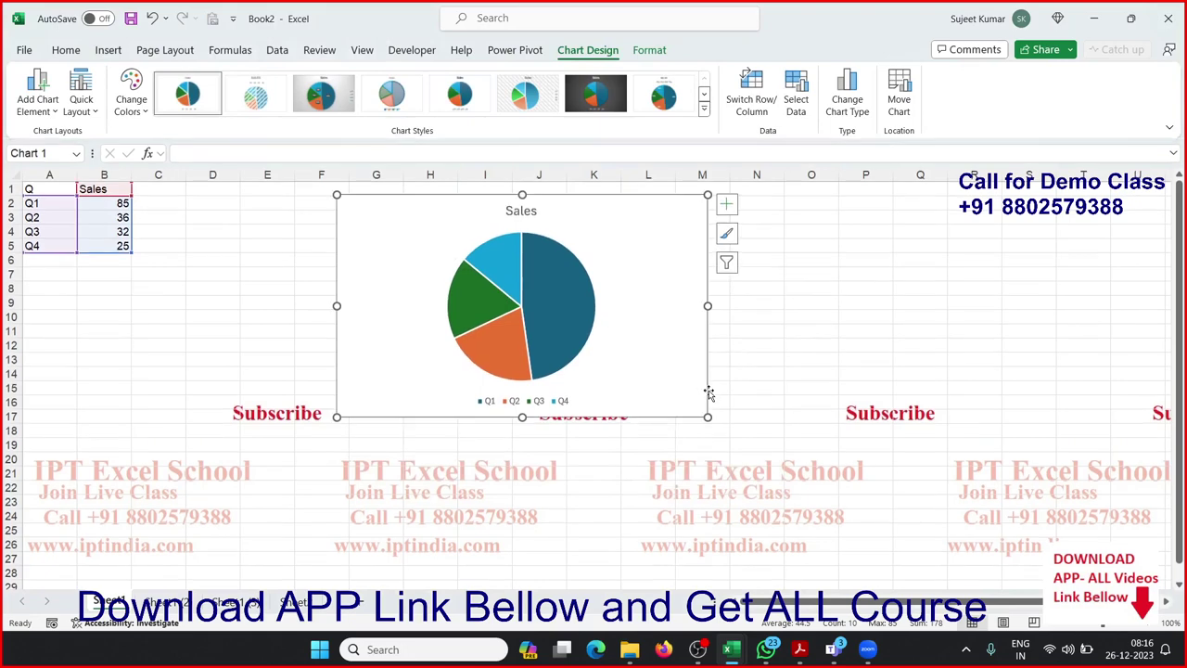
{"action": "left_click_drag", "start_coordinate": [706, 415], "coordinate": [791, 430]}
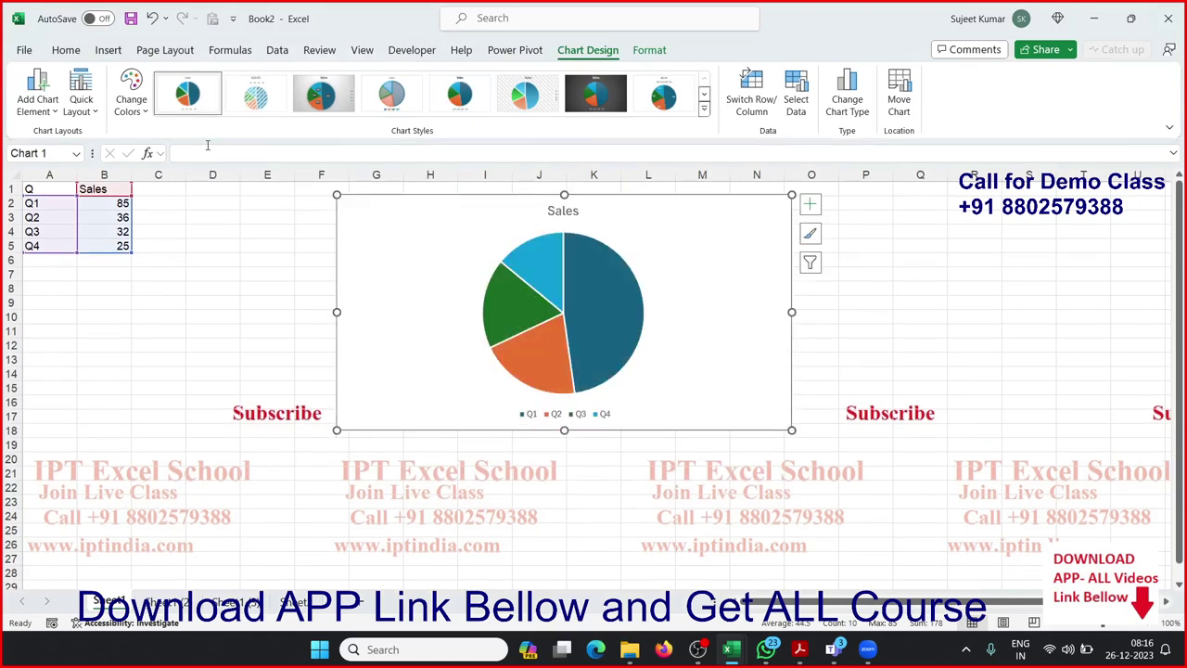
{"action": "left_click", "coordinate": [517, 298]}
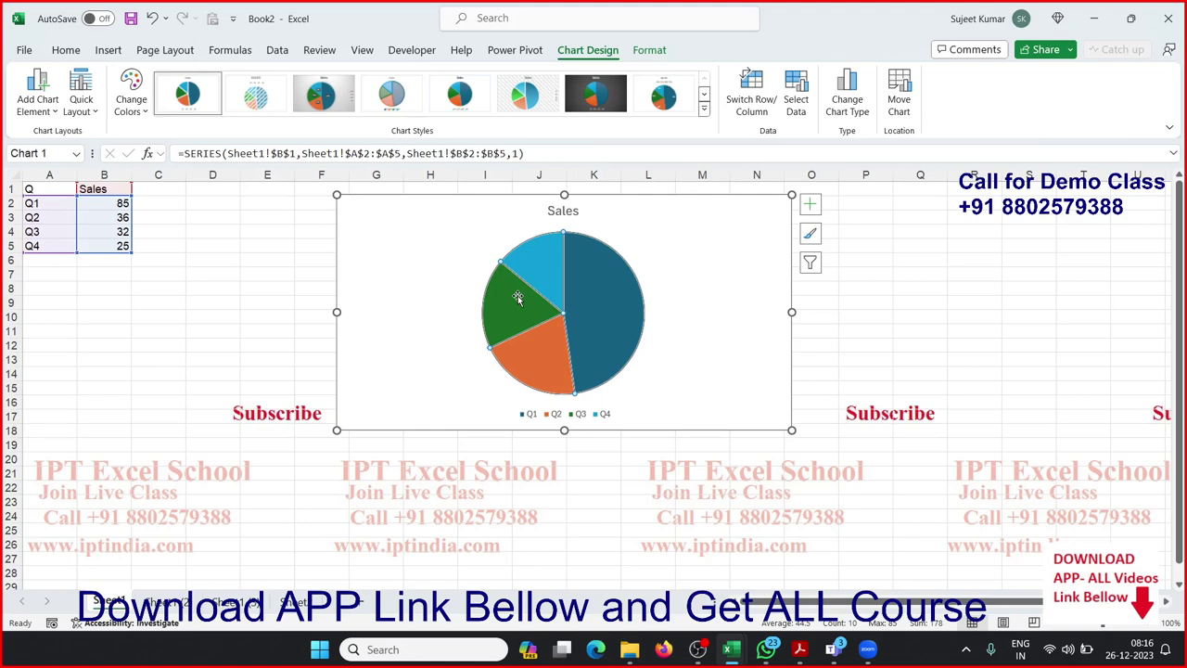
{"action": "left_click", "coordinate": [260, 153]}
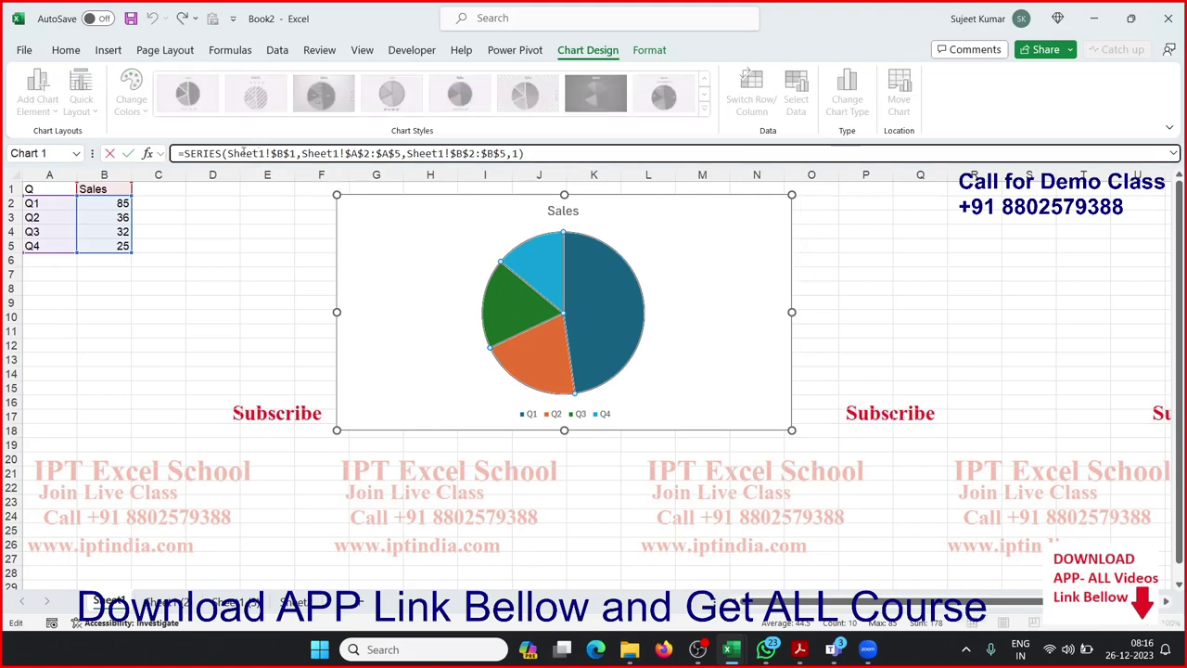
{"action": "mouse_move", "coordinate": [248, 153]}
{"action": "left_mouse_down"}
{"action": "mouse_move", "coordinate": [227, 153]}
{"action": "mouse_move", "coordinate": [294, 158]}
{"action": "left_mouse_up"}
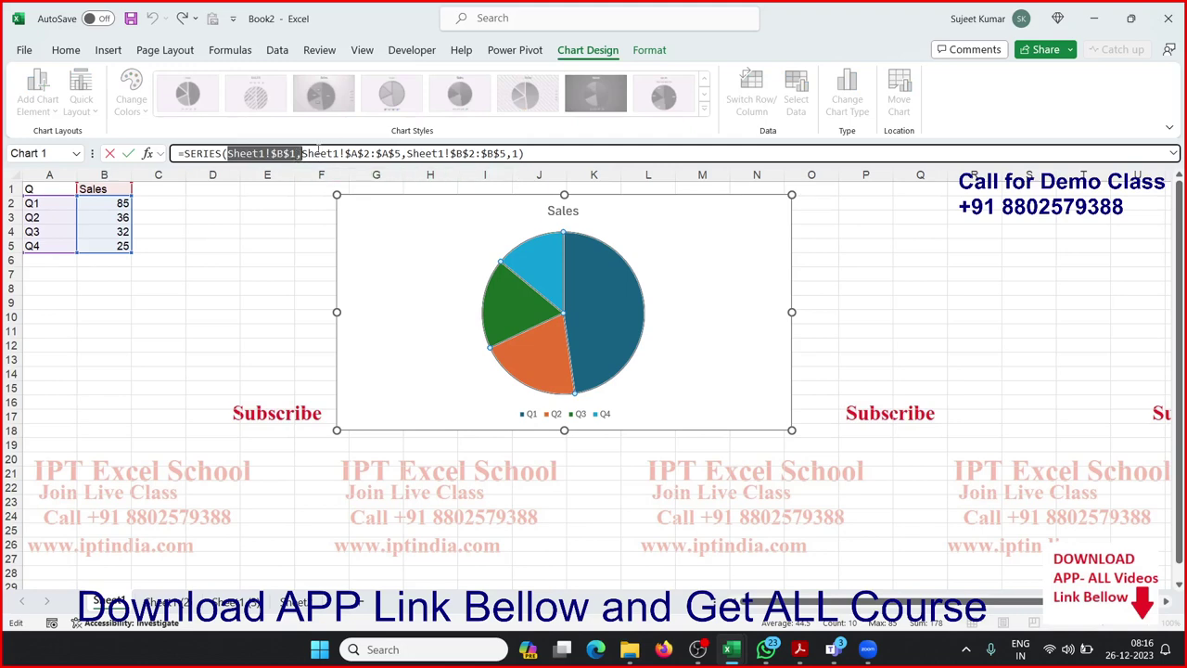
{"action": "left_click_drag", "start_coordinate": [313, 153], "coordinate": [402, 154]}
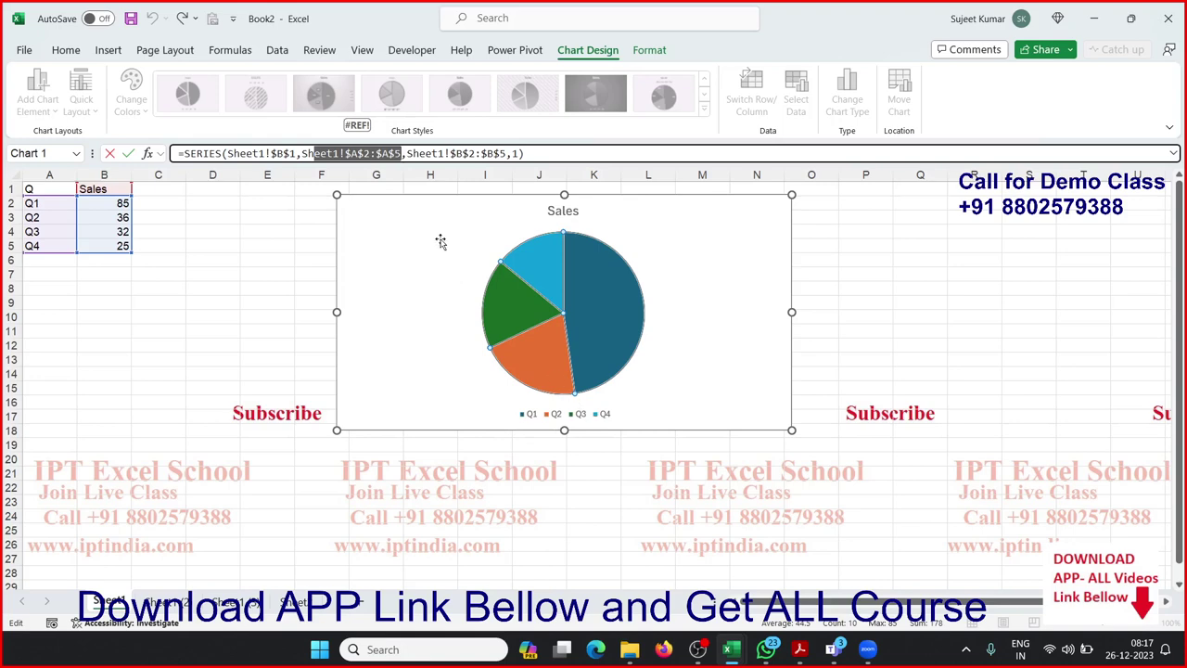
{"action": "left_click", "coordinate": [408, 154]}
{"action": "left_click_drag", "start_coordinate": [408, 153], "coordinate": [513, 154]}
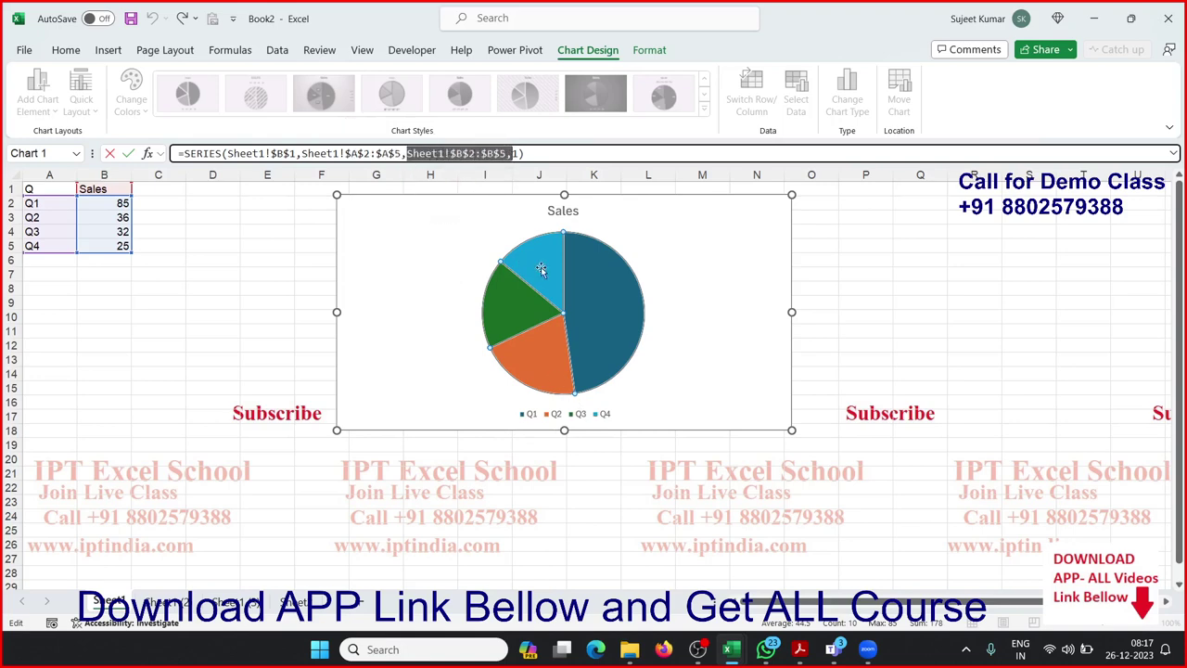
{"action": "mouse_move", "coordinate": [585, 330]}
{"action": "left_click_drag", "start_coordinate": [511, 154], "coordinate": [520, 154]}
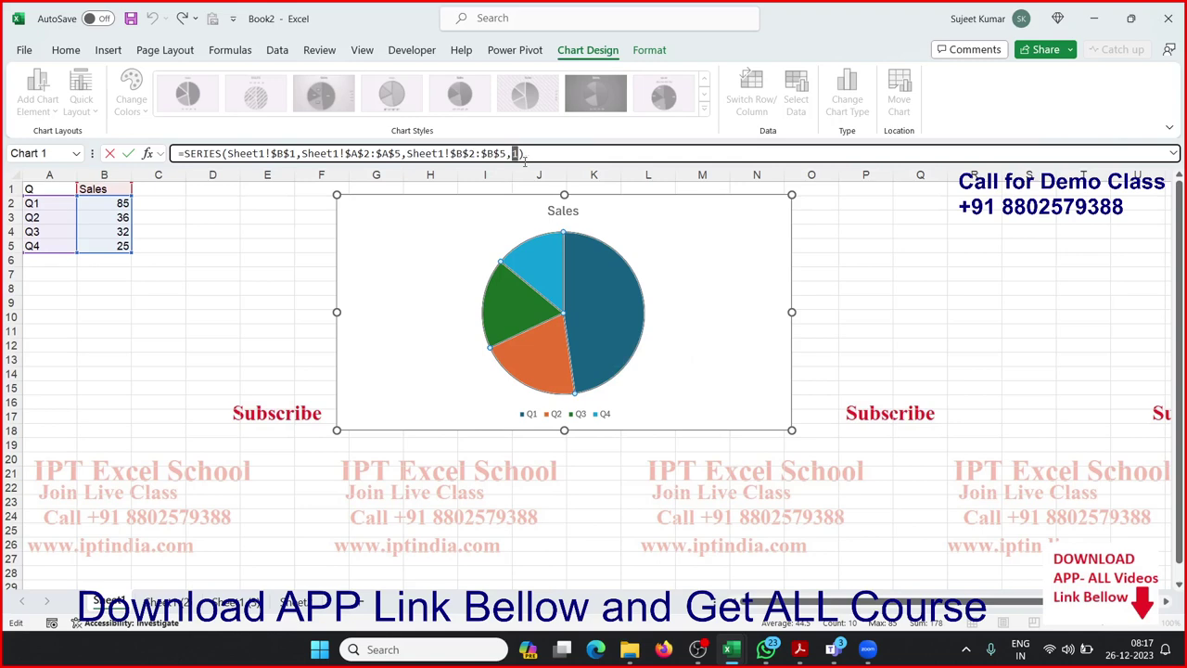
{"action": "key", "text": "Return"}
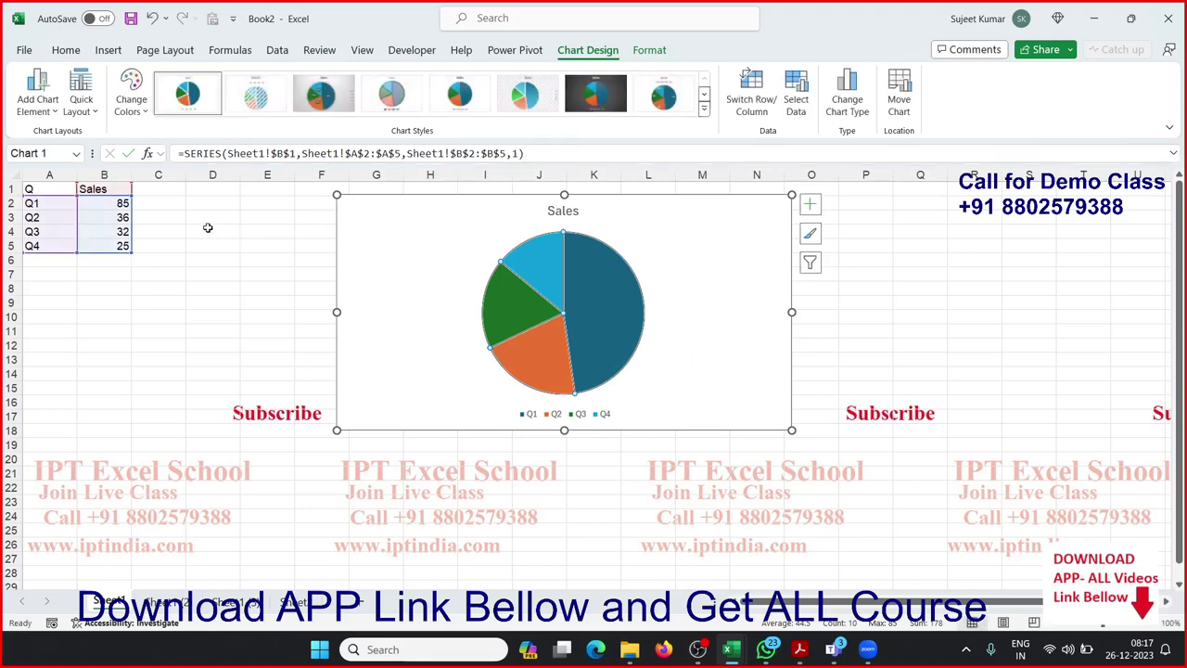
Enter =YEAR(TODAY()) in C1, accepting Excel's correction, so it shows 2023.
{"action": "left_click", "coordinate": [185, 201]}
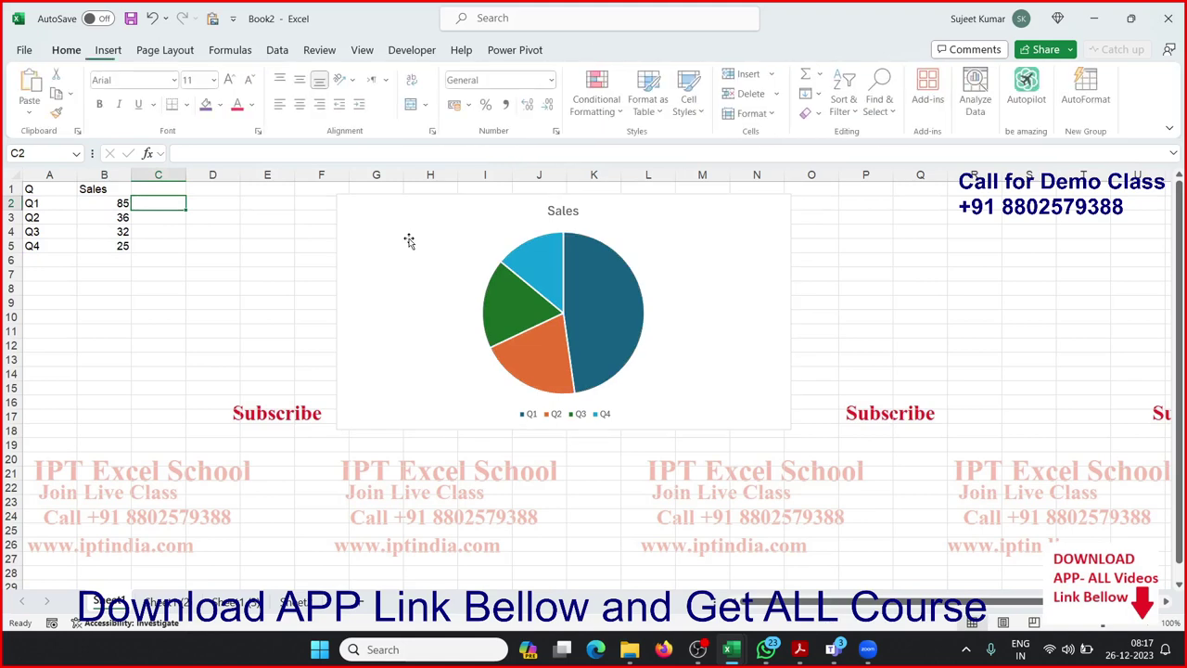
{"action": "left_click", "coordinate": [160, 190]}
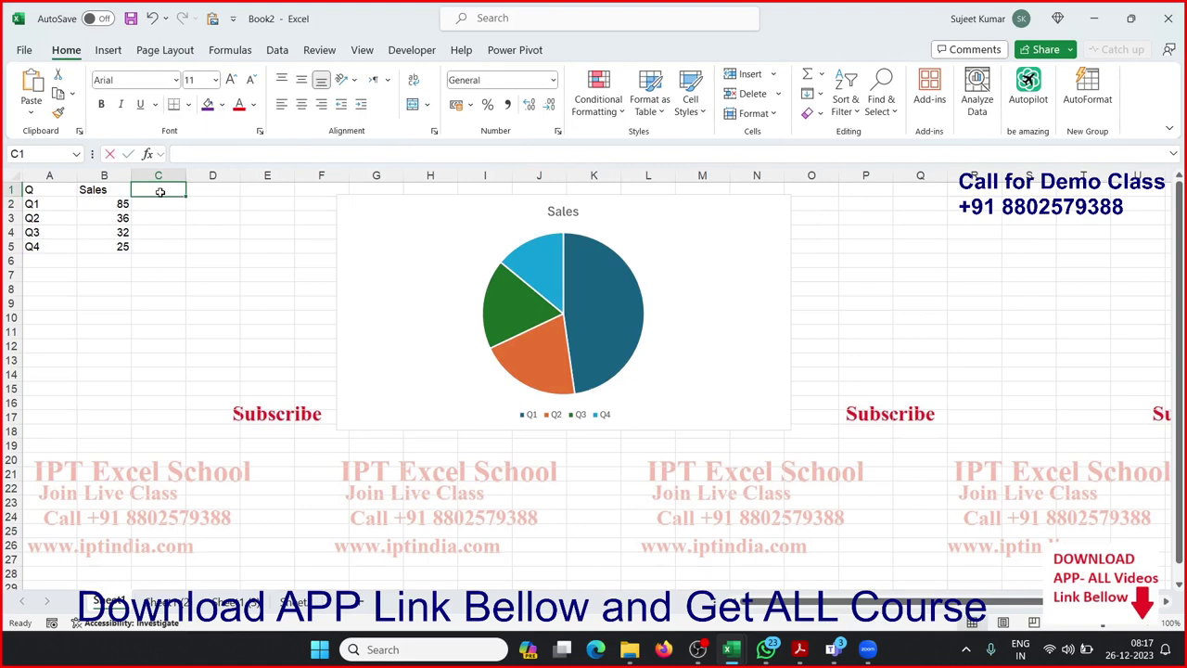
{"action": "type", "text": "yea"}
{"action": "key", "text": "BackSpace"}
{"action": "key", "text": "BackSpace"}
{"action": "key", "text": "BackSpace"}
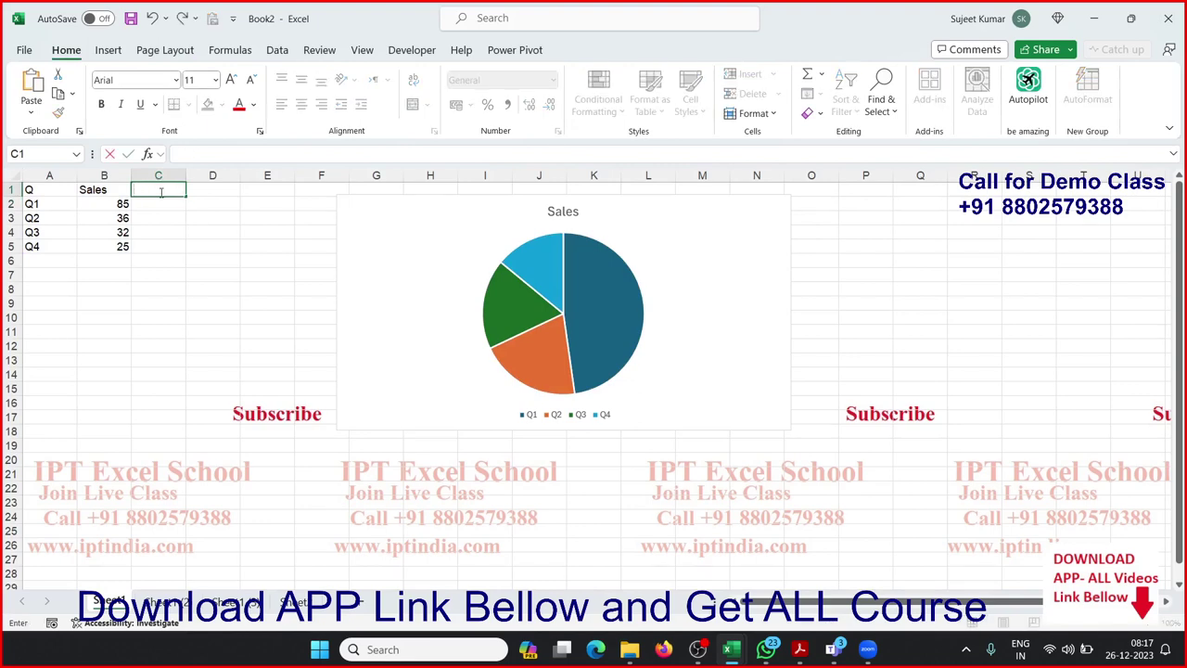
{"action": "type", "text": "=r"}
{"action": "key", "text": "BackSpace"}
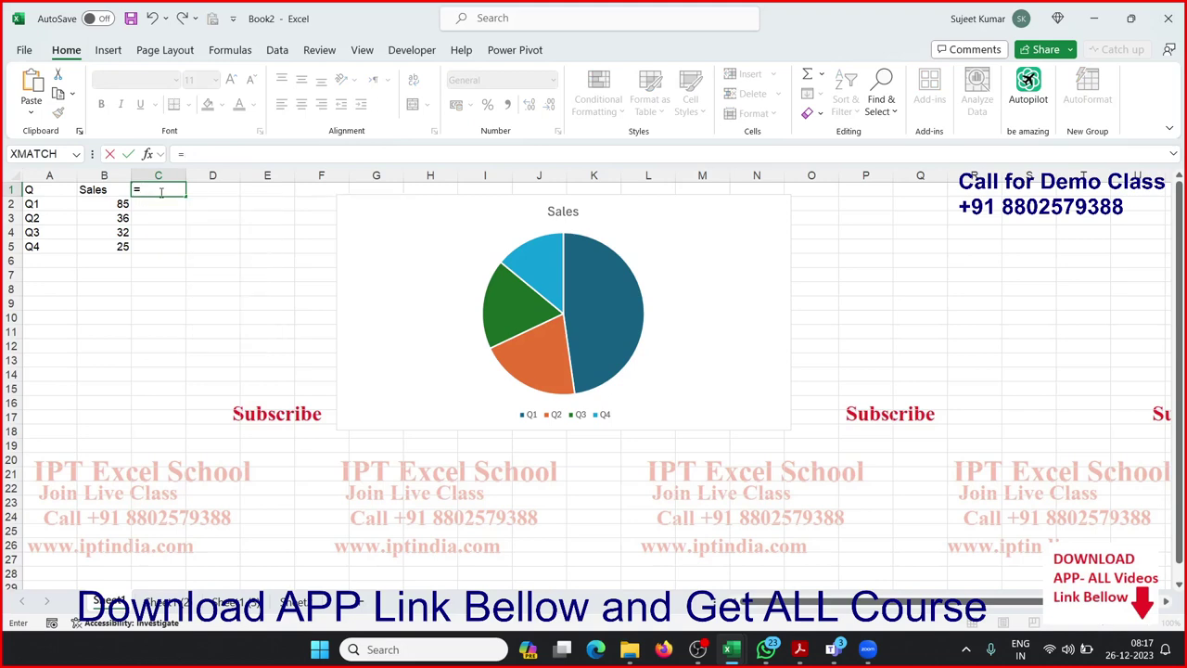
{"action": "type", "text": "yea"}
{"action": "key", "text": "Tab"}
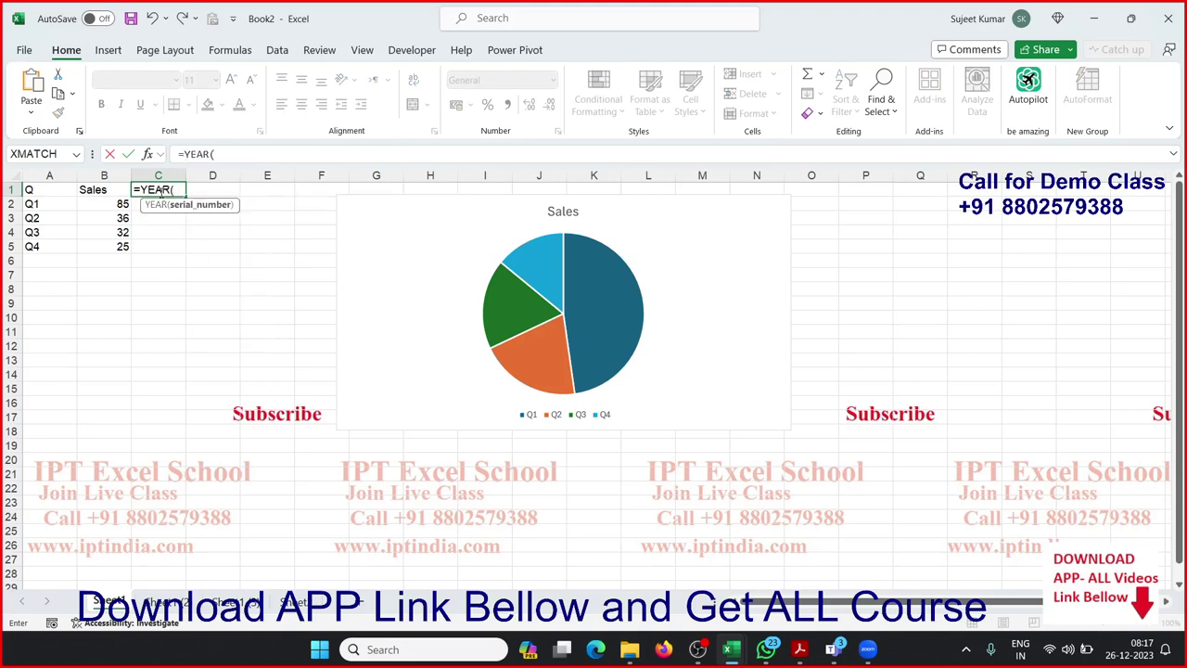
{"action": "type", "text": "tod"}
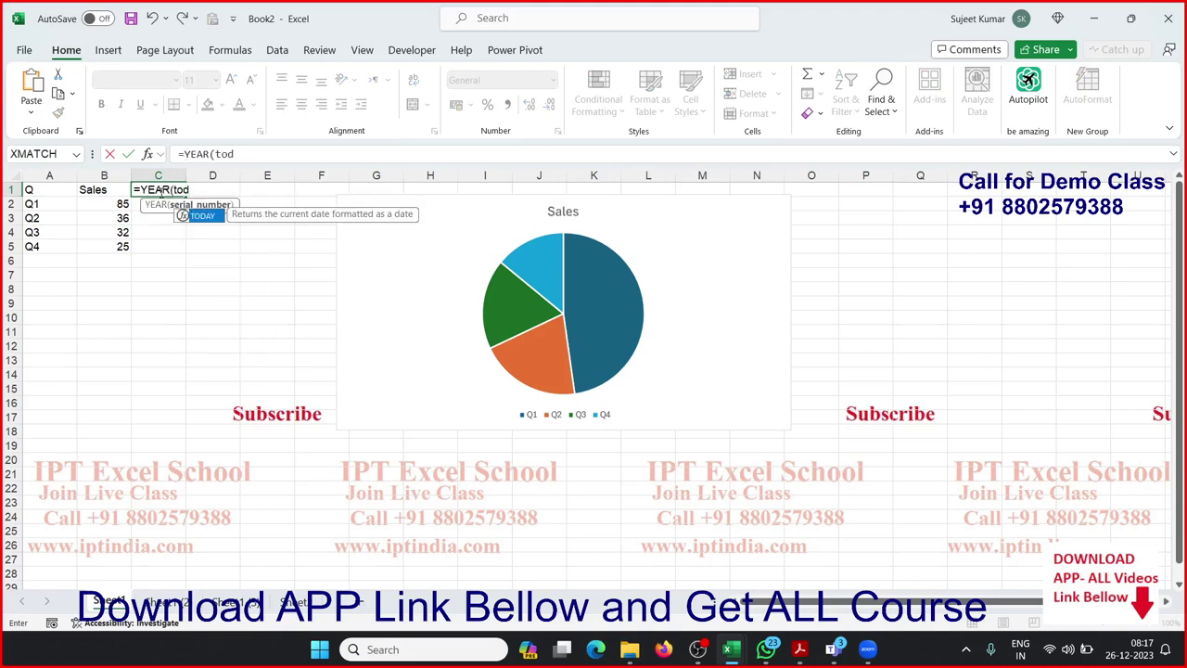
{"action": "key", "text": "Tab"}
{"action": "key", "text": "Return"}
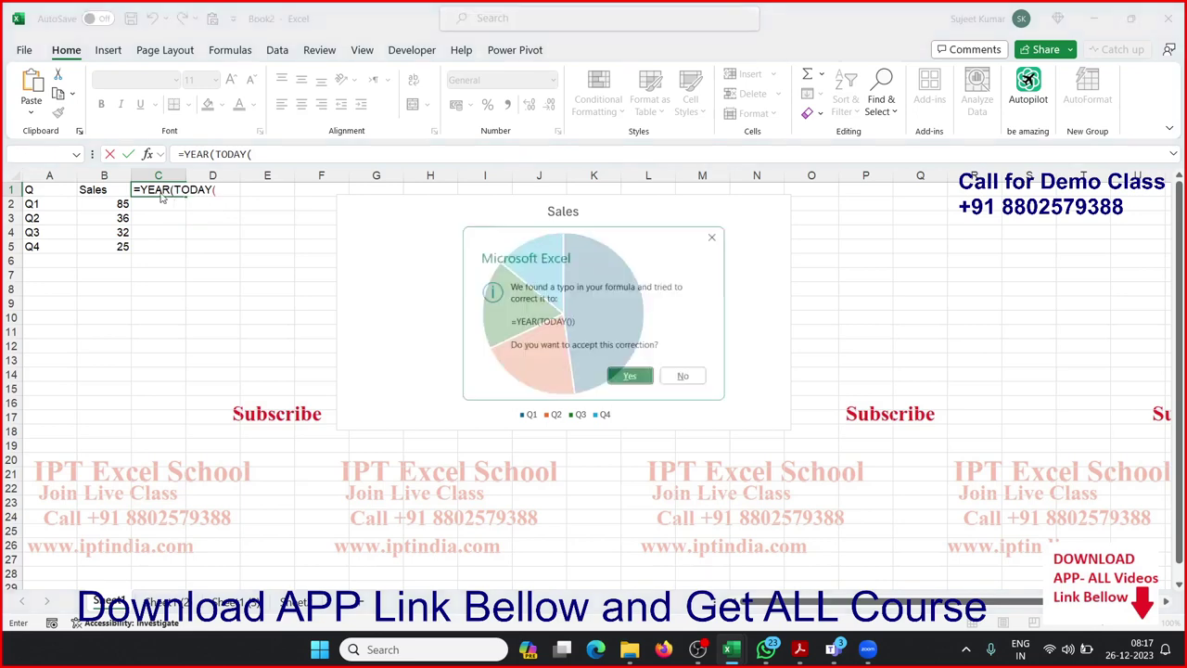
{"action": "key", "text": "Return"}
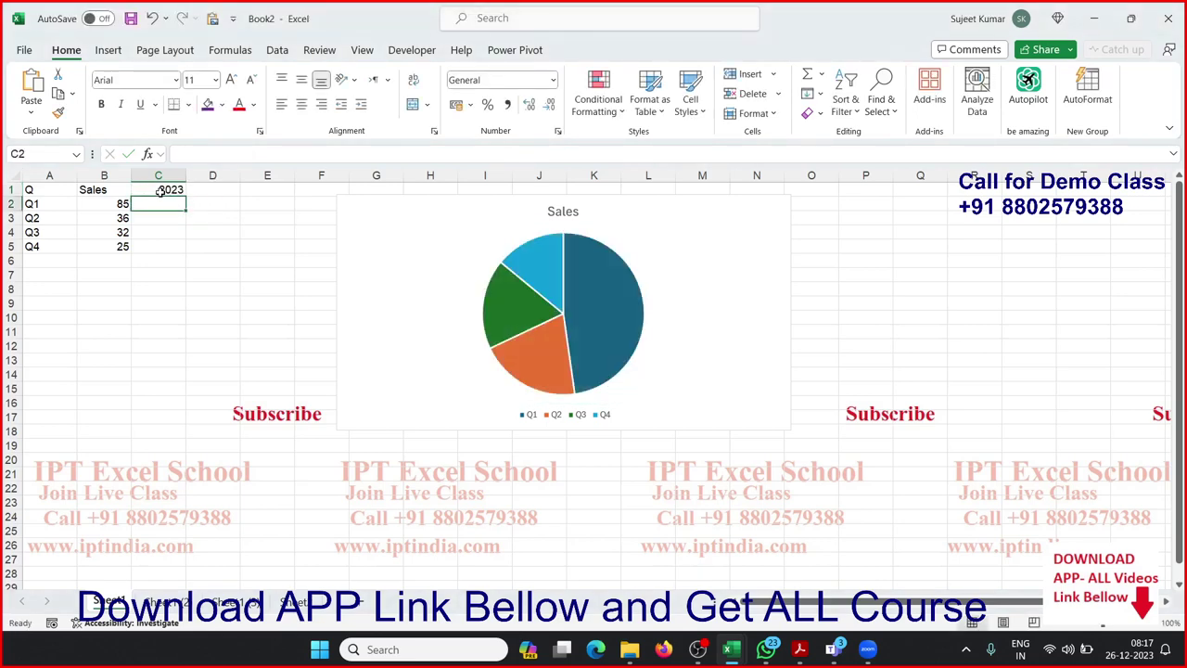
{"action": "left_click", "coordinate": [165, 190]}
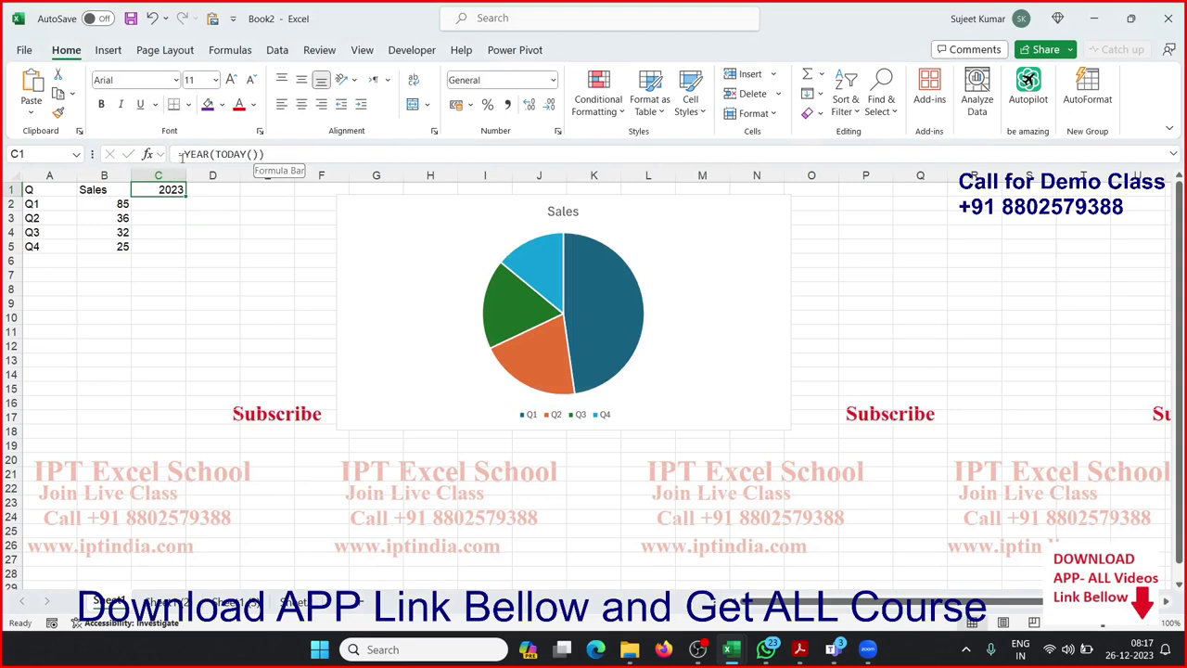
Change C1 to ="Quertly Sales Report -"&YEAR(TODAY()), displaying Quertly Sales Report -2023.
{"action": "left_click", "coordinate": [182, 155]}
{"action": "type", "text": "\""}
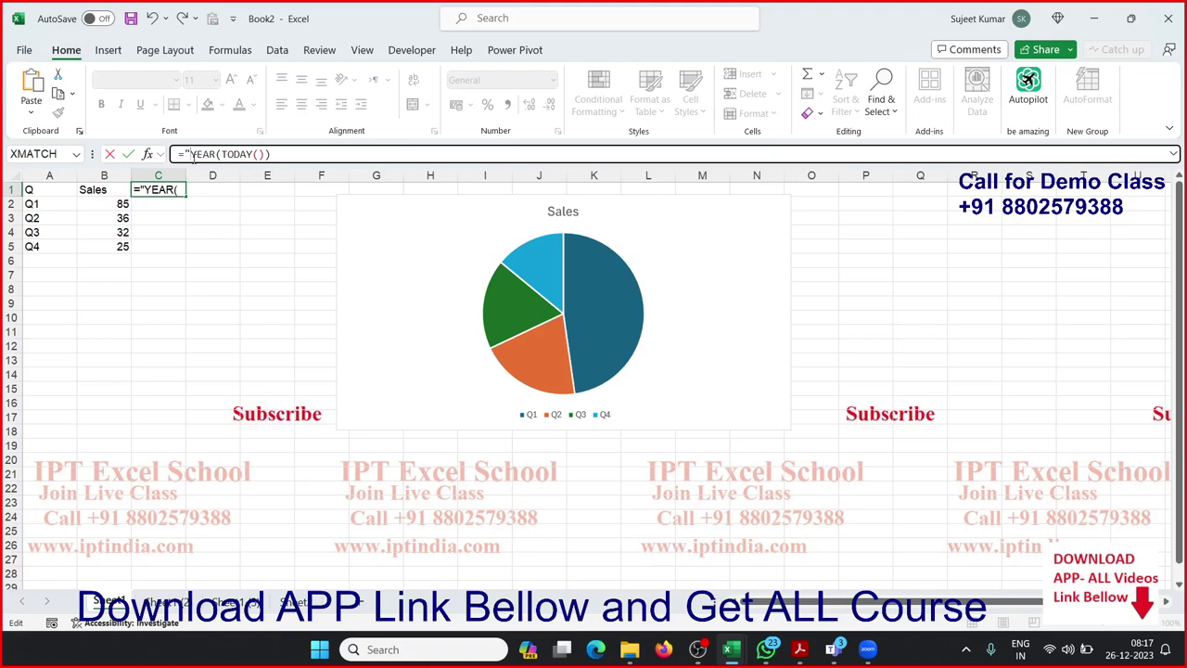
{"action": "type", "text": "Que"}
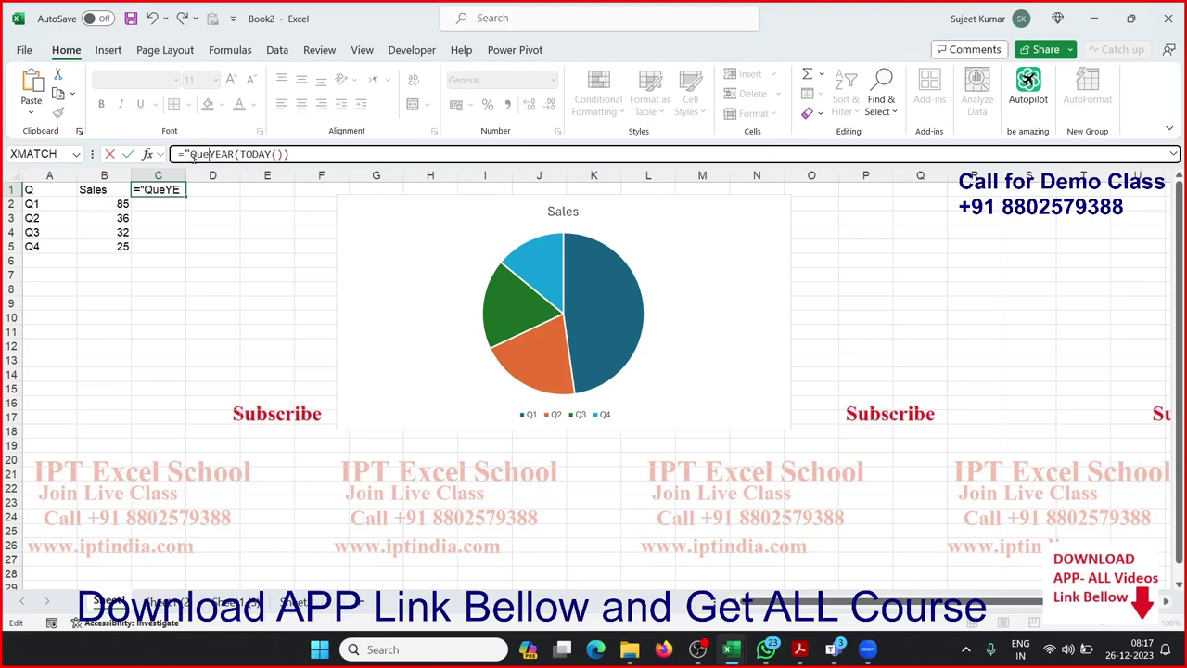
{"action": "type", "text": "rtl"}
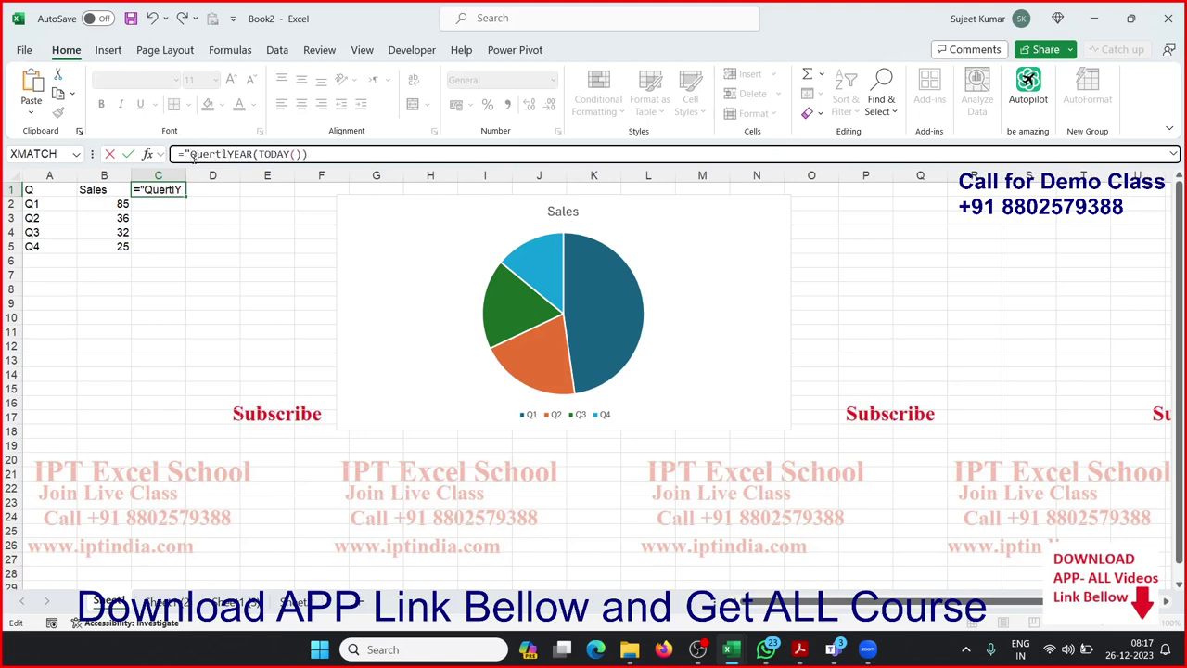
{"action": "type", "text": "y Sa"}
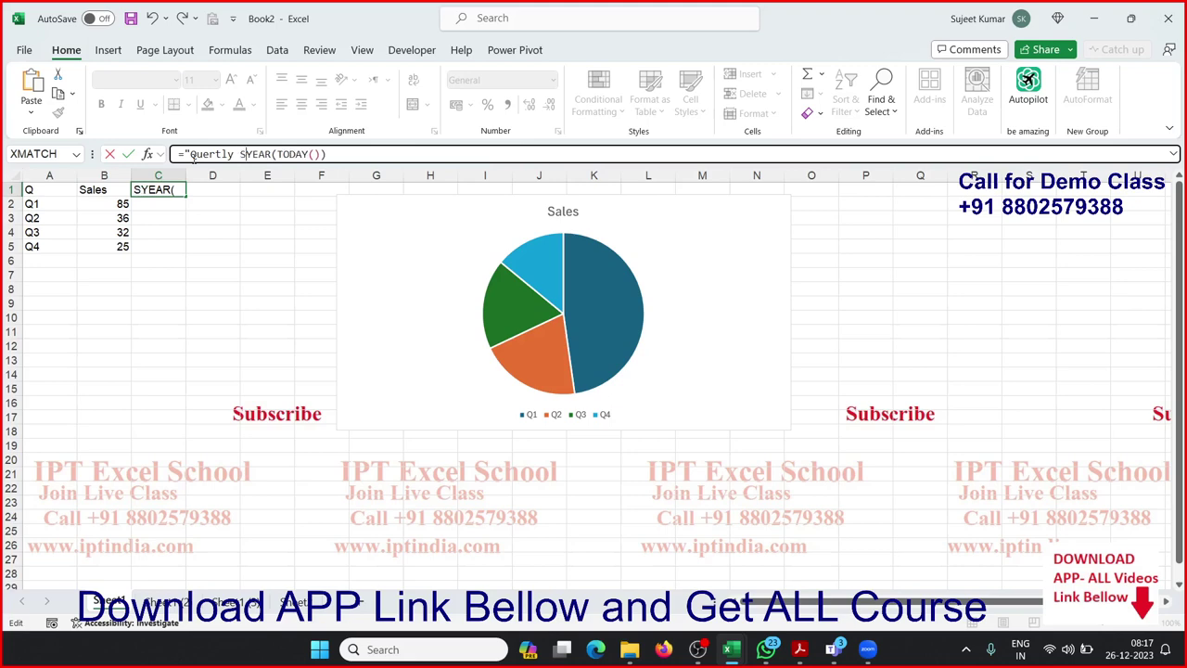
{"action": "type", "text": "les "}
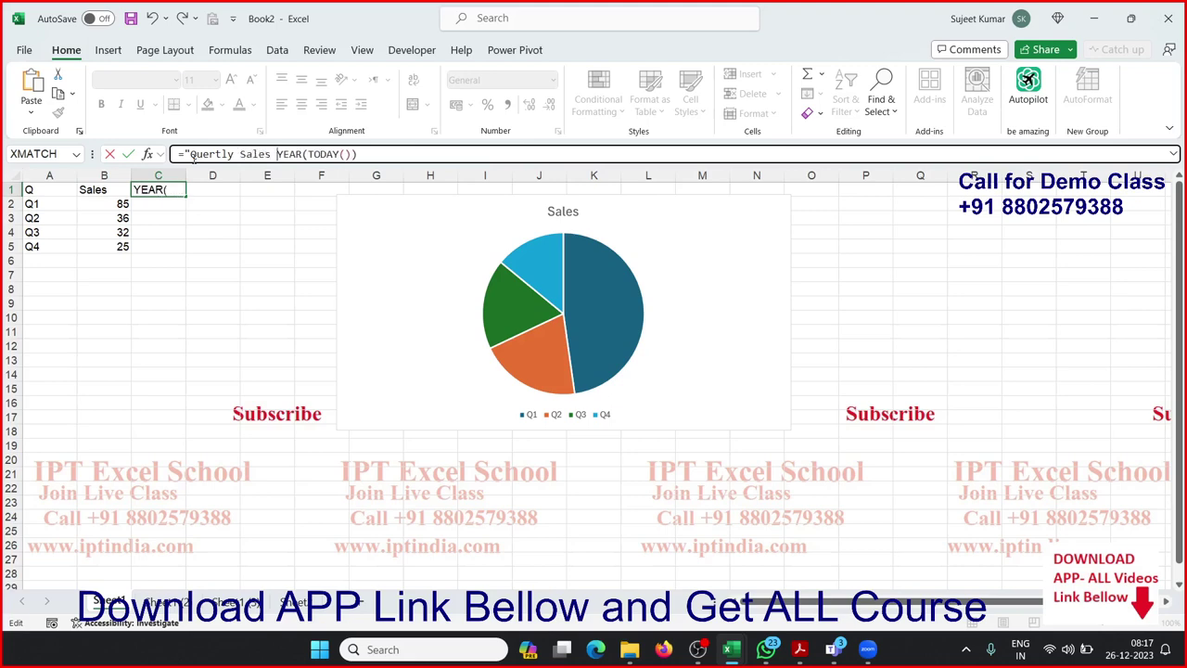
{"action": "type", "text": "Report"}
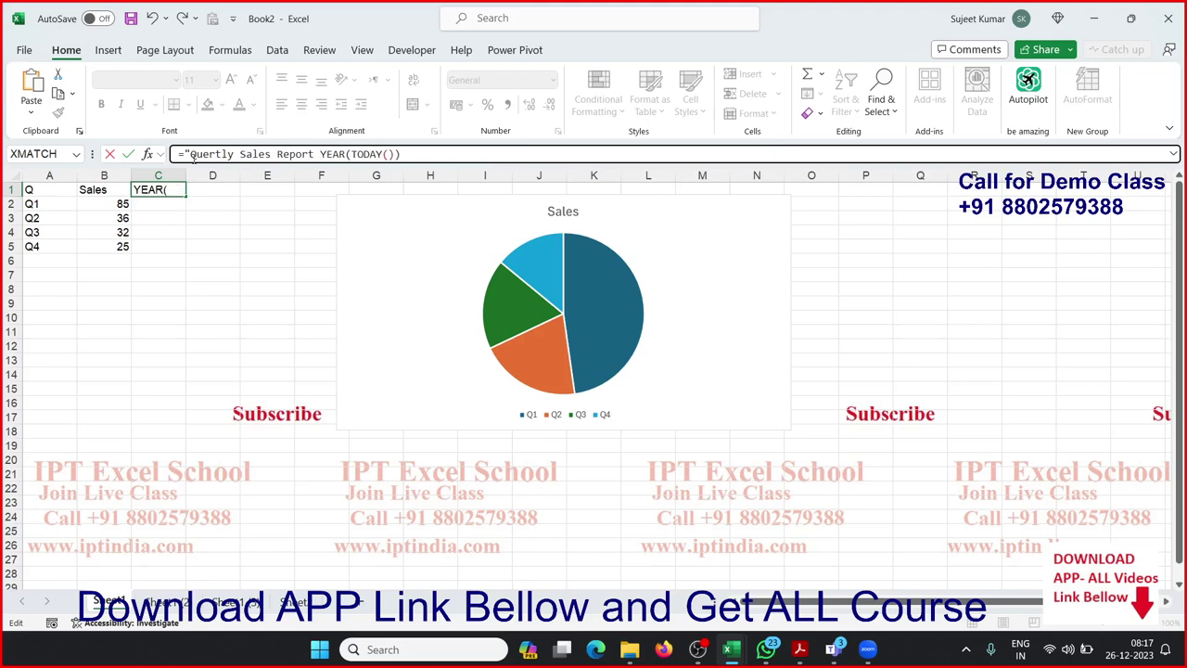
{"action": "type", "text": " -\"&"}
{"action": "key", "text": "Return"}
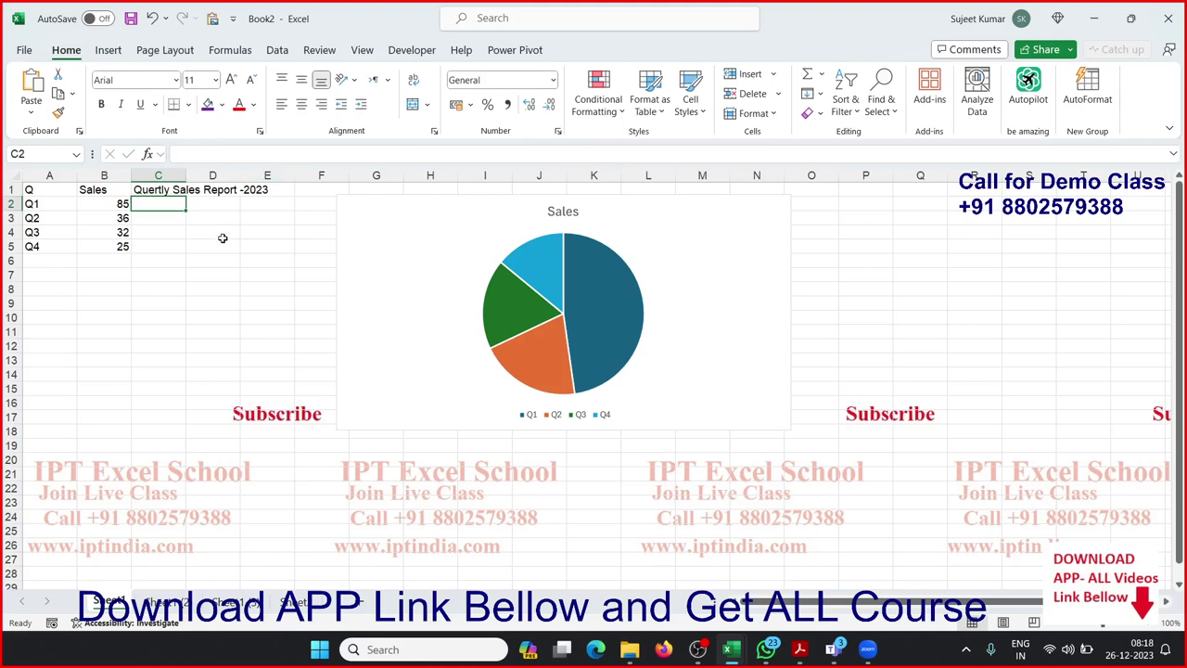
{"action": "left_click", "coordinate": [222, 238]}
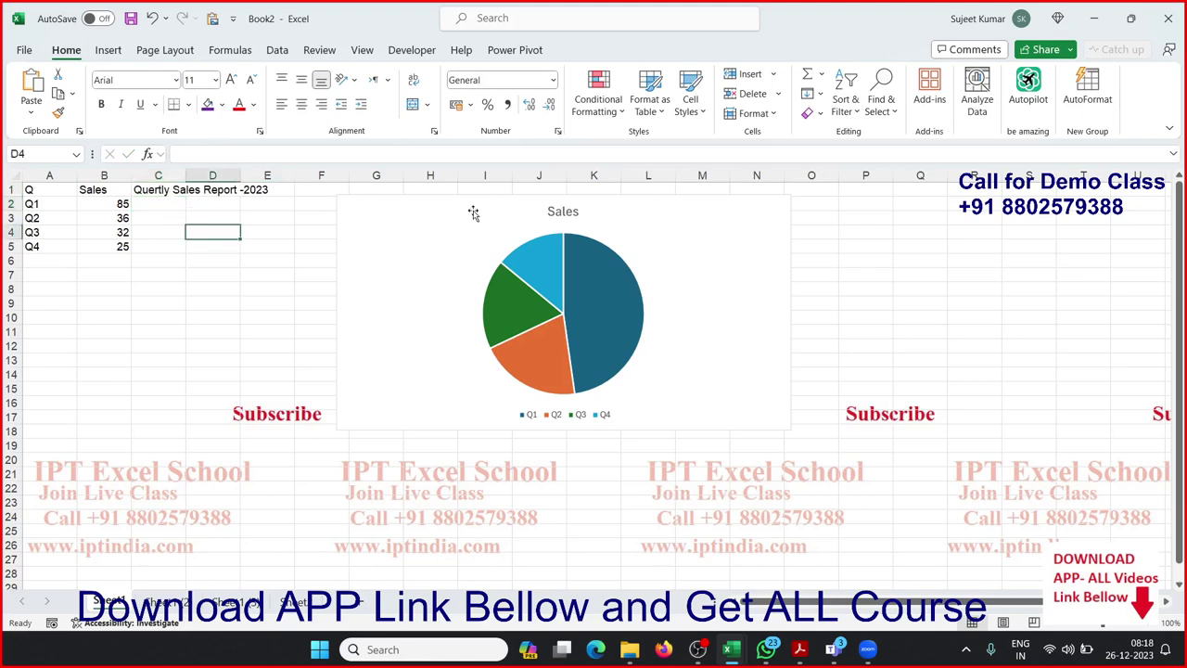
Replace the pie series name Sheet1!$B$1 with cell C1 so the title reads Quertly Sales Report -2023.
{"action": "left_click", "coordinate": [529, 261]}
{"action": "left_click", "coordinate": [297, 154]}
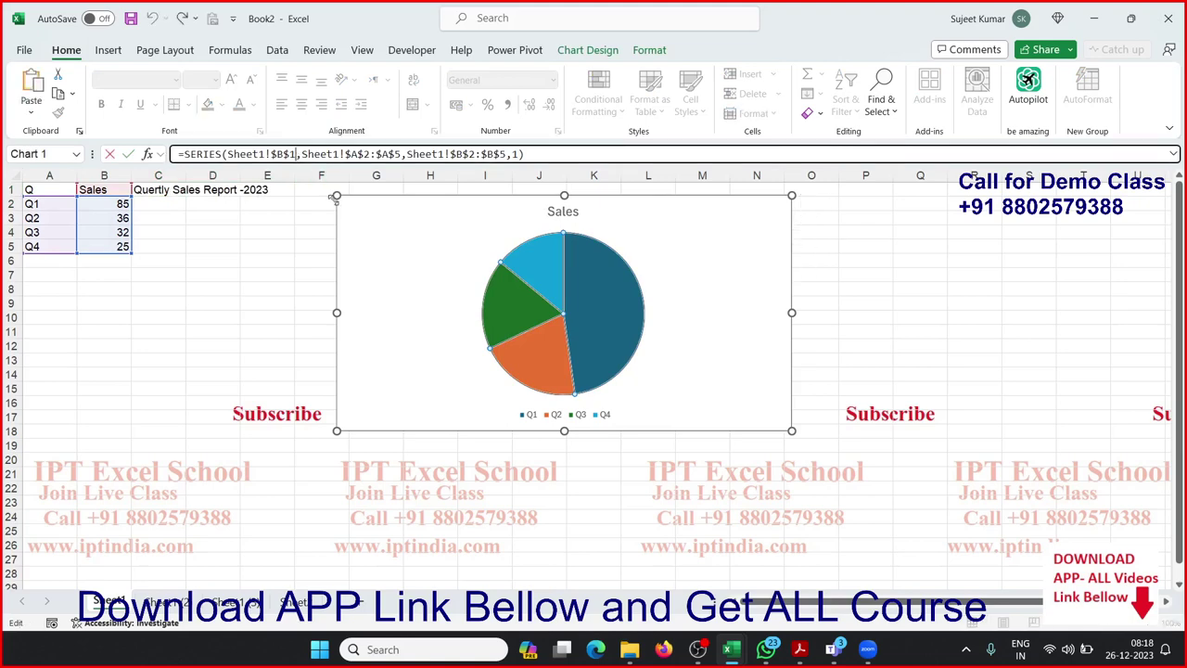
{"action": "key", "text": "BackSpace"}
{"action": "key", "text": "BackSpace"}
{"action": "key", "text": "BackSpace"}
{"action": "key", "text": "BackSpace"}
{"action": "key", "text": "BackSpace"}
{"action": "key", "text": "BackSpace"}
{"action": "key", "text": "BackSpace"}
{"action": "key", "text": "BackSpace"}
{"action": "type", "text": "Sh"}
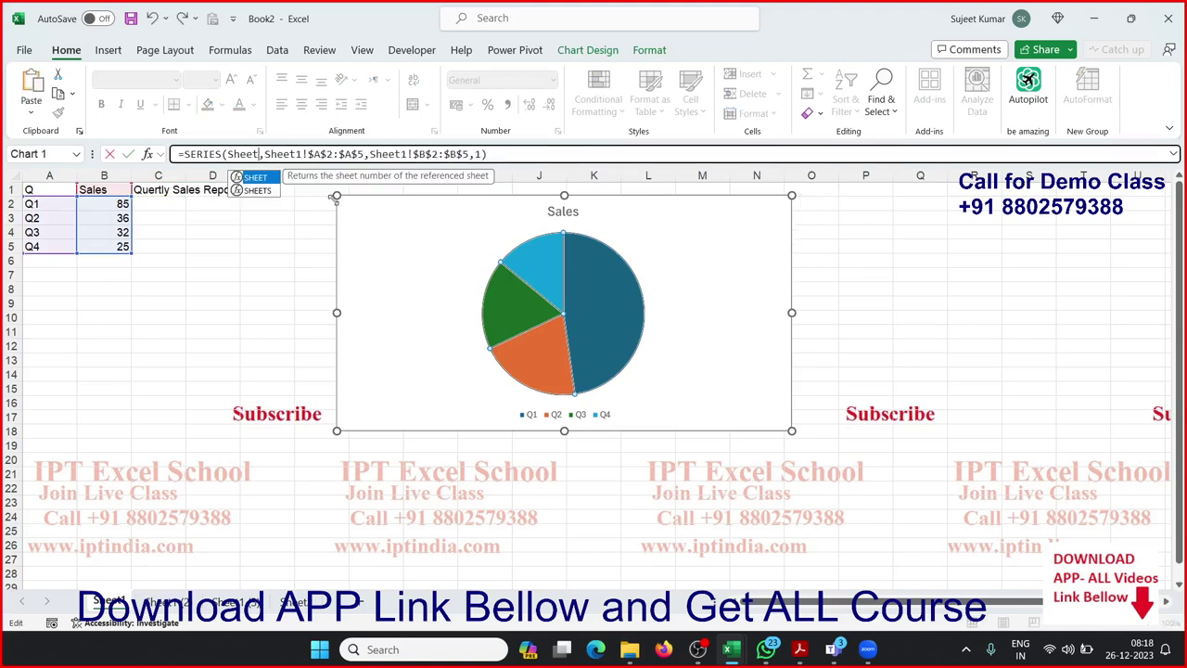
{"action": "key", "text": "BackSpace"}
{"action": "key", "text": "BackSpace"}
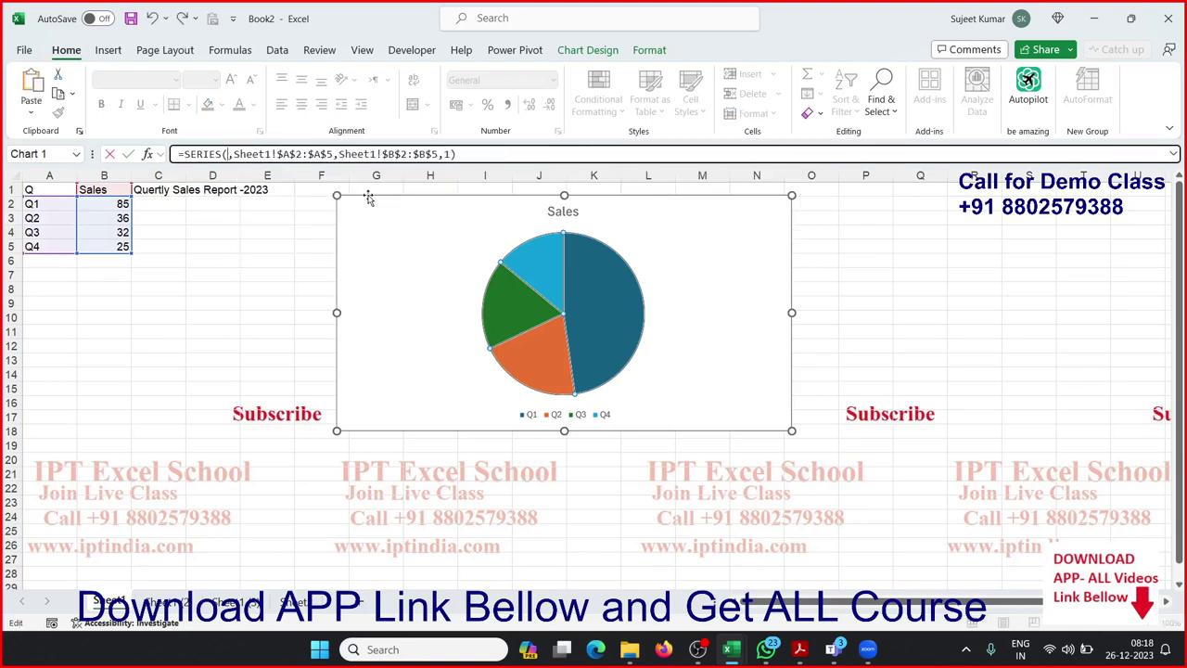
{"action": "left_click", "coordinate": [162, 190]}
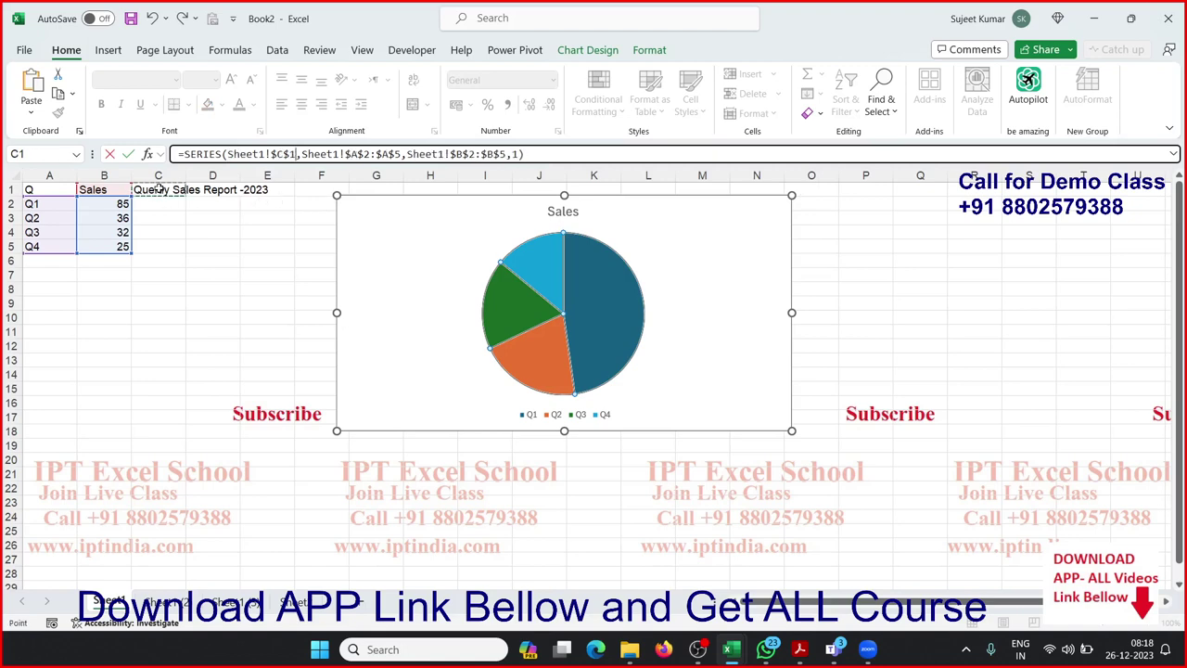
{"action": "key", "text": "Return"}
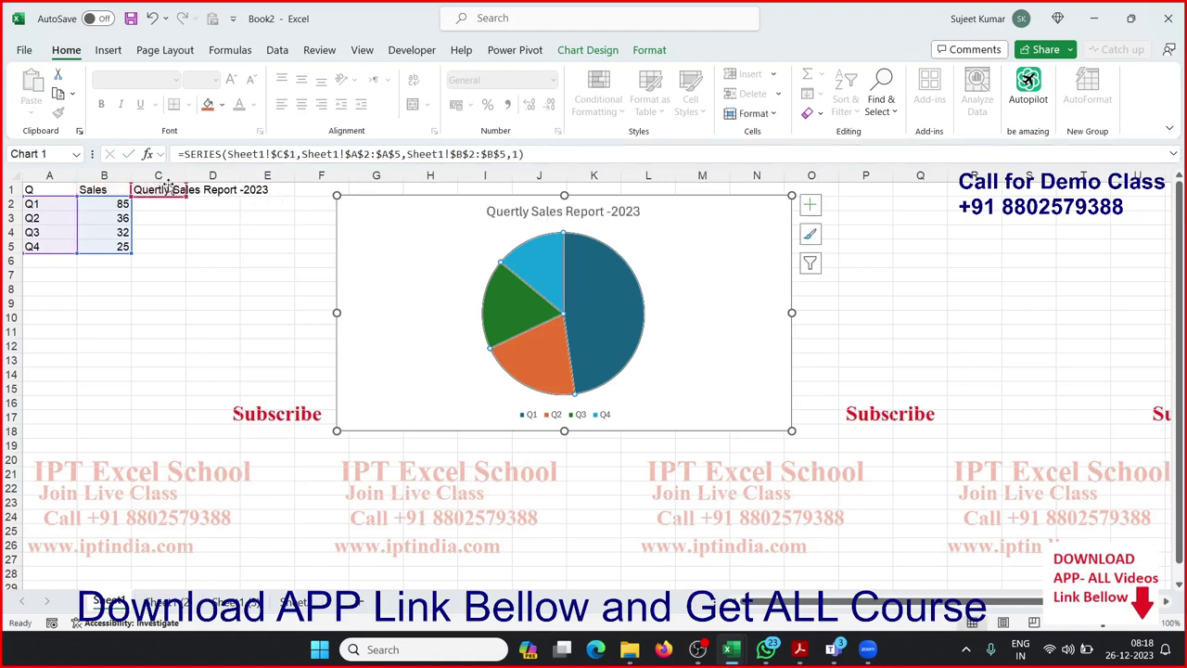
{"action": "left_click", "coordinate": [188, 216]}
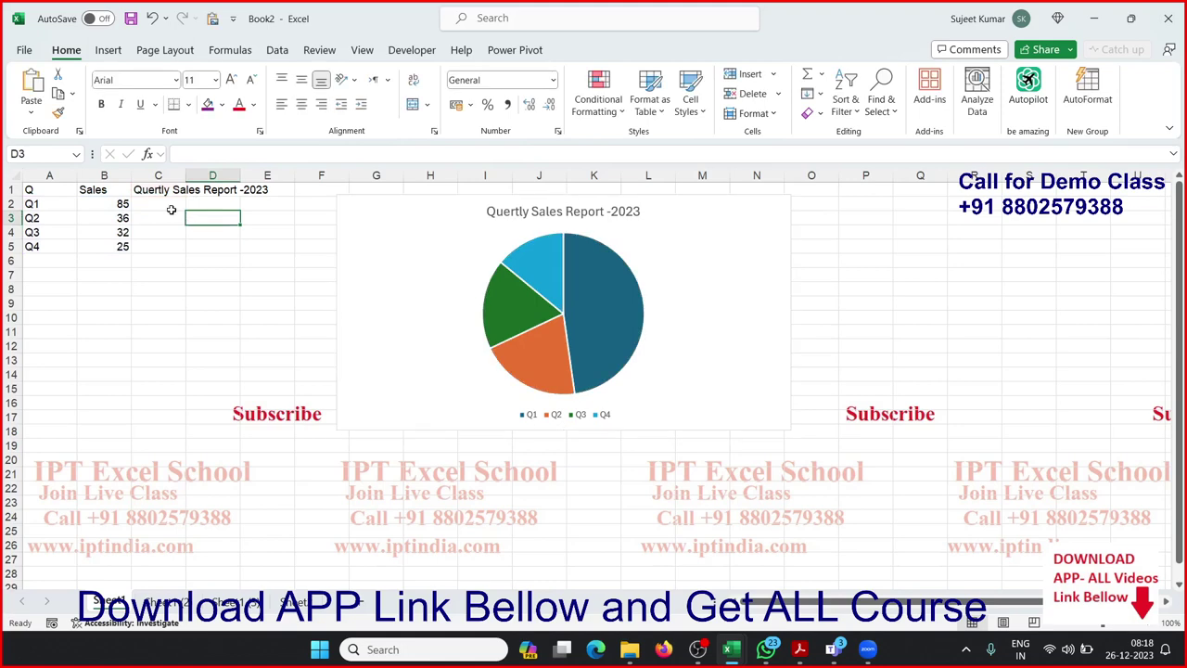
{"action": "left_click", "coordinate": [155, 201]}
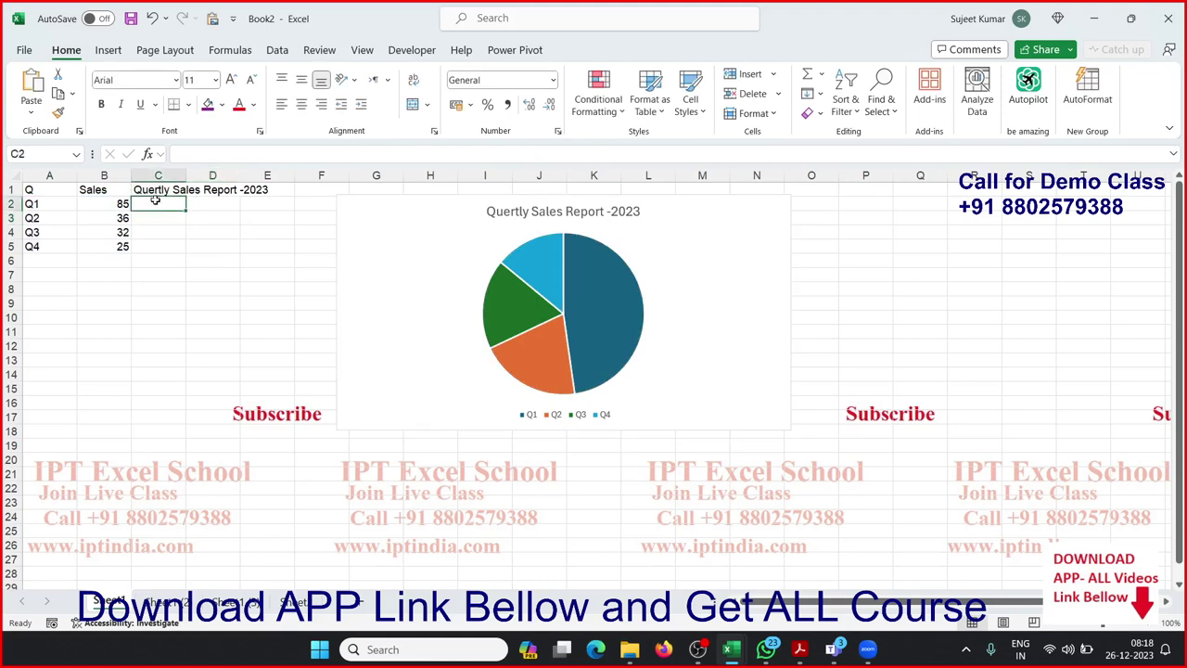
{"action": "left_click", "coordinate": [161, 191]}
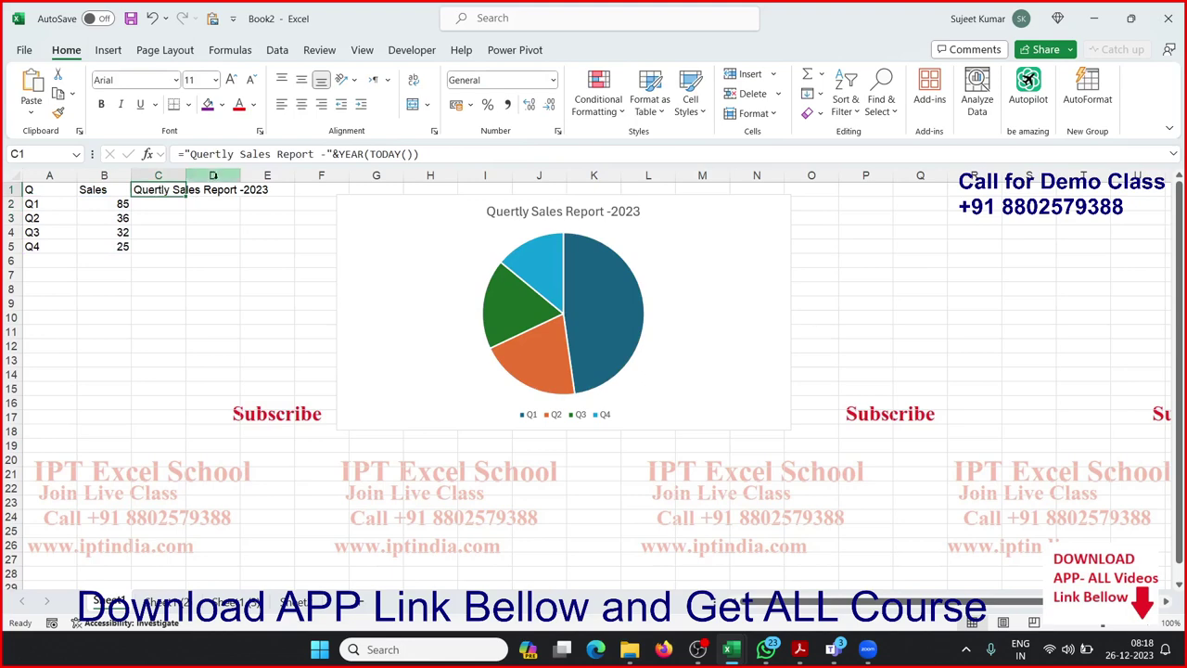
{"action": "left_click", "coordinate": [255, 324]}
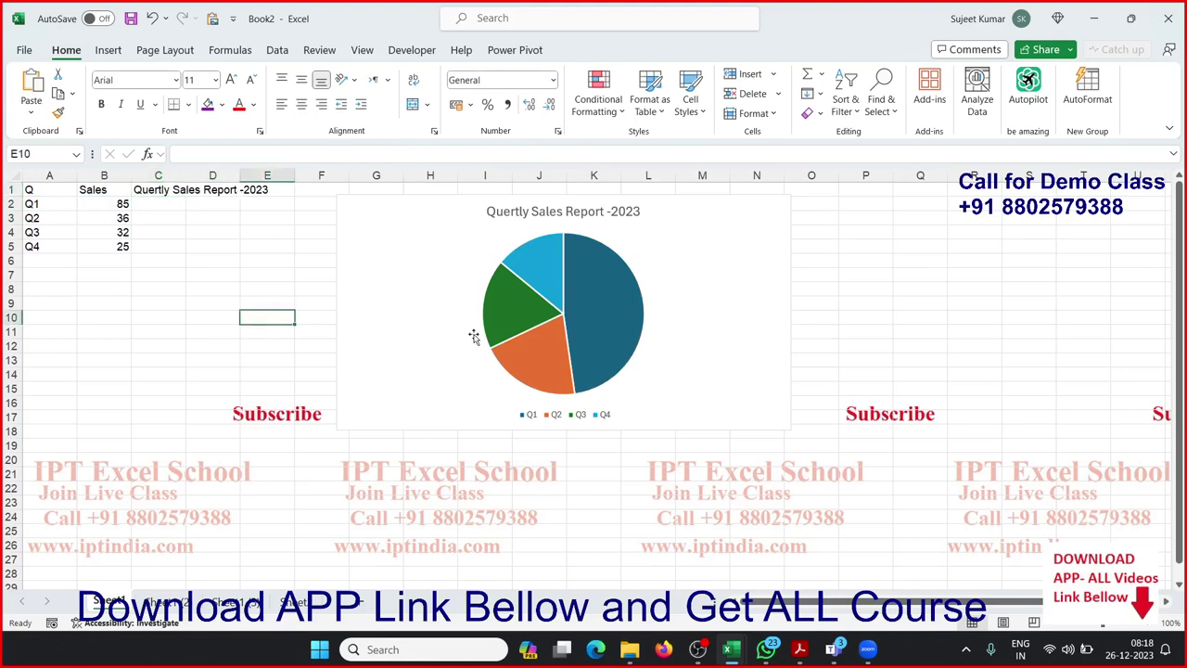
{"action": "left_click", "coordinate": [526, 341]}
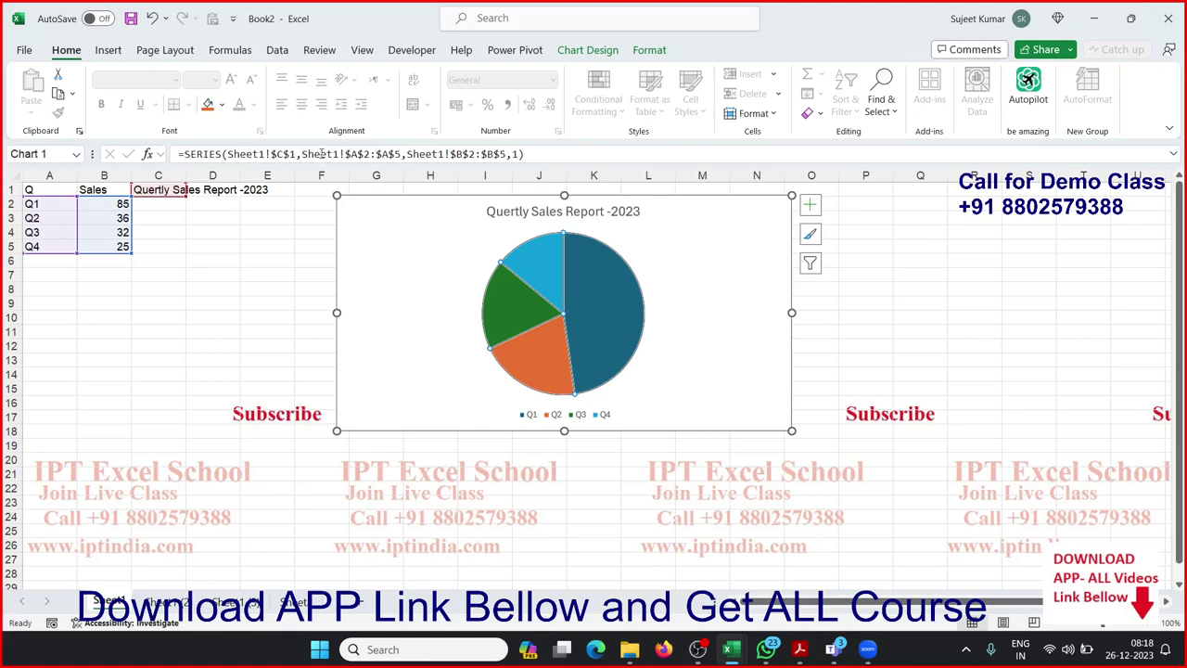
{"action": "left_click_drag", "start_coordinate": [301, 154], "coordinate": [403, 154]}
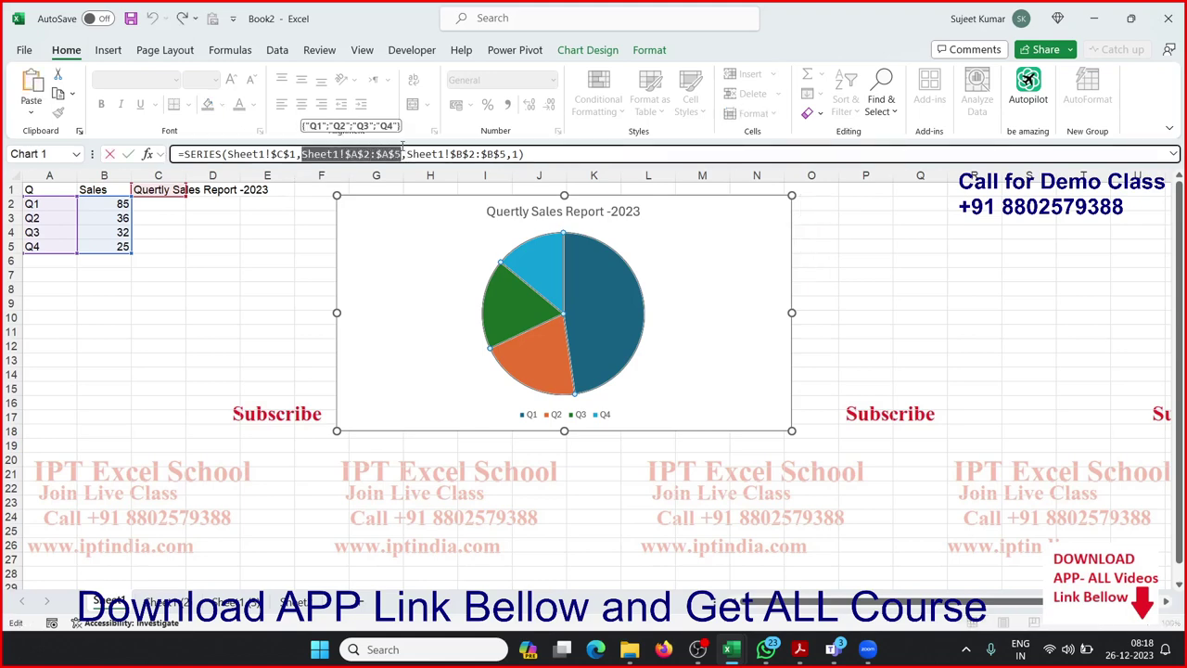
{"action": "type", "text": "{"}
{"action": "type", "text": ","}
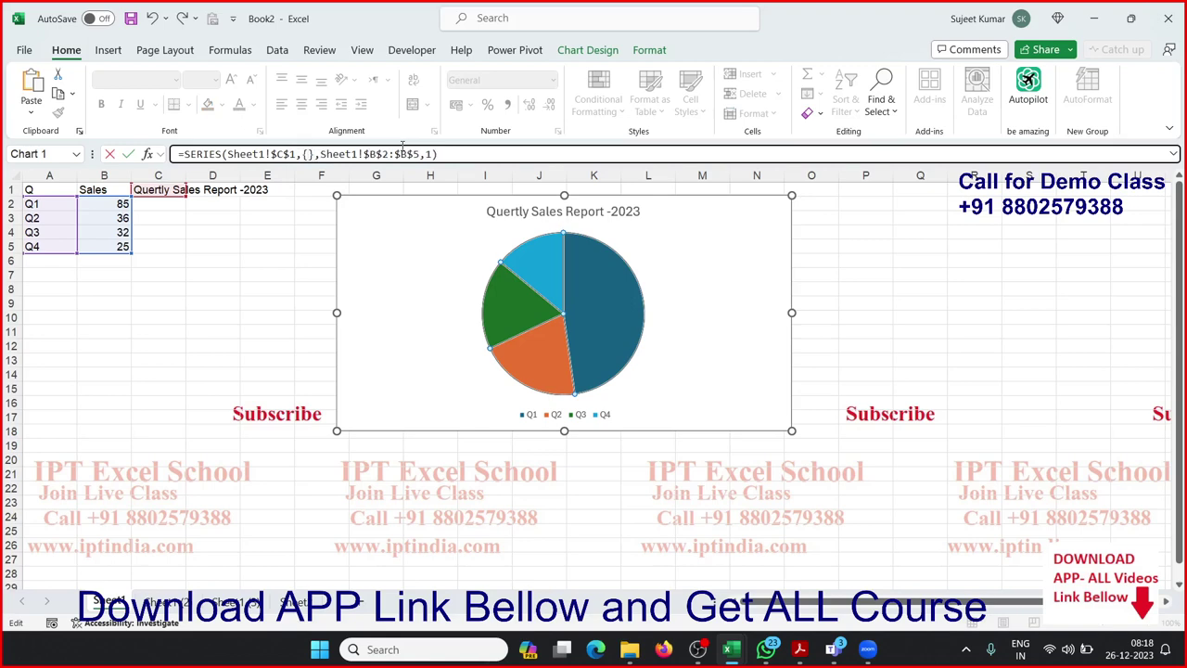
{"action": "type", "text": "\"Q1"}
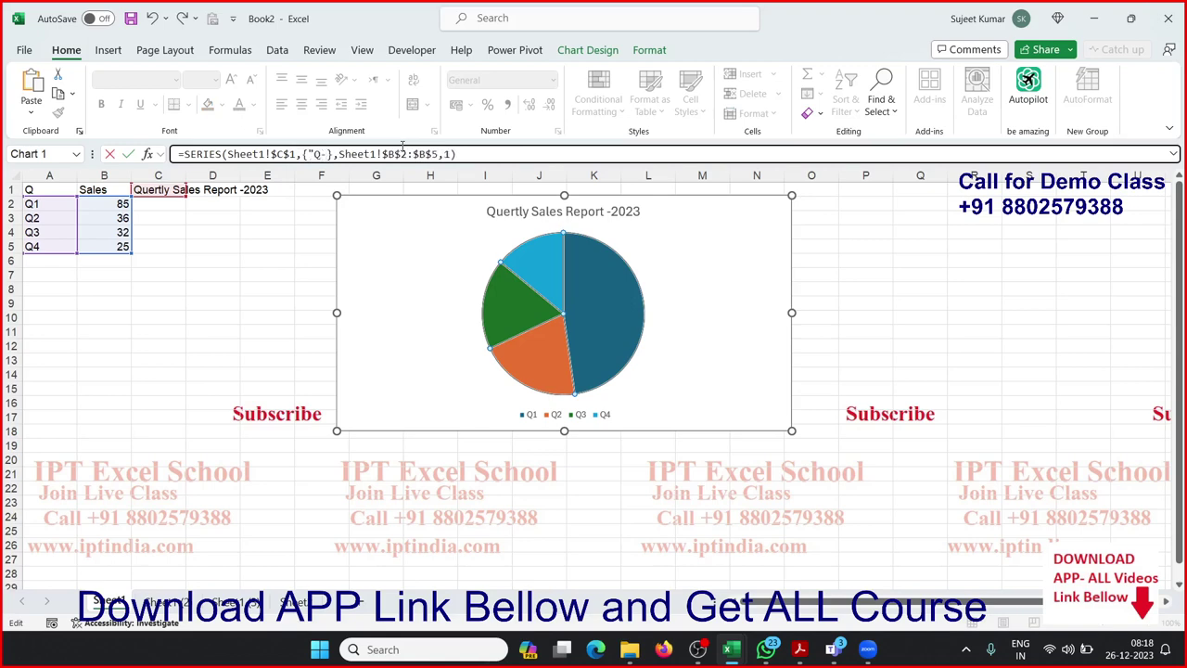
{"action": "type", "text": "1\","}
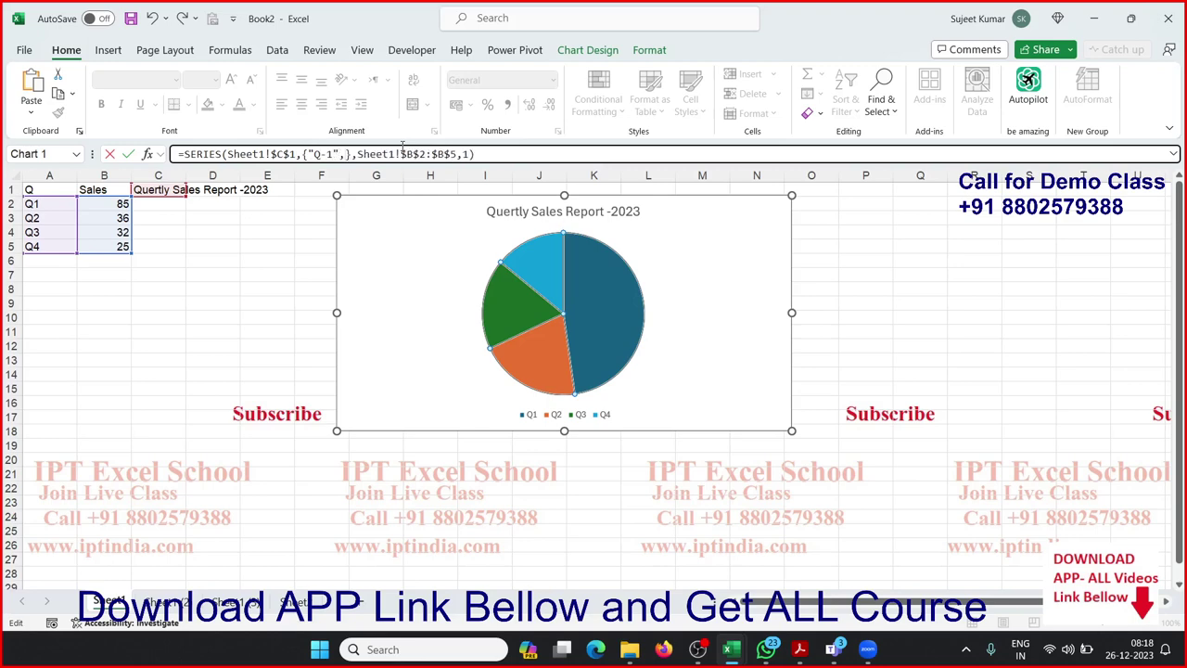
{"action": "type", "text": "\"Q-"}
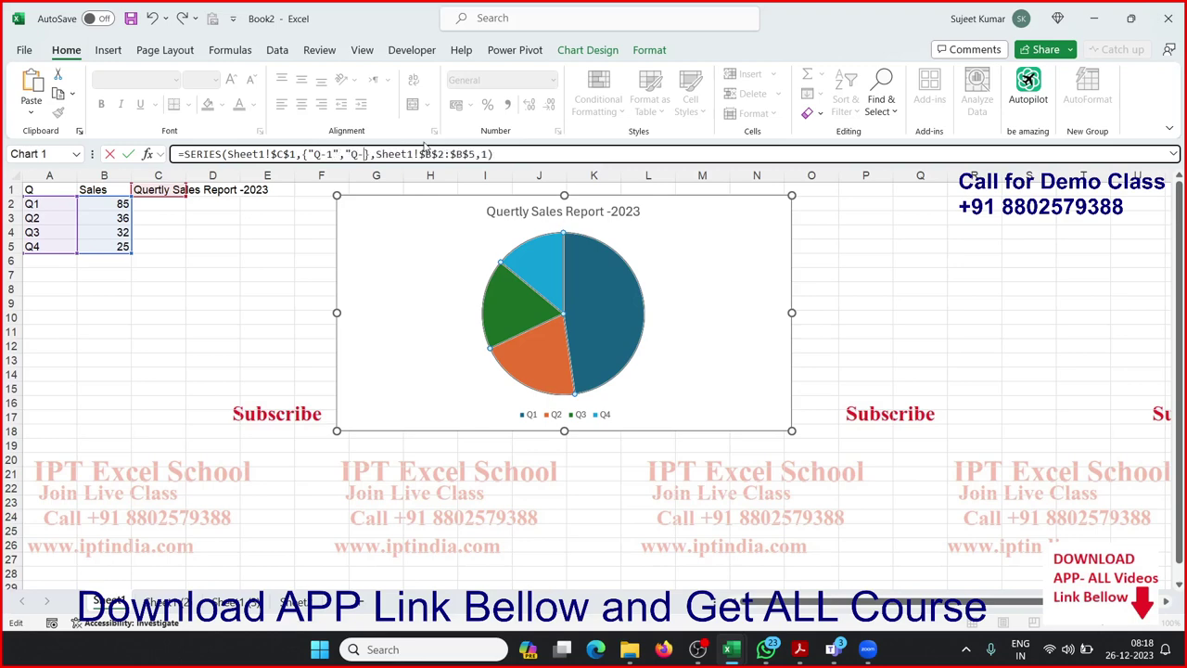
{"action": "type", "text": "2\","}
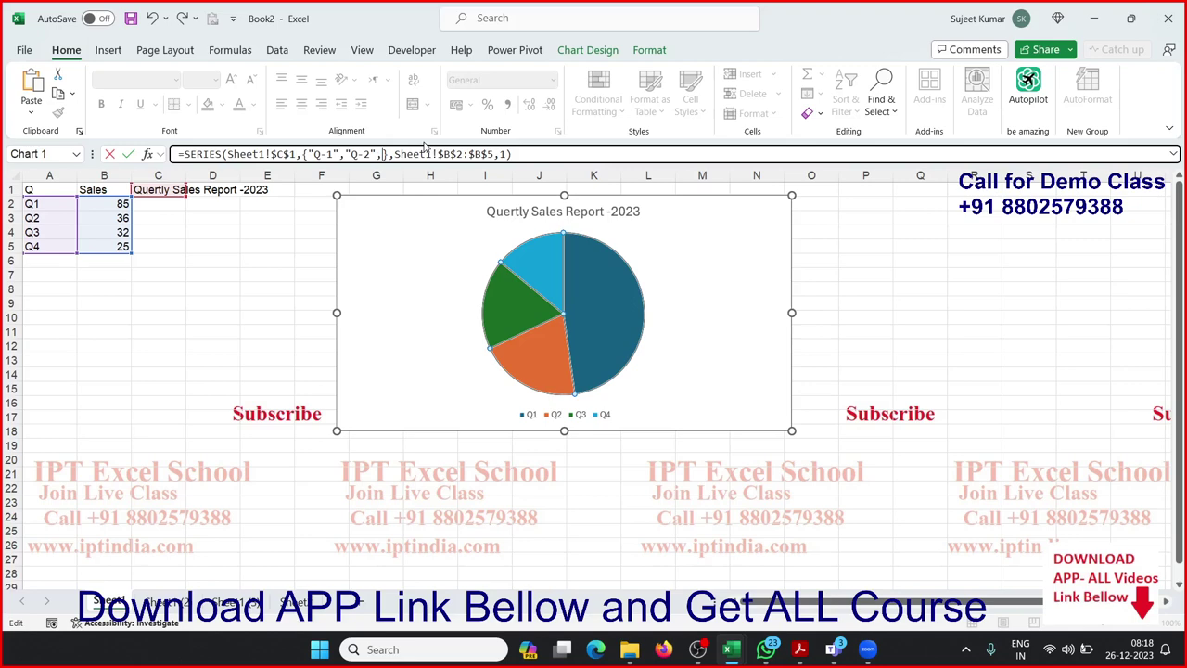
{"action": "type", "text": "\"Q-3"}
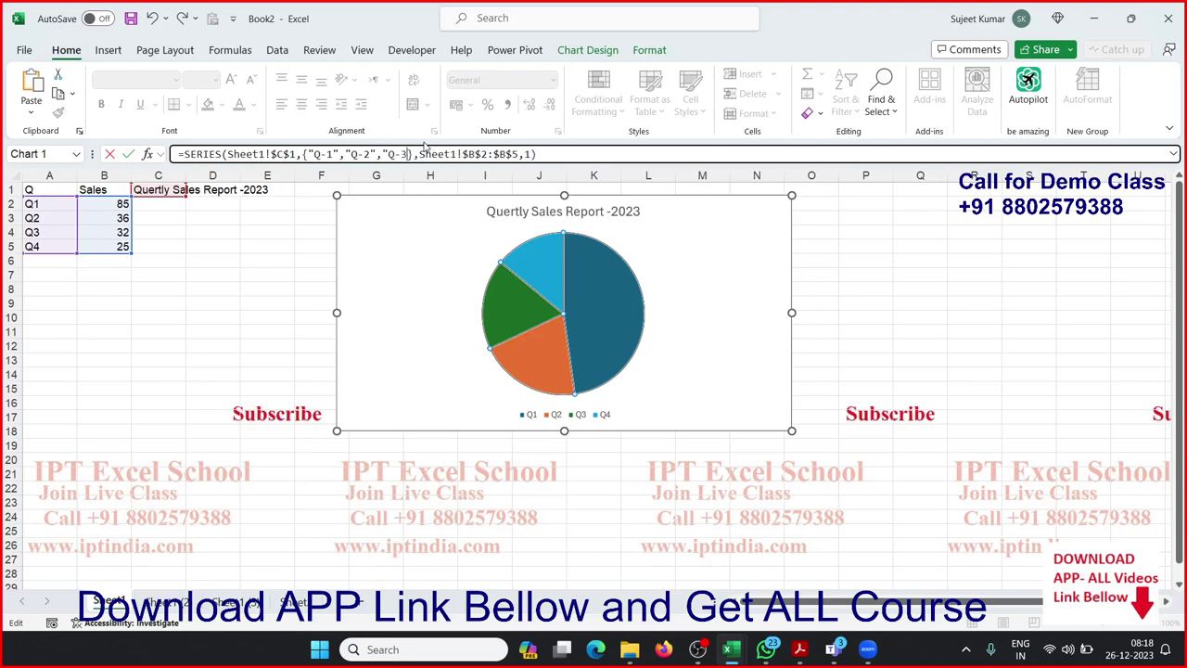
{"action": "type", "text": "\","}
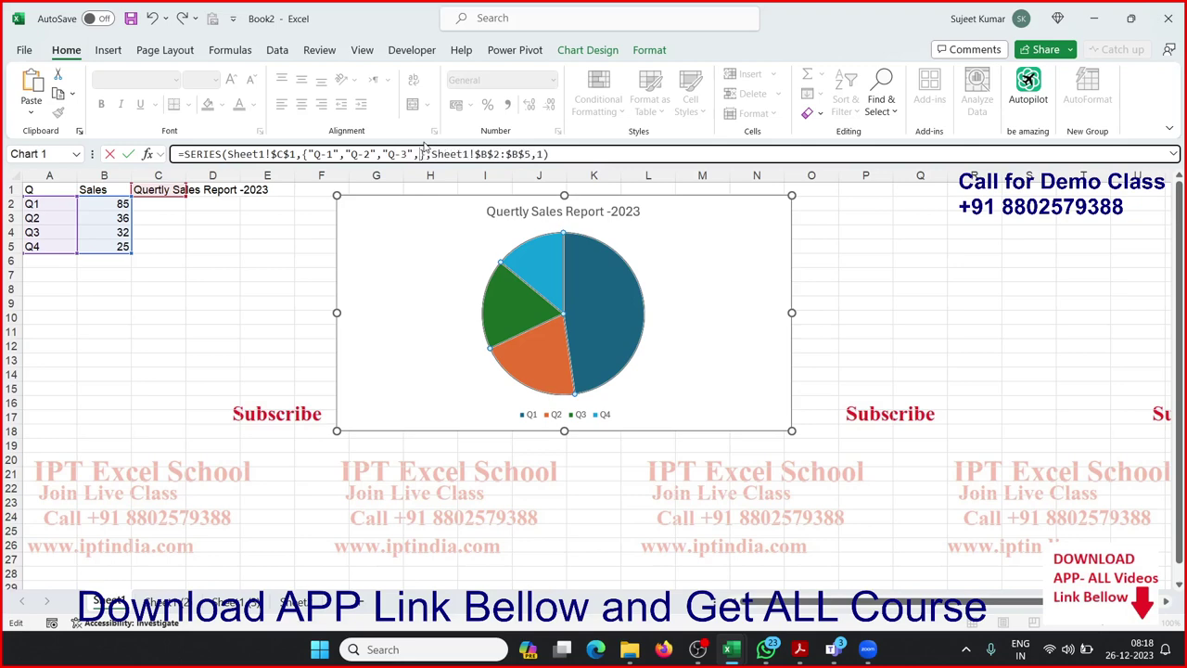
{"action": "key", "text": "Return"}
{"action": "key", "text": "Return"}
{"action": "type", "text": "\"A\""}
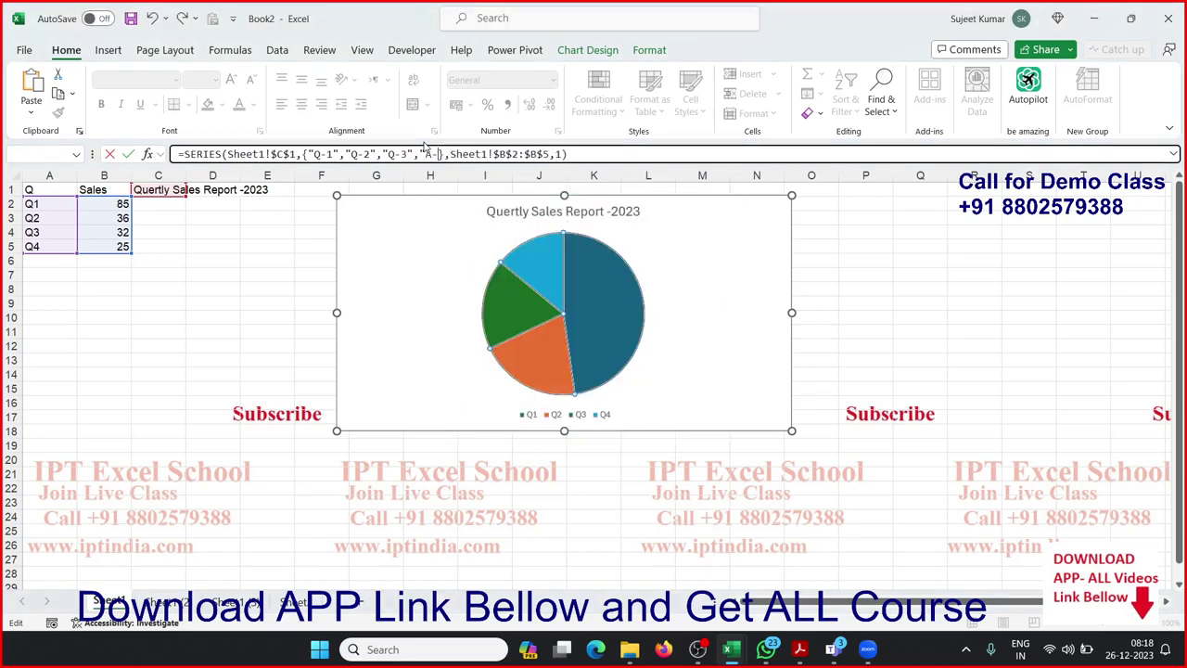
{"action": "key", "text": "BackSpace"}
{"action": "type", "text": "Q"}
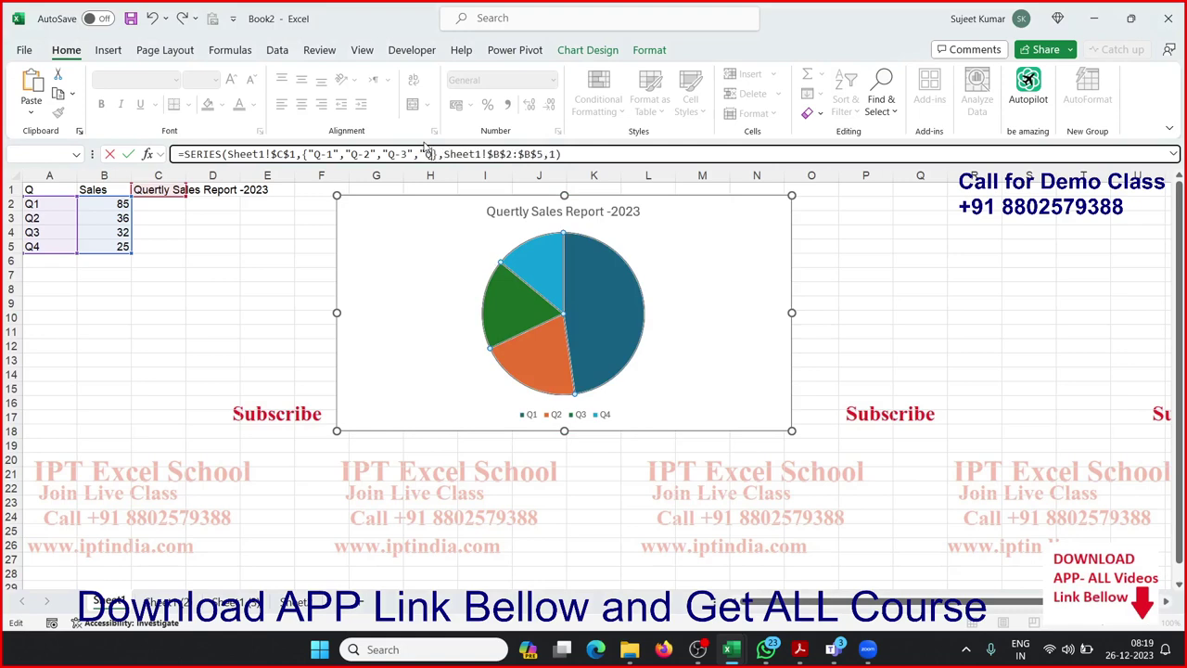
{"action": "type", "text": "-4\""}
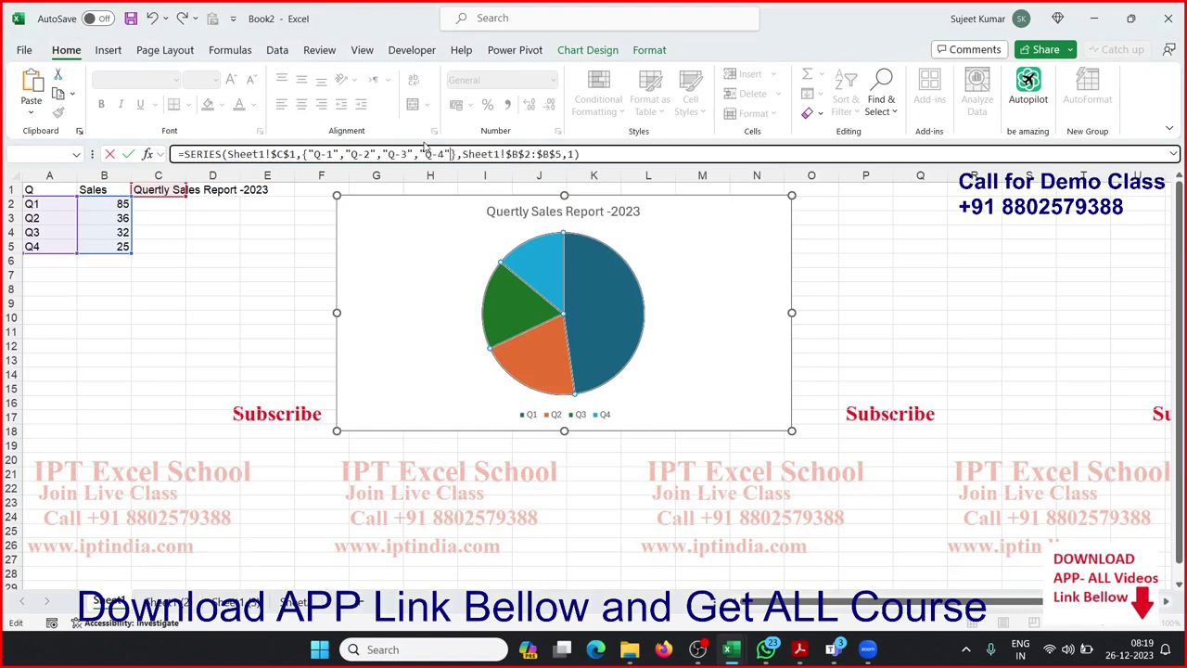
{"action": "key", "text": "Return"}
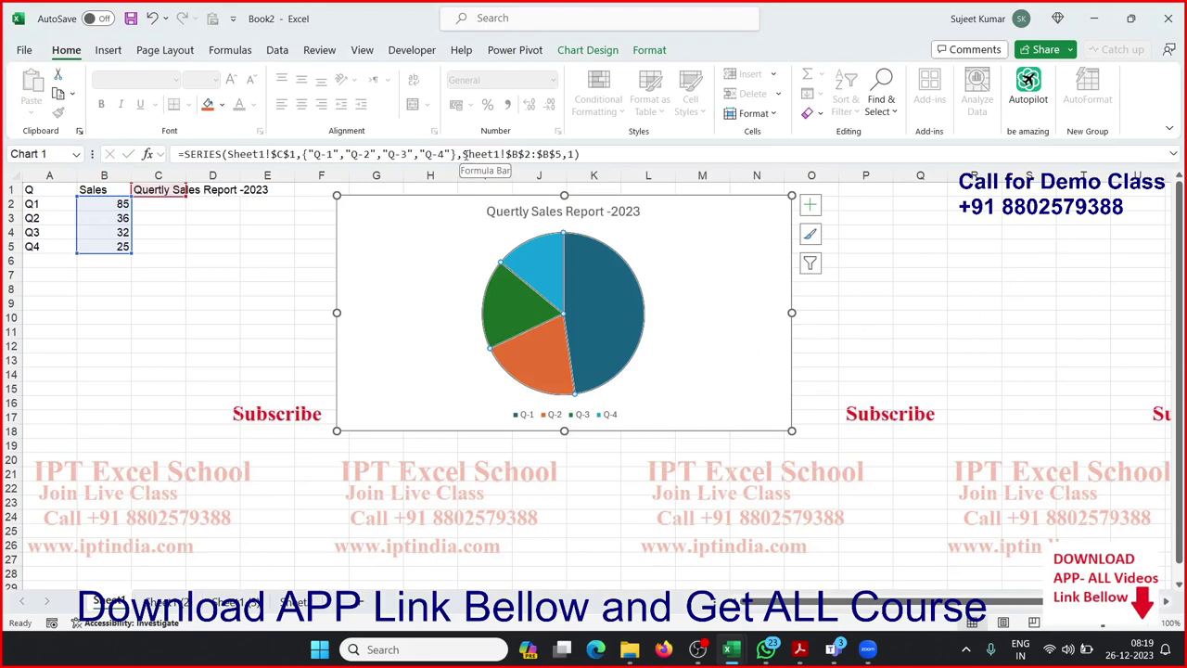
{"action": "left_click_drag", "start_coordinate": [463, 154], "coordinate": [536, 154]}
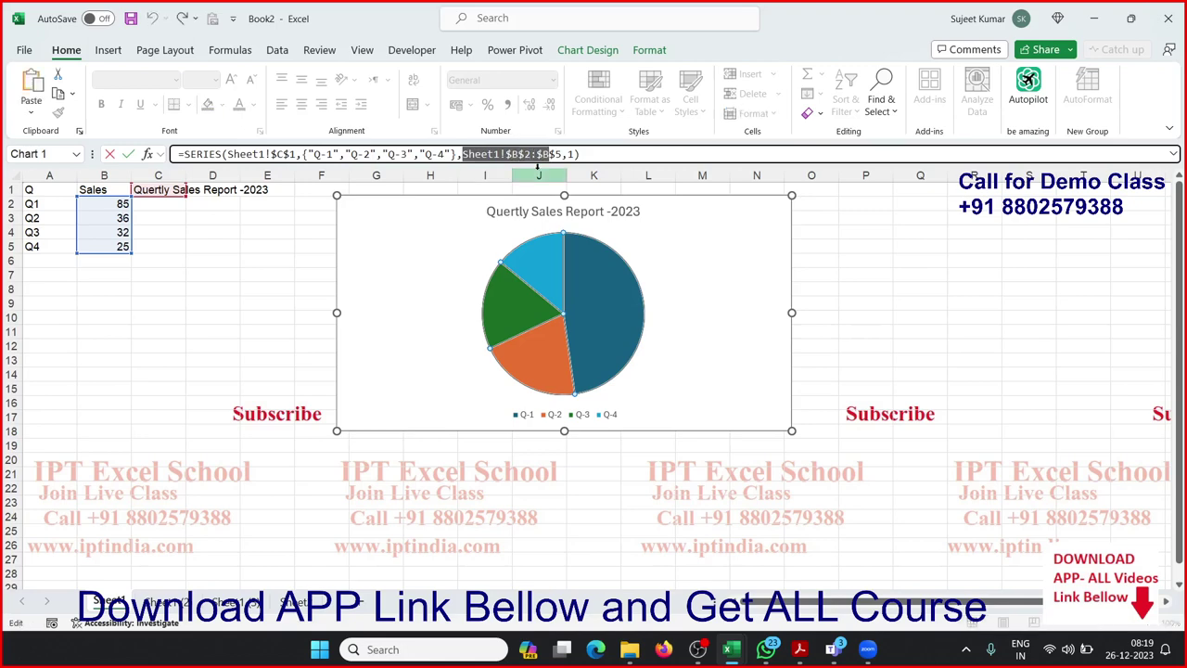
{"action": "key", "text": "Escape"}
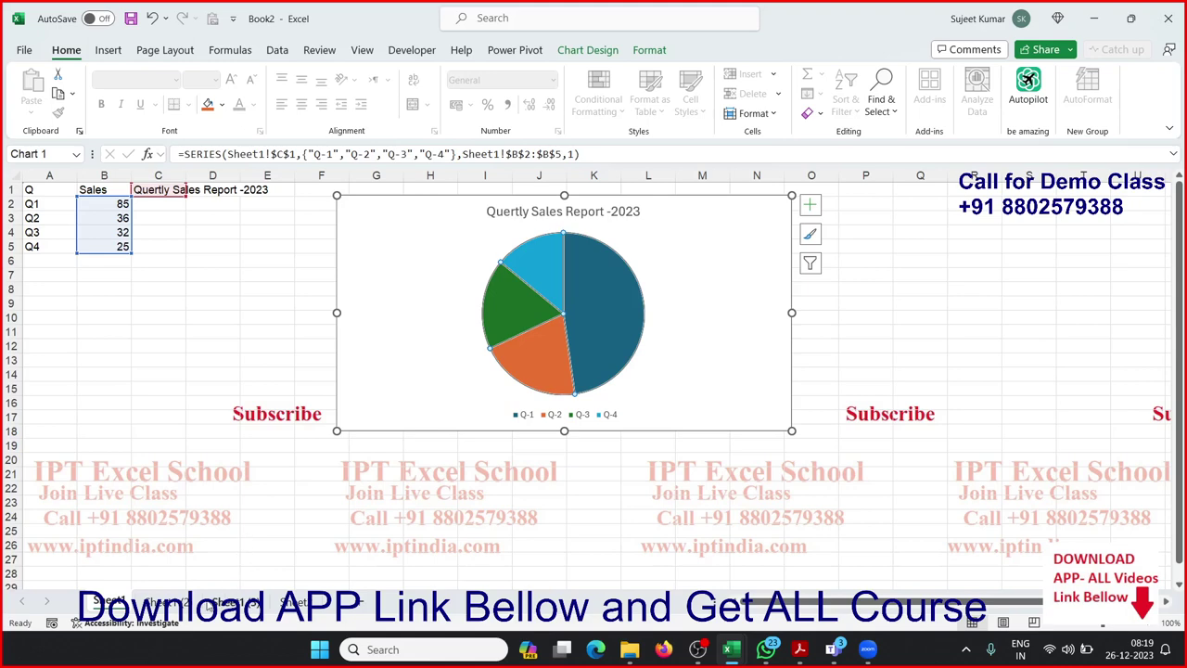
On Sheet1 (2), insert an empty 2-D pie chart.
{"action": "left_click", "coordinate": [183, 603]}
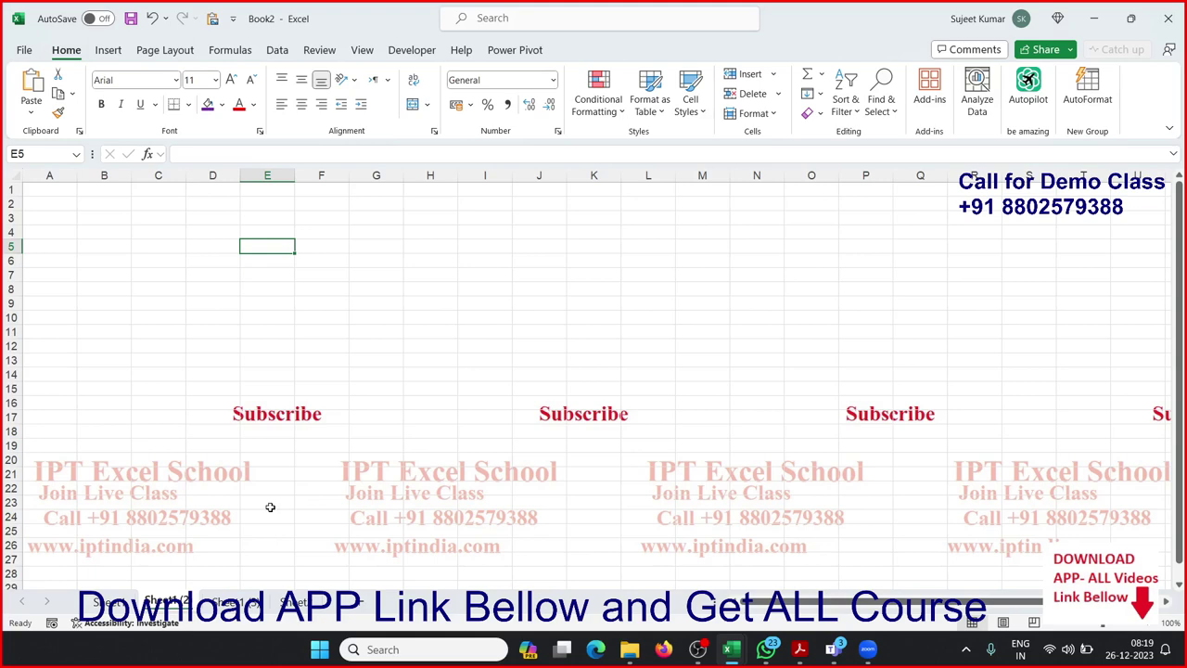
{"action": "left_click", "coordinate": [104, 48]}
{"action": "left_click", "coordinate": [461, 112]}
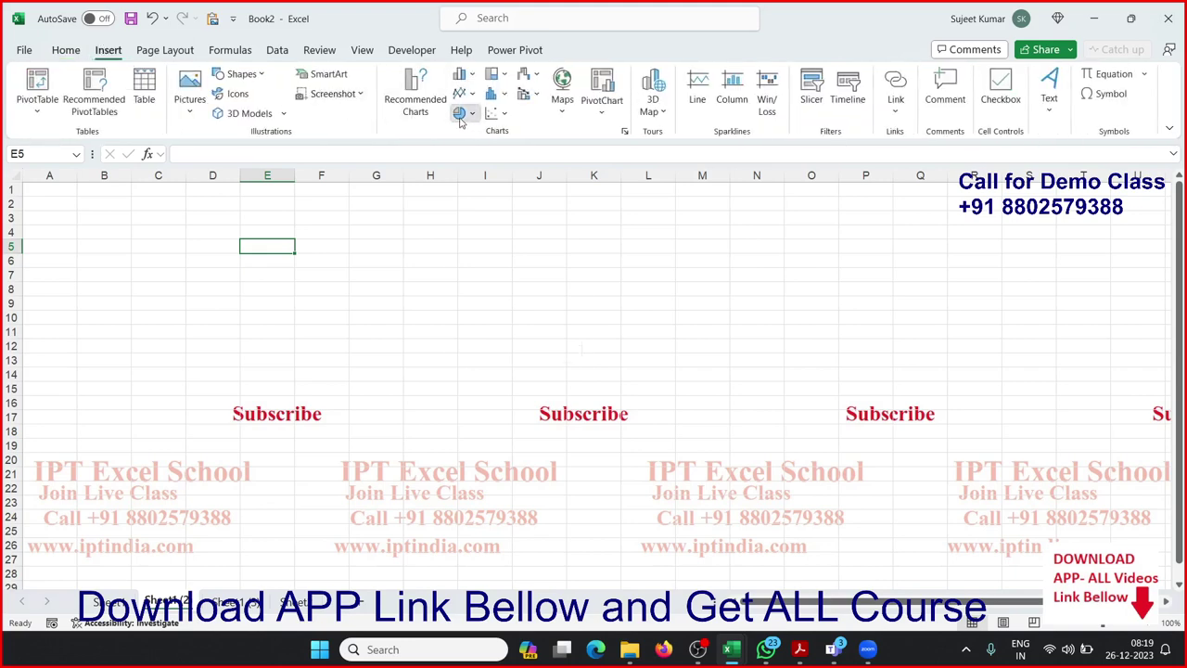
{"action": "left_click", "coordinate": [470, 164]}
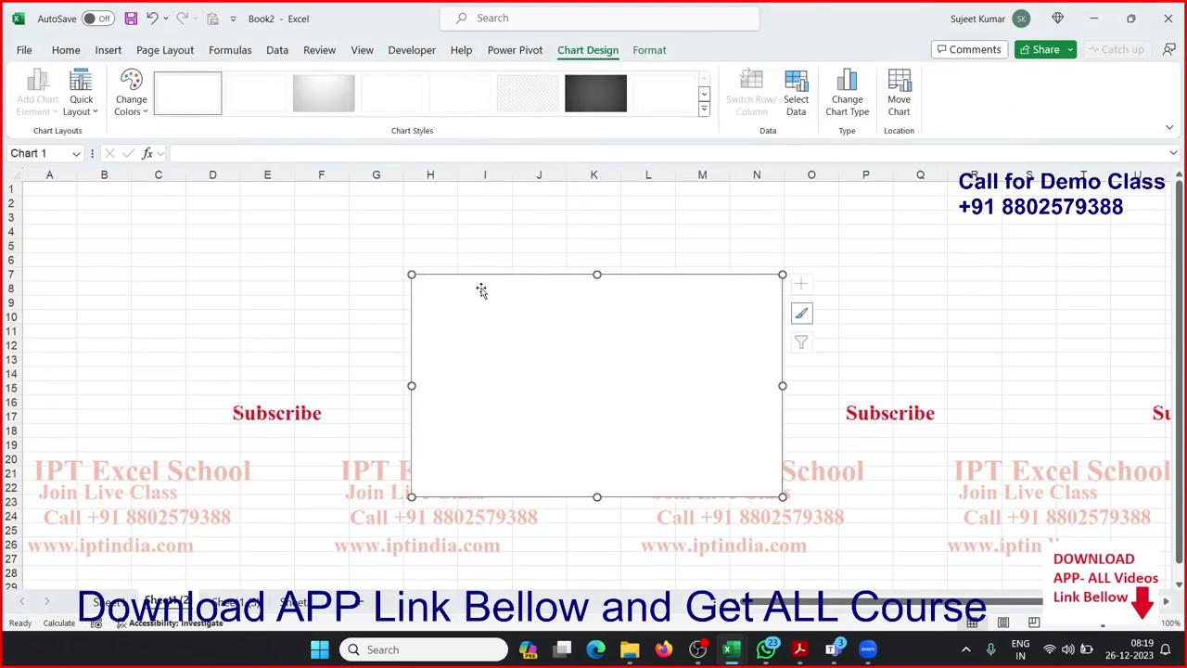
Move the empty chart up-left and open its Select Data Source dialog.
{"action": "left_click_drag", "start_coordinate": [446, 293], "coordinate": [315, 218]}
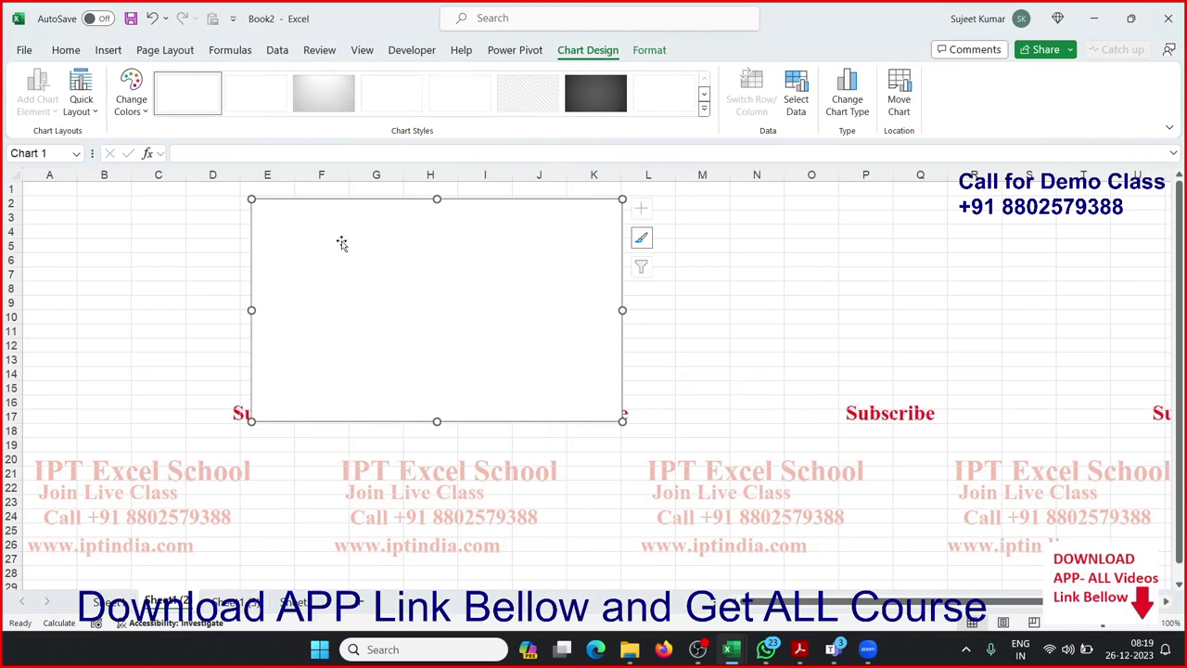
{"action": "right_click", "coordinate": [341, 245]}
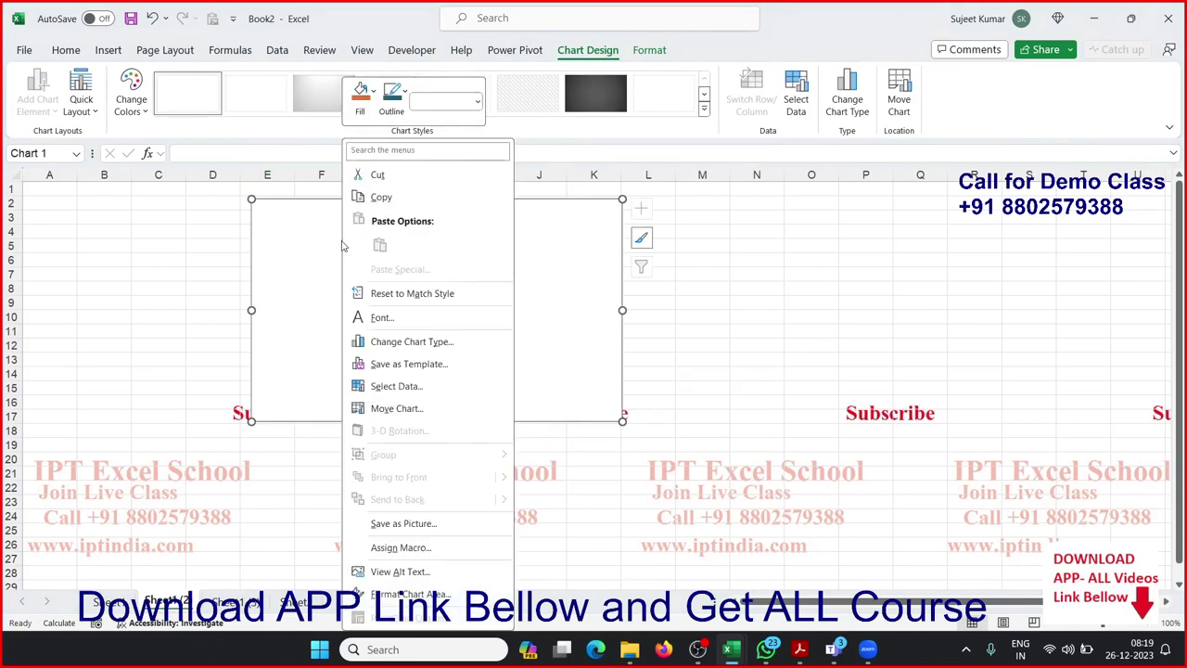
{"action": "left_click", "coordinate": [389, 387]}
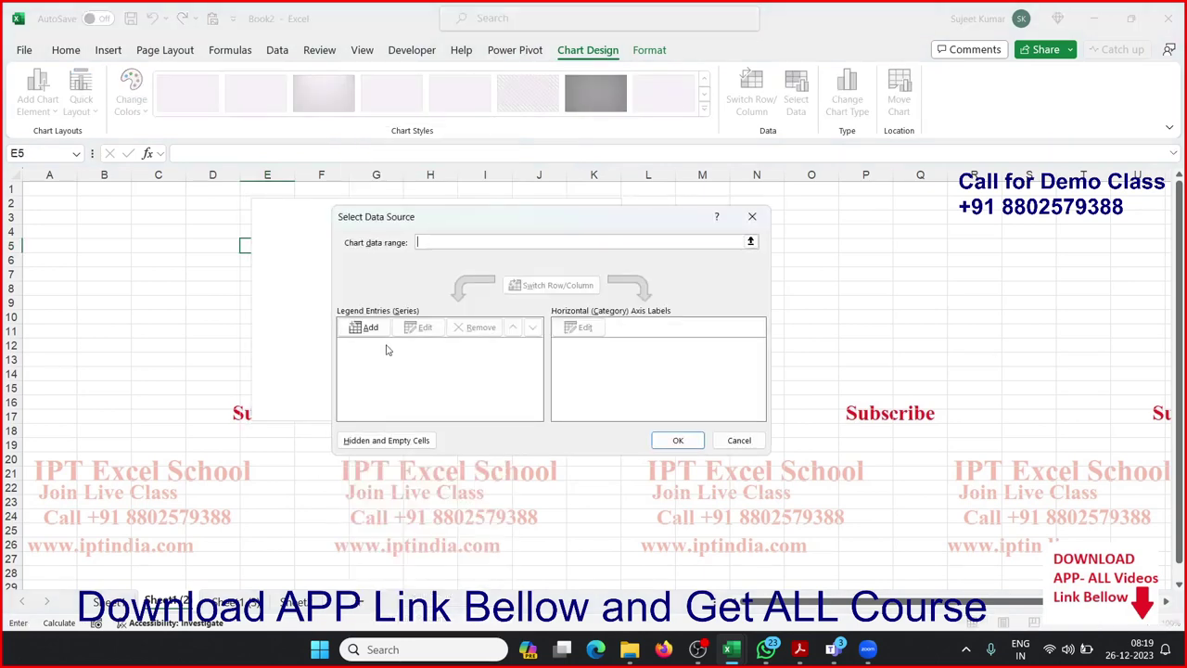
Add a series named Sales Data-2023 with values {50,56,36,74}.
{"action": "left_click", "coordinate": [380, 331]}
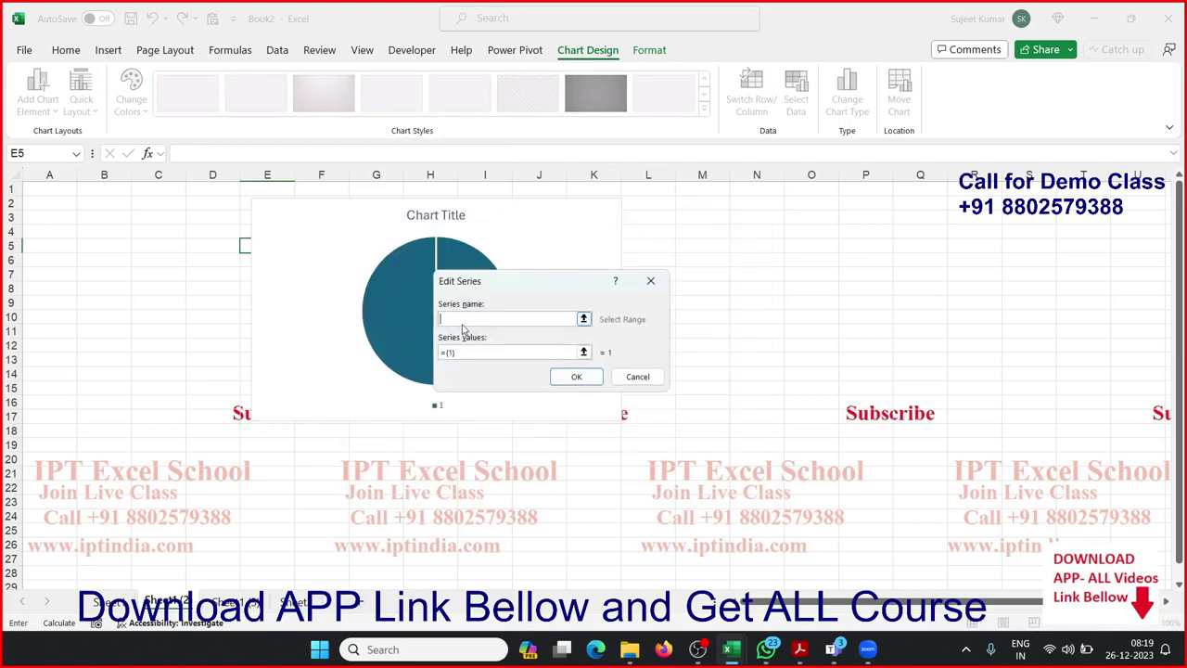
{"action": "type", "text": "Sal"}
{"action": "type", "text": "e"}
{"action": "key", "text": "BackSpace"}
{"action": "type", "text": "Da"}
{"action": "type", "text": "ta-202"}
{"action": "type", "text": "3"}
{"action": "left_click", "coordinate": [468, 351]}
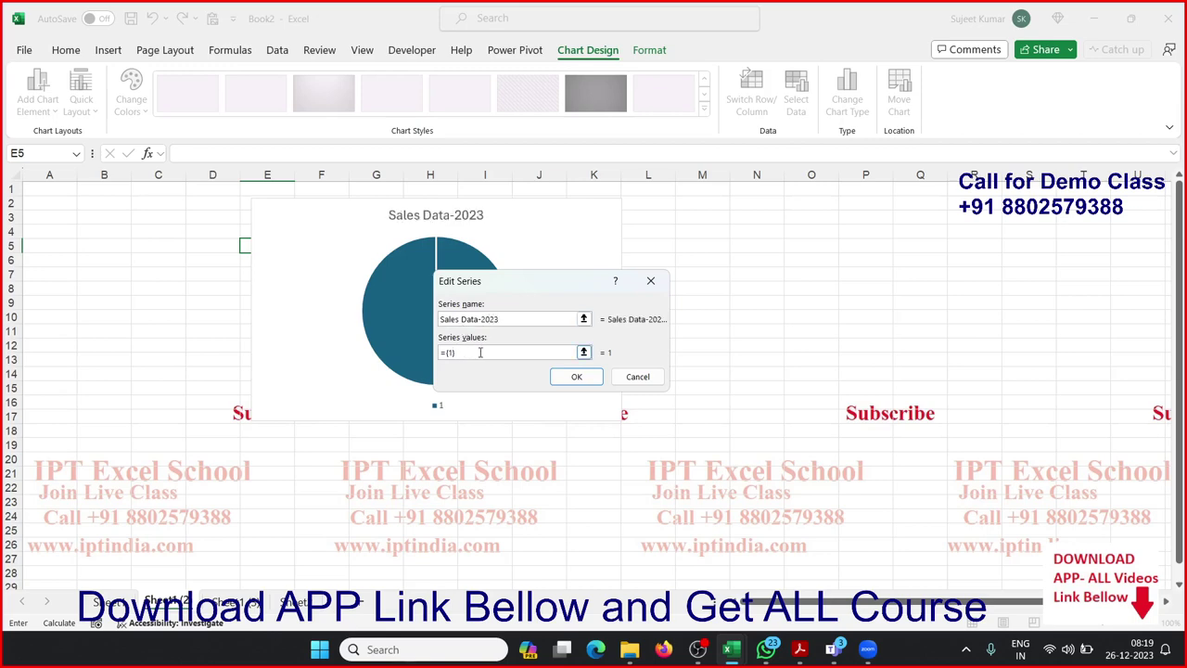
{"action": "key", "text": "BackSpace"}
{"action": "key", "text": "BackSpace"}
{"action": "key", "text": "BackSpace"}
{"action": "type", "text": ",56,36,74"}
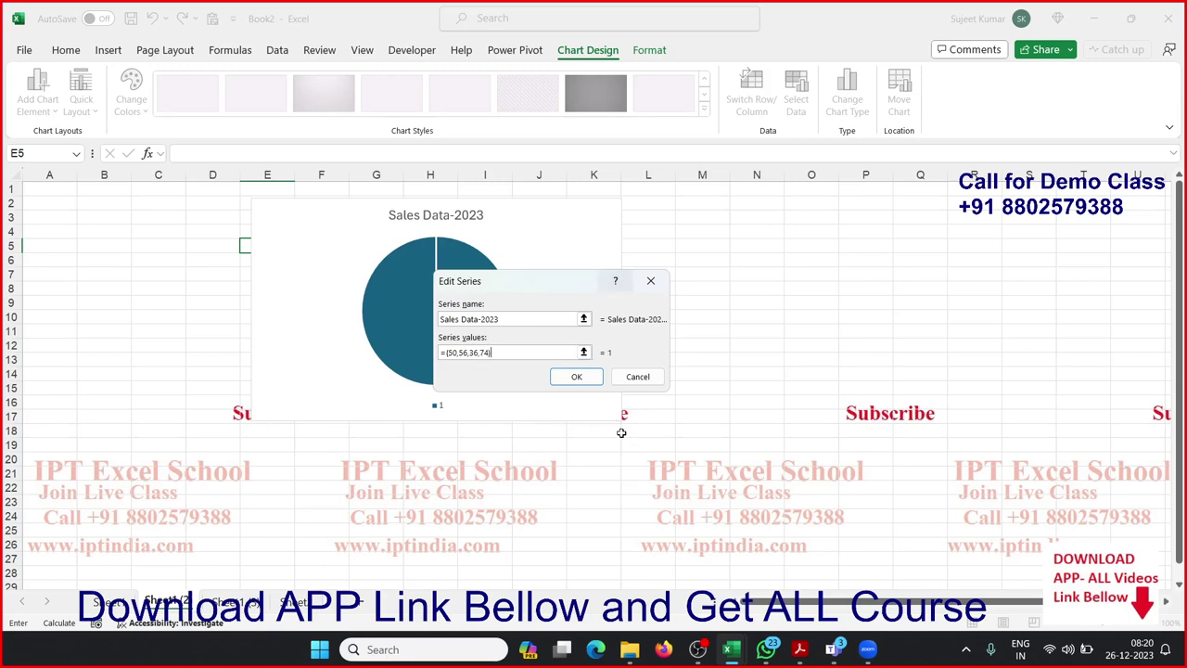
{"action": "left_click", "coordinate": [582, 378]}
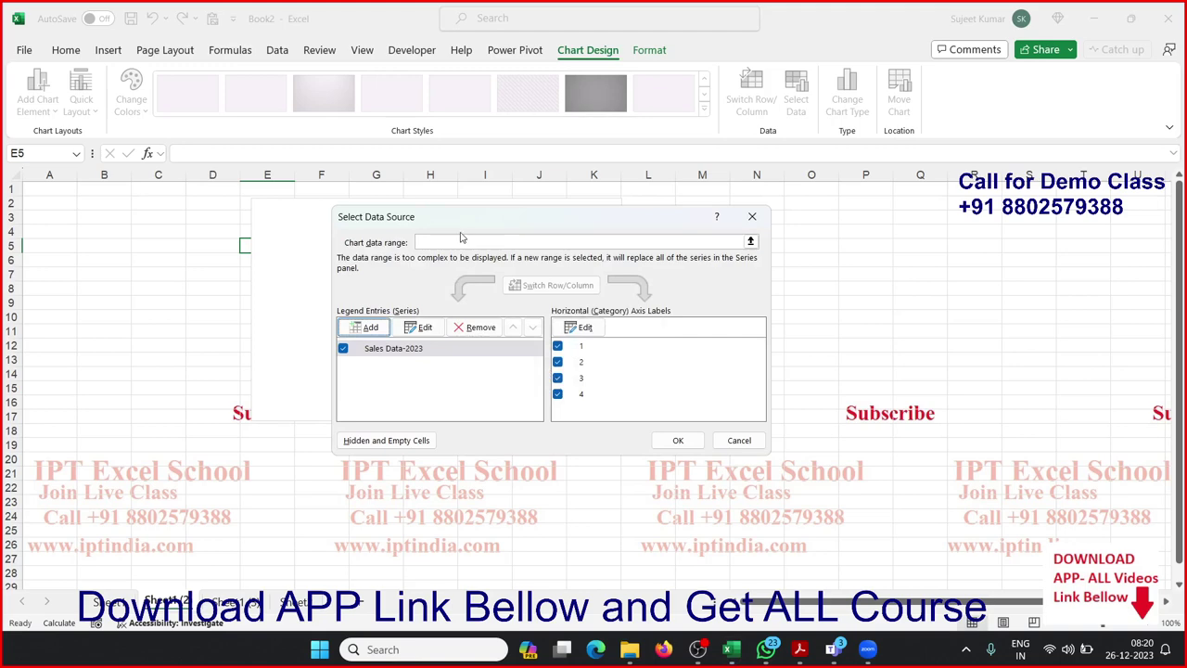
Set the slice labels to Q1, Q2, Q3, Q4 and close the data source dialog.
{"action": "left_click_drag", "start_coordinate": [447, 213], "coordinate": [702, 202]}
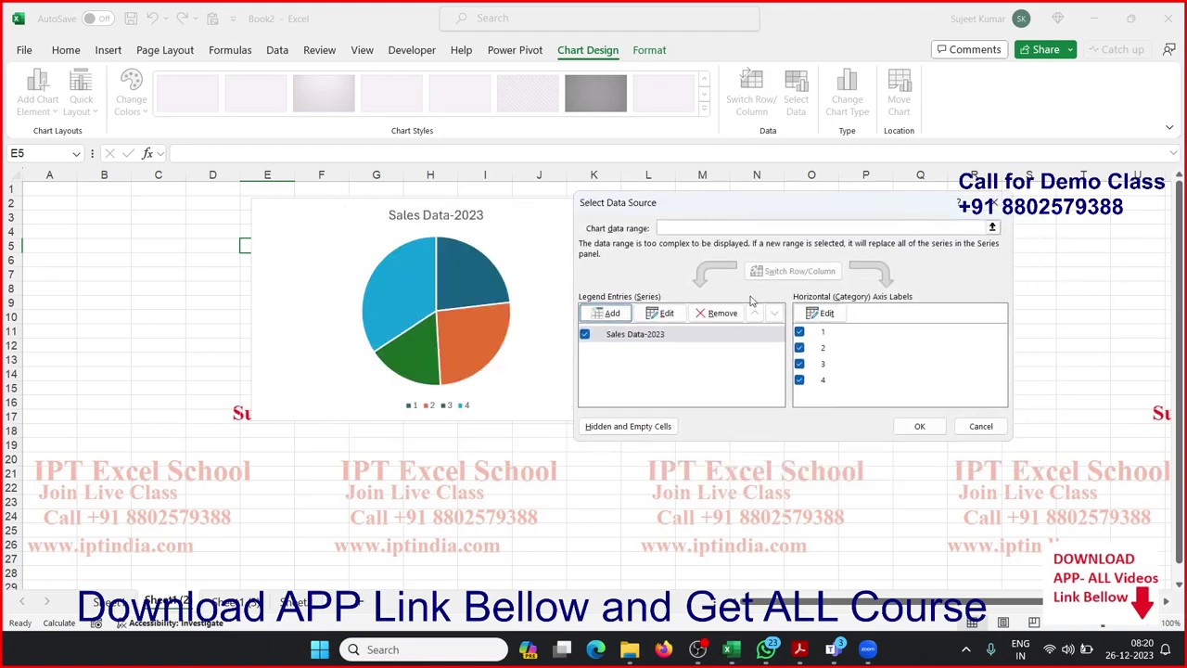
{"action": "left_click", "coordinate": [825, 315]}
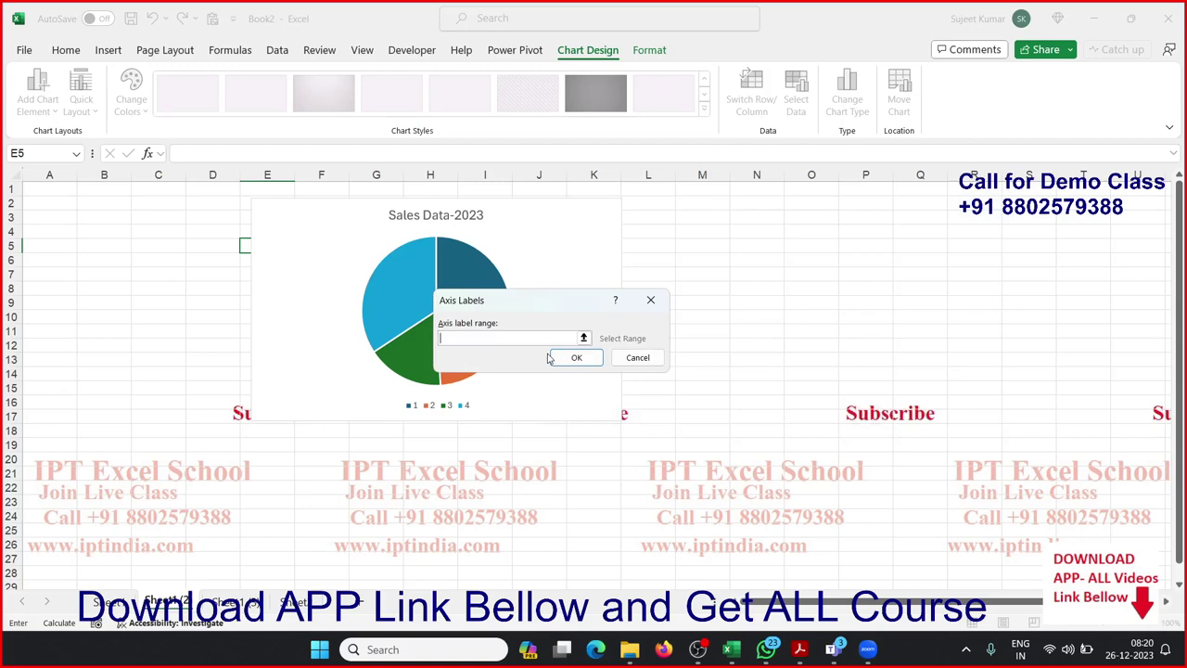
{"action": "type", "text": "Q1"}
{"action": "type", "text": ",Q2,"}
{"action": "type", "text": "Q3,Q4"}
{"action": "left_click", "coordinate": [573, 364]}
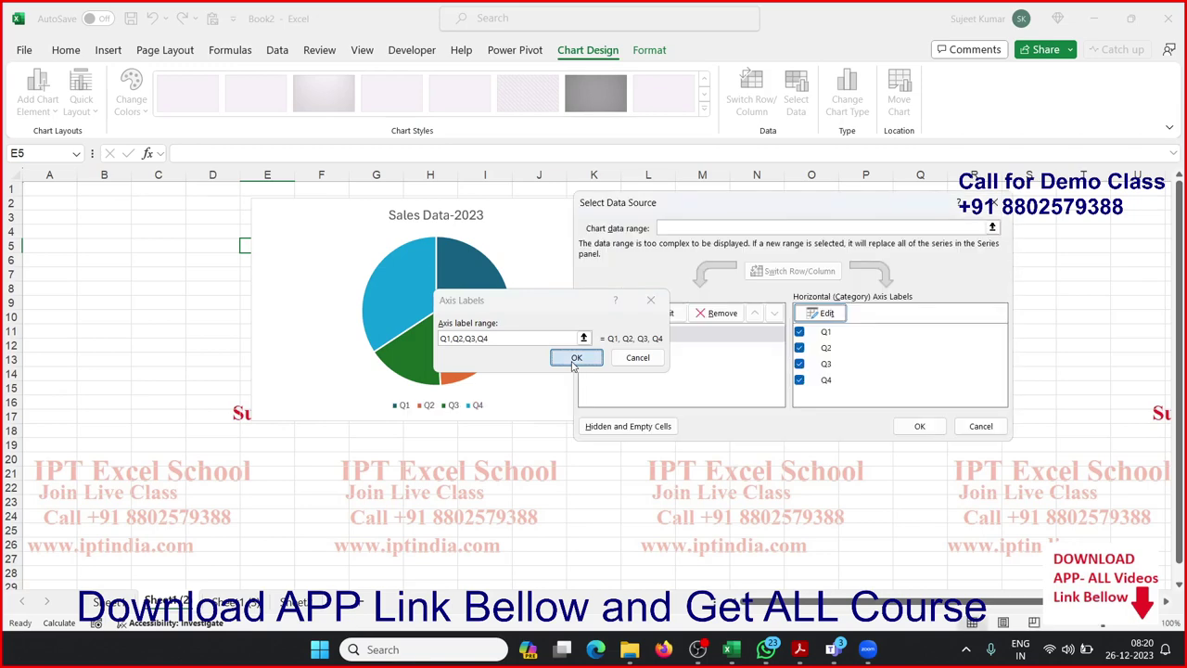
{"action": "left_click", "coordinate": [932, 426]}
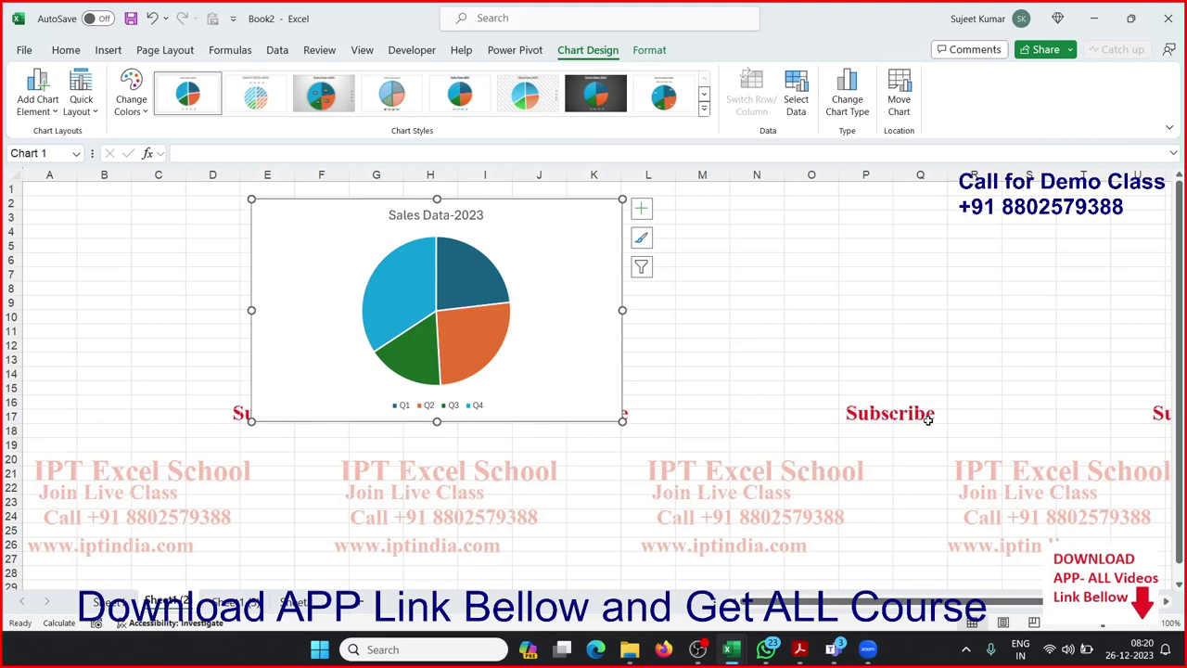
Switch to the empty Sheet1 (3) sheet and select cell A1.
{"action": "left_click", "coordinate": [313, 546]}
{"action": "left_click", "coordinate": [249, 603]}
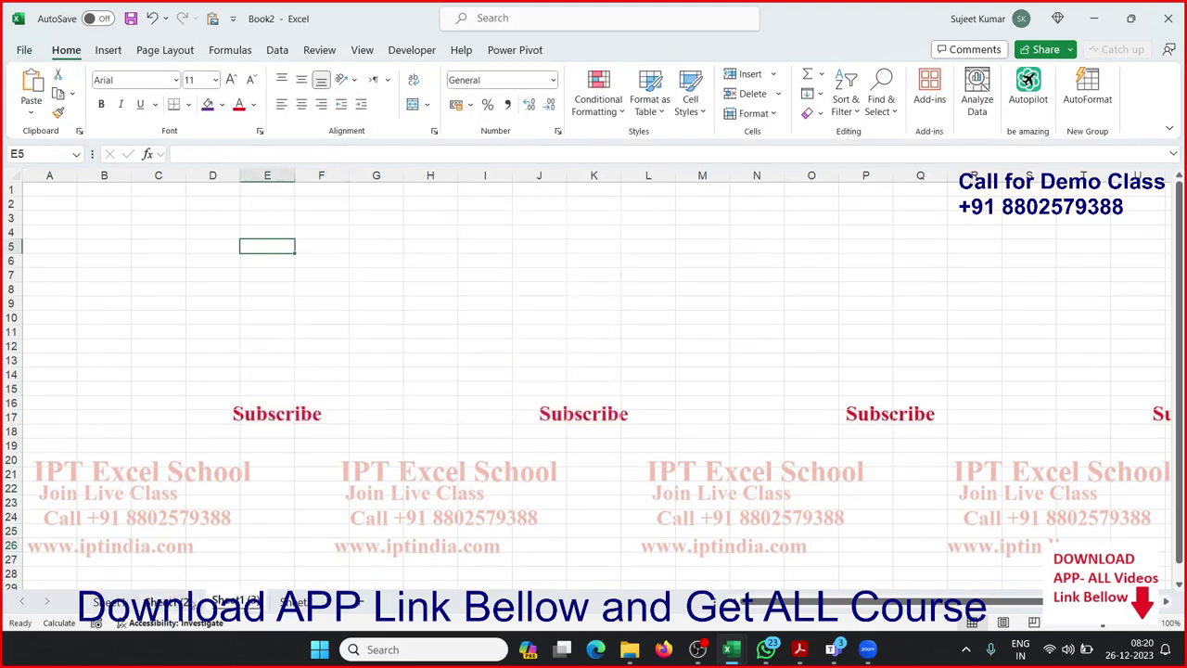
{"action": "left_click", "coordinate": [167, 603]}
{"action": "left_click", "coordinate": [442, 364]}
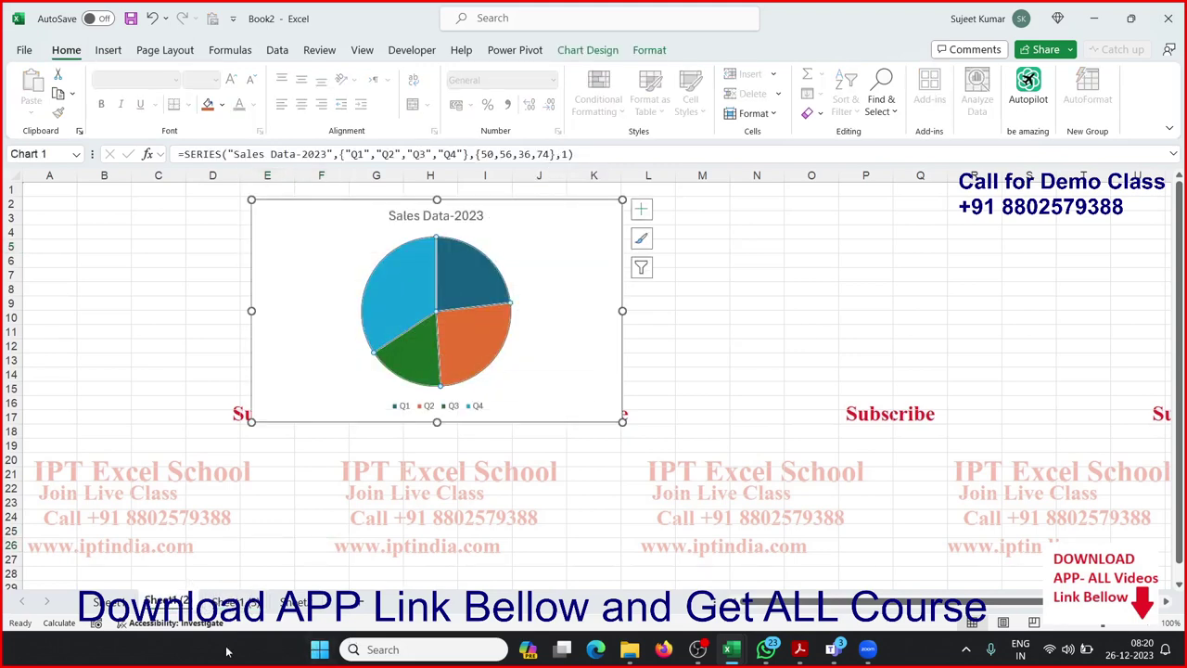
{"action": "left_click", "coordinate": [230, 608]}
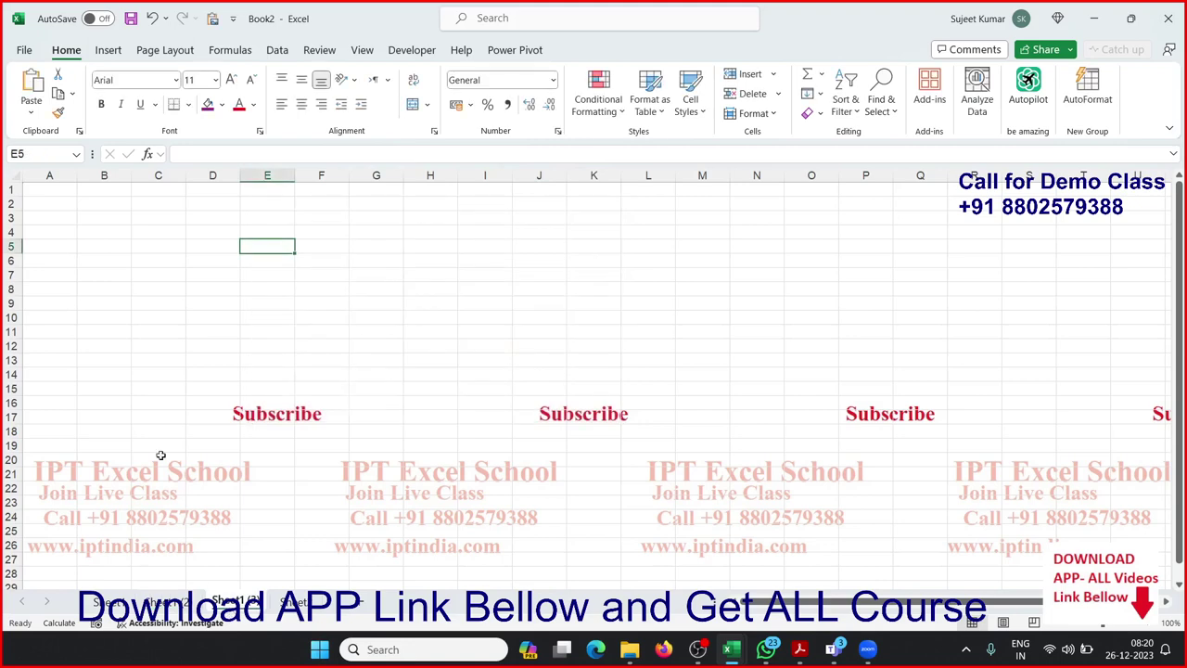
{"action": "left_click", "coordinate": [73, 191]}
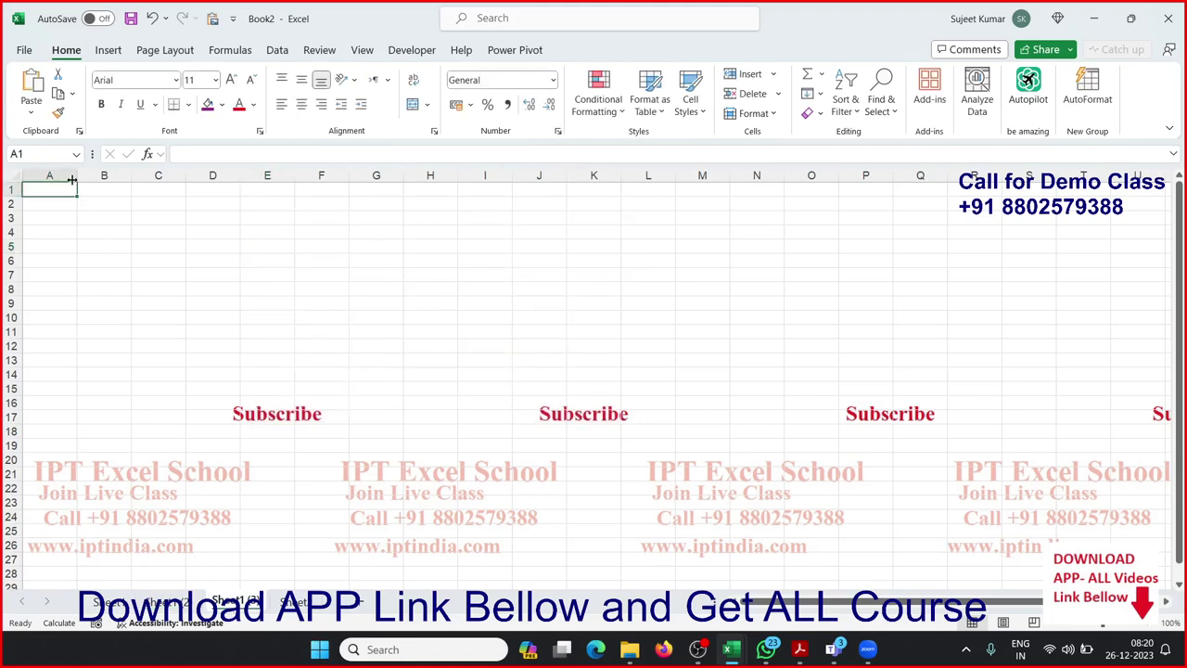
Enter Name in A1 with Puja and Mohan in the rows below.
{"action": "type", "text": "Nam"}
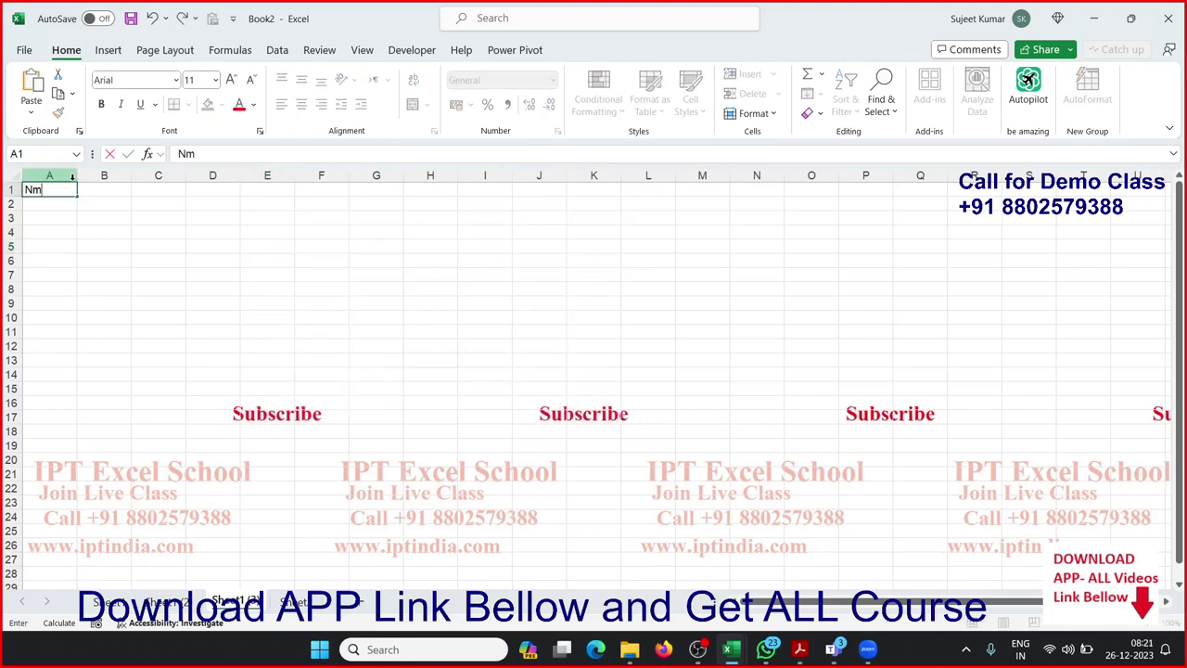
{"action": "type", "text": "e"}
{"action": "key", "text": "BackSpace"}
{"action": "key", "text": "BackSpace"}
{"action": "key", "text": "BackSpace"}
{"action": "key", "text": "BackSpace"}
{"action": "type", "text": "A"}
{"action": "key", "text": "BackSpace"}
{"action": "type", "text": "N"}
{"action": "type", "text": "ame"}
{"action": "key", "text": "Return"}
{"action": "type", "text": "Pu"}
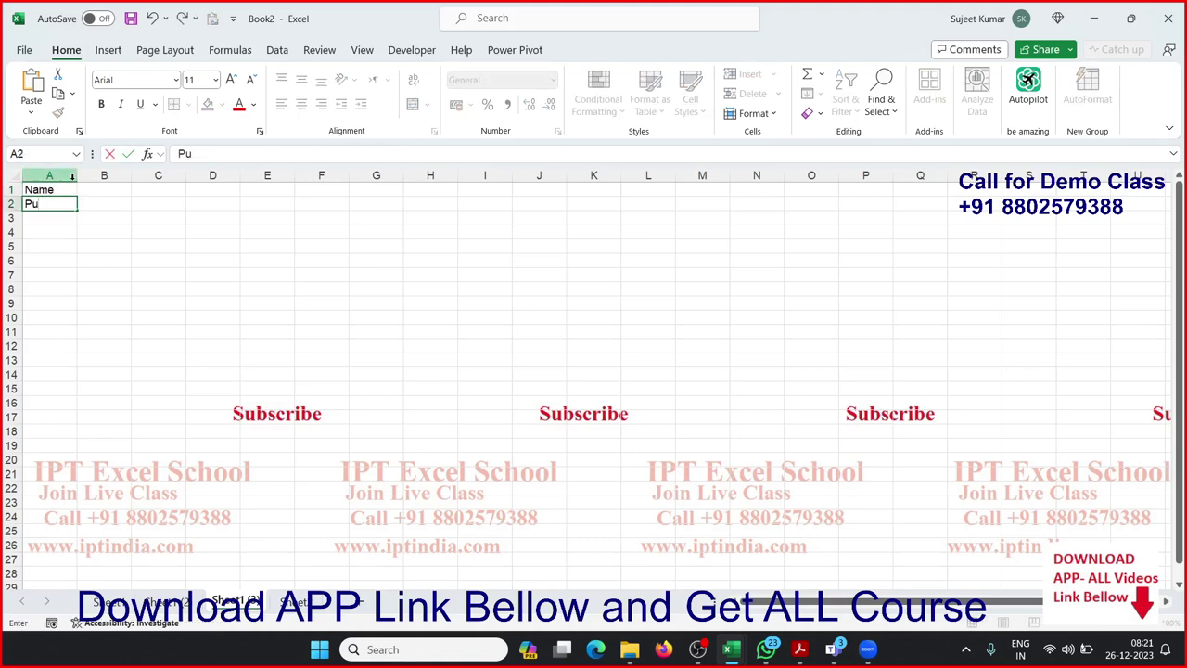
{"action": "type", "text": "ja"}
{"action": "key", "text": "Return"}
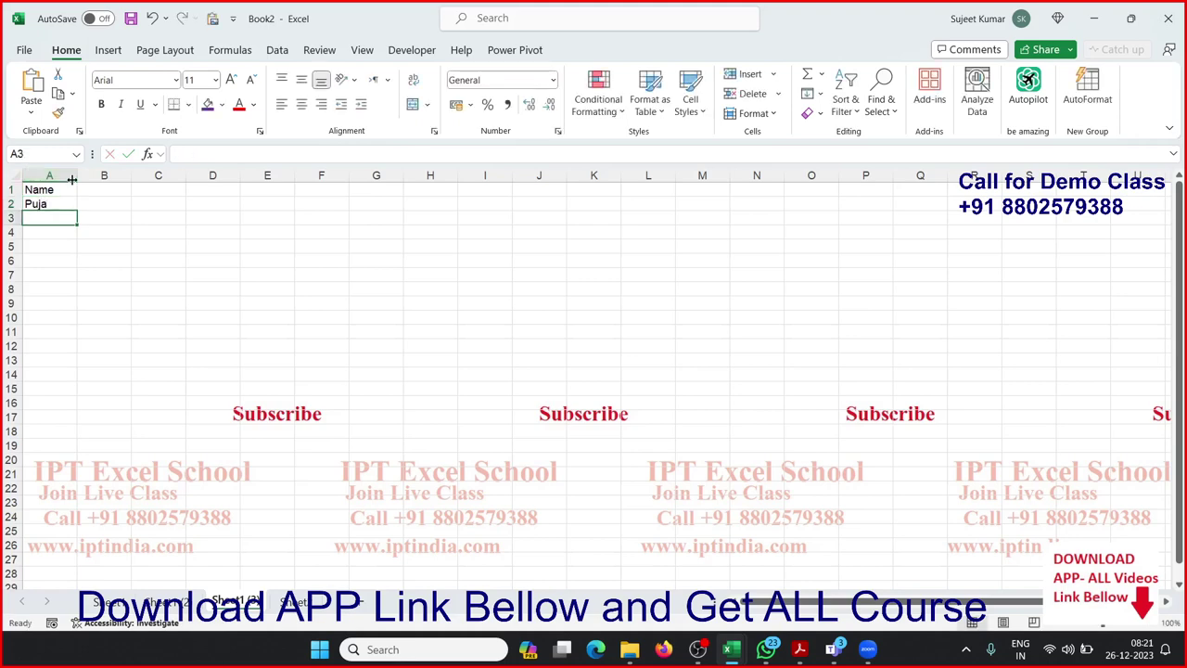
{"action": "type", "text": "Mohan"}
{"action": "key", "text": "Return"}
Enter JAN in B1 and fill the month headers across to JUL.
{"action": "key", "text": "ctrl+Home"}
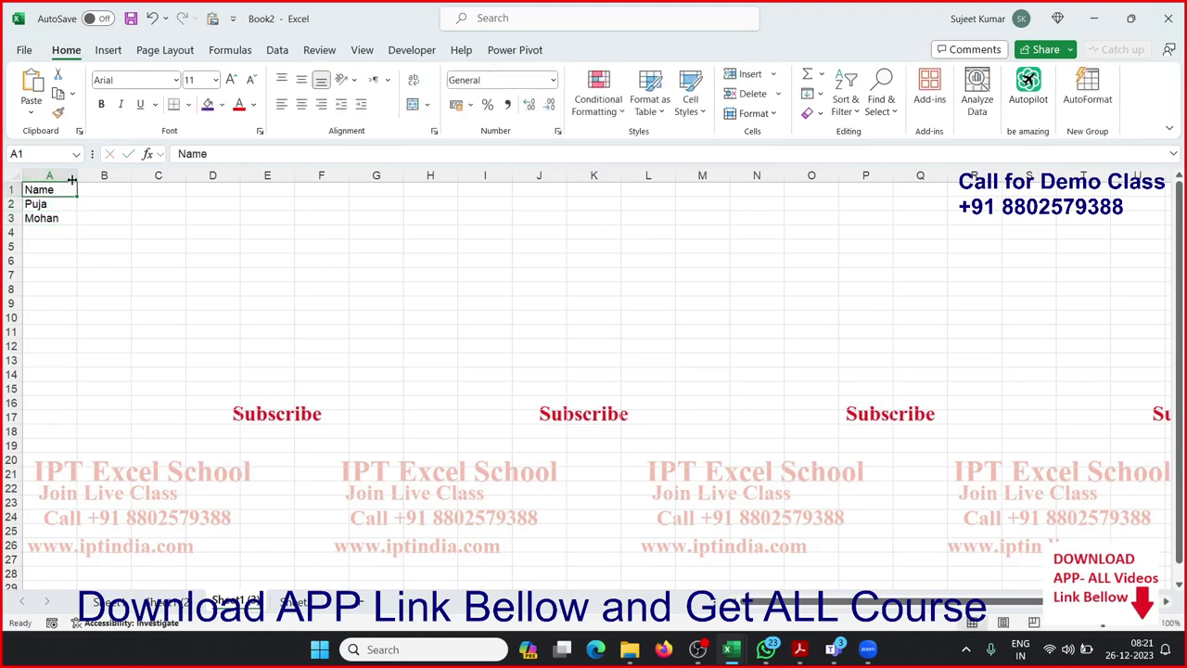
{"action": "key", "text": "Right"}
{"action": "type", "text": "JAN"}
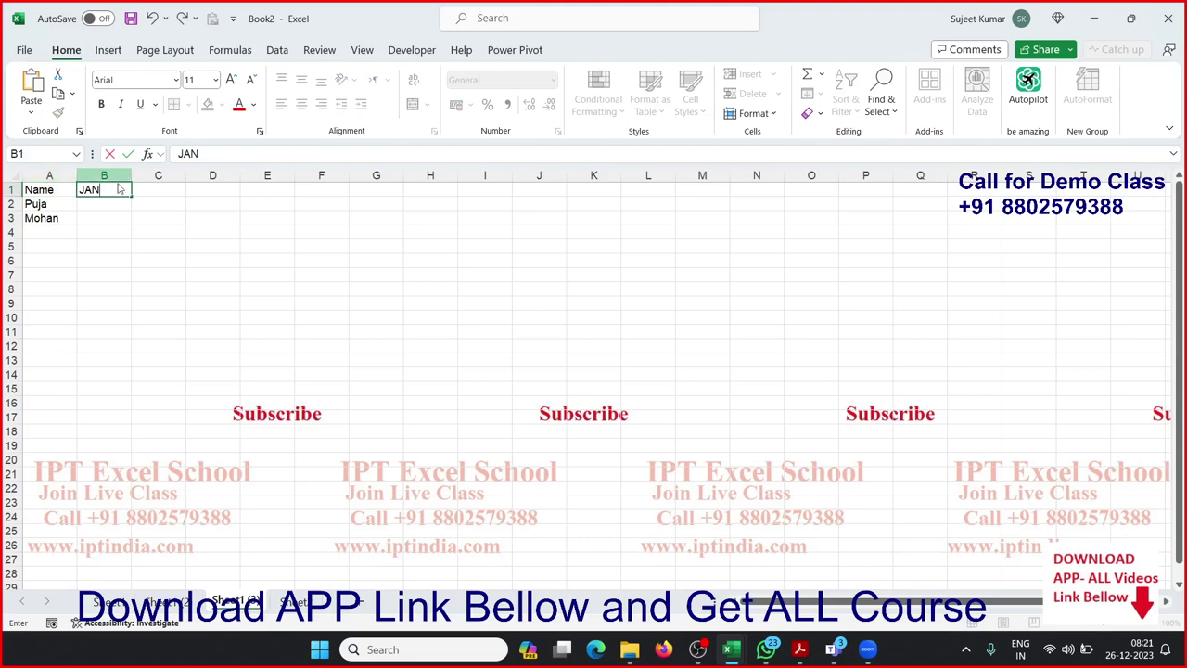
{"action": "left_click", "coordinate": [137, 247]}
{"action": "left_click", "coordinate": [117, 188]}
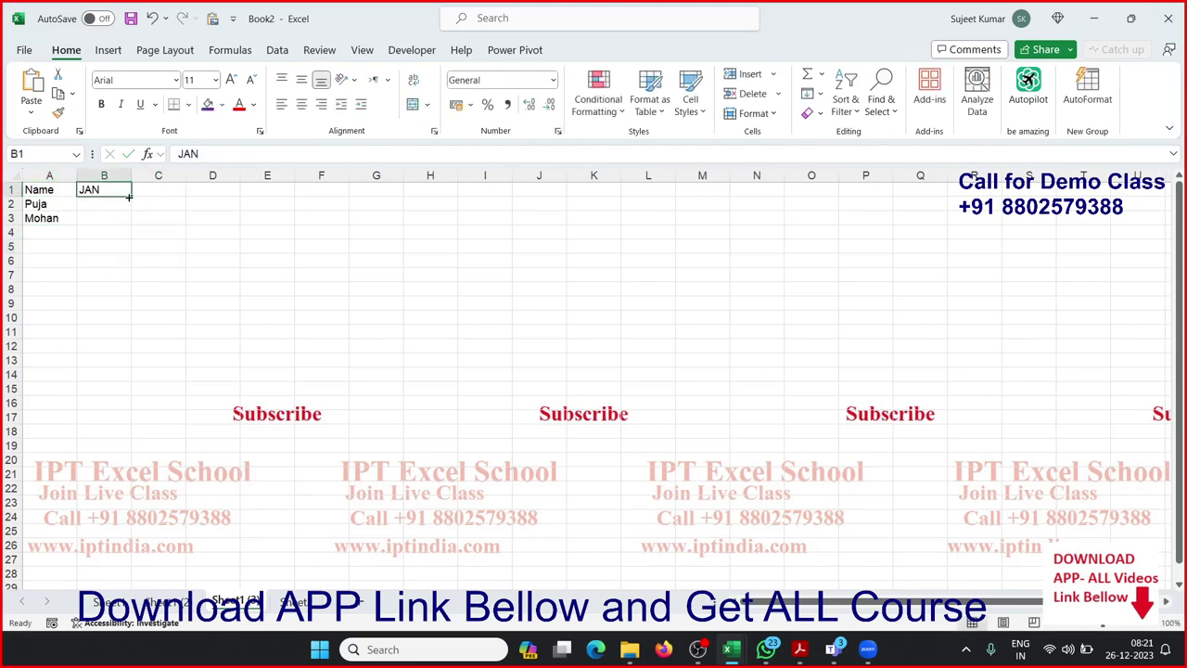
{"action": "left_click_drag", "start_coordinate": [131, 196], "coordinate": [454, 210]}
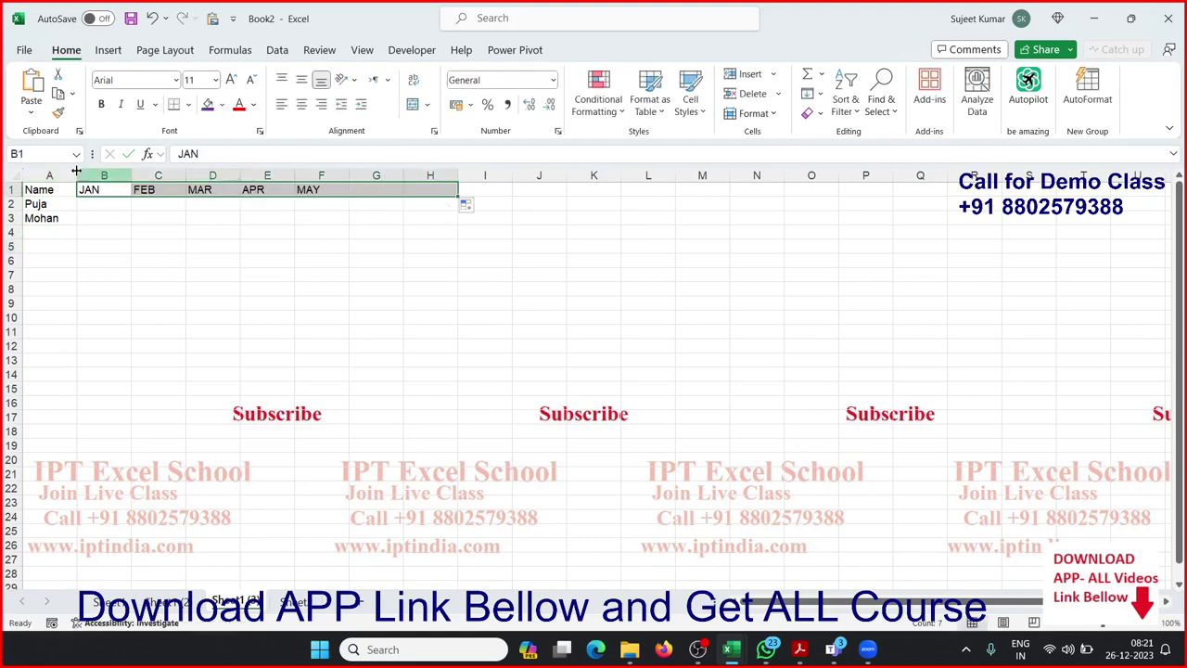
Enter =RANDBETWEEN(10,90) in B2 and fill it across B2:H3.
{"action": "left_click", "coordinate": [101, 204]}
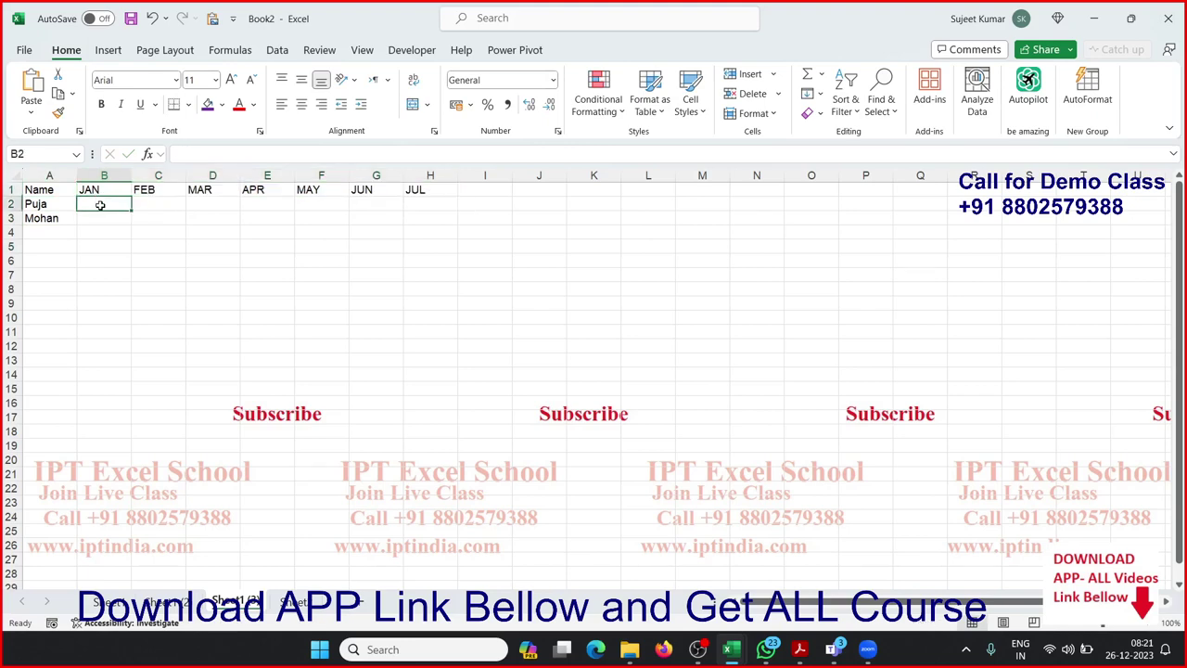
{"action": "type", "text": "=ra"}
{"action": "key", "text": "Down"}
{"action": "key", "text": "Tab"}
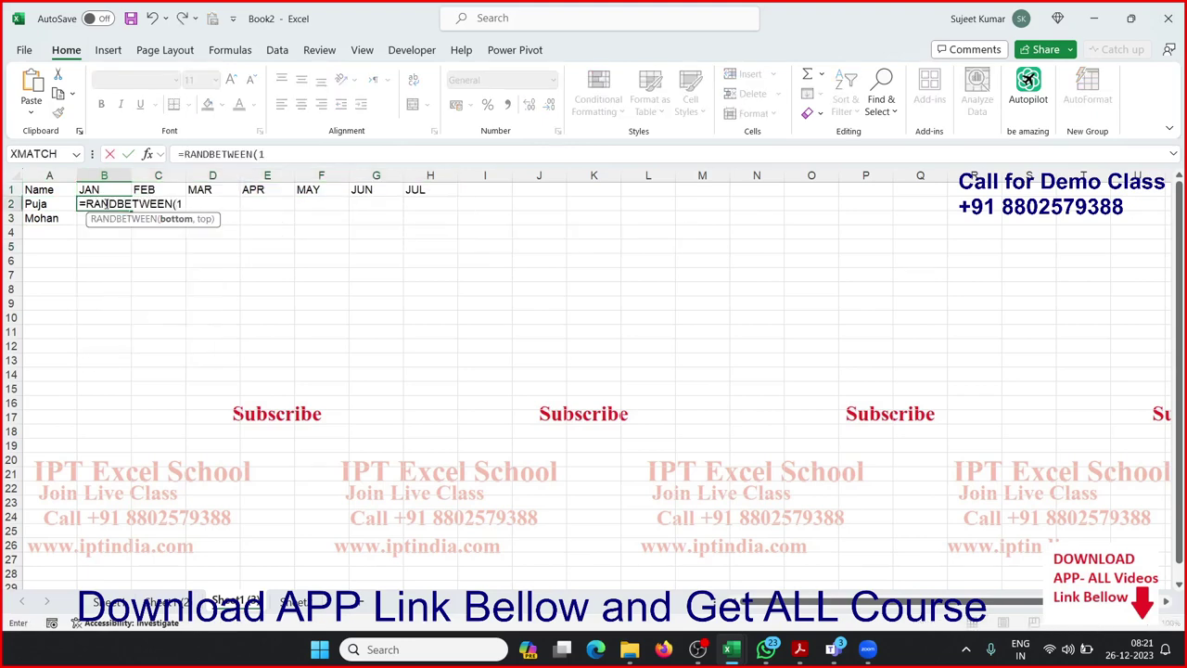
{"action": "type", "text": "10,90)"}
{"action": "key", "text": "Return"}
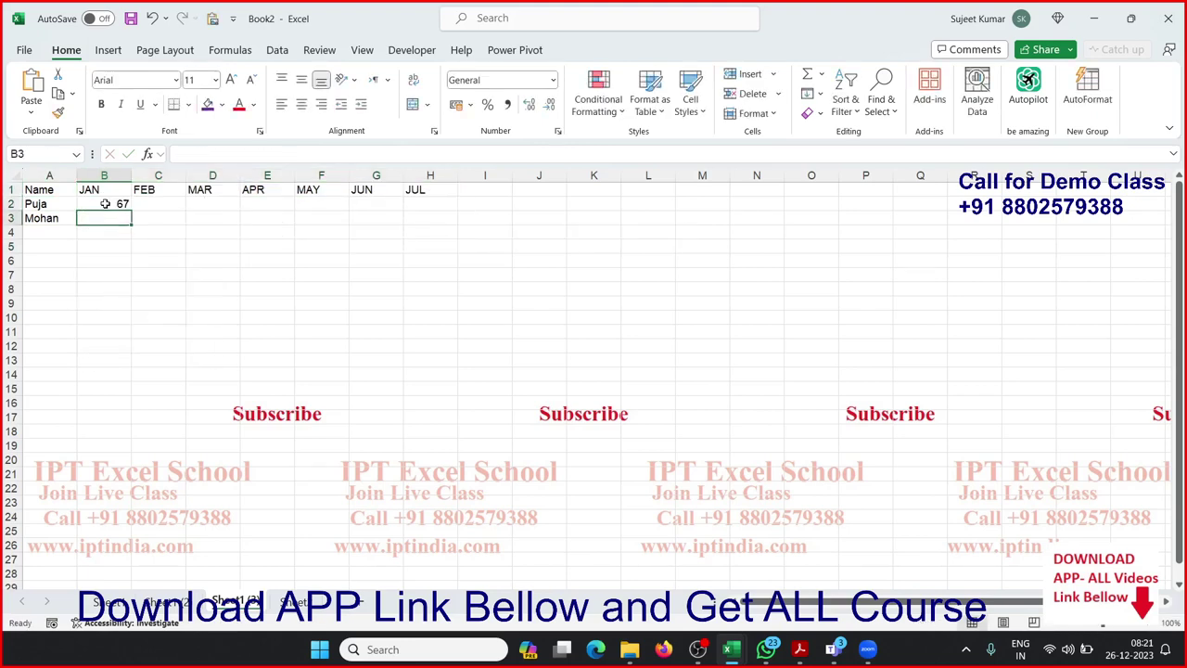
{"action": "left_click_drag", "start_coordinate": [114, 198], "coordinate": [422, 216]}
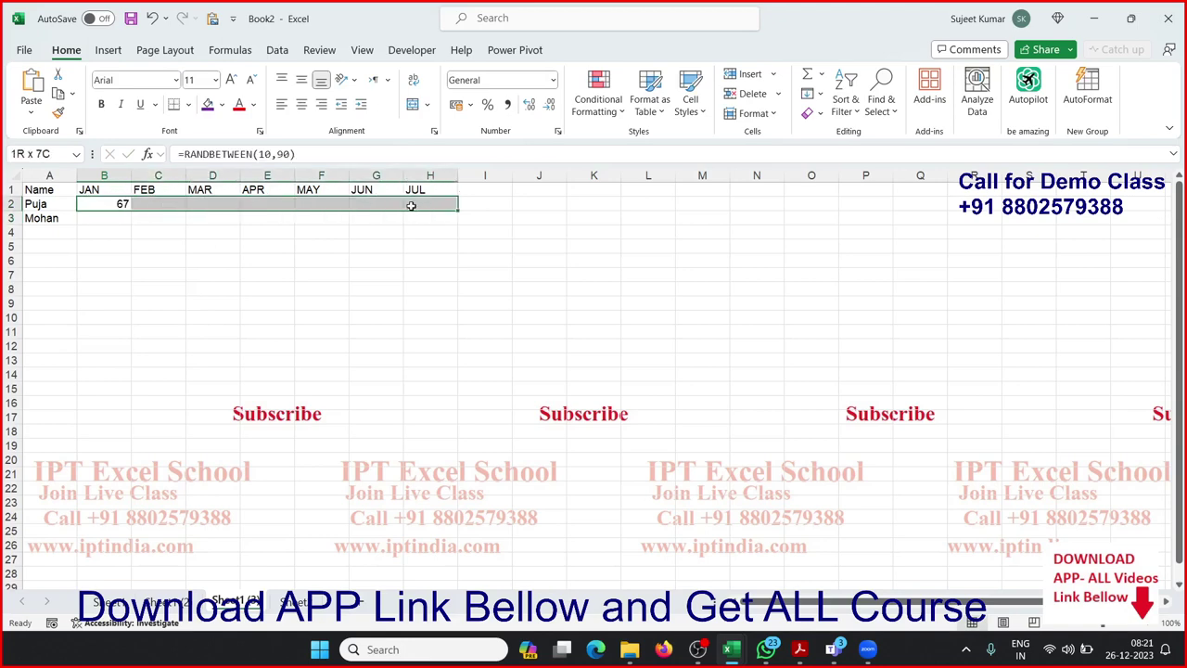
{"action": "key", "text": "ctrl+r"}
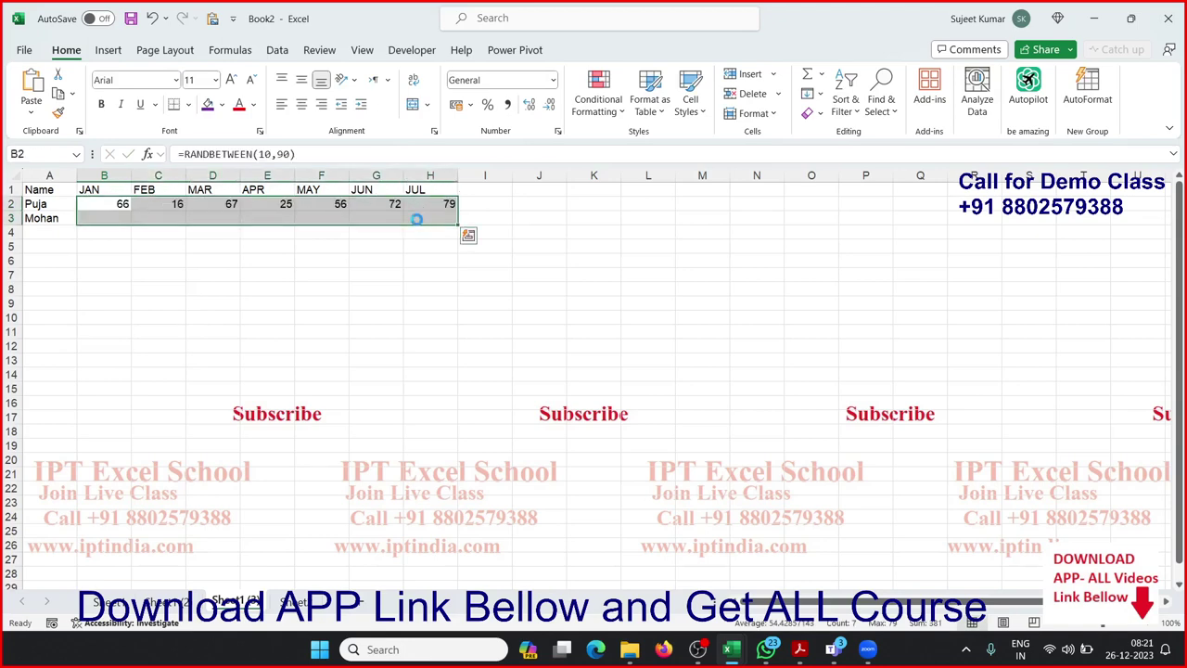
{"action": "key", "text": "ctrl+d"}
{"action": "left_click", "coordinate": [53, 189]}
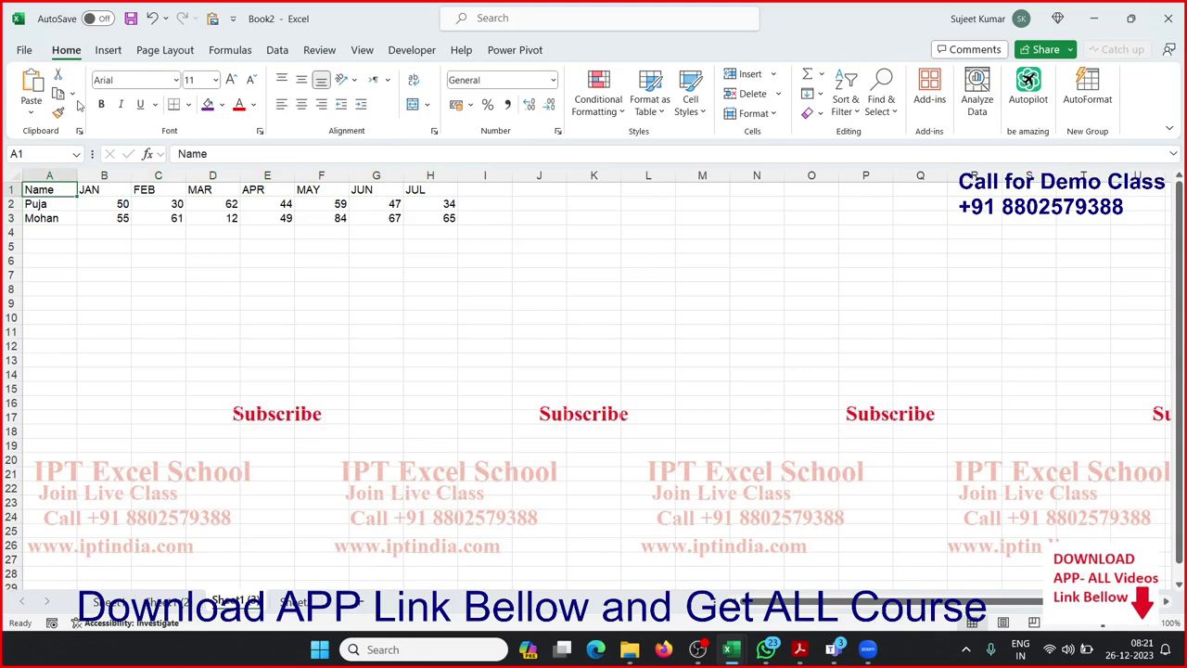
Insert a clustered column chart of the two people's JAN–JUL values, then move it below the table and enlarge it.
{"action": "left_click", "coordinate": [112, 52]}
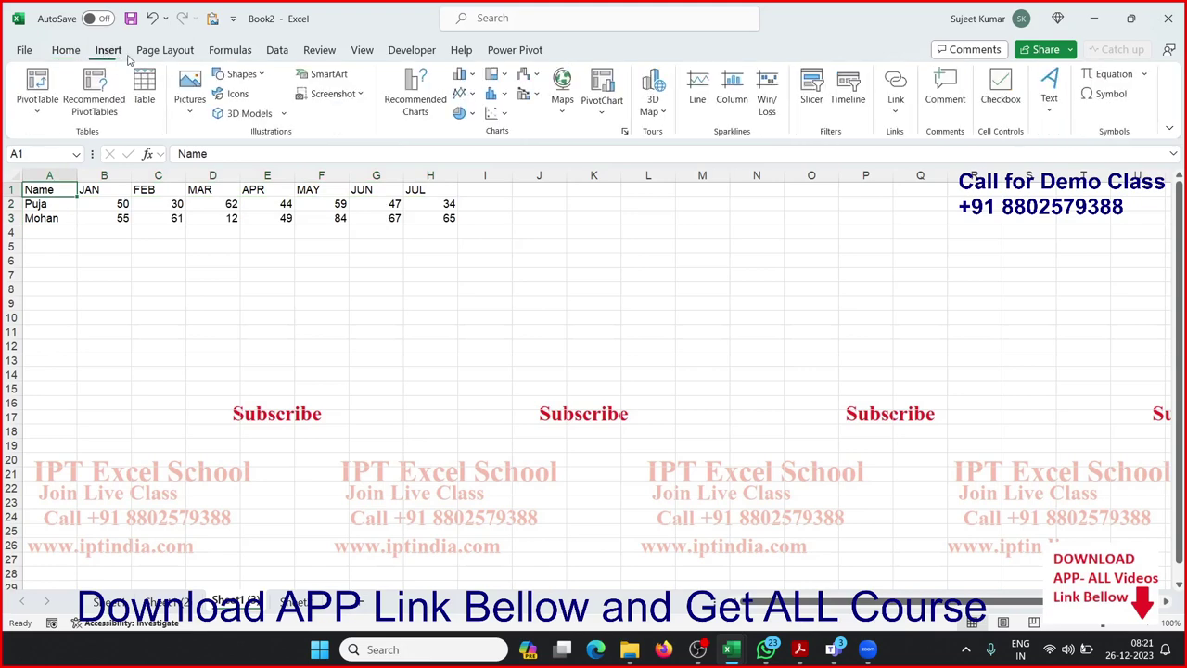
{"action": "left_click", "coordinate": [461, 76]}
{"action": "left_click", "coordinate": [474, 129]}
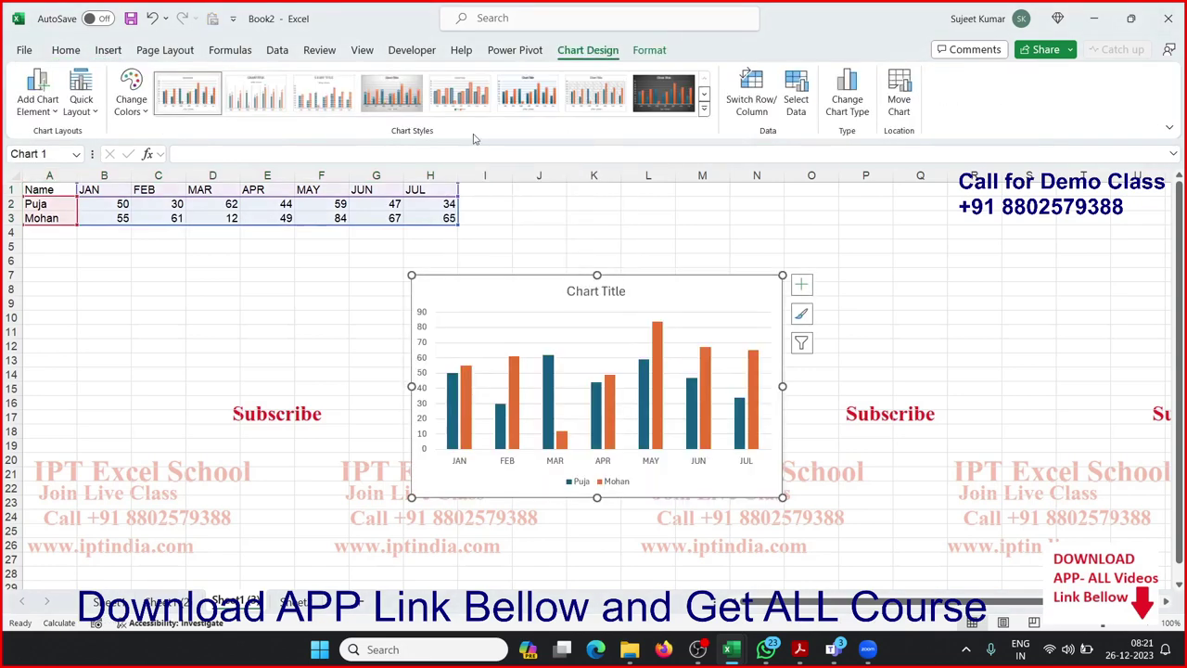
{"action": "left_click_drag", "start_coordinate": [477, 281], "coordinate": [366, 248]}
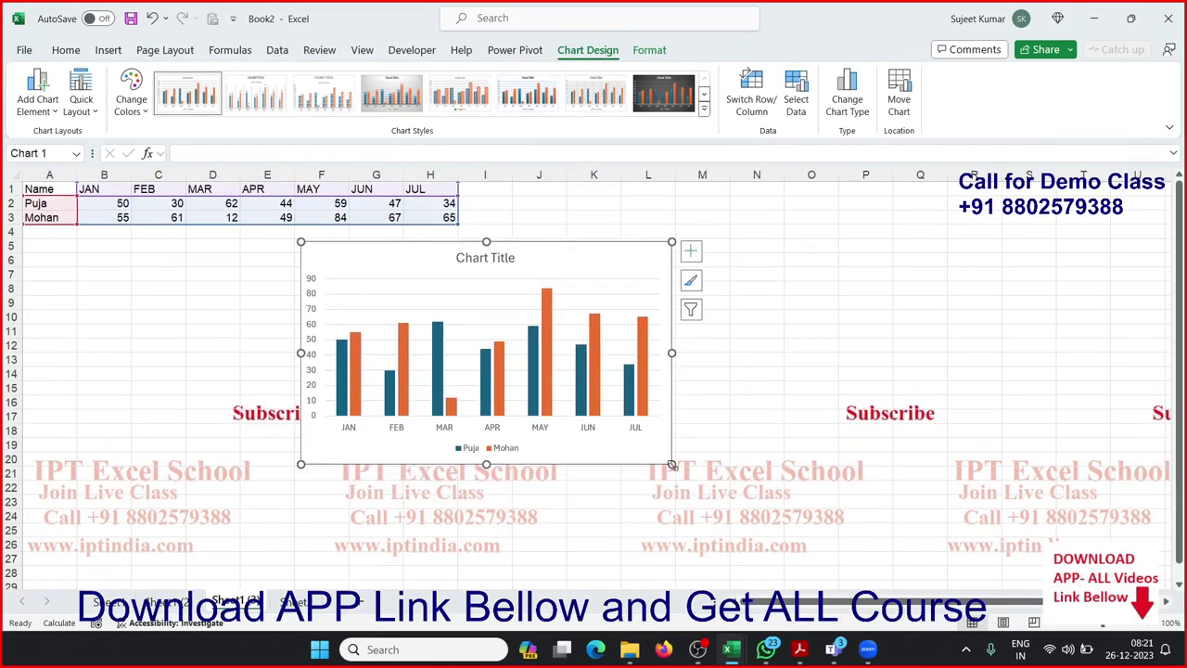
{"action": "left_click_drag", "start_coordinate": [671, 464], "coordinate": [817, 453]}
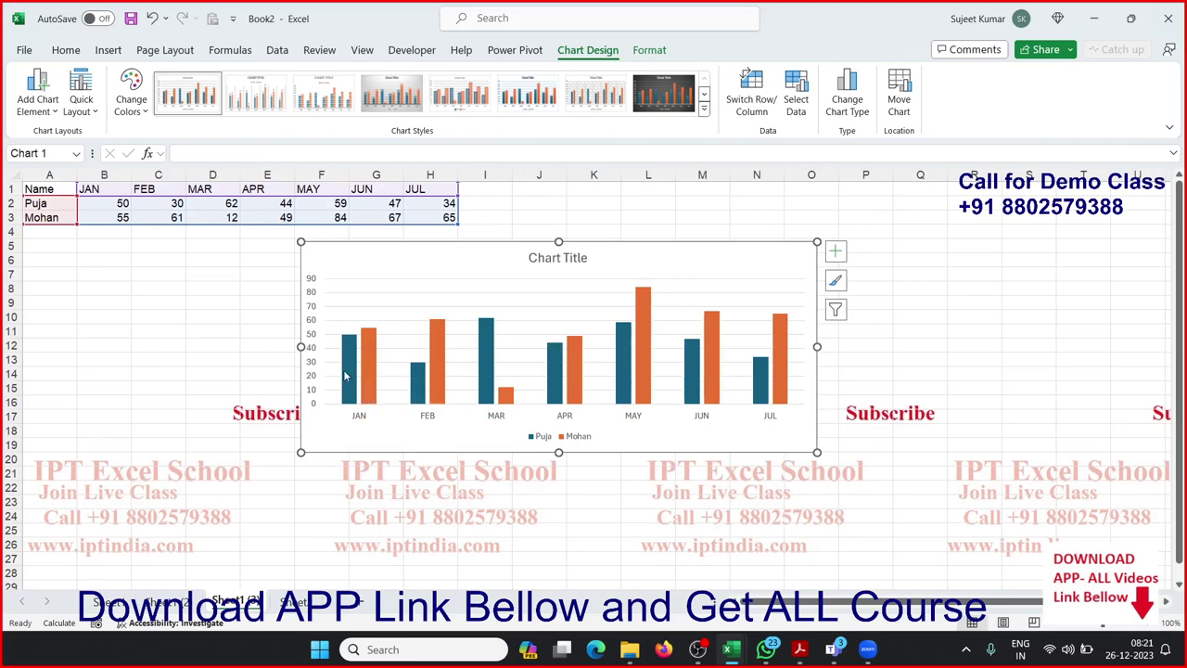
{"action": "mouse_move", "coordinate": [345, 375]}
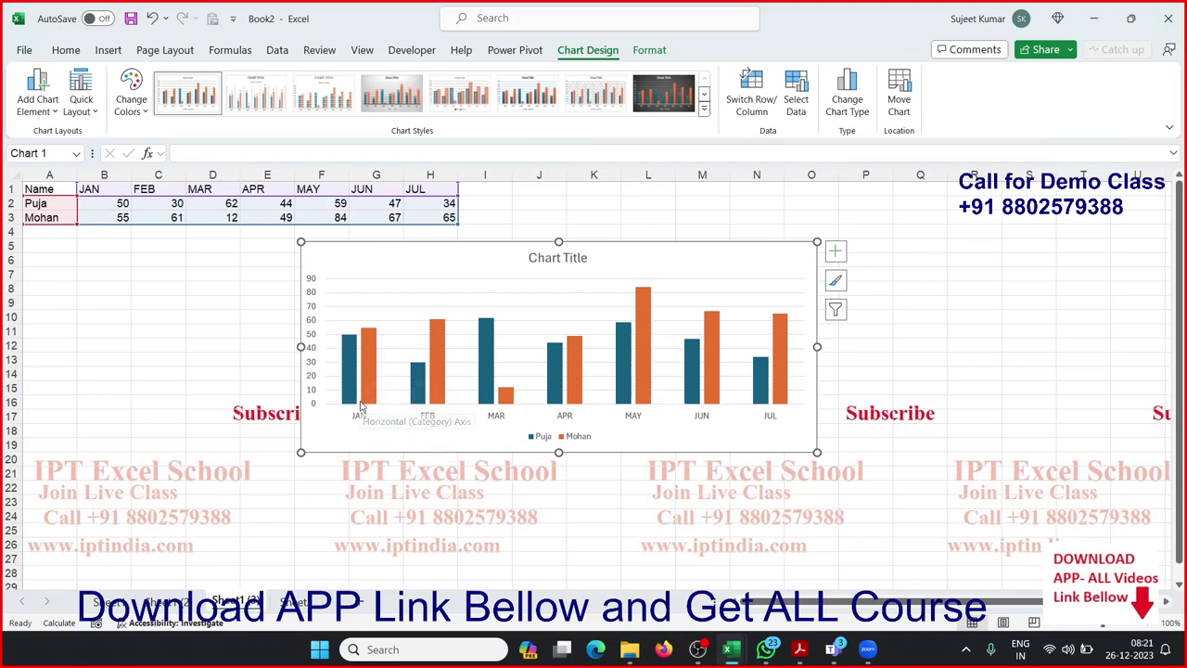
{"action": "mouse_move", "coordinate": [362, 405]}
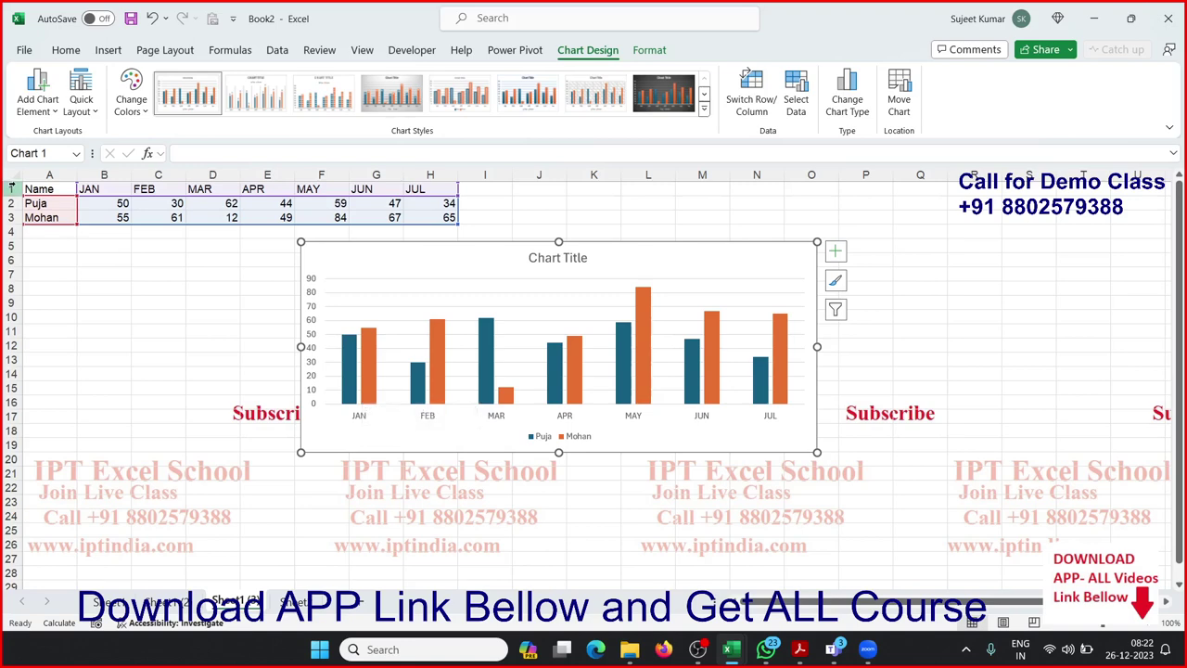
Change the orange series' SERIES plot order from 2 to 1 so its bars come first.
{"action": "left_click", "coordinate": [366, 396]}
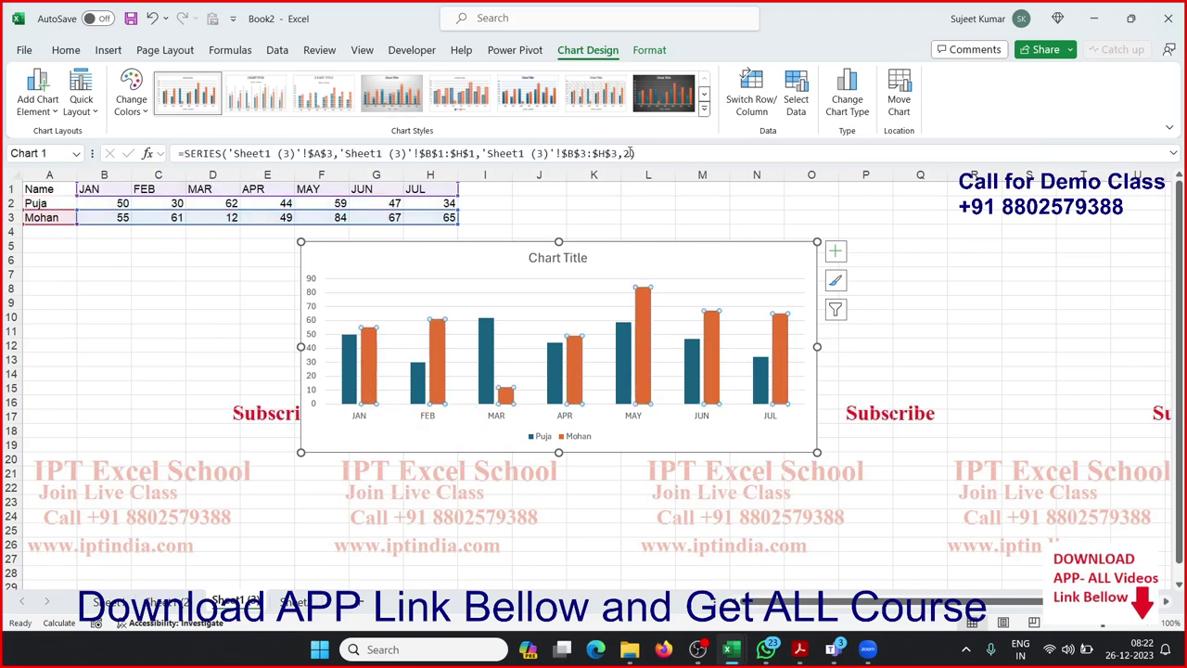
{"action": "left_click", "coordinate": [628, 153]}
{"action": "key", "text": "BackSpace"}
{"action": "type", "text": "1"}
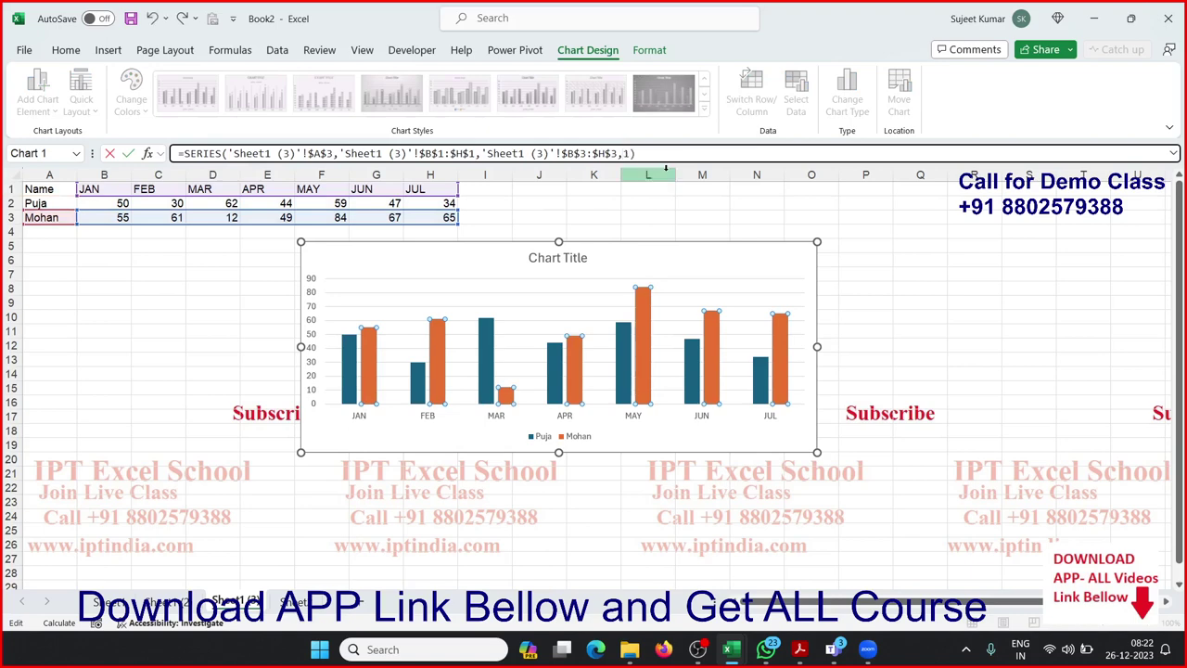
{"action": "key", "text": "Return"}
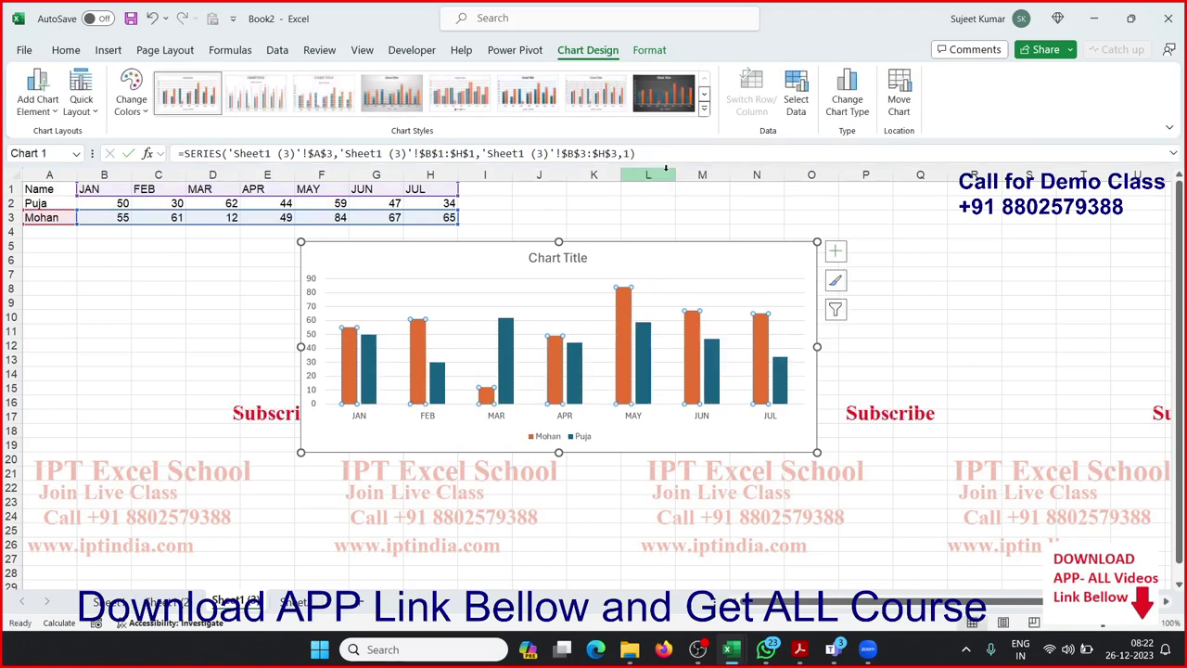
{"action": "left_click", "coordinate": [236, 256]}
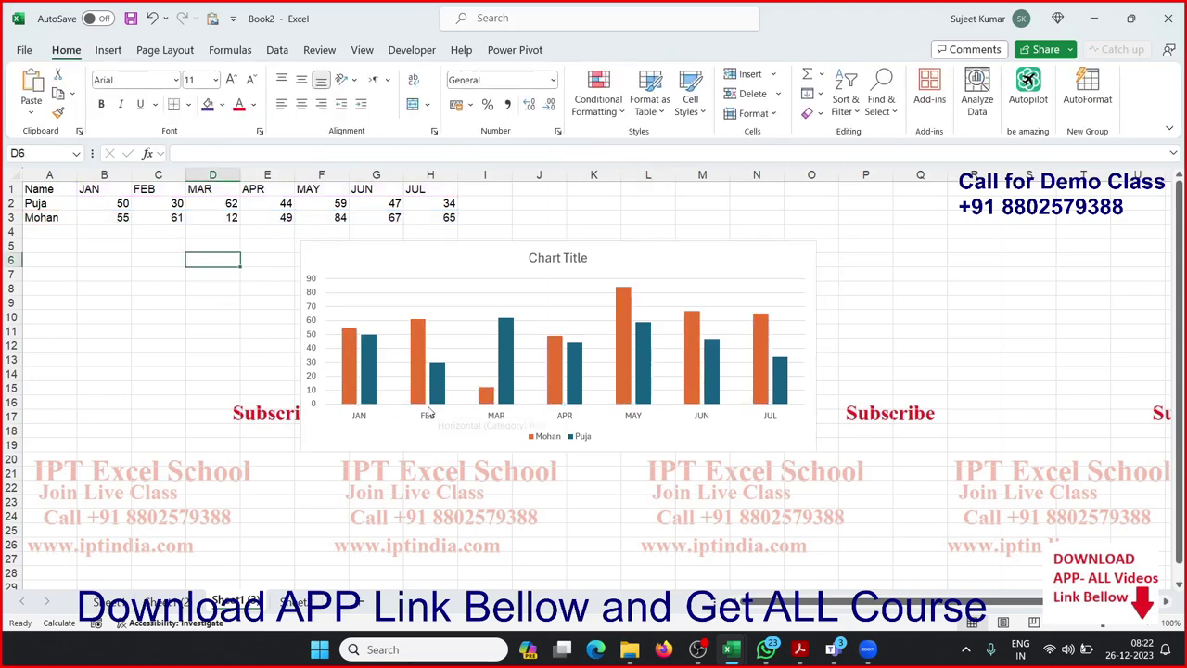
Enter a third person's name in A4 and fill the RANDBETWEEN(10,90) formula down into B4:H4.
{"action": "left_click", "coordinate": [49, 220]}
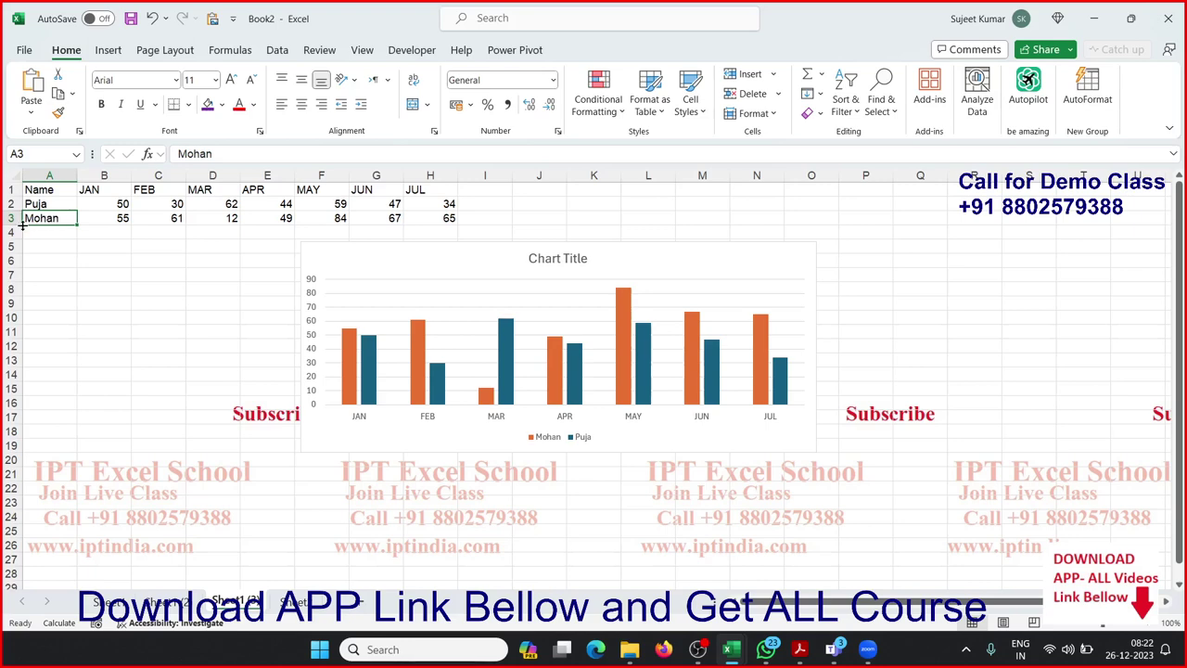
{"action": "left_click", "coordinate": [74, 232]}
{"action": "type", "text": "Kavita"}
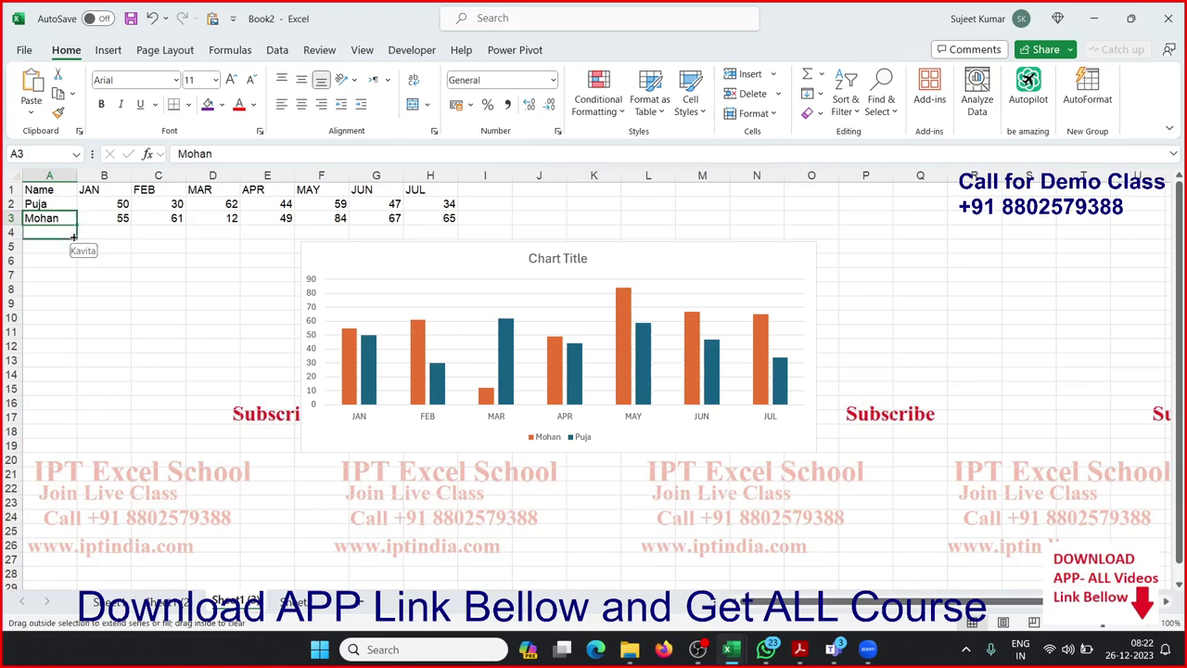
{"action": "key", "text": "Return"}
{"action": "left_click_drag", "start_coordinate": [103, 218], "coordinate": [413, 230]}
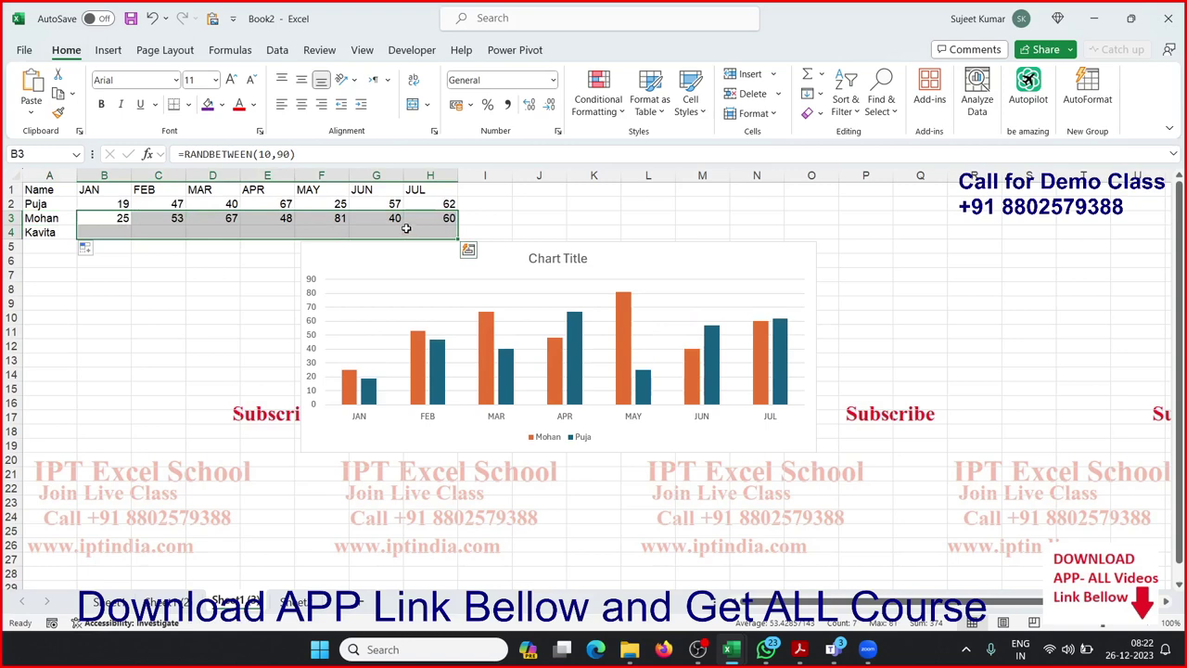
{"action": "key", "text": "ctrl+d"}
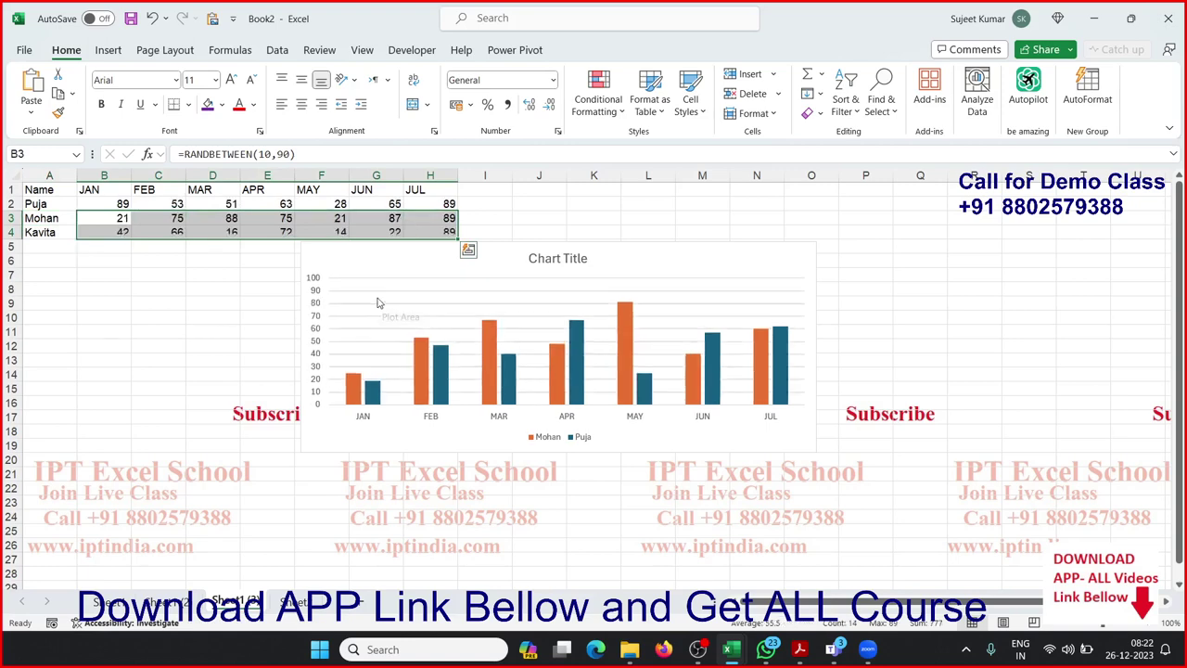
{"action": "left_click", "coordinate": [318, 432]}
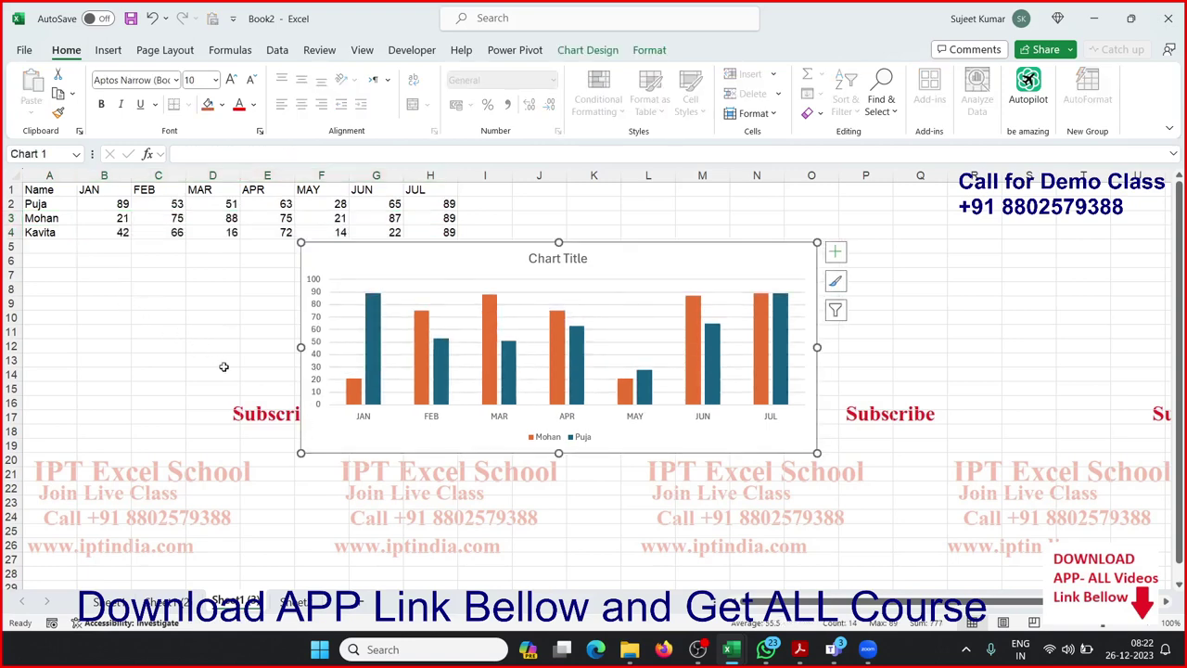
Use Select Data to add a third series, named from A4 with values B4:H4.
{"action": "left_click", "coordinate": [349, 401]}
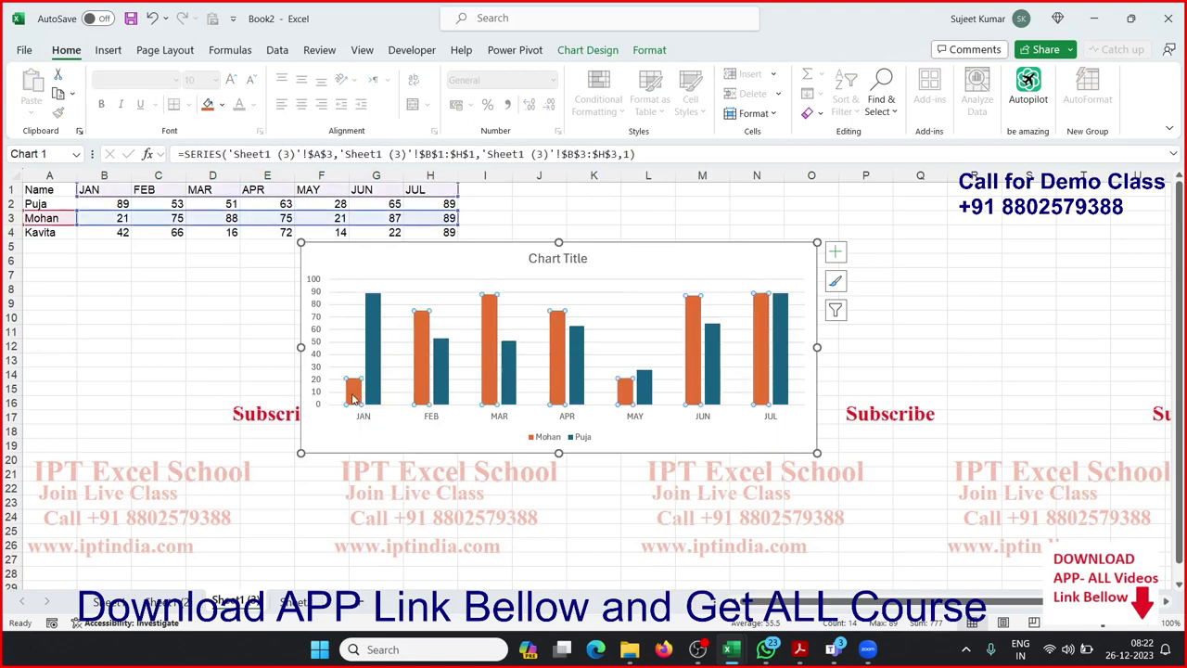
{"action": "left_click", "coordinate": [372, 400]}
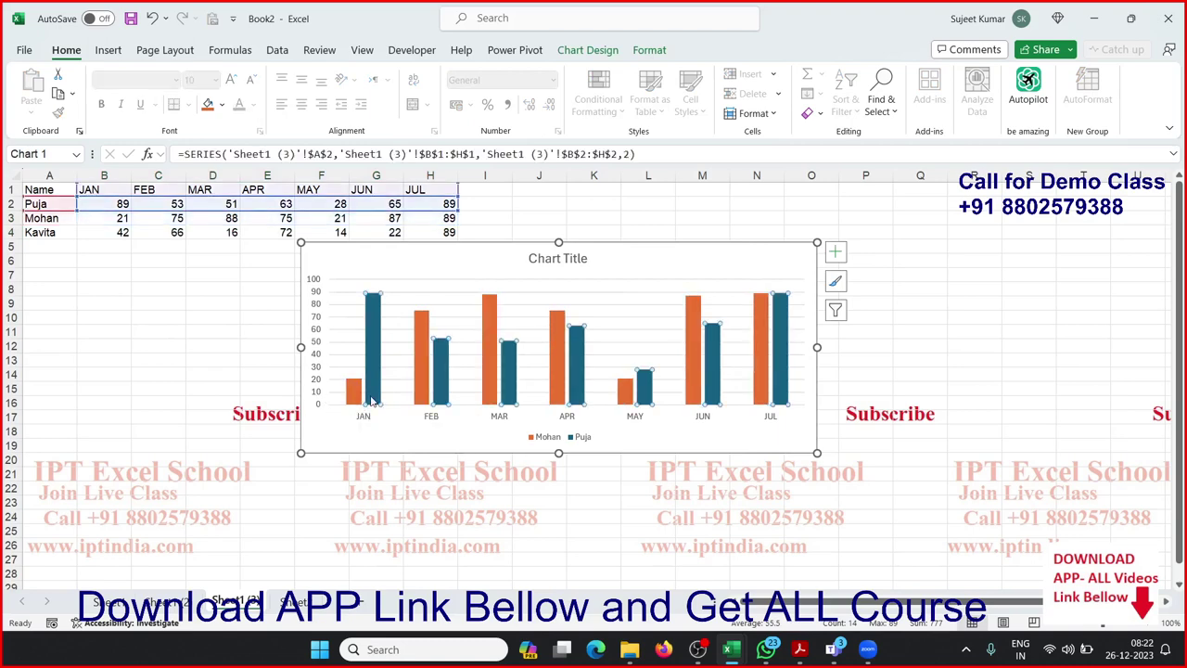
{"action": "left_click", "coordinate": [367, 416]}
{"action": "right_click", "coordinate": [350, 432]}
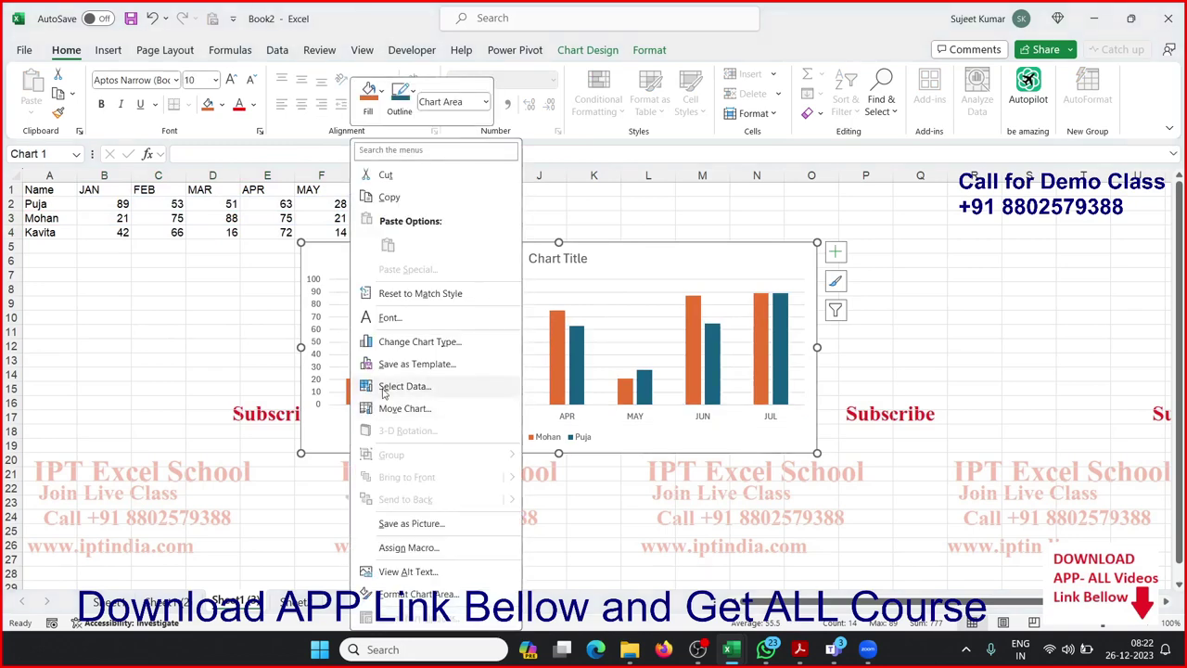
{"action": "left_click", "coordinate": [405, 386]}
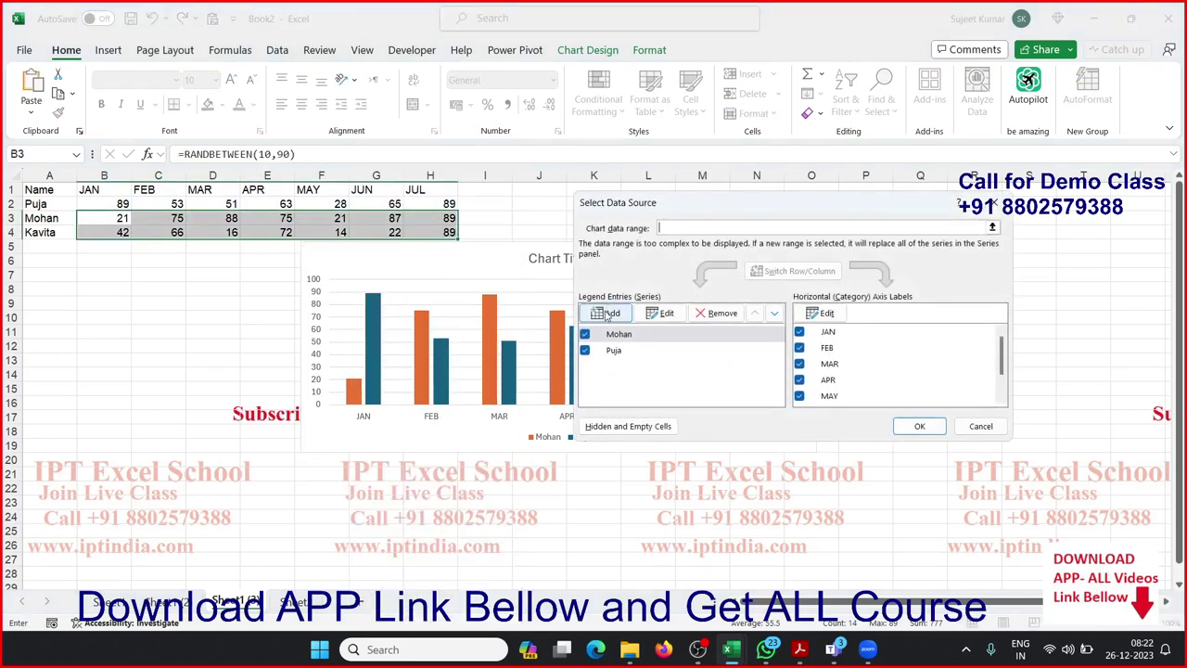
{"action": "left_click", "coordinate": [607, 312]}
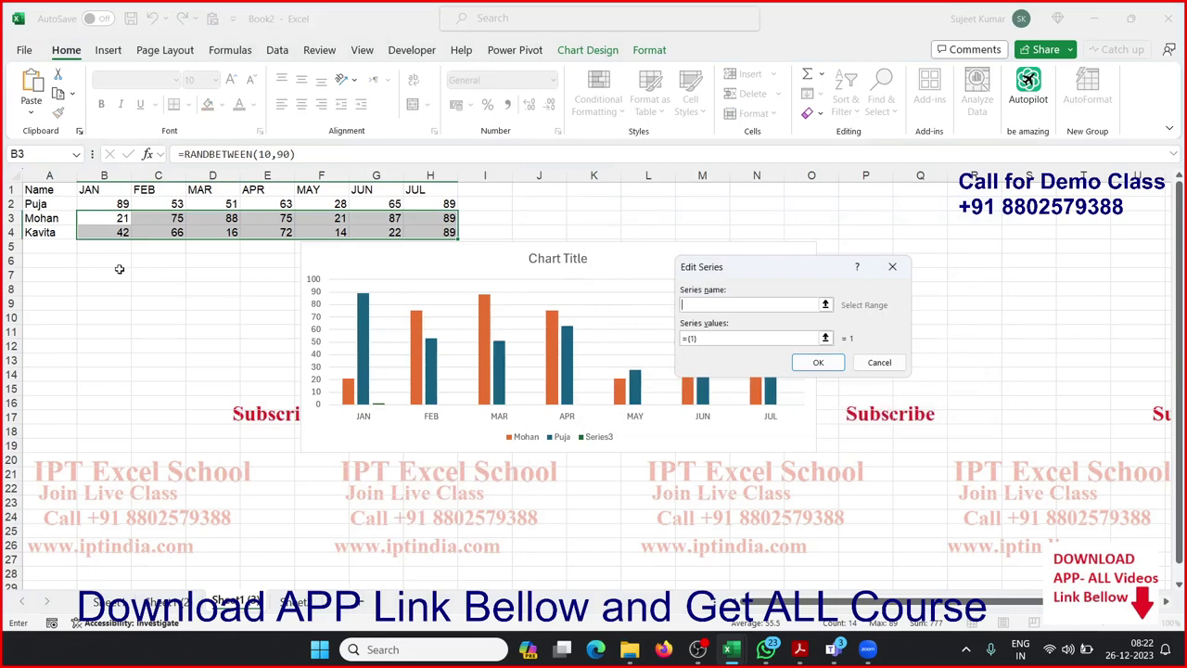
{"action": "left_click", "coordinate": [53, 232]}
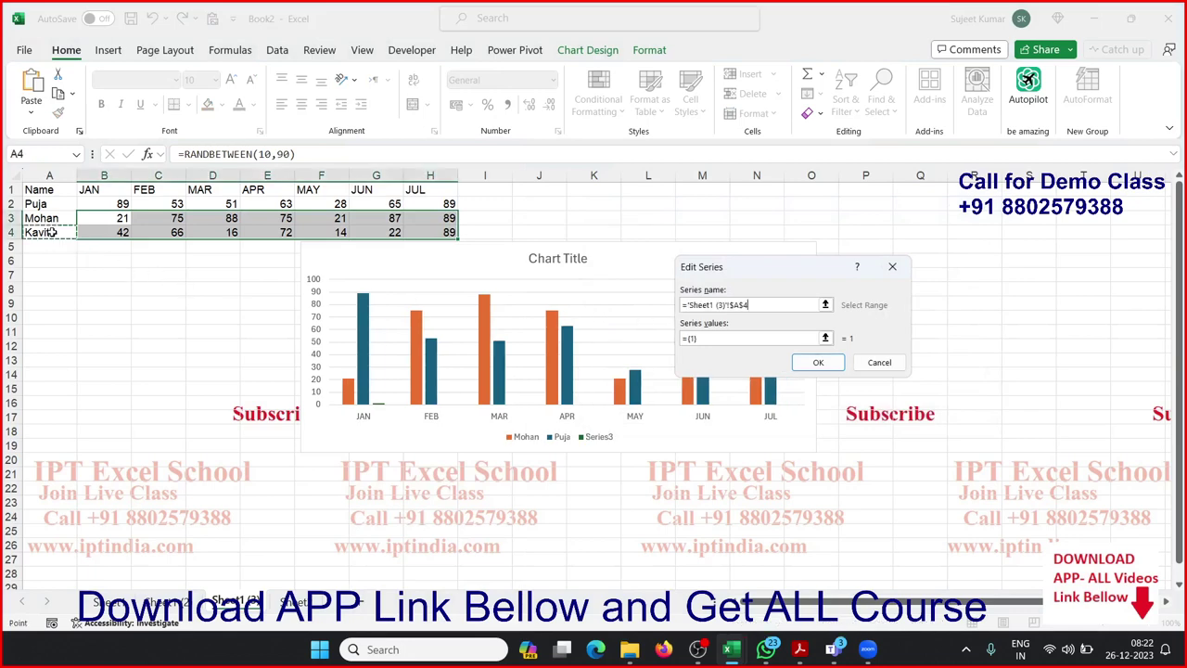
{"action": "left_click", "coordinate": [693, 337]}
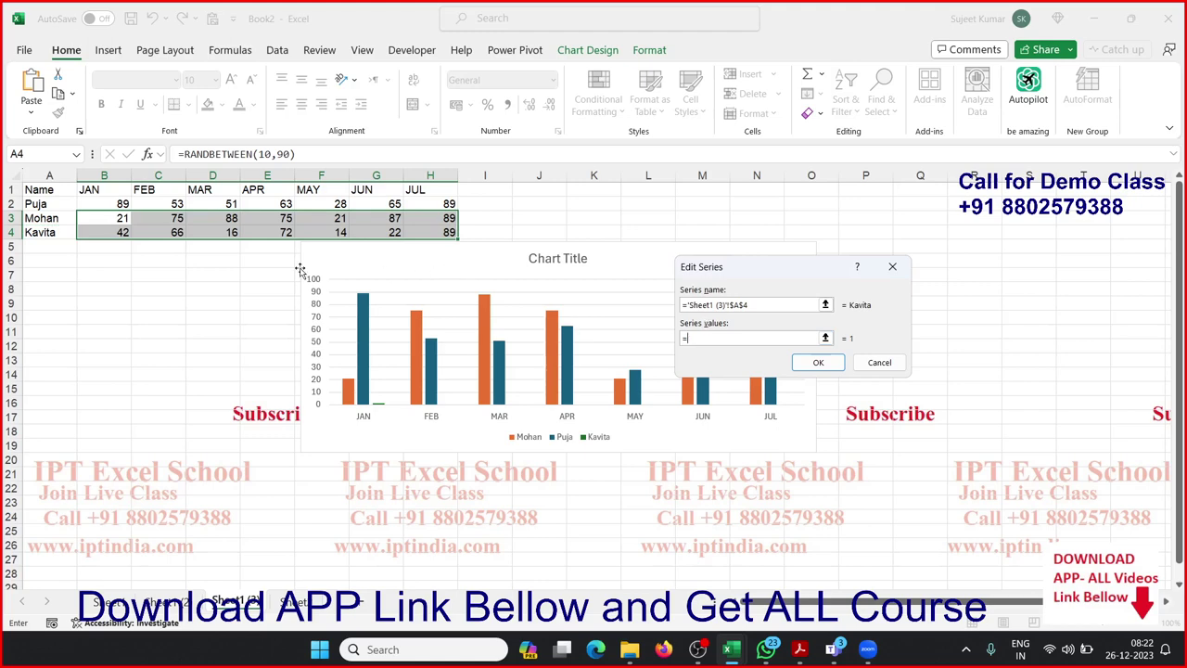
{"action": "left_click_drag", "start_coordinate": [121, 231], "coordinate": [441, 232]}
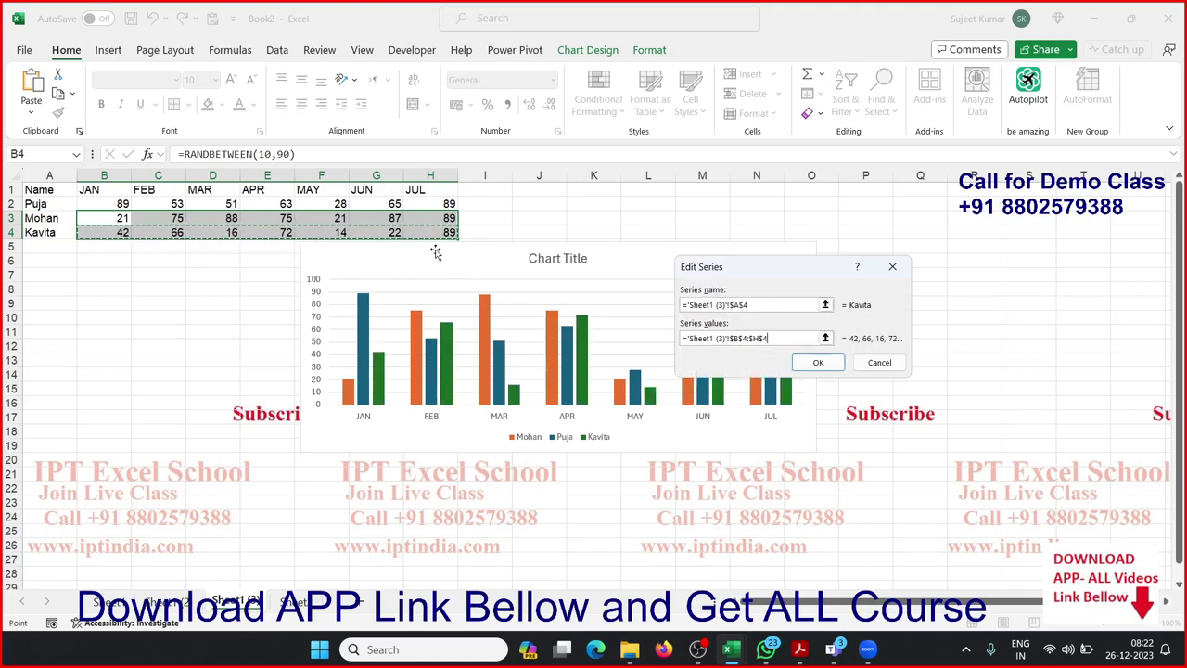
{"action": "left_click", "coordinate": [817, 363]}
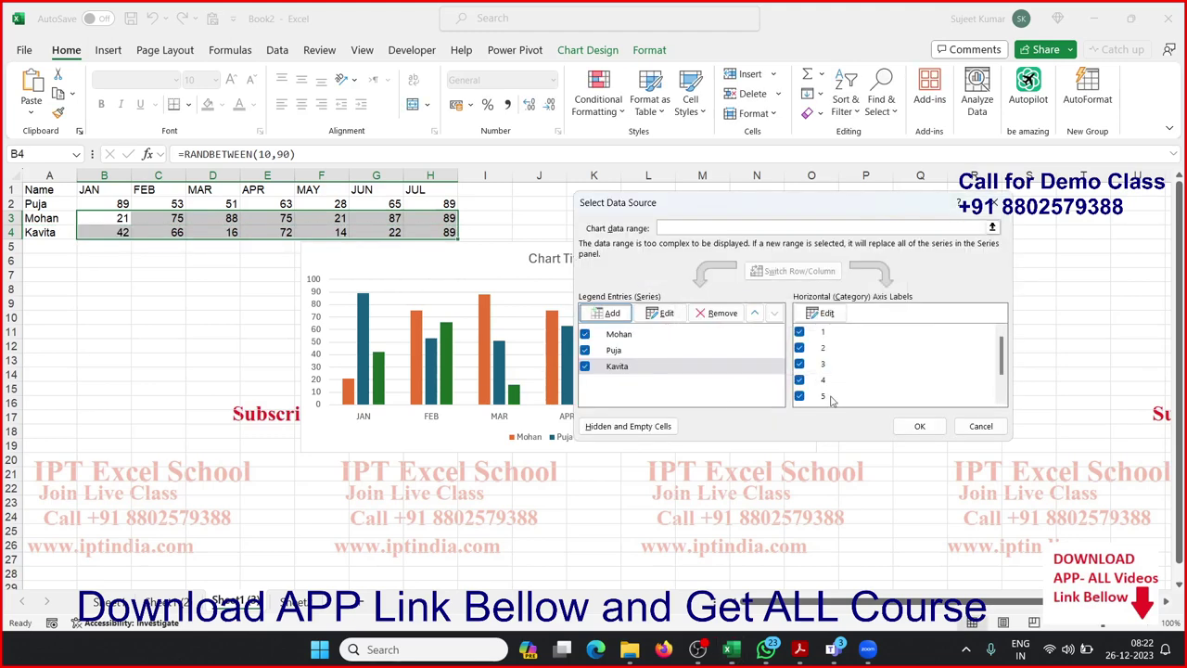
{"action": "left_click", "coordinate": [920, 425]}
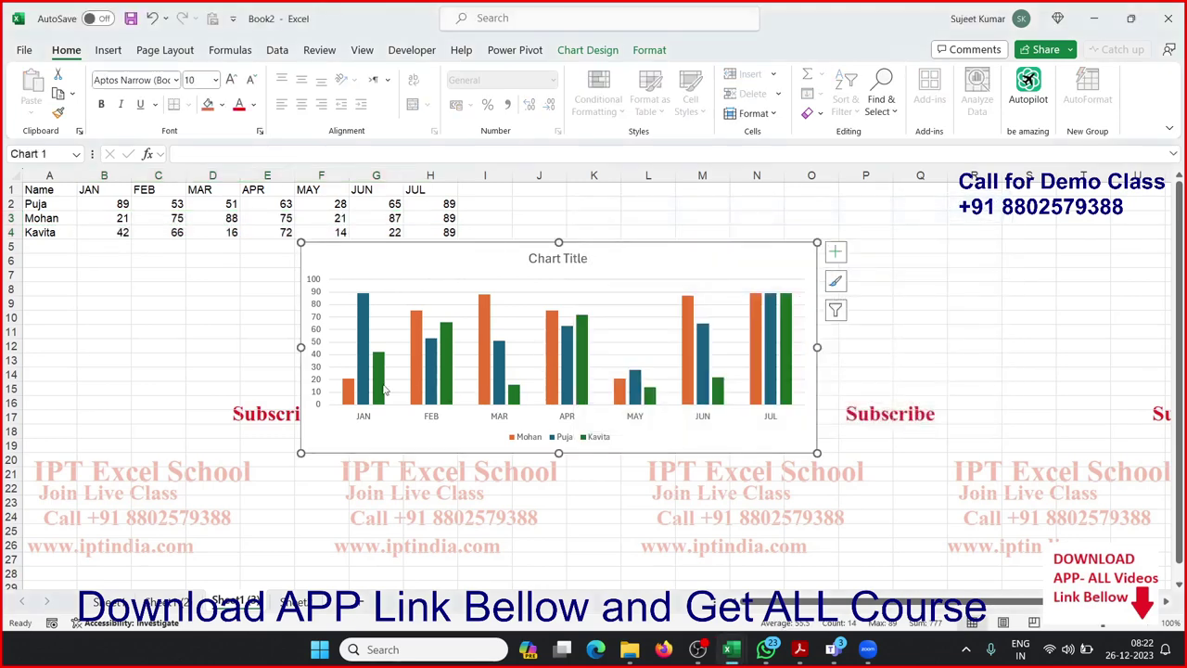
Change the green series' plot order from 3 to 2 so it sits between the orange and blue bars.
{"action": "left_click", "coordinate": [362, 393]}
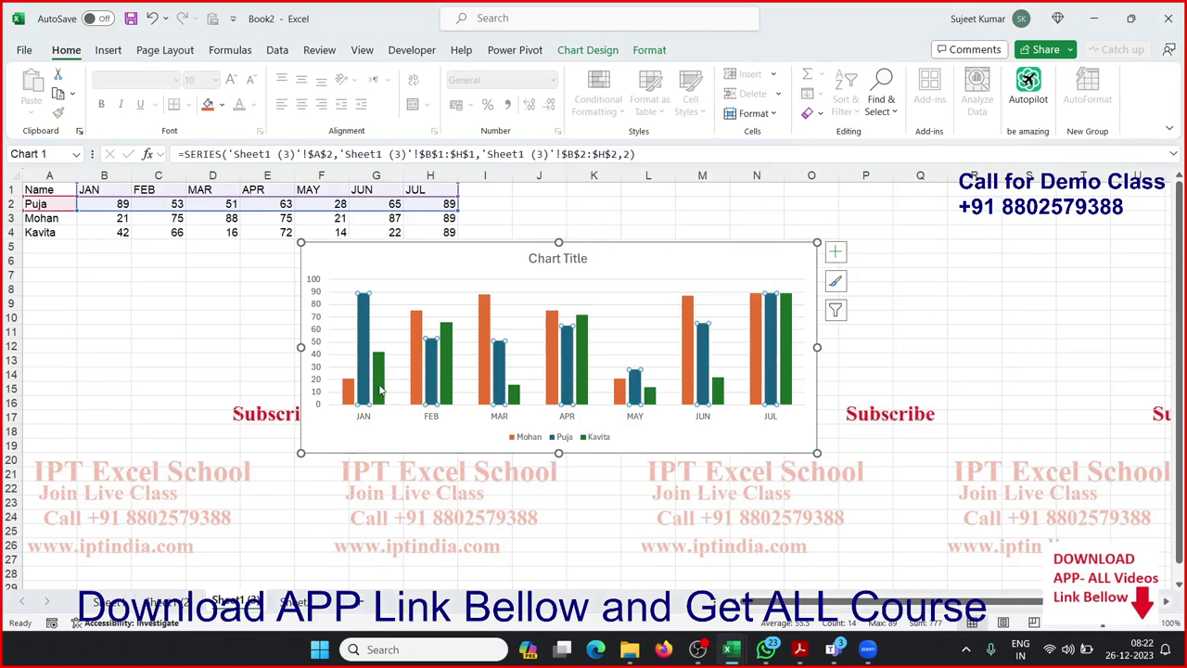
{"action": "left_click", "coordinate": [380, 390]}
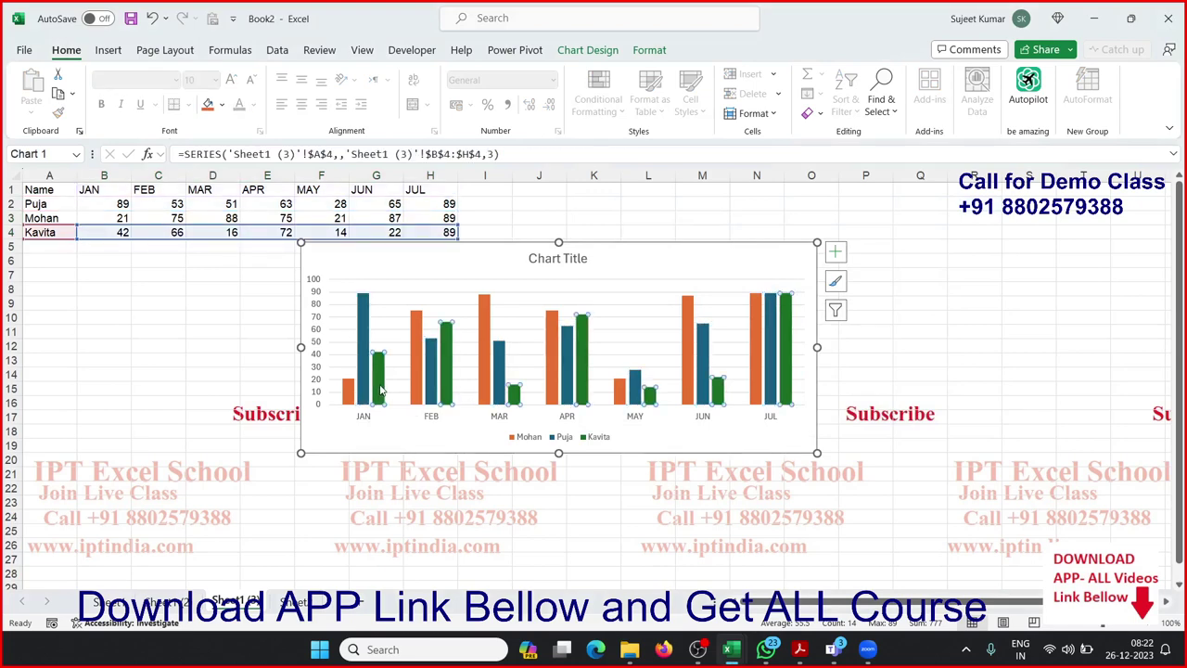
{"action": "left_click", "coordinate": [489, 153]}
{"action": "key", "text": "Delete"}
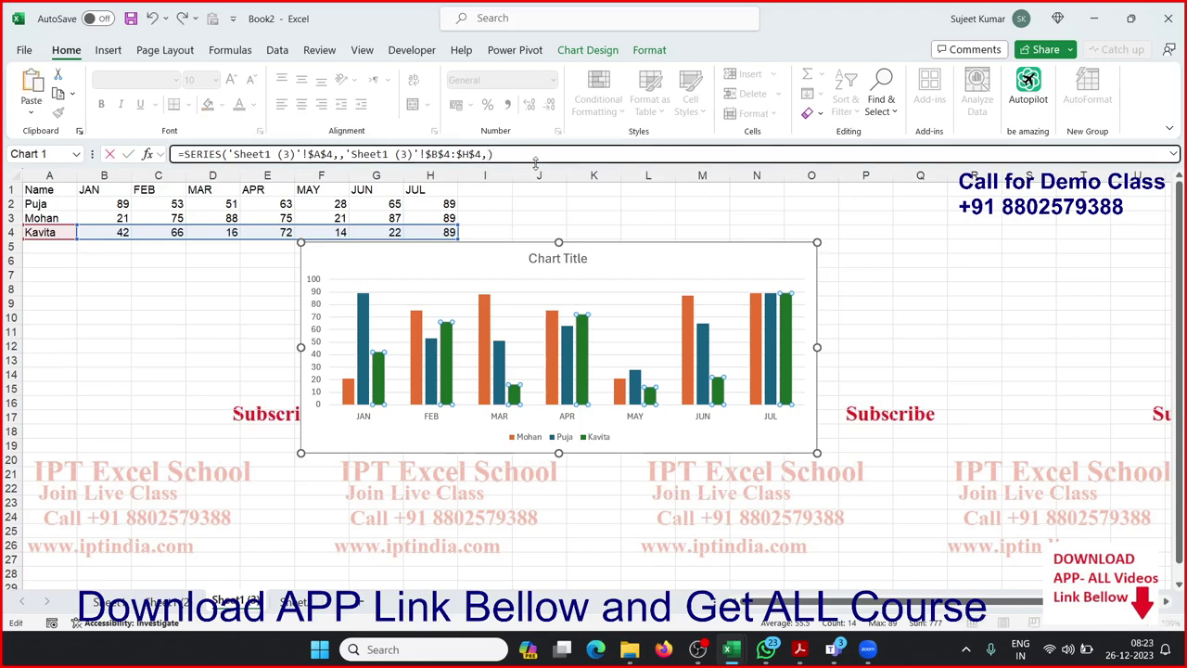
{"action": "type", "text": "2"}
{"action": "key", "text": "Return"}
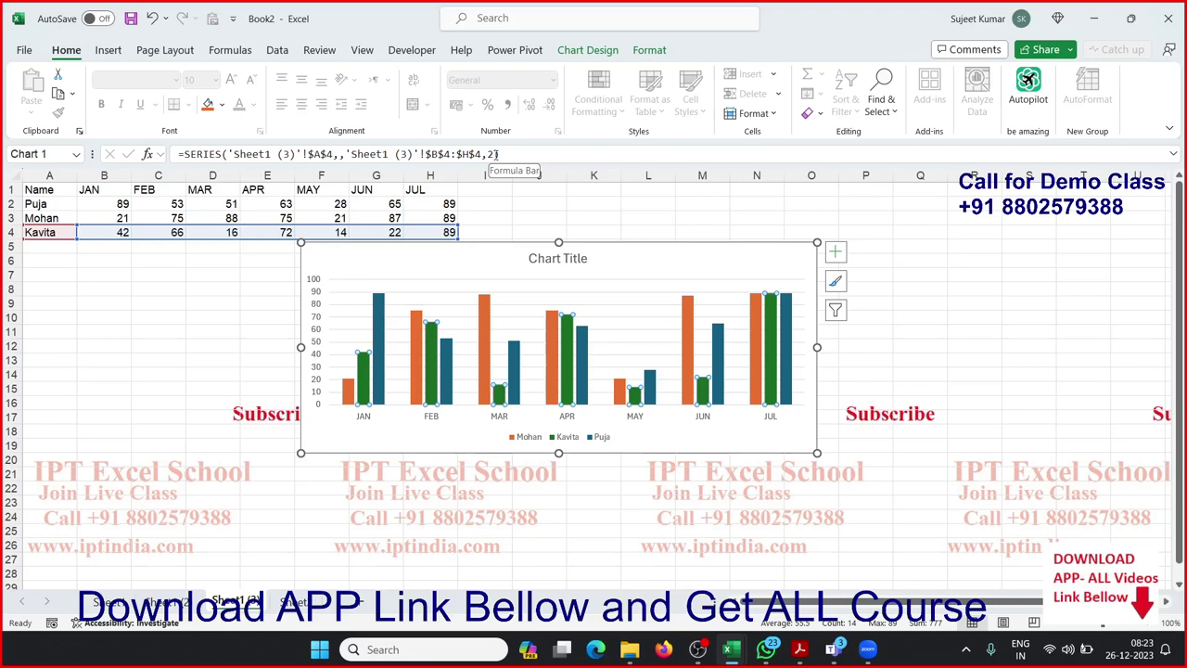
{"action": "left_click", "coordinate": [443, 350]}
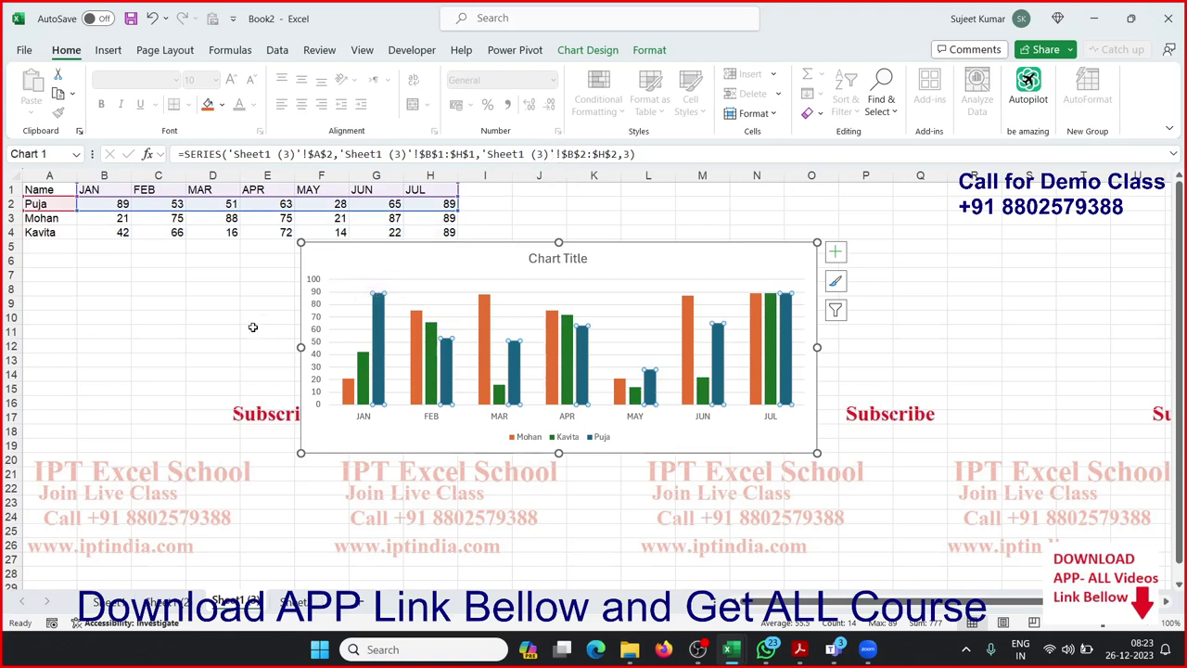
{"action": "left_click", "coordinate": [252, 328]}
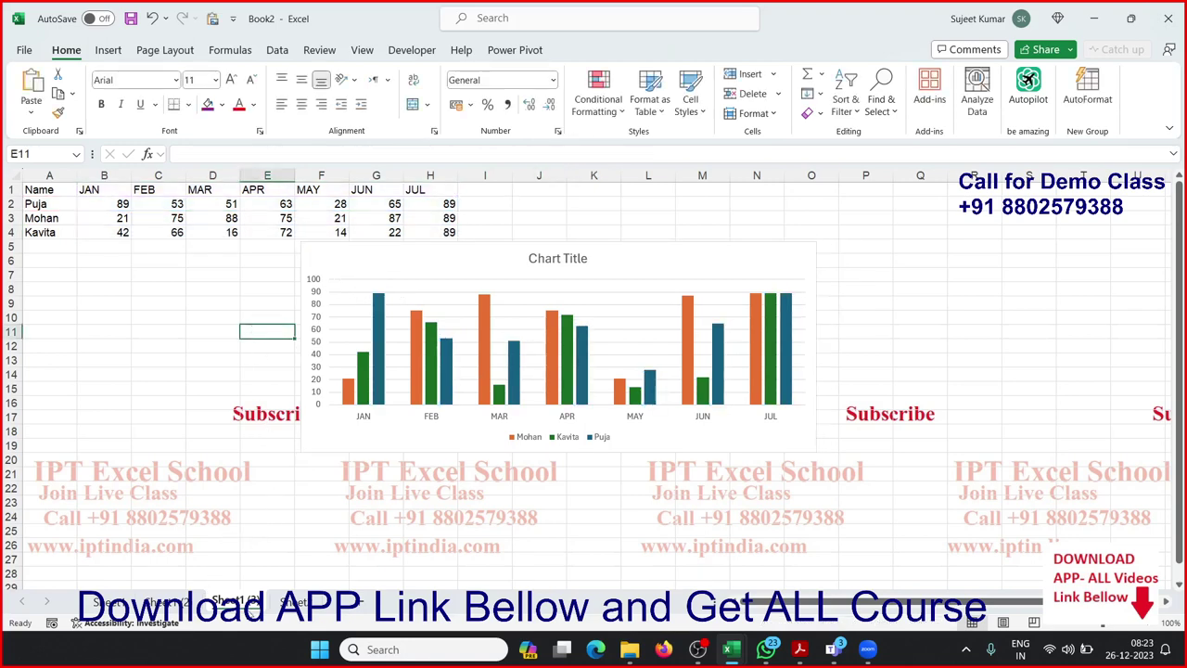
On the Sheet1 (4) copy, delete the column chart.
{"action": "left_click", "coordinate": [292, 603]}
{"action": "left_click", "coordinate": [269, 607]}
{"action": "left_click", "coordinate": [302, 601]}
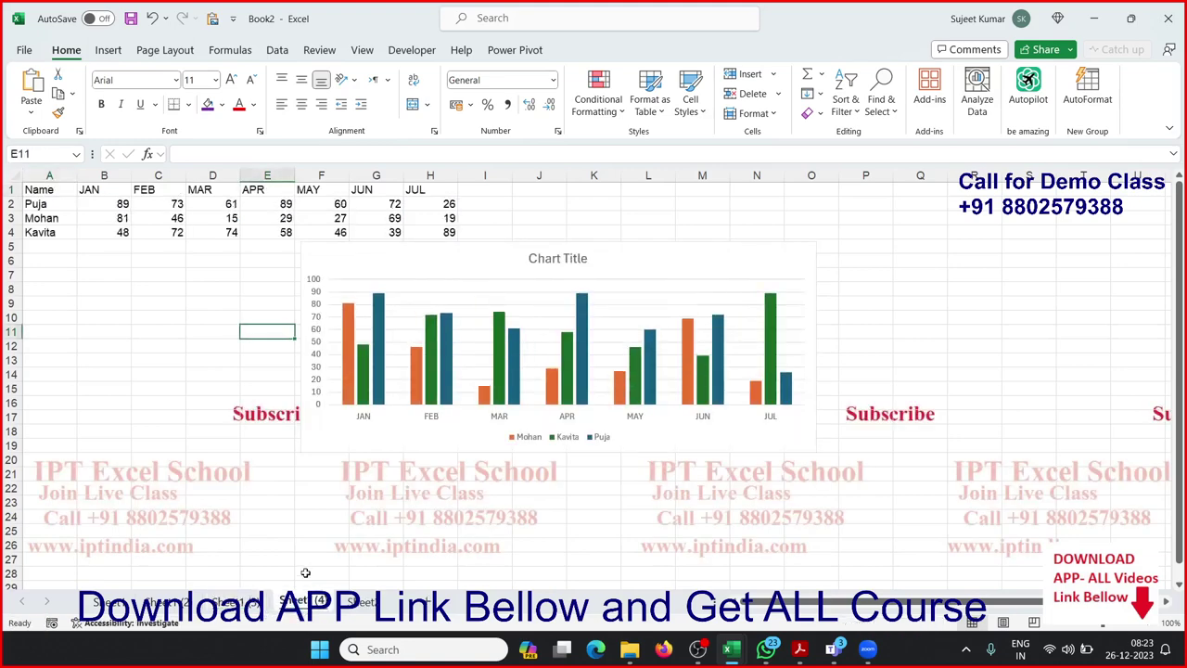
{"action": "left_click", "coordinate": [343, 447]}
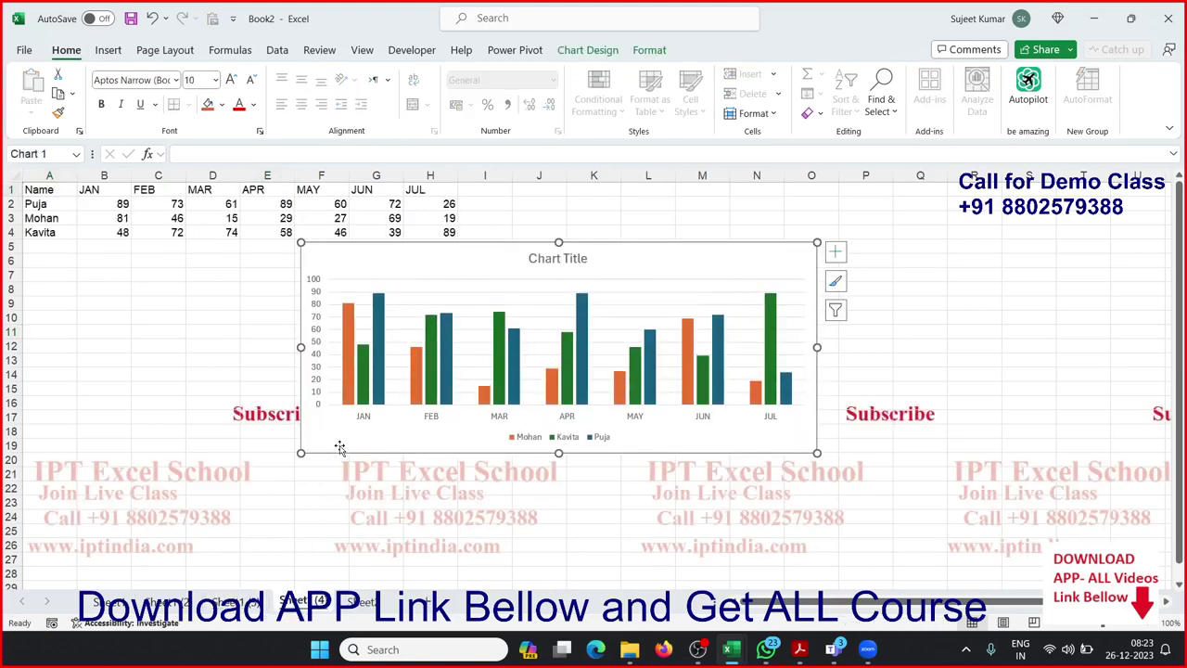
{"action": "key", "text": "Delete"}
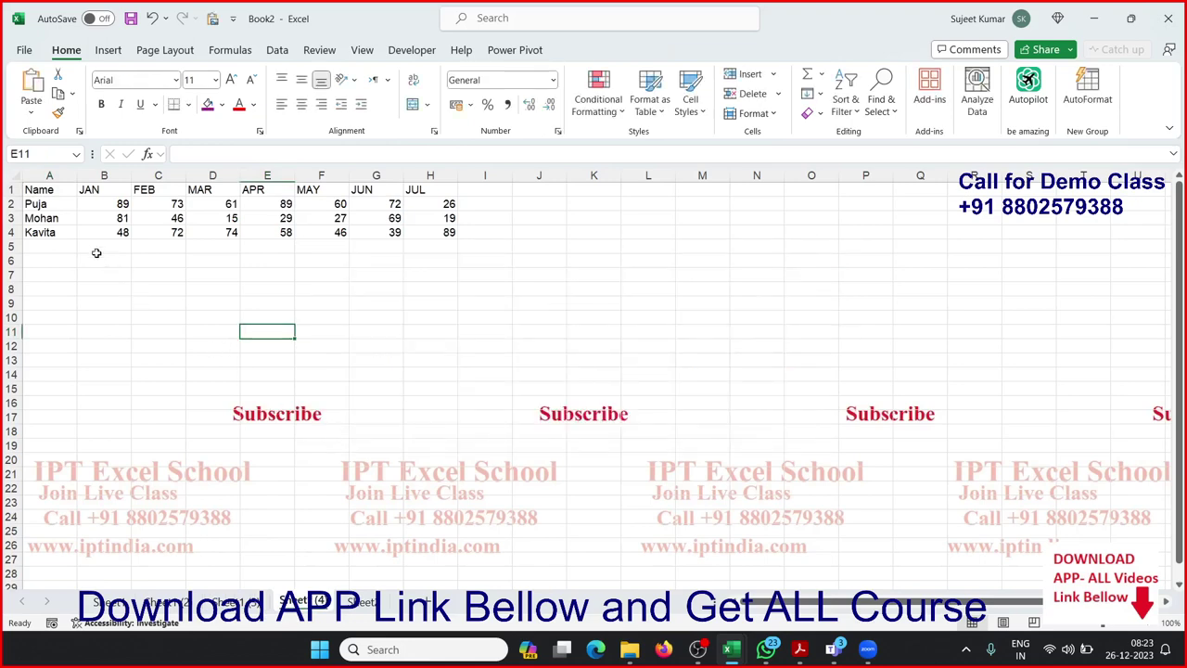
Check the random-number formulas, then clear all contents of columns A through H.
{"action": "left_click", "coordinate": [87, 219]}
{"action": "left_click", "coordinate": [158, 228]}
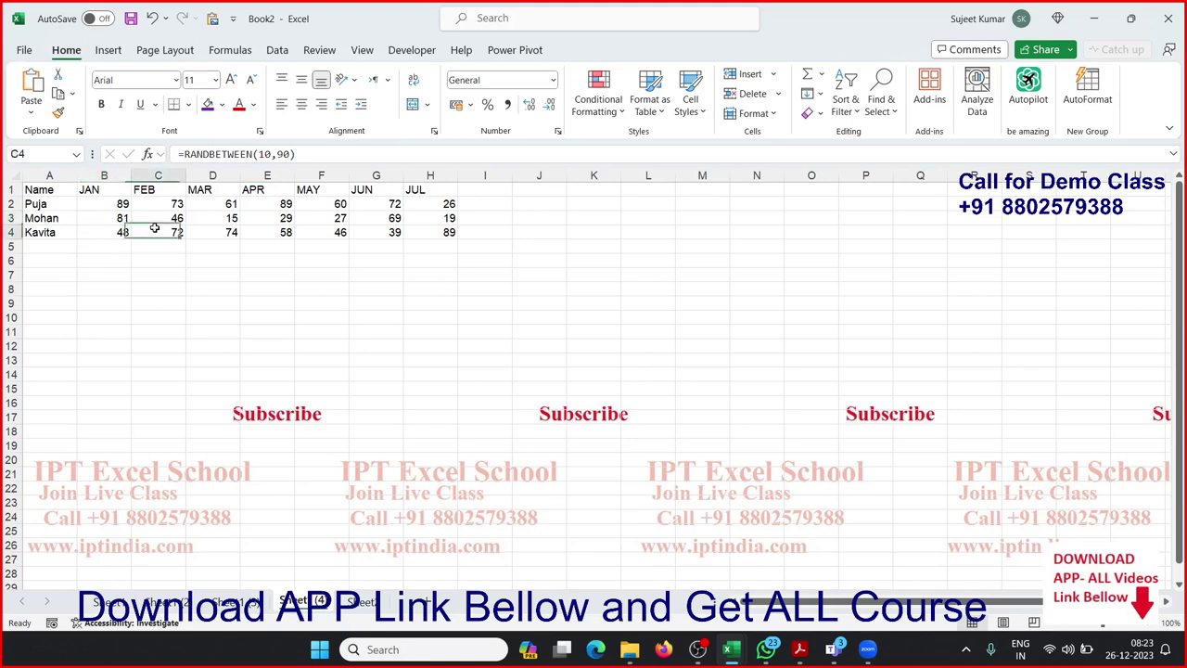
{"action": "left_click", "coordinate": [320, 219]}
{"action": "left_click", "coordinate": [441, 233]}
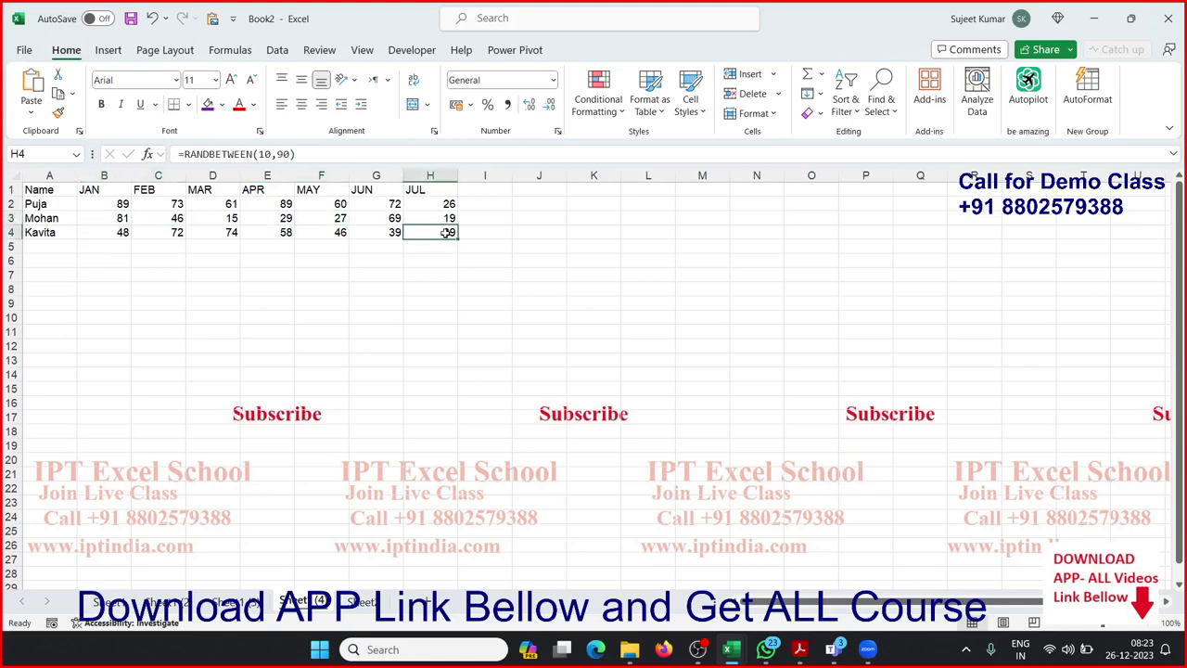
{"action": "left_click_drag", "start_coordinate": [51, 175], "coordinate": [470, 171]}
{"action": "key", "text": "Delete"}
Enter Name and Sales headers and auto-fill ten names down A2:A11.
{"action": "key", "text": "ctrl+Home"}
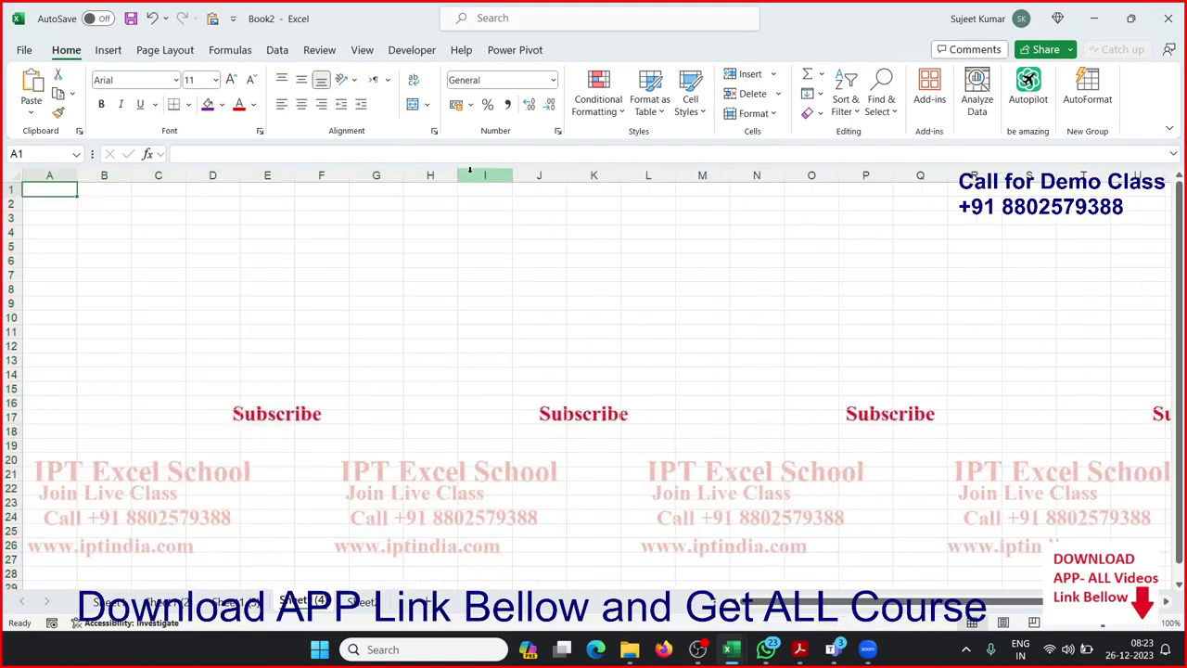
{"action": "type", "text": "Name"}
{"action": "key", "text": "Tab"}
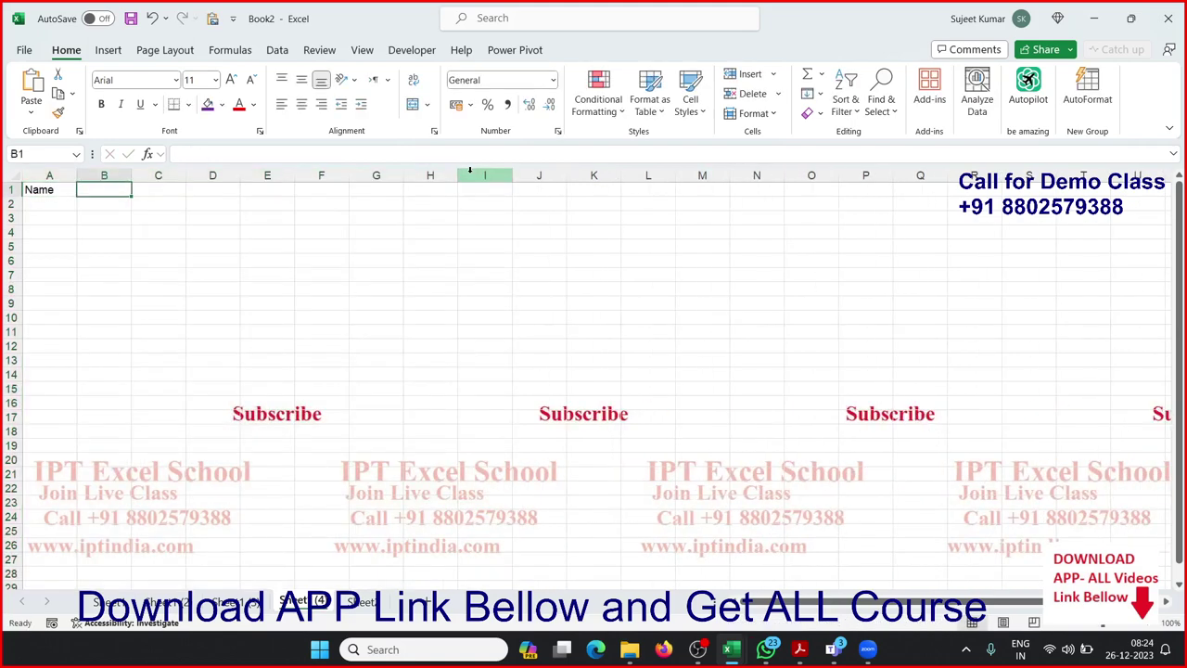
{"action": "type", "text": "Sales"}
{"action": "key", "text": "Return"}
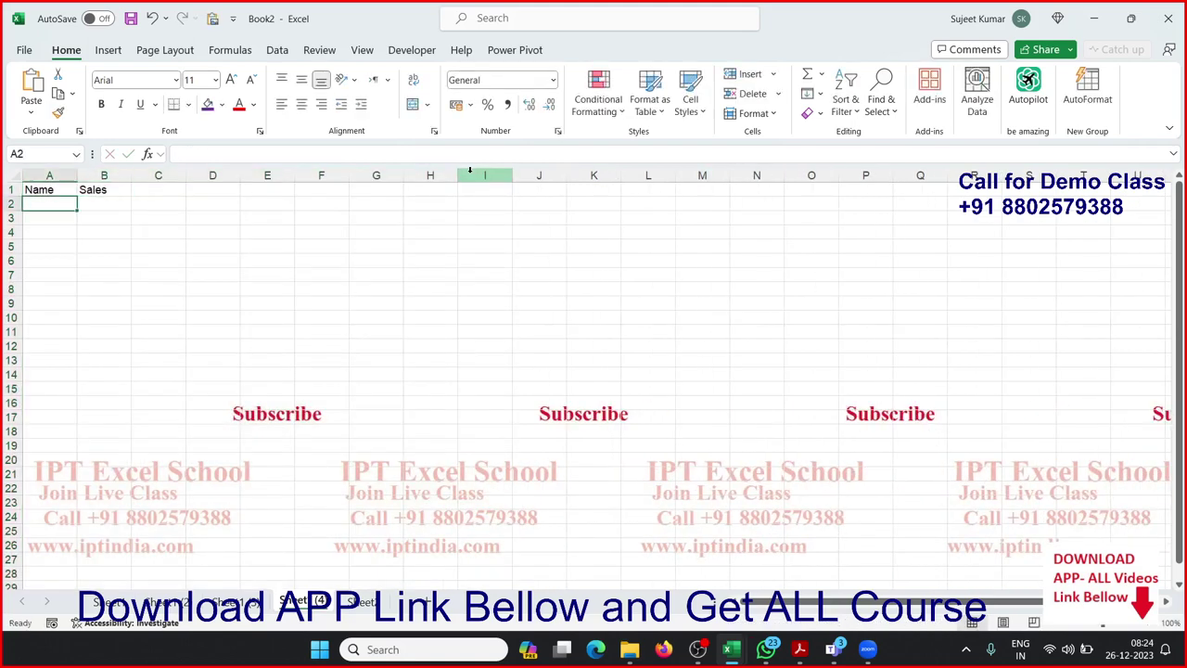
{"action": "type", "text": "Puja"}
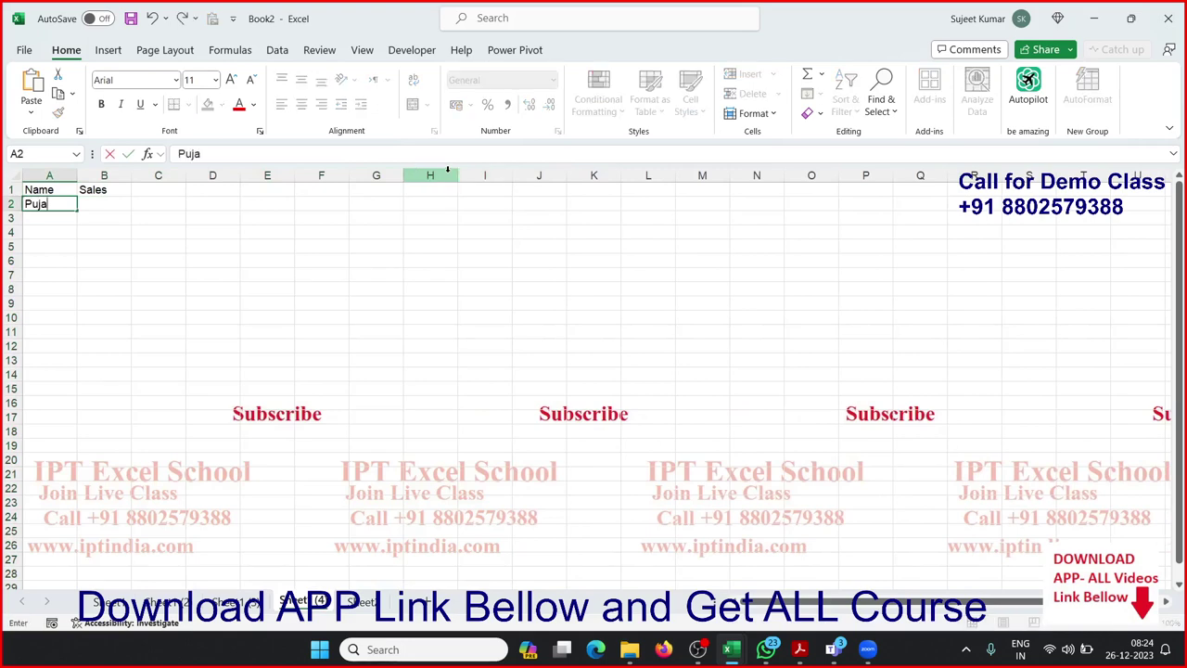
{"action": "left_click", "coordinate": [122, 244]}
{"action": "left_click", "coordinate": [53, 195]}
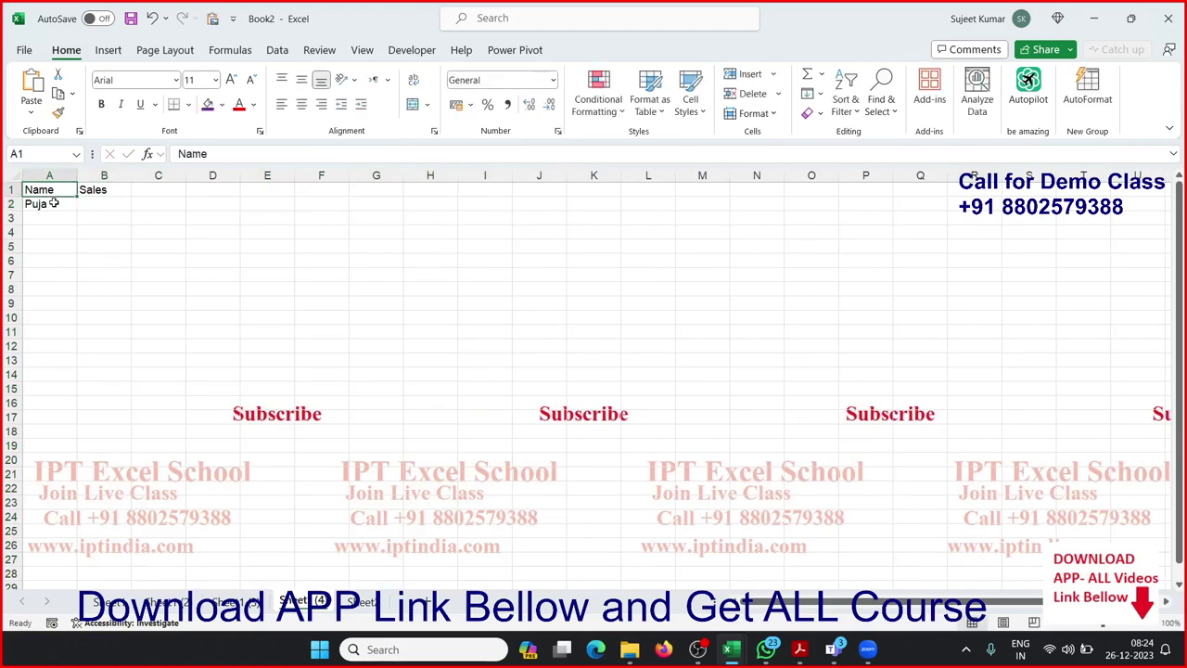
{"action": "left_click", "coordinate": [56, 204]}
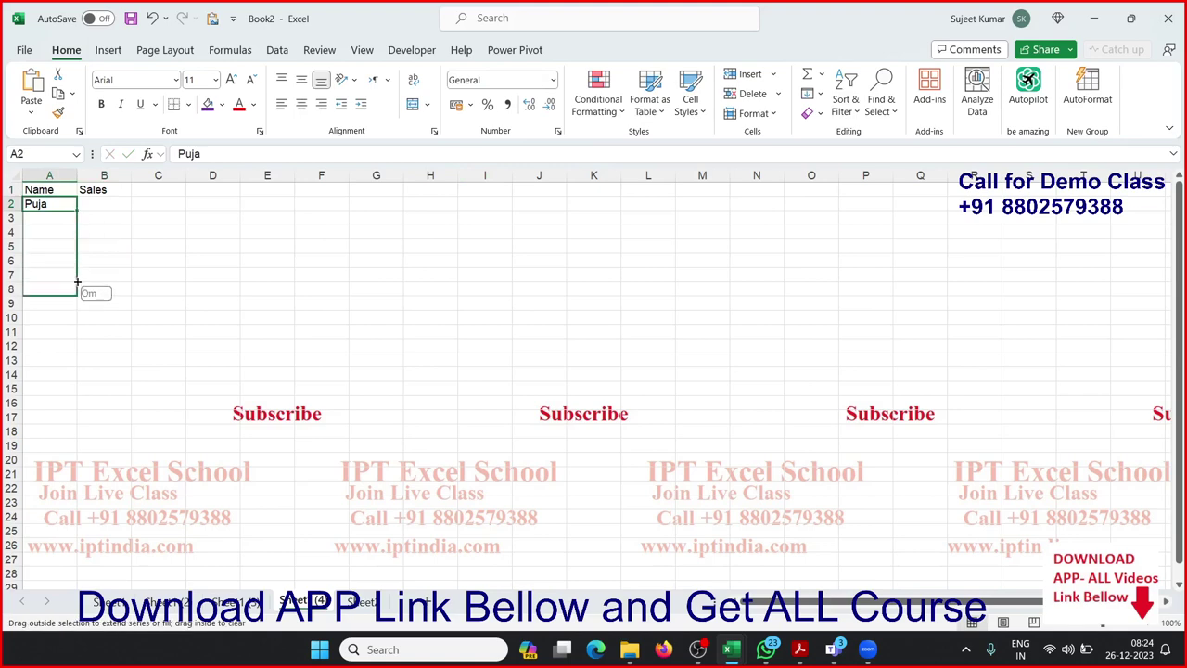
{"action": "left_click_drag", "start_coordinate": [77, 211], "coordinate": [73, 340]}
Enter the sales values 85, 36, 45, 74, 25, 96 and 32 in column B.
{"action": "left_click", "coordinate": [108, 212]}
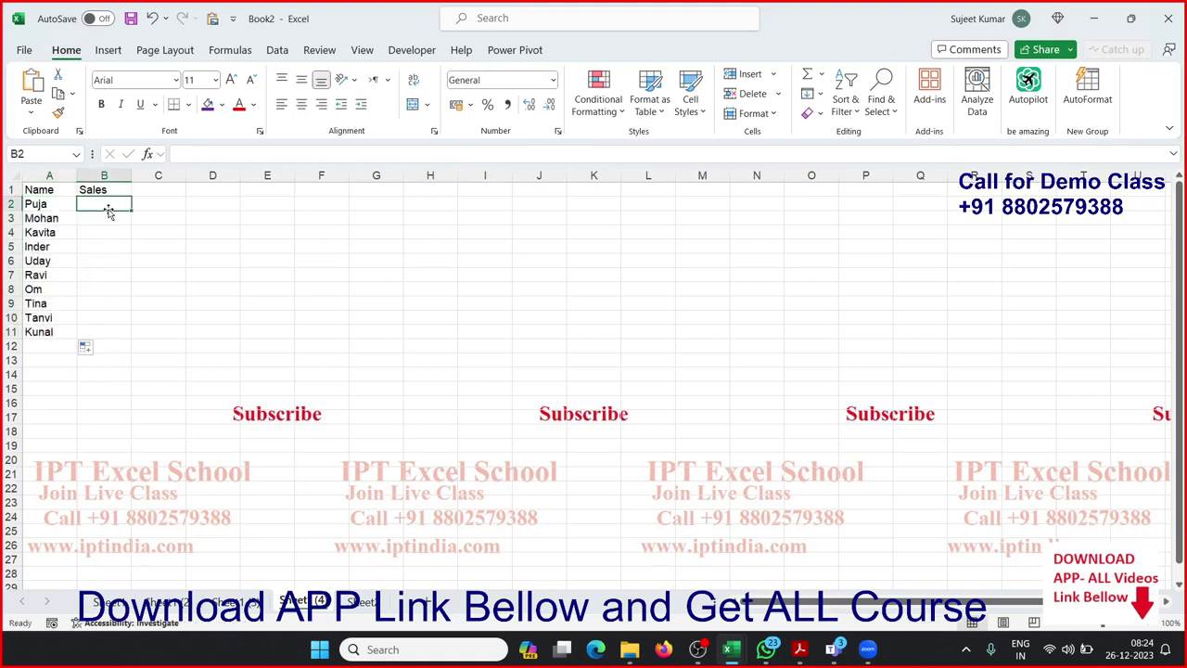
{"action": "type", "text": "85"}
{"action": "key", "text": "Return"}
{"action": "type", "text": "36"}
{"action": "key", "text": "Return"}
{"action": "type", "text": "45"}
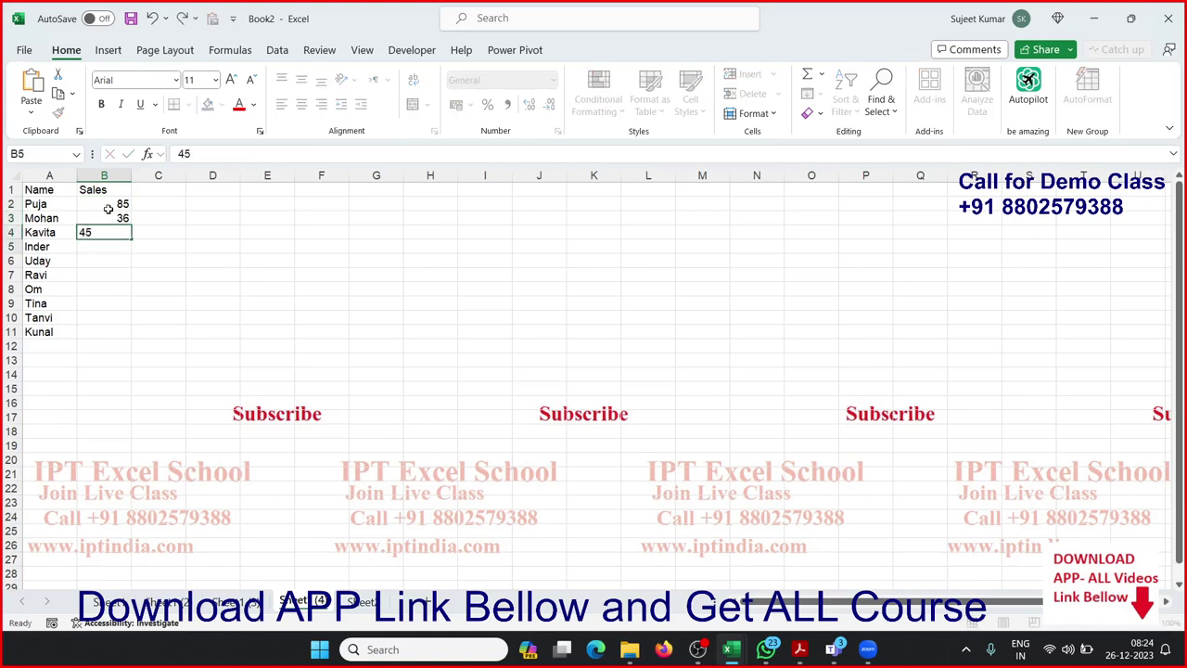
{"action": "key", "text": "Return"}
{"action": "type", "text": "74"}
{"action": "key", "text": "Return"}
{"action": "type", "text": "25"}
{"action": "key", "text": "Return"}
{"action": "type", "text": "96 "}
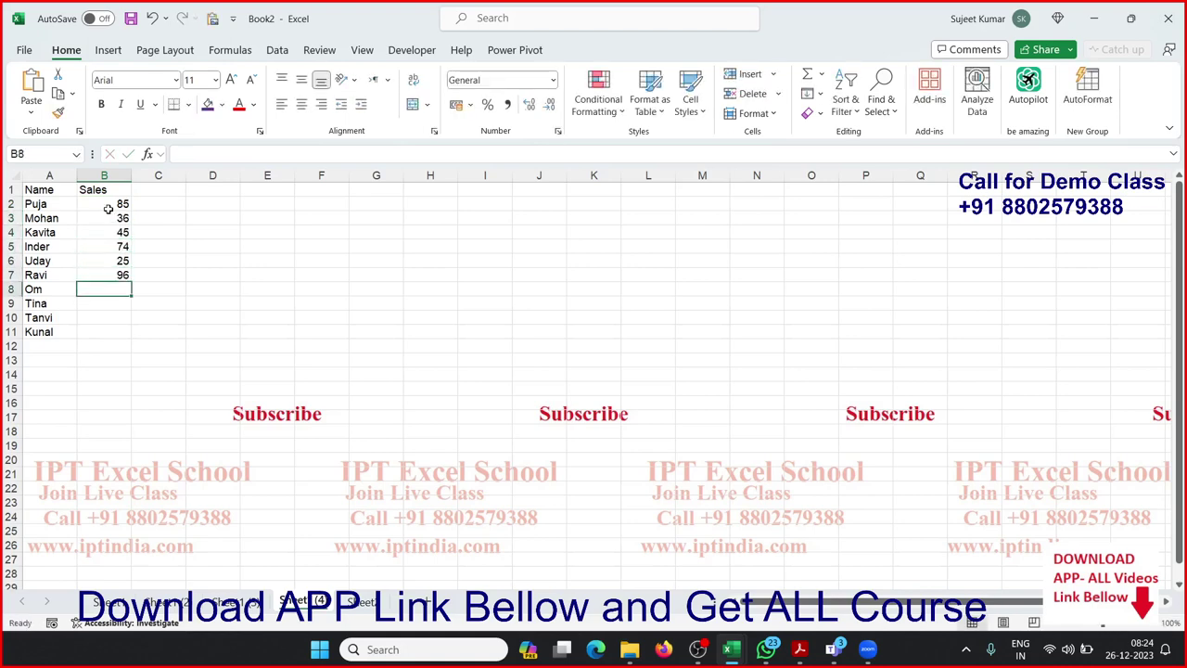
{"action": "type", "text": "32"}
{"action": "key", "text": "Return"}
Enter 65, 25 and 63 in B9:B11, correct the typos, and select A1:B11.
{"action": "type", "text": "365"}
{"action": "key", "text": "Return"}
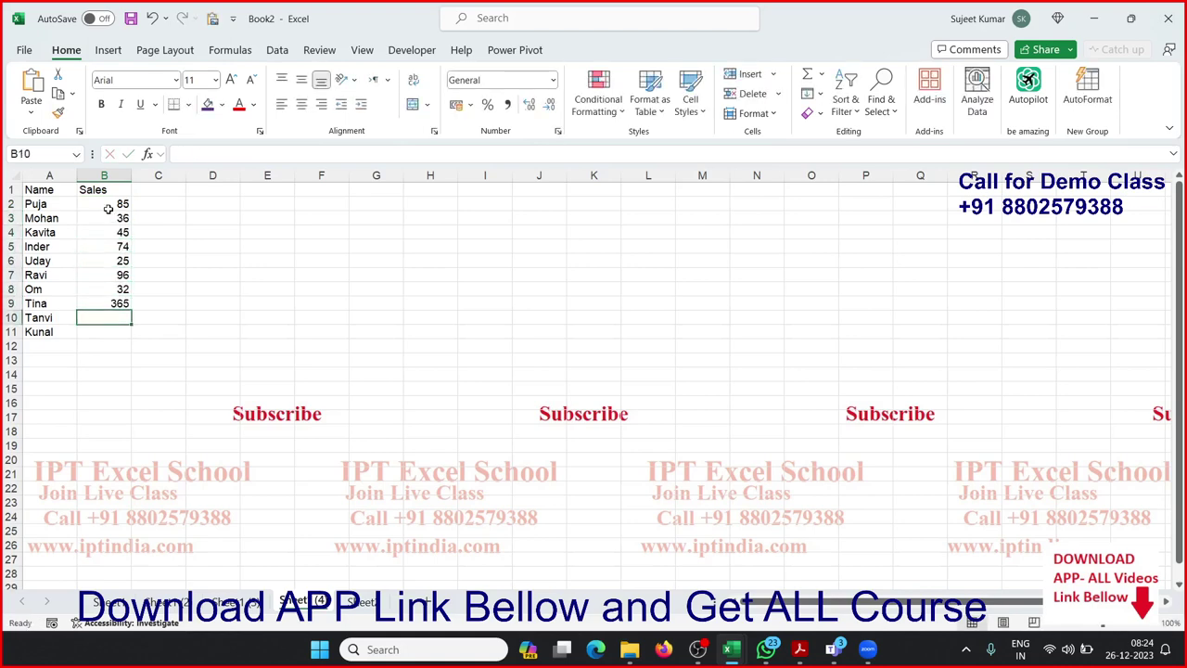
{"action": "key", "text": "Up"}
{"action": "type", "text": "65"}
{"action": "key", "text": "Return"}
{"action": "type", "text": "2"}
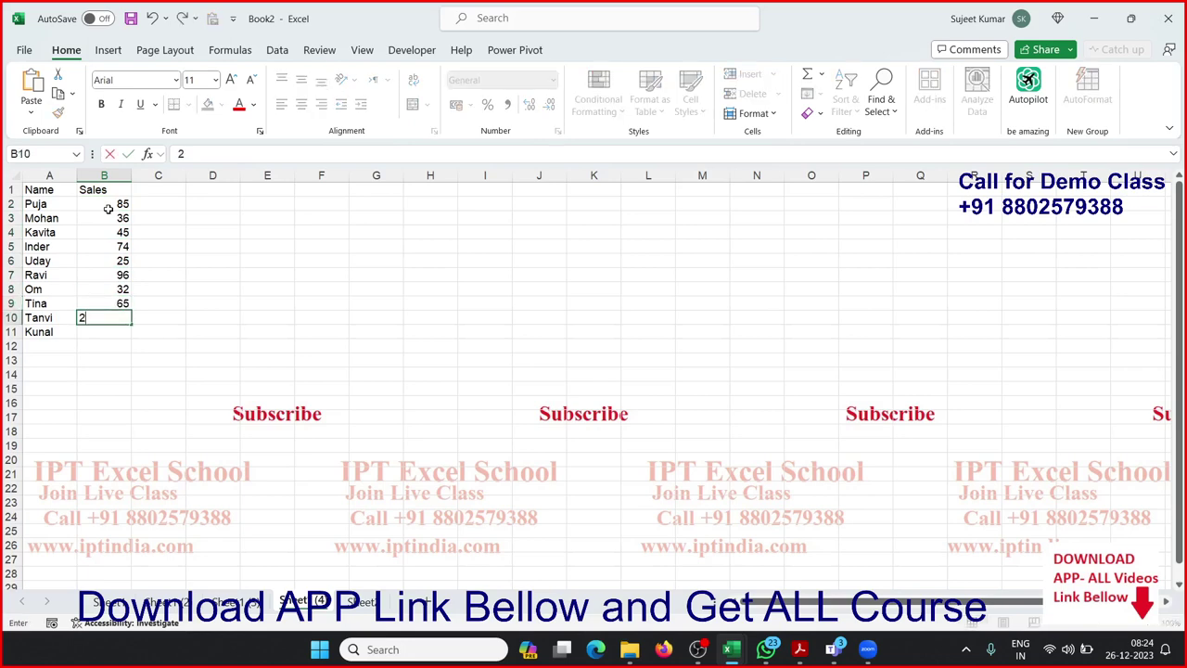
{"action": "type", "text": "5"}
{"action": "key", "text": "Return"}
{"action": "type", "text": "632"}
{"action": "left_click", "coordinate": [235, 199]}
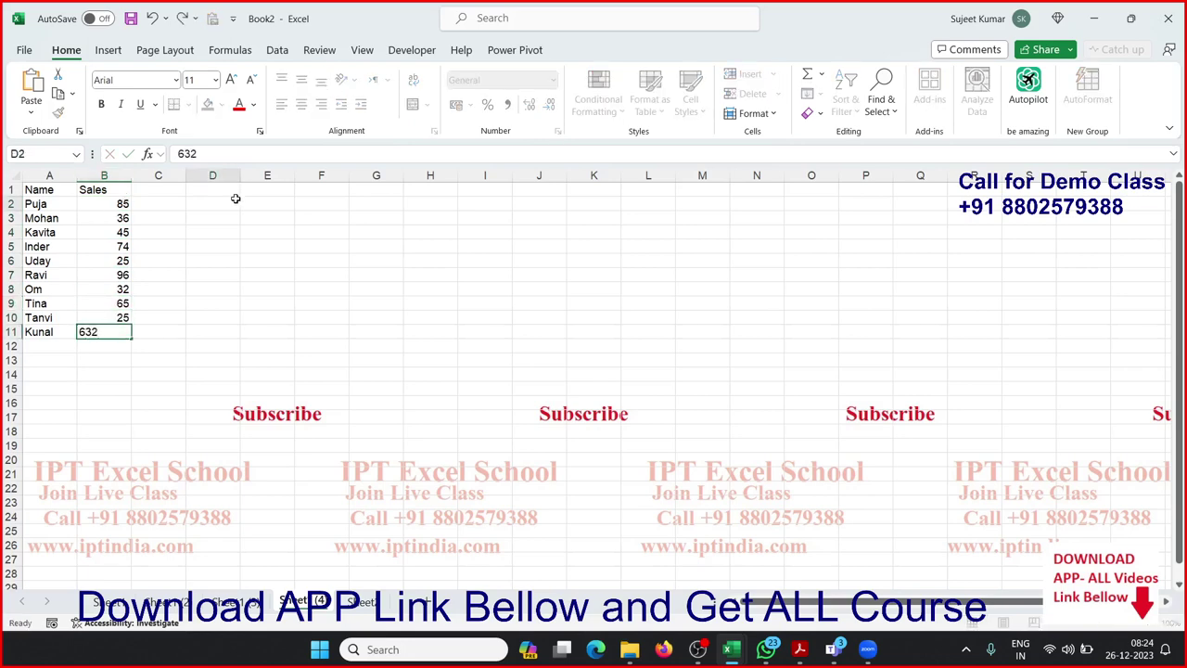
{"action": "left_click_drag", "start_coordinate": [41, 190], "coordinate": [114, 318]}
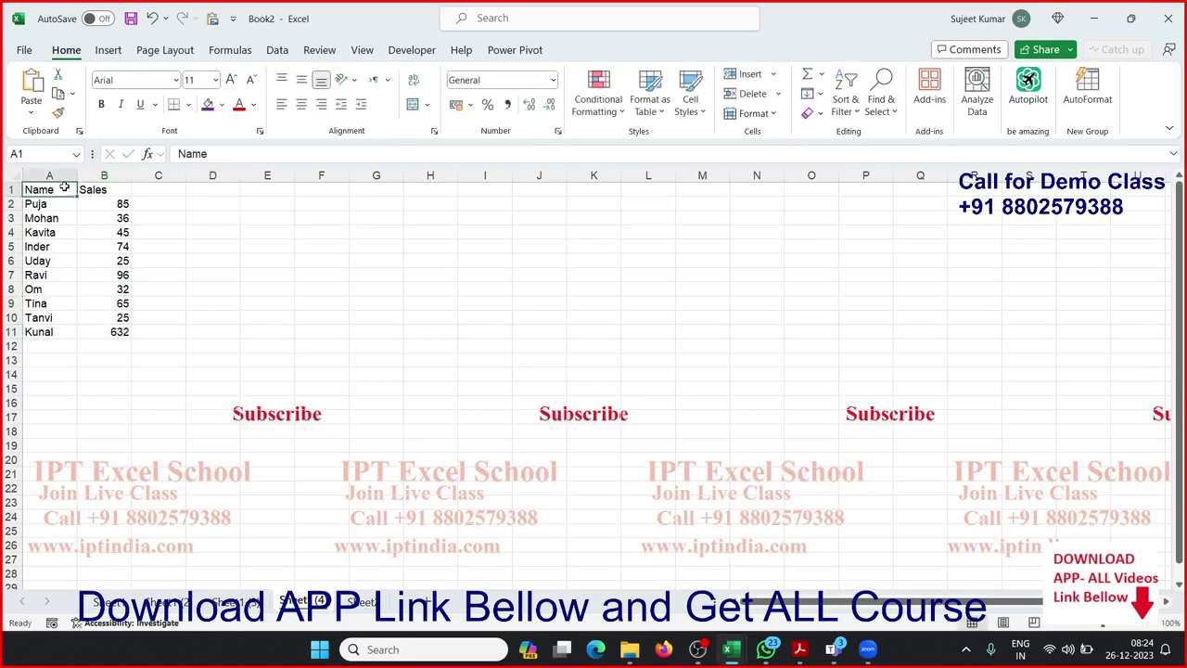
{"action": "left_click", "coordinate": [113, 331]}
{"action": "double_click", "coordinate": [112, 331]}
{"action": "key", "text": "BackSpace"}
{"action": "key", "text": "Return"}
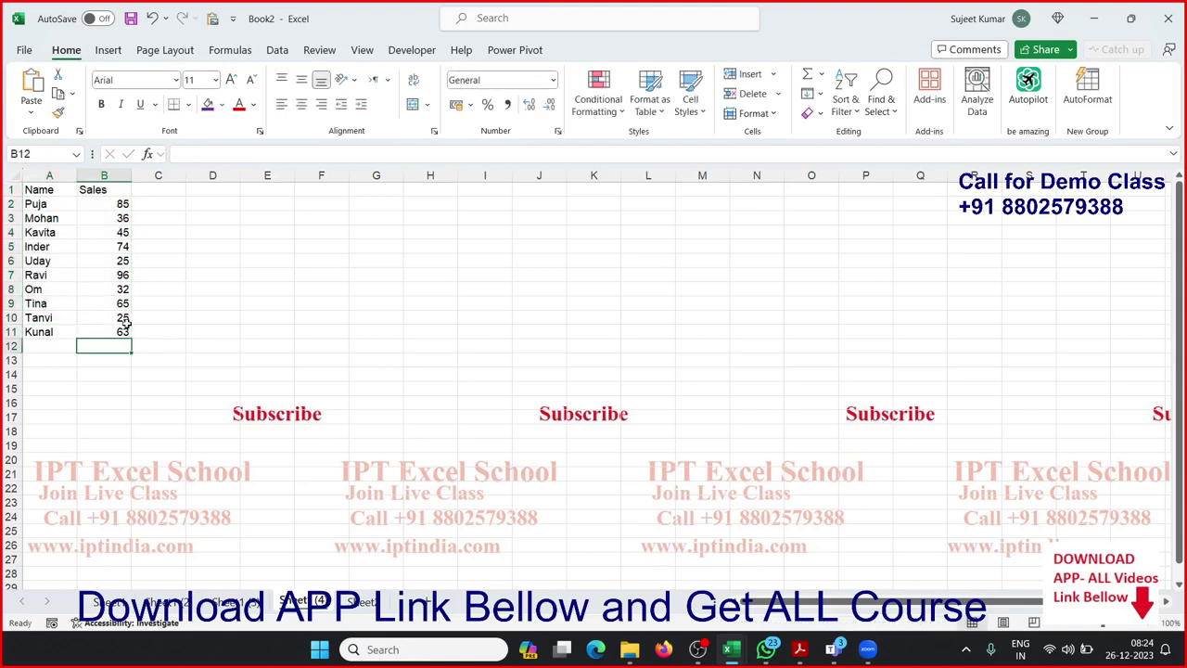
{"action": "left_click_drag", "start_coordinate": [44, 192], "coordinate": [106, 331]}
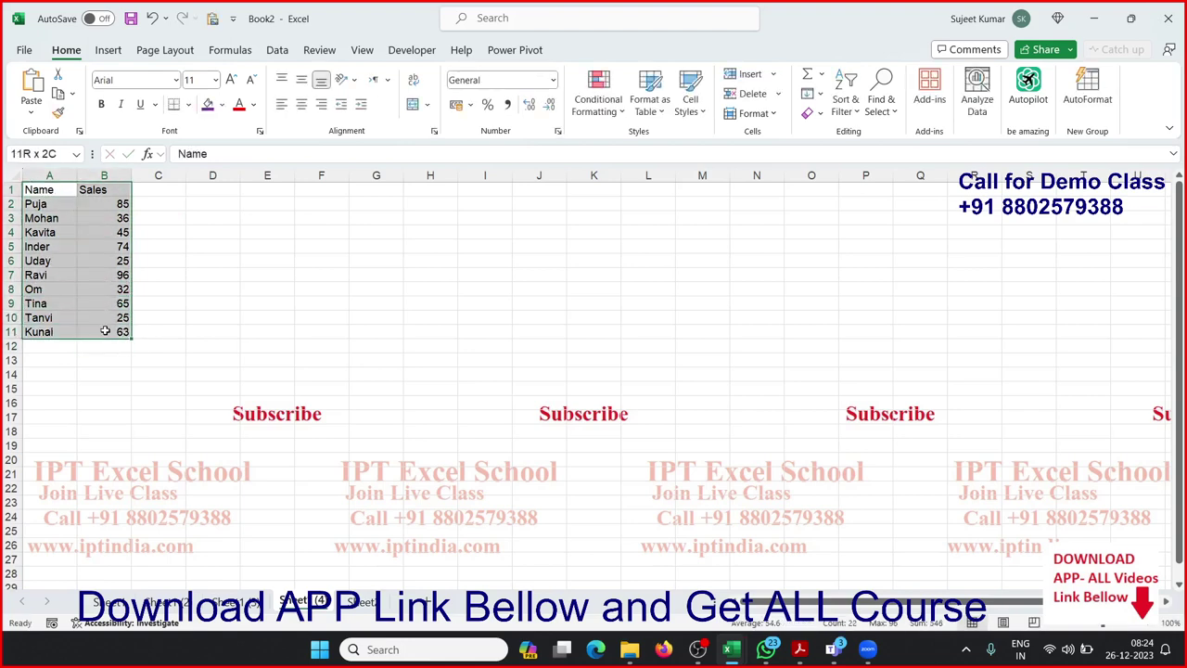
Insert a clustered column chart of A1:B11, position it beside the table and enlarge it.
{"action": "left_click", "coordinate": [111, 49]}
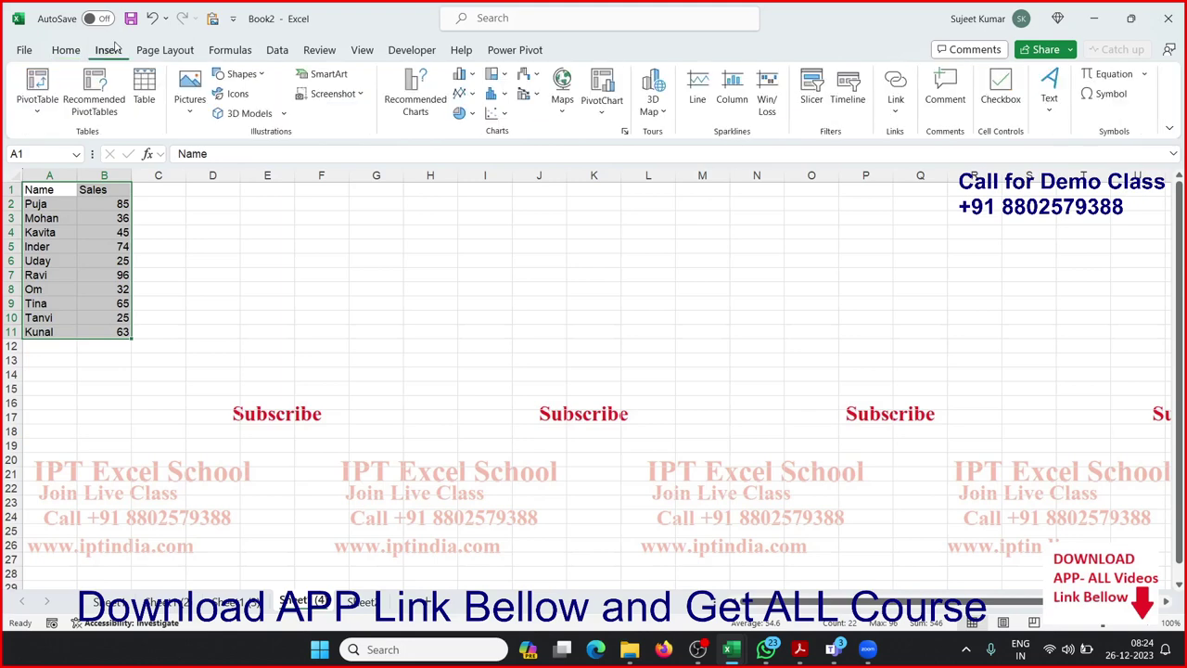
{"action": "left_click", "coordinate": [459, 79]}
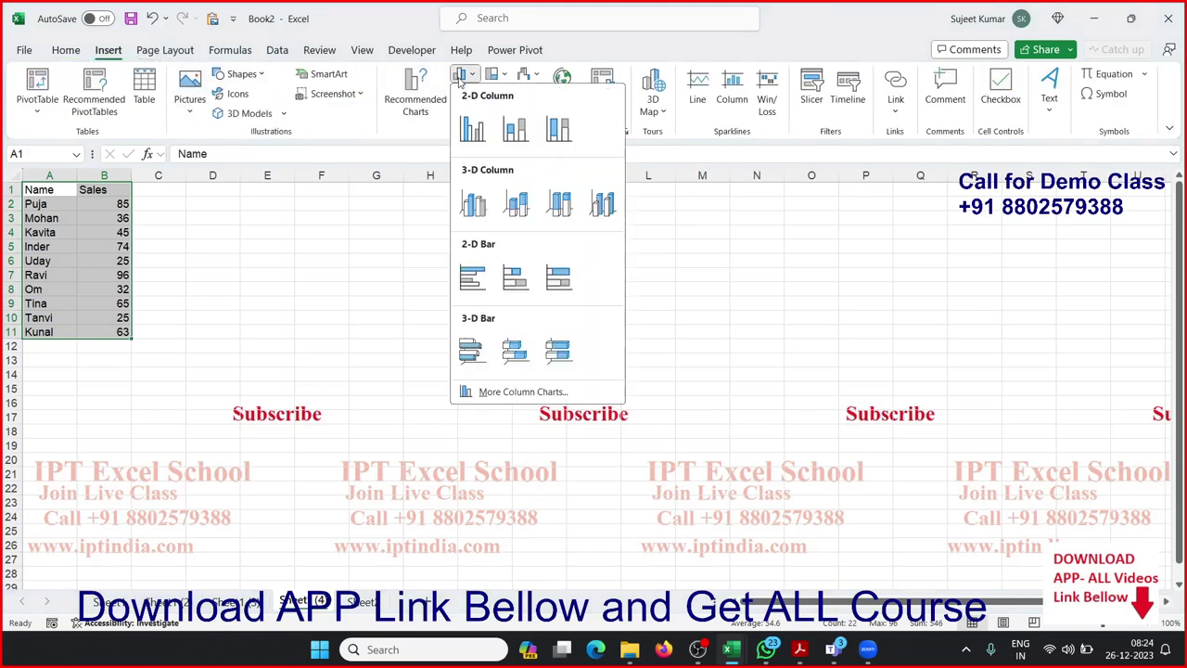
{"action": "left_click", "coordinate": [463, 127]}
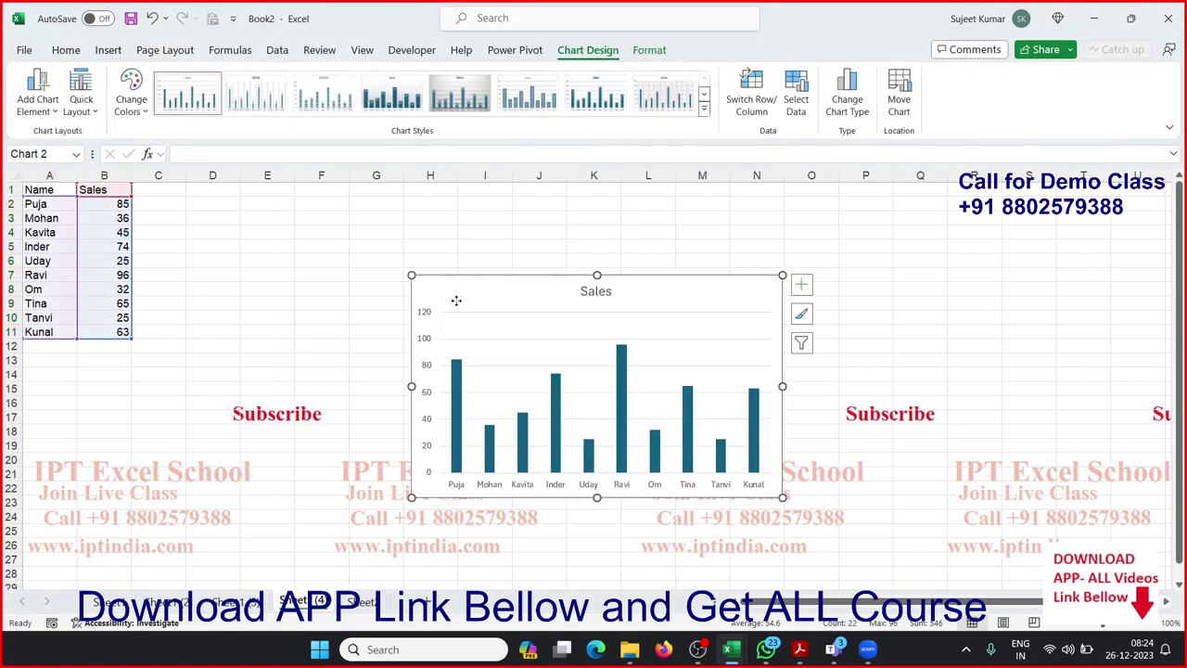
{"action": "left_click_drag", "start_coordinate": [456, 301], "coordinate": [290, 222]}
{"action": "left_click_drag", "start_coordinate": [618, 419], "coordinate": [739, 427]}
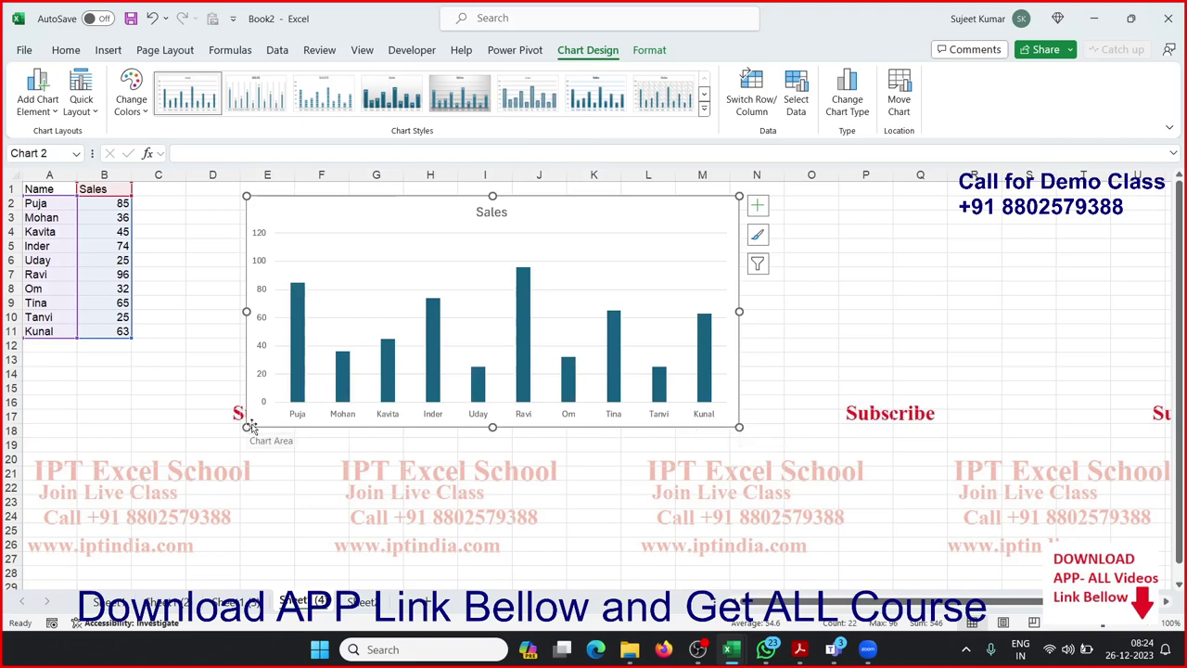
{"action": "mouse_move", "coordinate": [250, 425]}
{"action": "left_mouse_down"}
{"action": "mouse_move", "coordinate": [261, 421]}
{"action": "mouse_move", "coordinate": [249, 430]}
{"action": "left_mouse_up"}
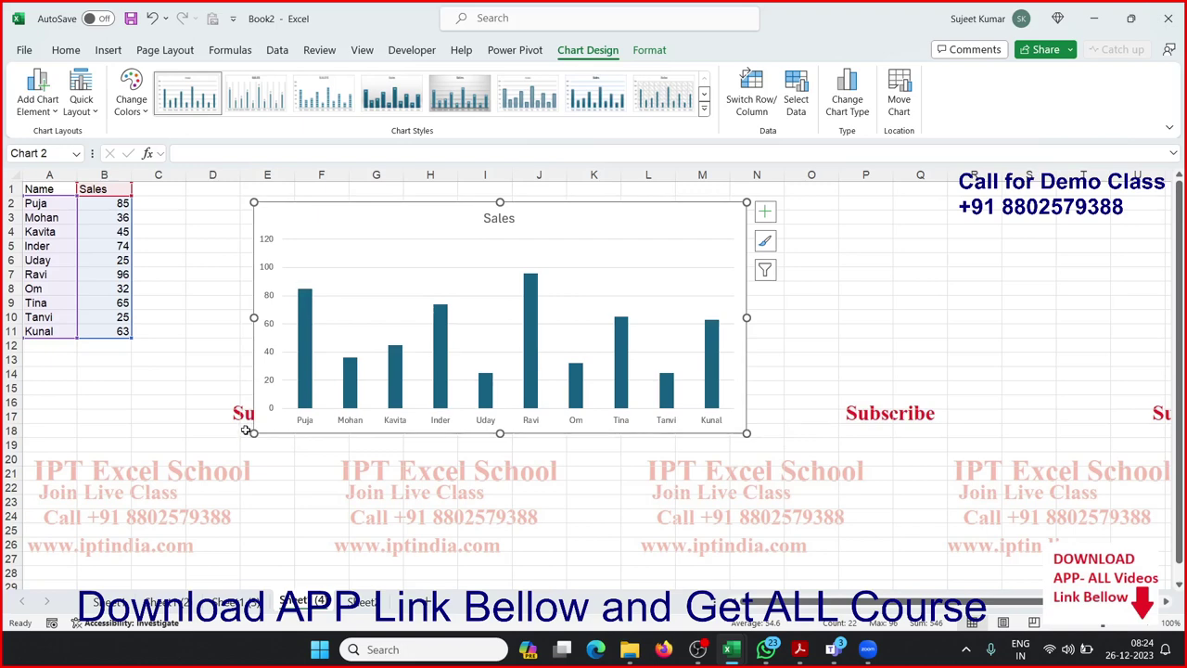
Fill the single bar for the row 7 person light green.
{"action": "left_click", "coordinate": [197, 396]}
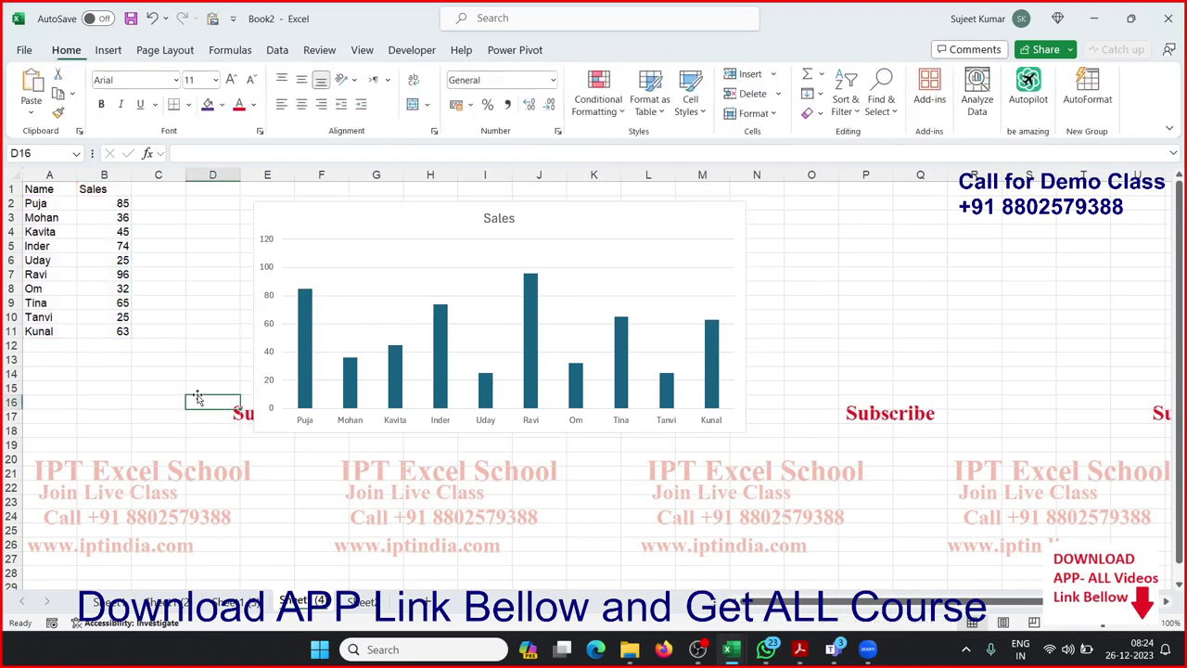
{"action": "left_click", "coordinate": [530, 375]}
{"action": "left_click", "coordinate": [531, 375]}
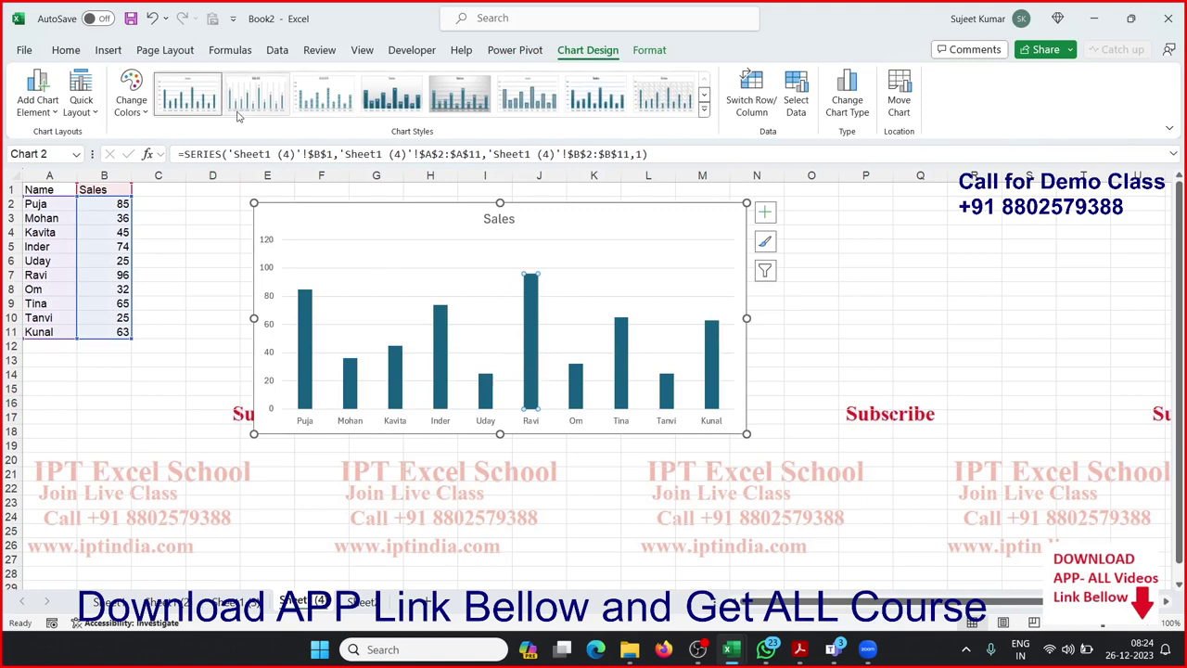
{"action": "left_click", "coordinate": [67, 52]}
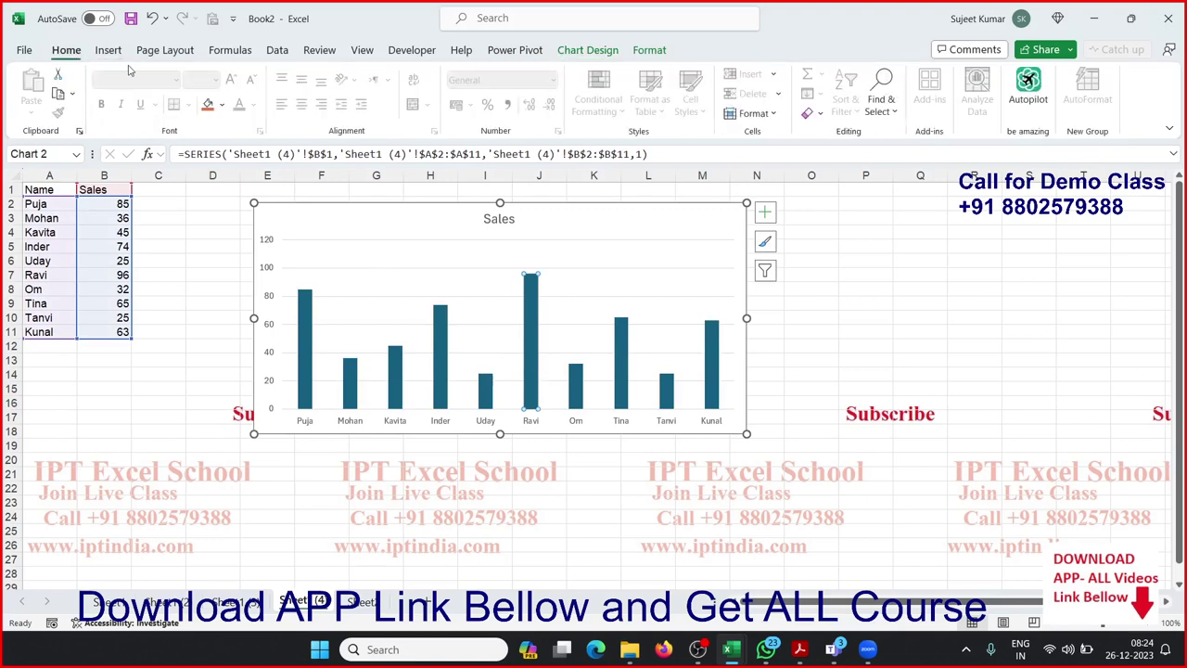
{"action": "left_click", "coordinate": [222, 105]}
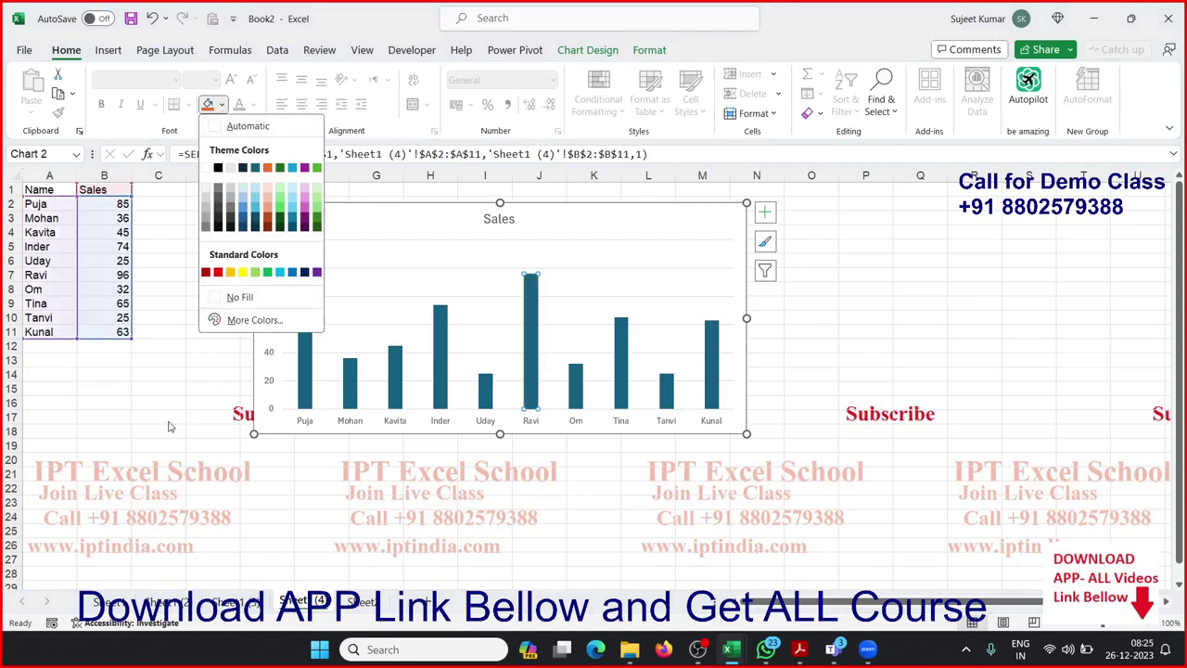
{"action": "left_click", "coordinate": [255, 271]}
Change the B7 sales value to 69, then 15, and move the chart further right.
{"action": "left_click", "coordinate": [195, 333]}
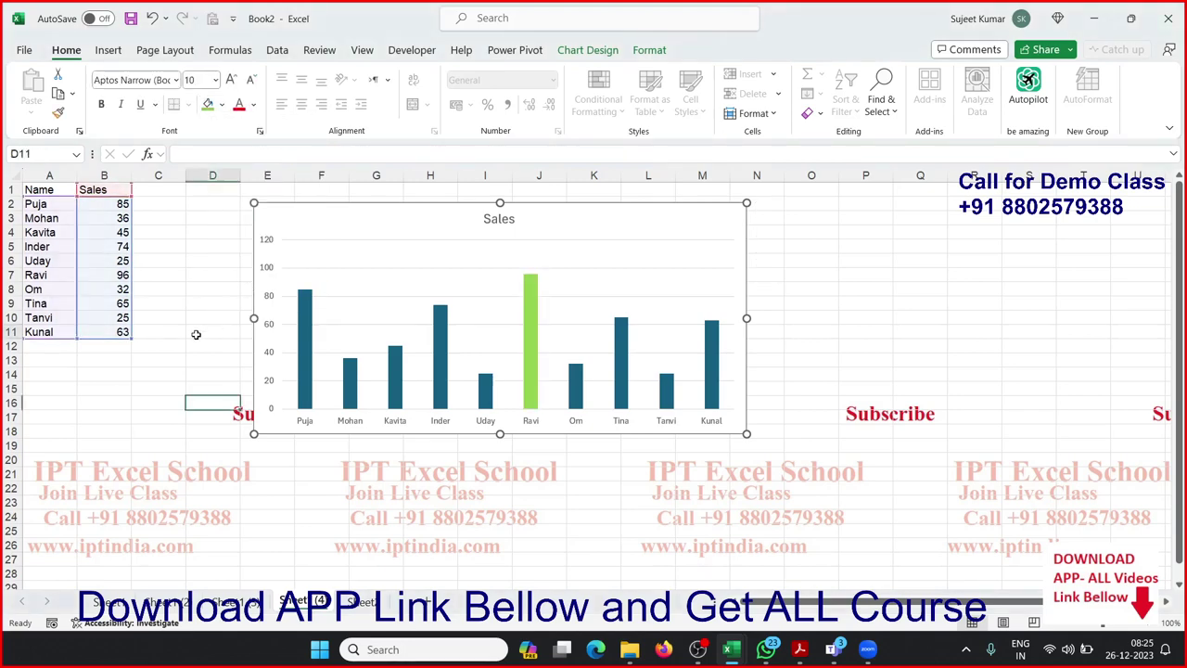
{"action": "left_click", "coordinate": [130, 276]}
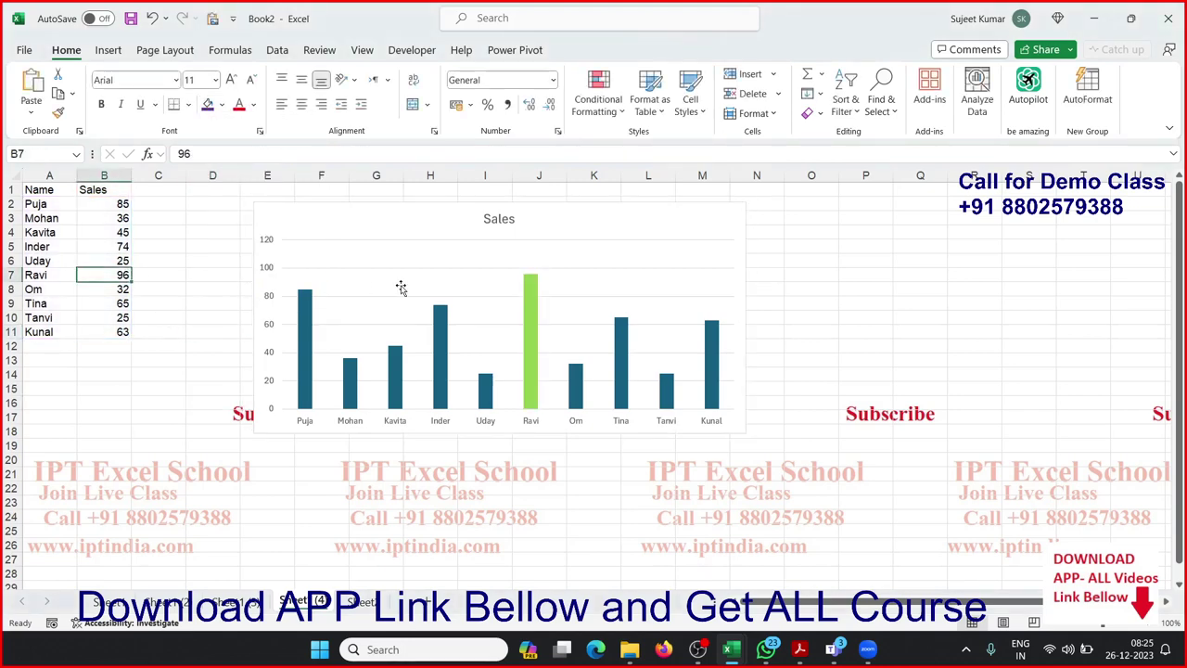
{"action": "type", "text": "6"}
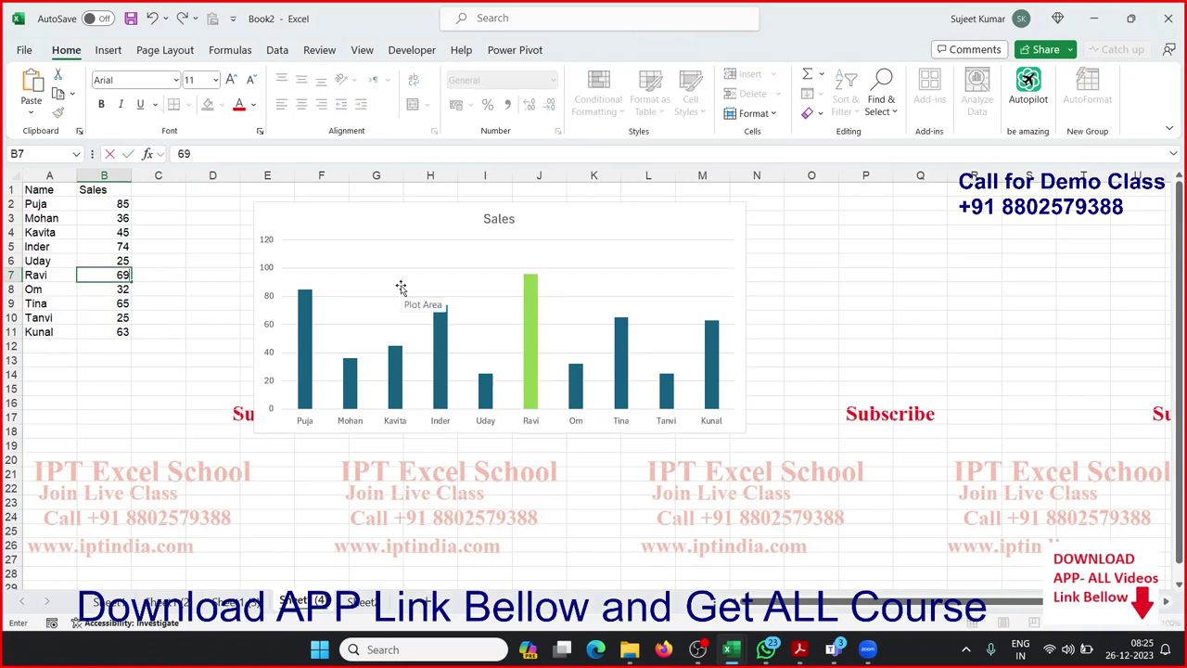
{"action": "key", "text": "Return"}
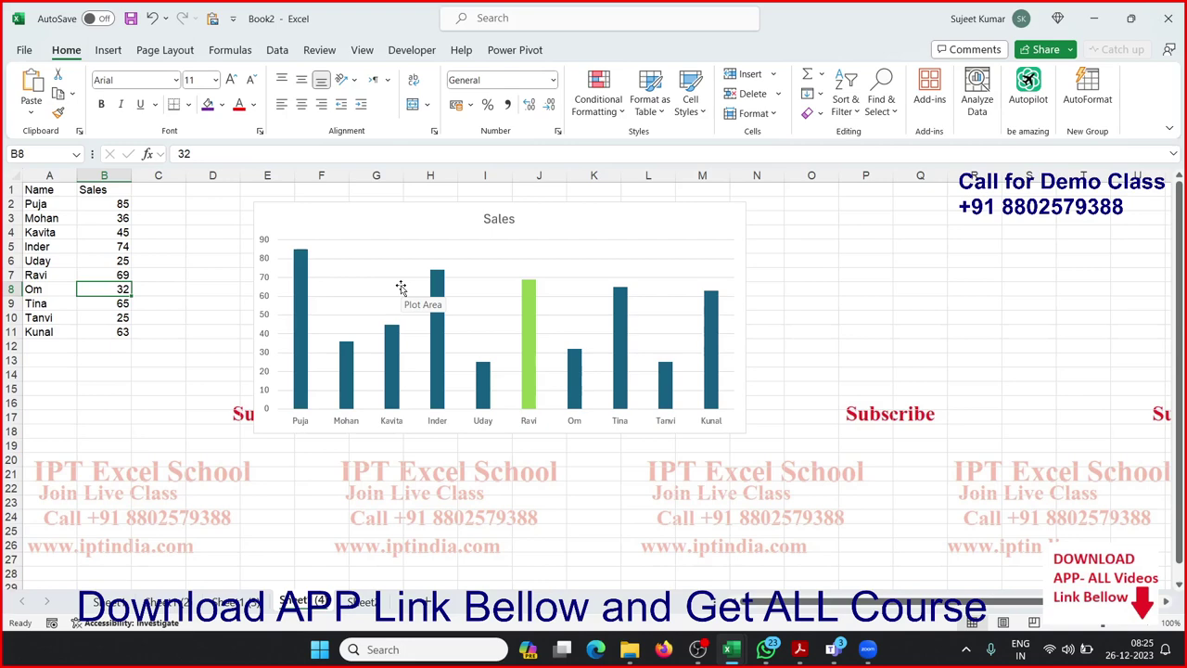
{"action": "left_click", "coordinate": [124, 277]}
{"action": "type", "text": "15"}
{"action": "key", "text": "Return"}
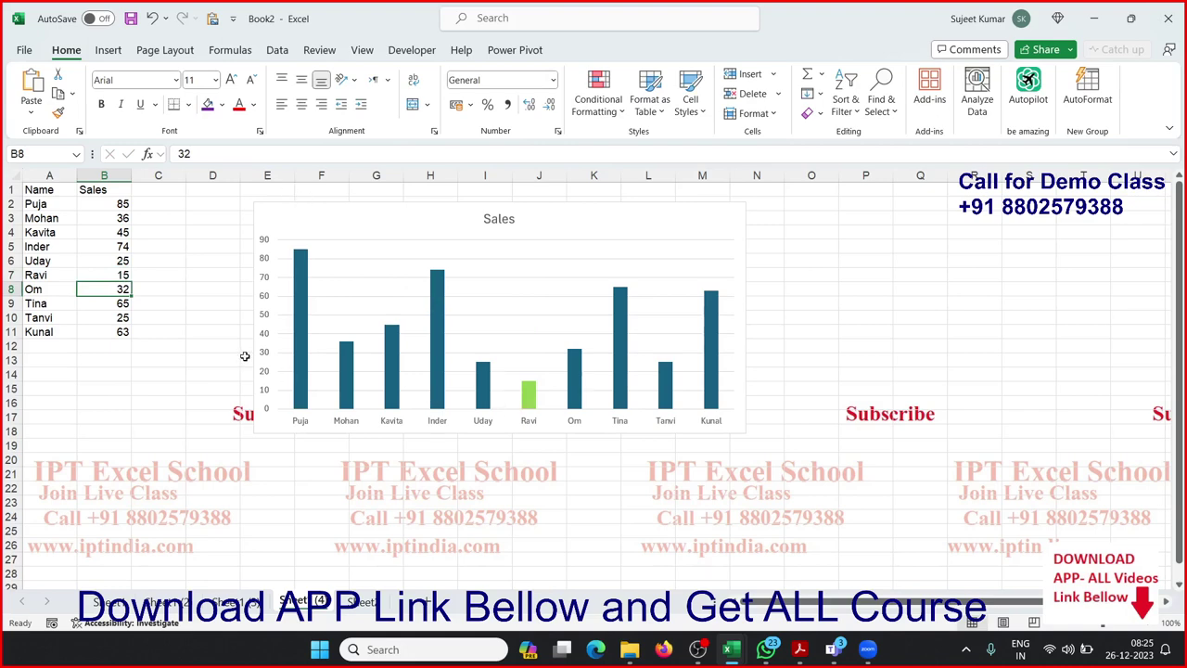
{"action": "left_click_drag", "start_coordinate": [373, 228], "coordinate": [504, 223]}
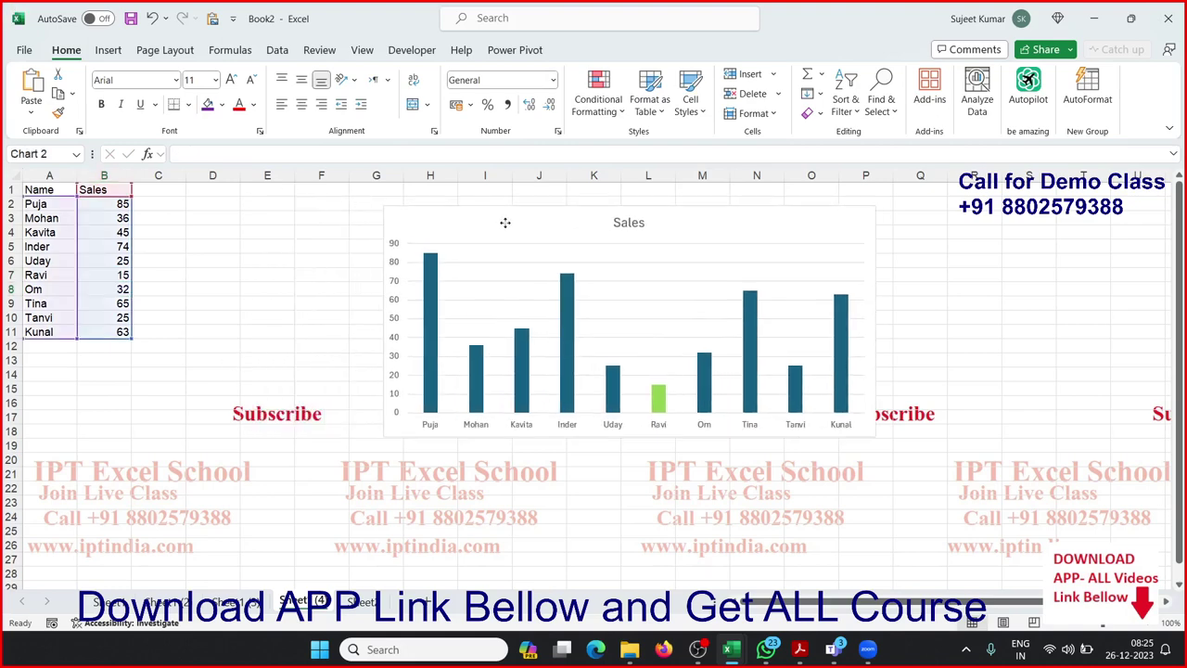
Type band headers 0-40, 41-80 and >80 in C1:E1, then delete the chart.
{"action": "left_click", "coordinate": [169, 193]}
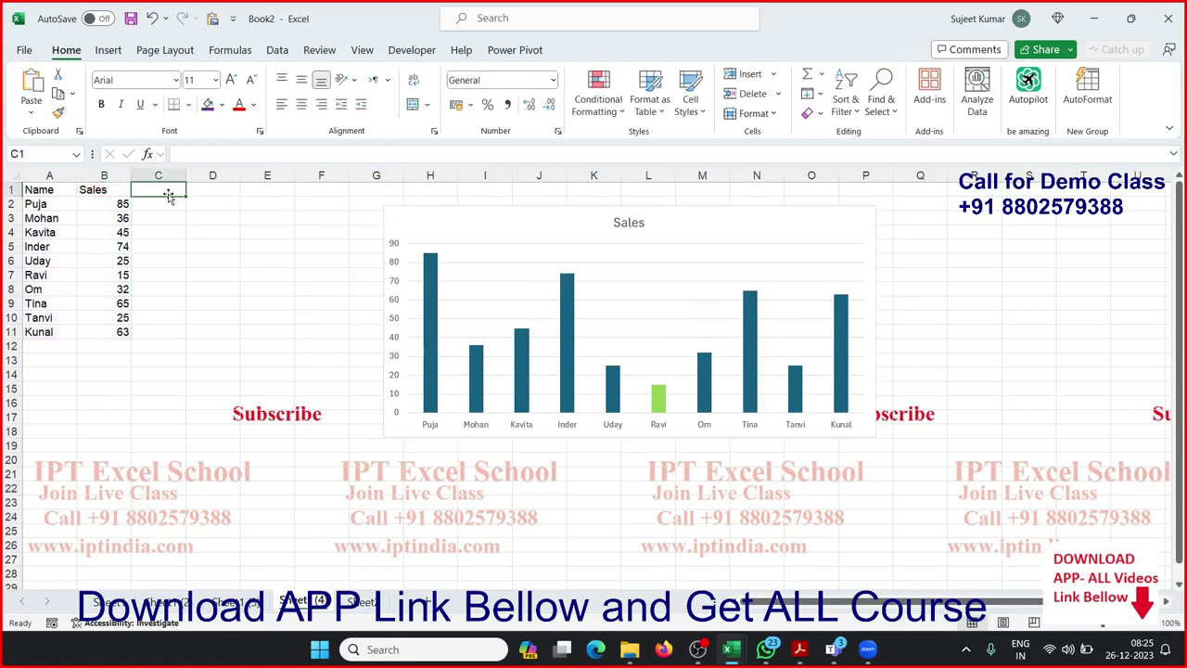
{"action": "type", "text": "0-40"}
{"action": "key", "text": "Tab"}
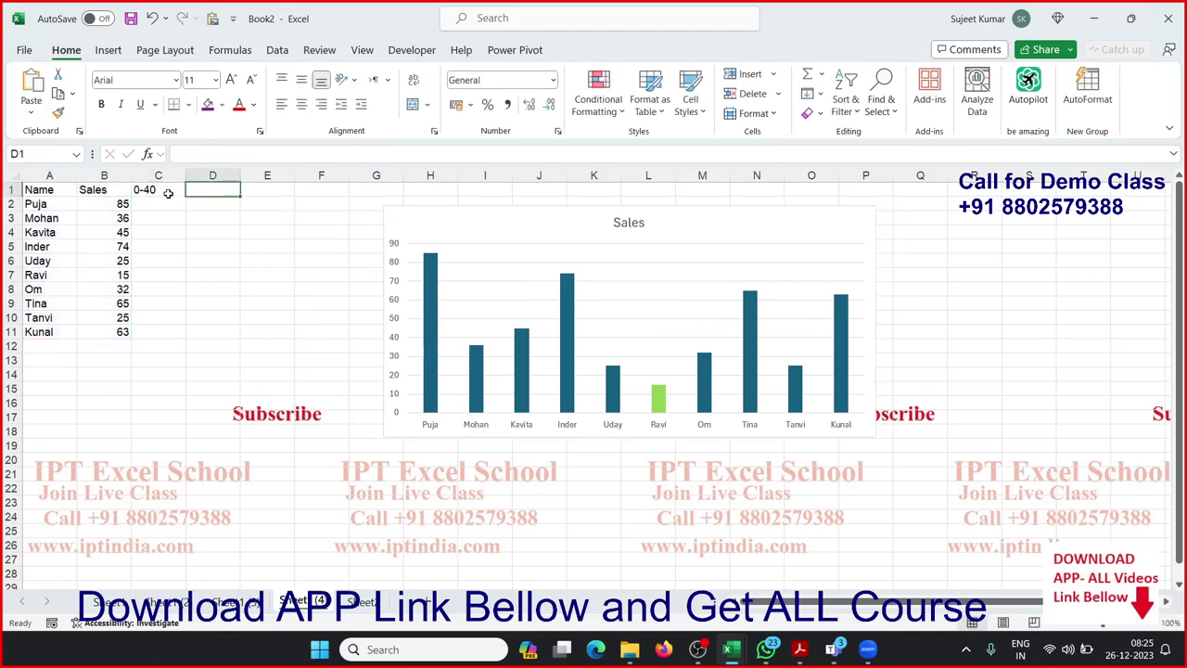
{"action": "type", "text": "40"}
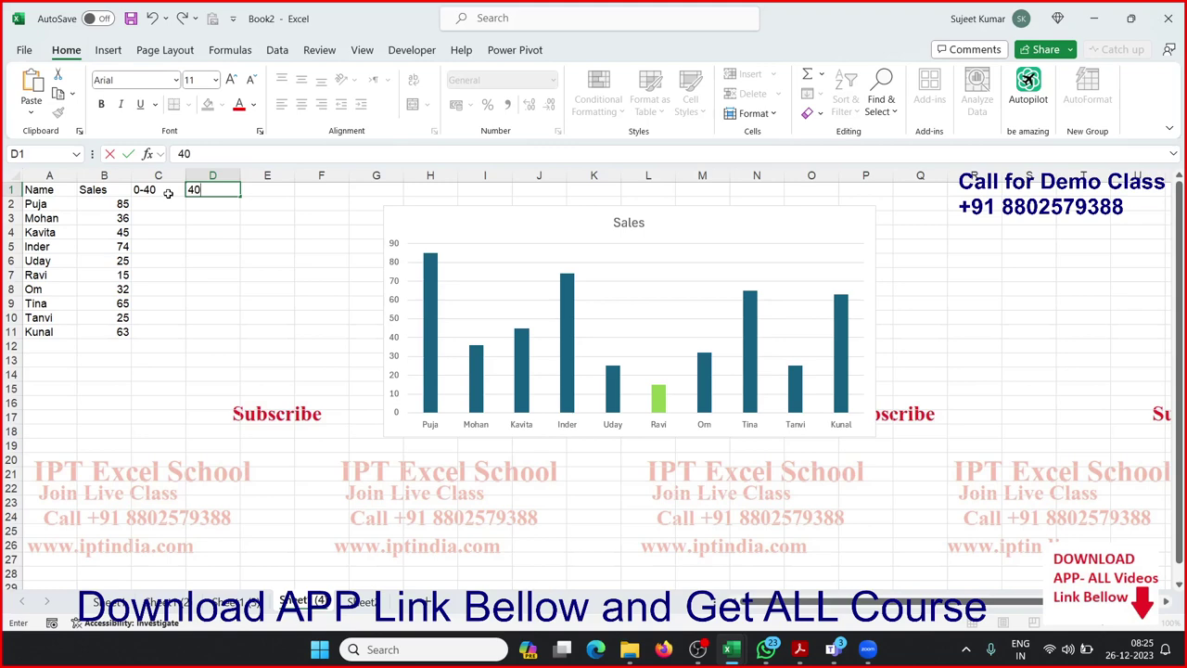
{"action": "key", "text": "Tab"}
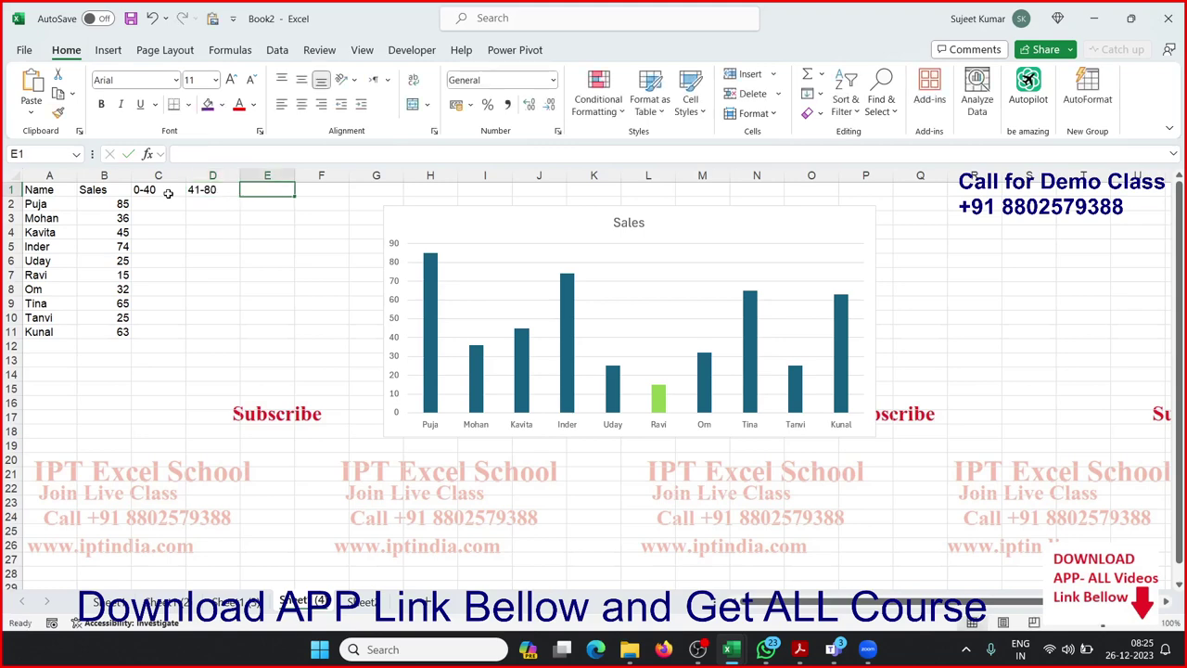
{"action": "type", "text": ">80"}
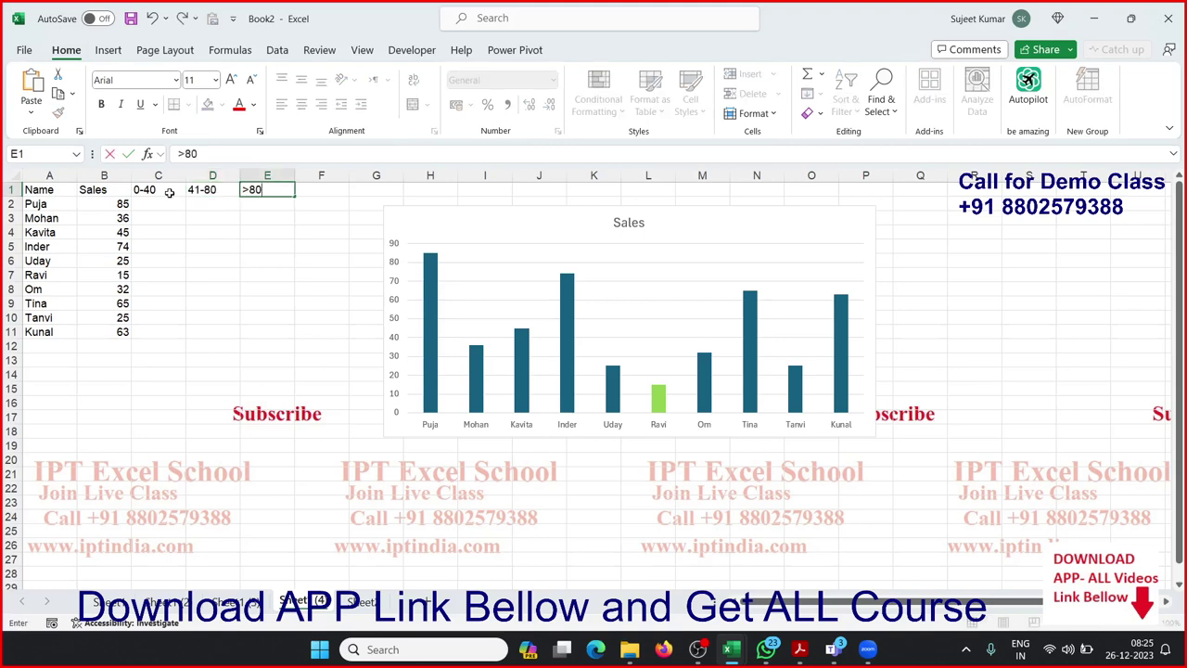
{"action": "key", "text": "Return"}
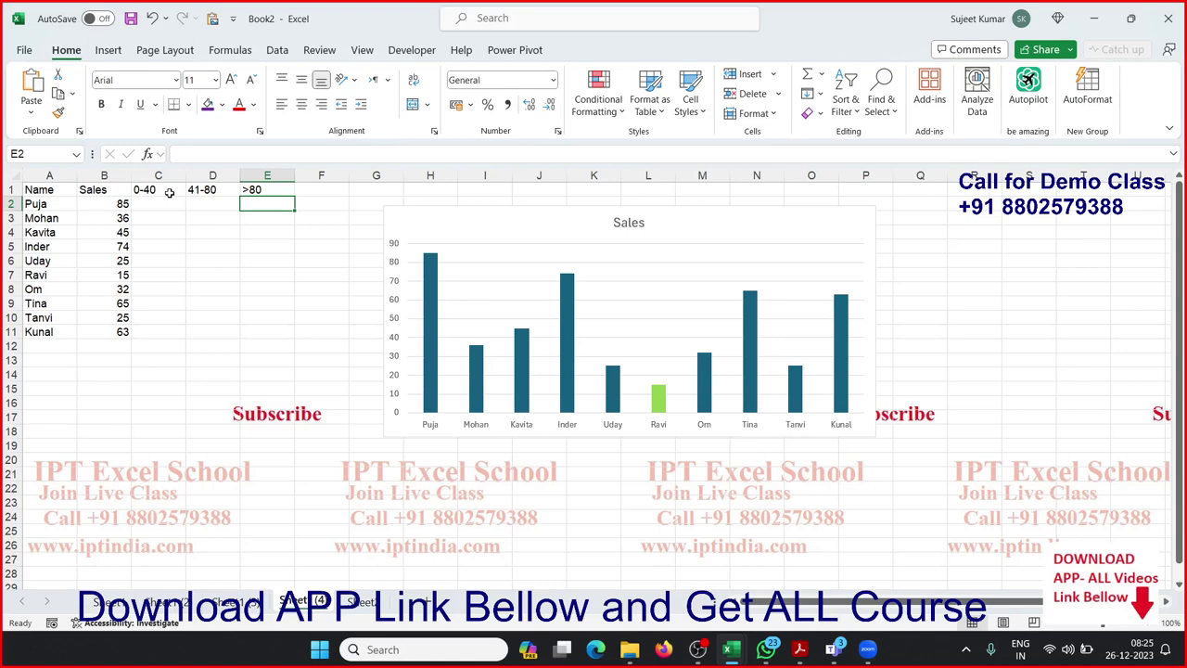
{"action": "left_click", "coordinate": [405, 437]}
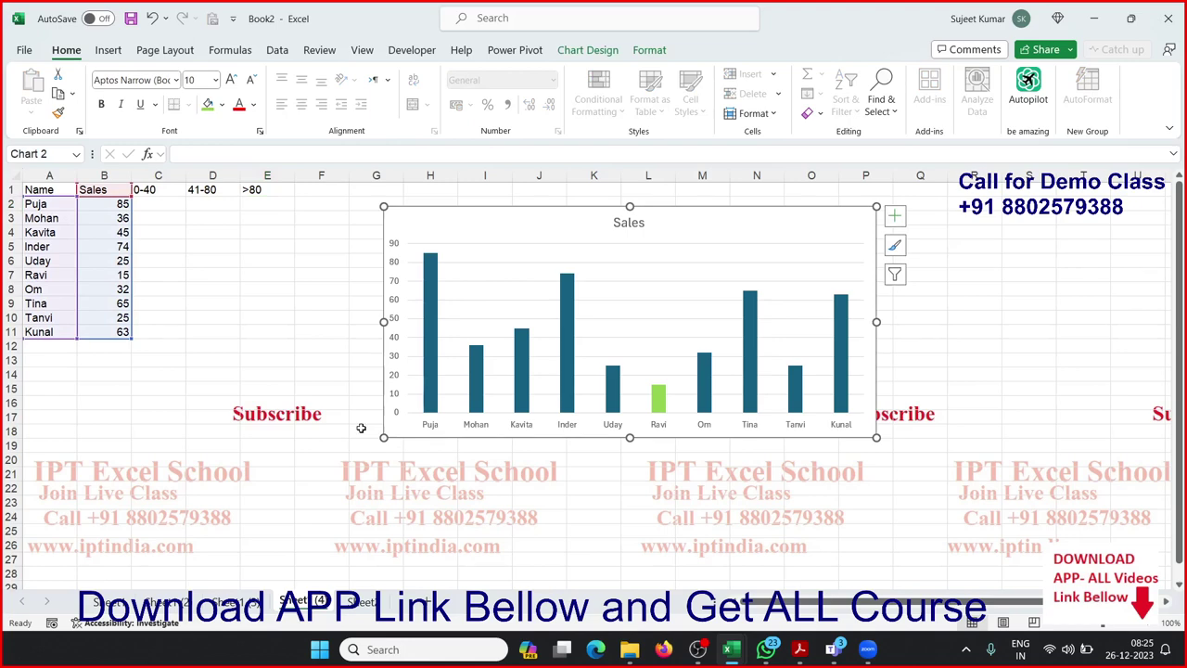
{"action": "key", "text": "Delete"}
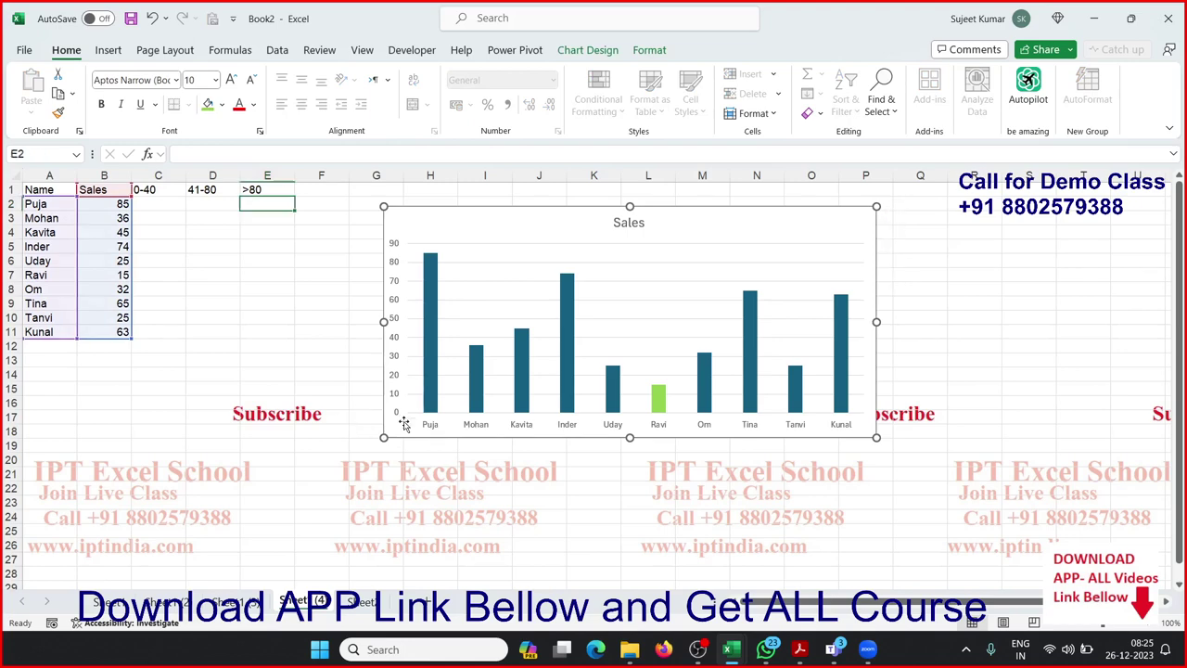
Fill C2:C11 with an IF formula that shows Sales values of 40 or less.
{"action": "left_click", "coordinate": [178, 203]}
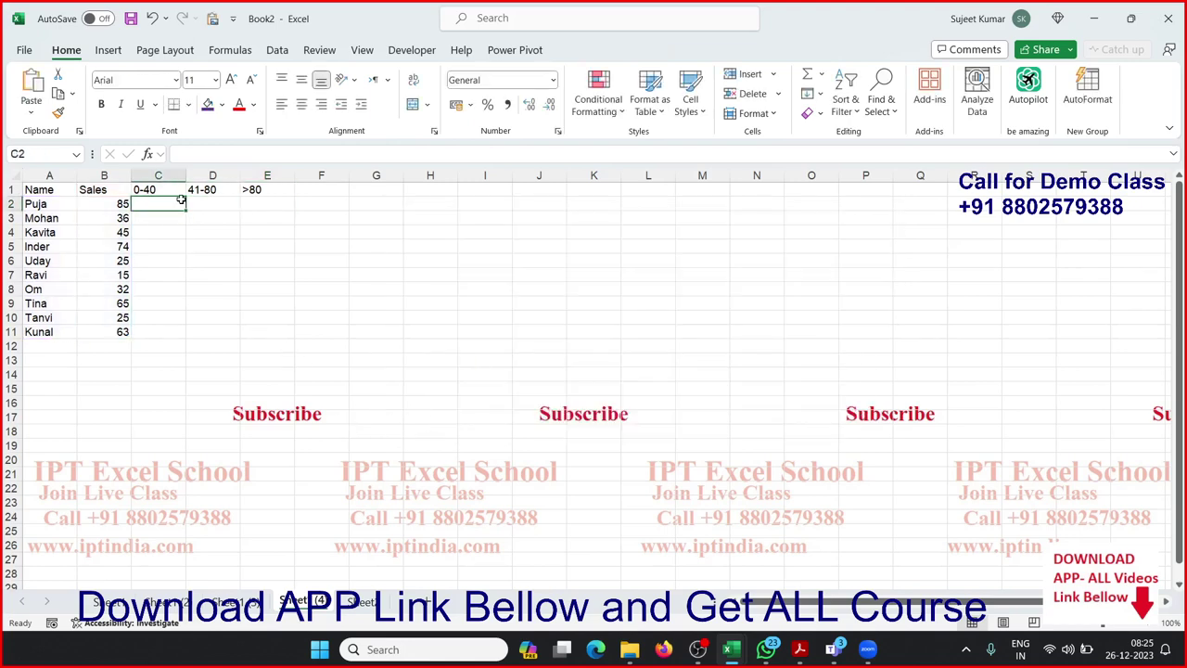
{"action": "type", "text": "=if"}
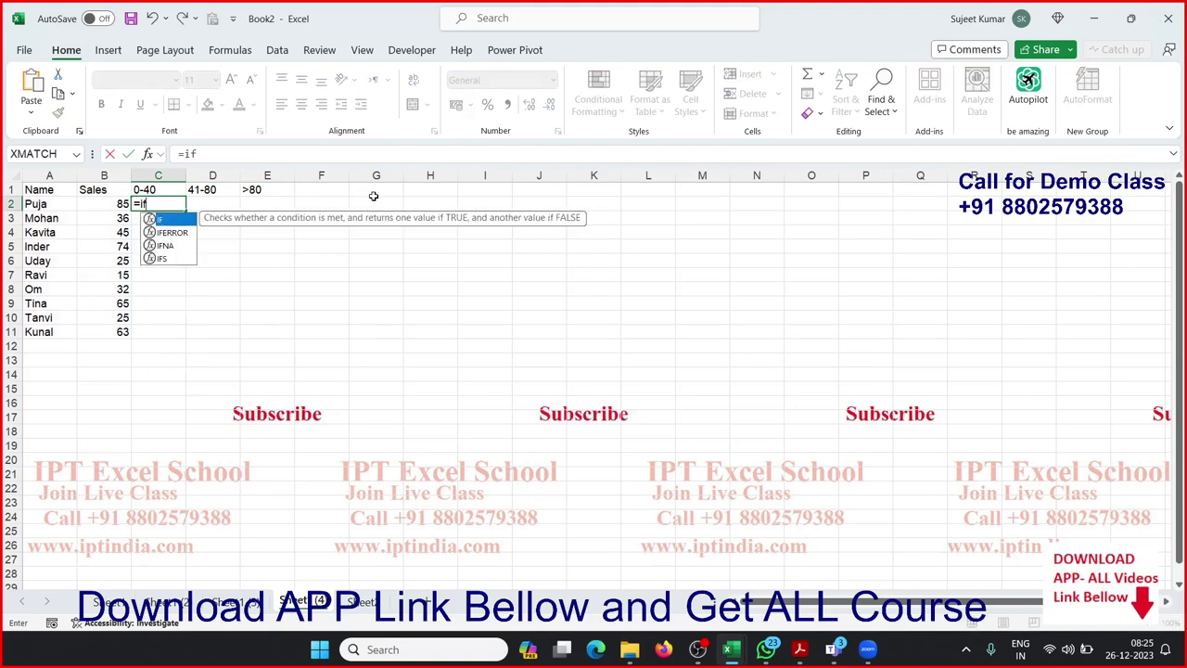
{"action": "type", "text": "("}
{"action": "key", "text": "Left"}
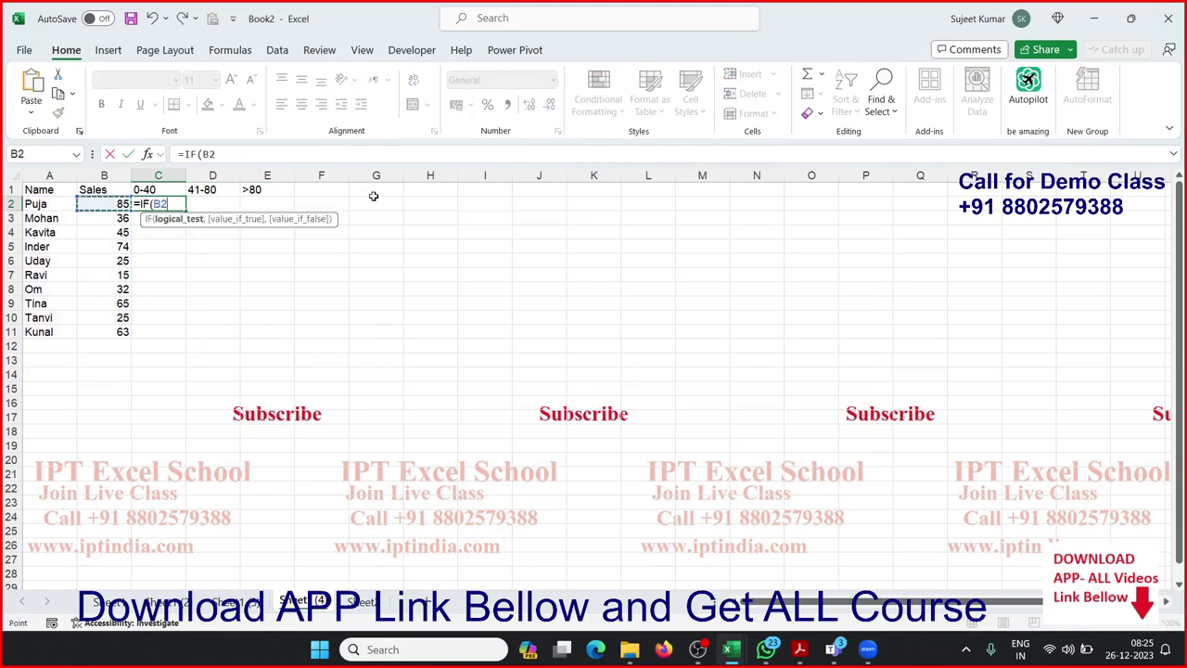
{"action": "type", "text": "<=40"}
{"action": "type", "text": ","}
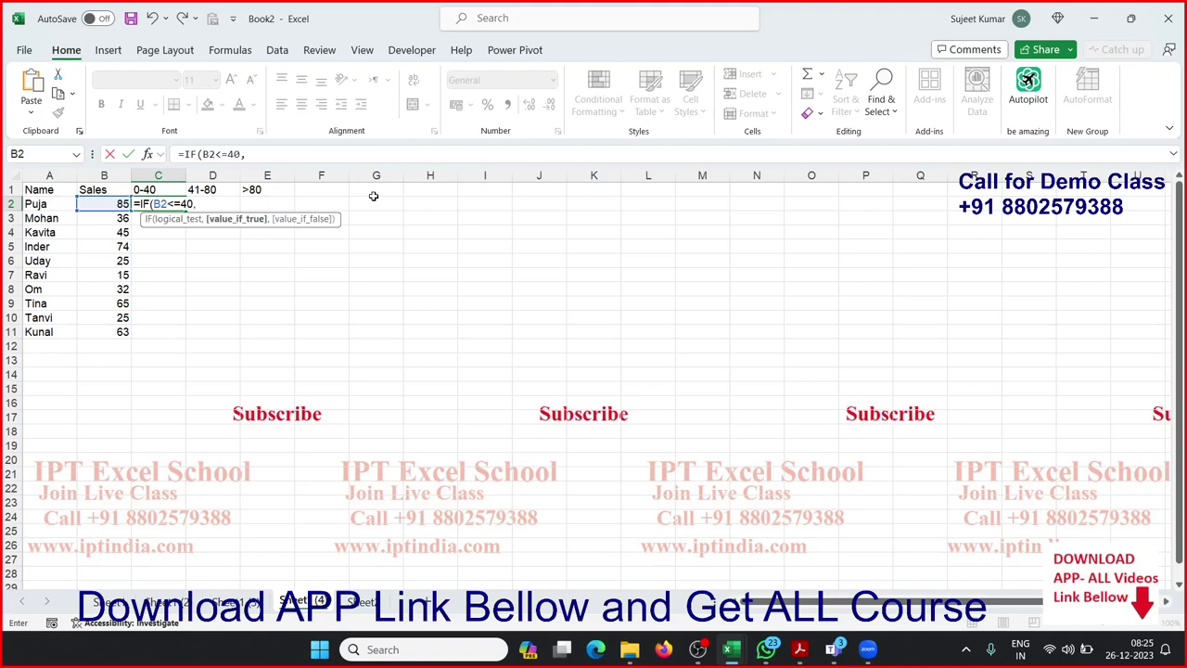
{"action": "key", "text": "Left"}
{"action": "type", "text": ","}
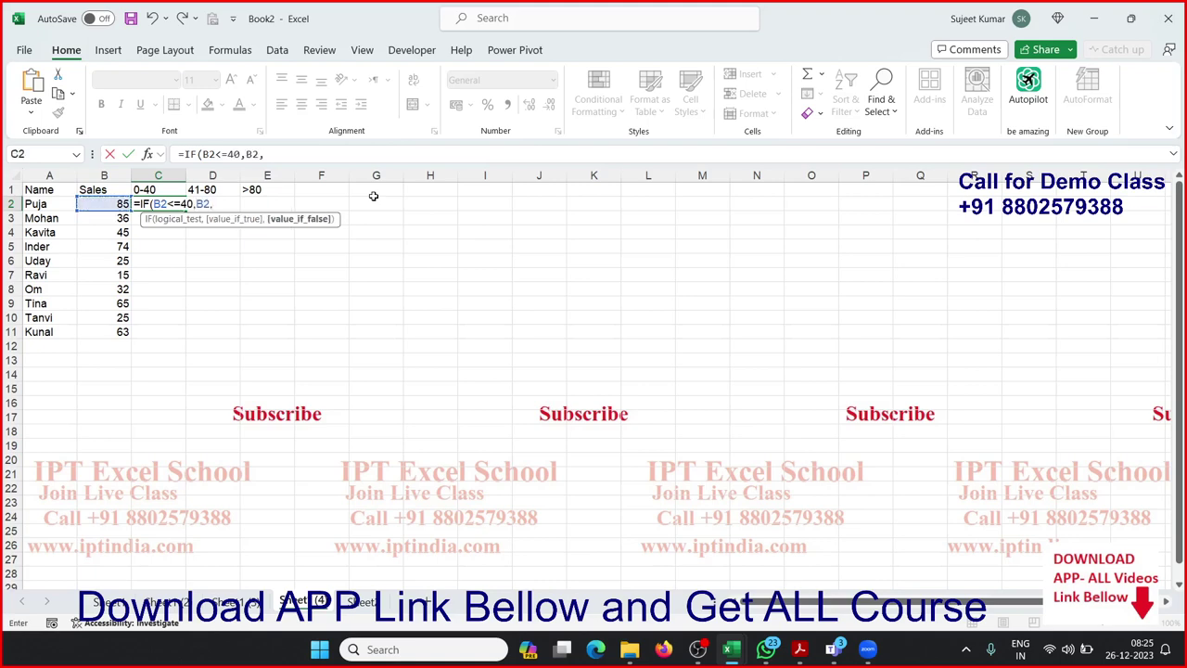
{"action": "key", "text": "Return"}
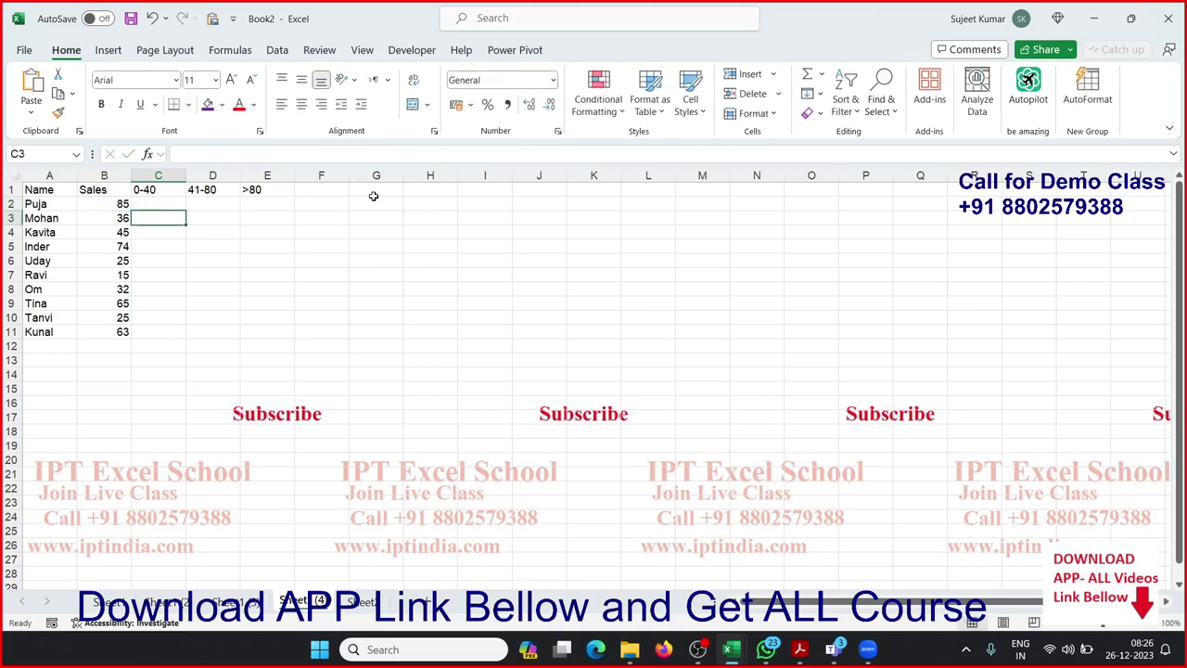
{"action": "key", "text": "Left"}
{"action": "key", "text": "ctrl+Down"}
{"action": "key", "text": "Right"}
{"action": "key", "text": "ctrl+shift+Up"}
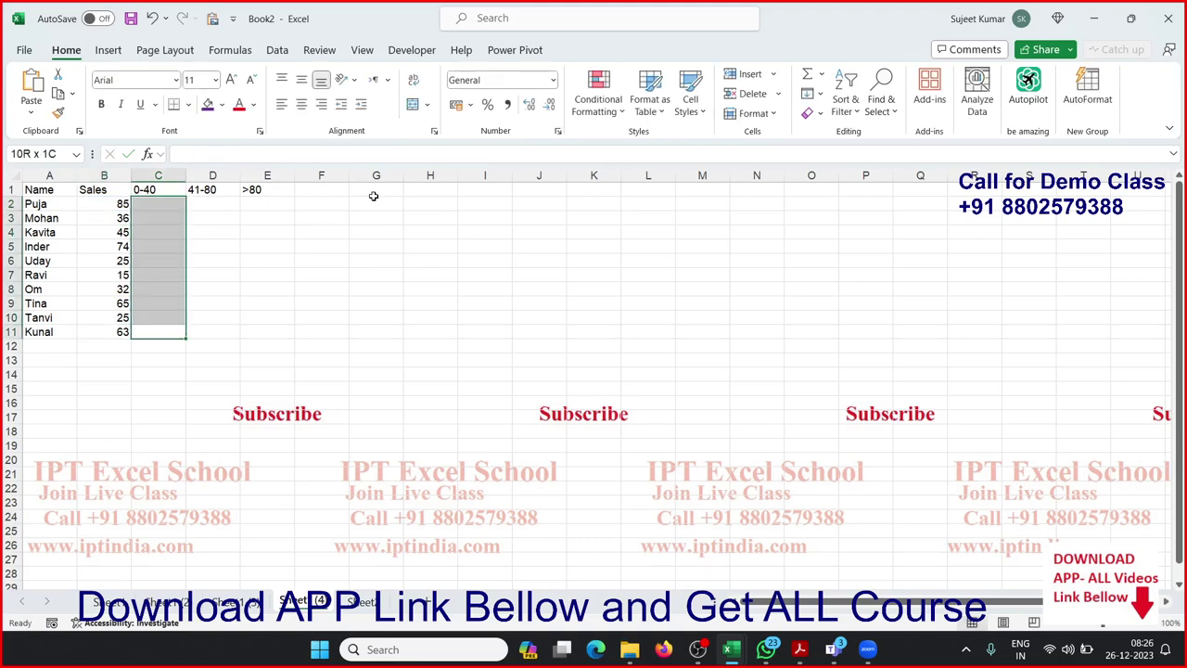
{"action": "key", "text": "ctrl+d"}
{"action": "key", "text": "ctrl+Up"}
Fill D2:D11 with =IF(AND(B2>=40,B2<=80),B2,"") to show 40–80 sales.
{"action": "key", "text": "Right"}
{"action": "key", "text": "Down"}
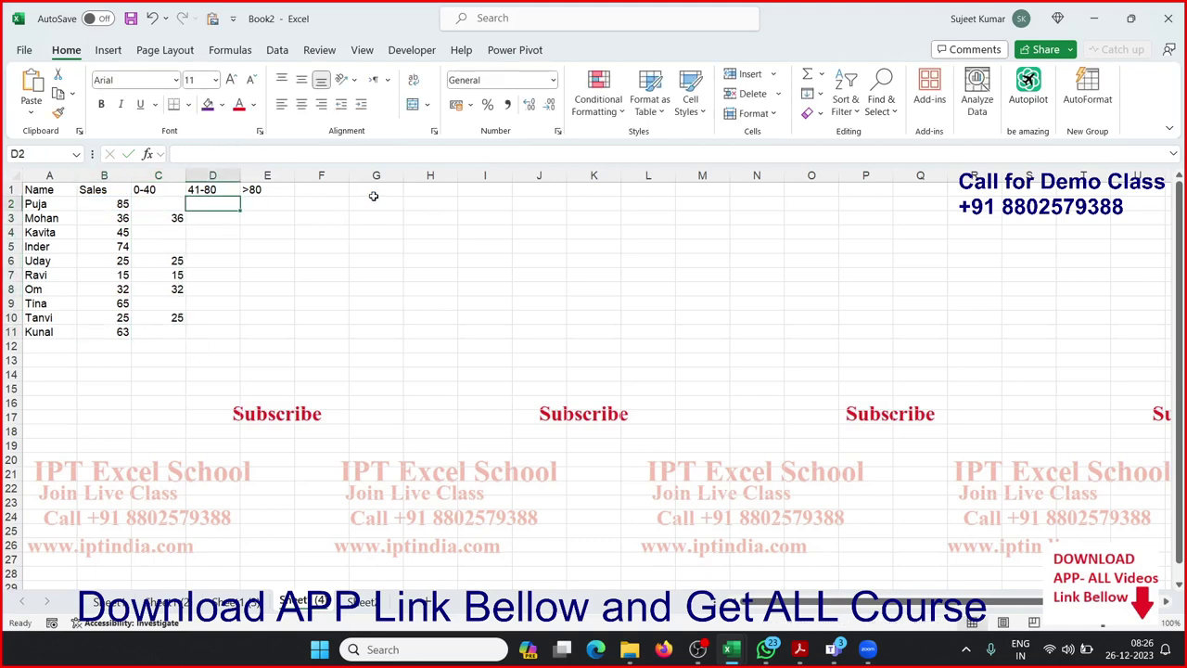
{"action": "type", "text": "="}
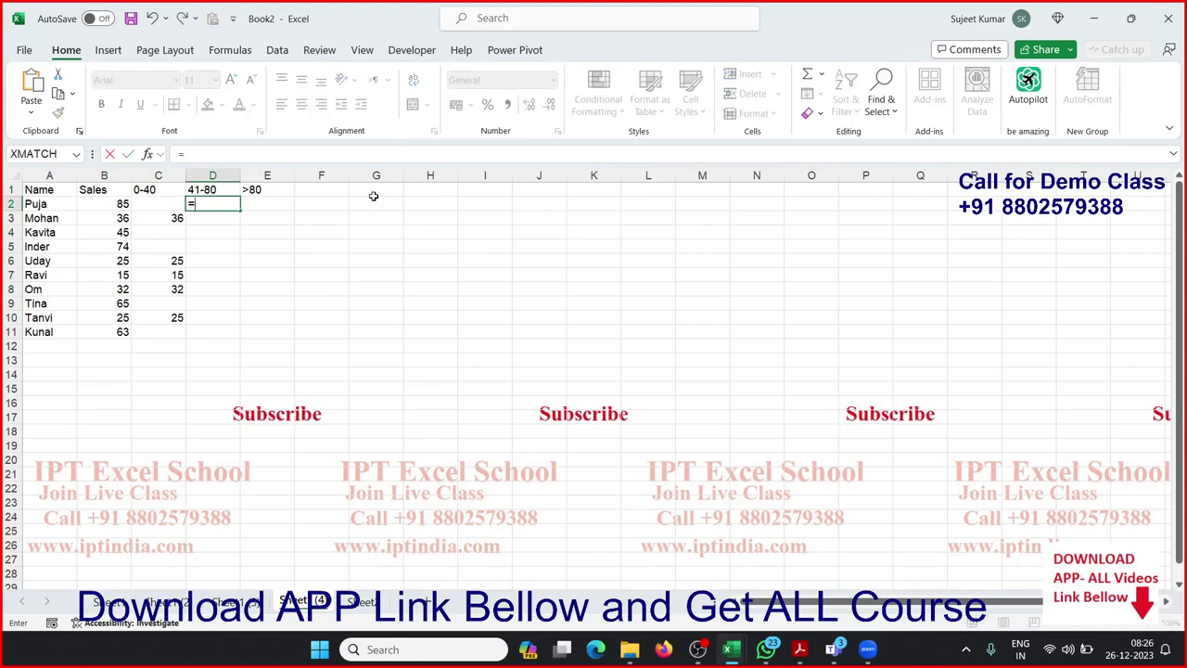
{"action": "type", "text": "IF("}
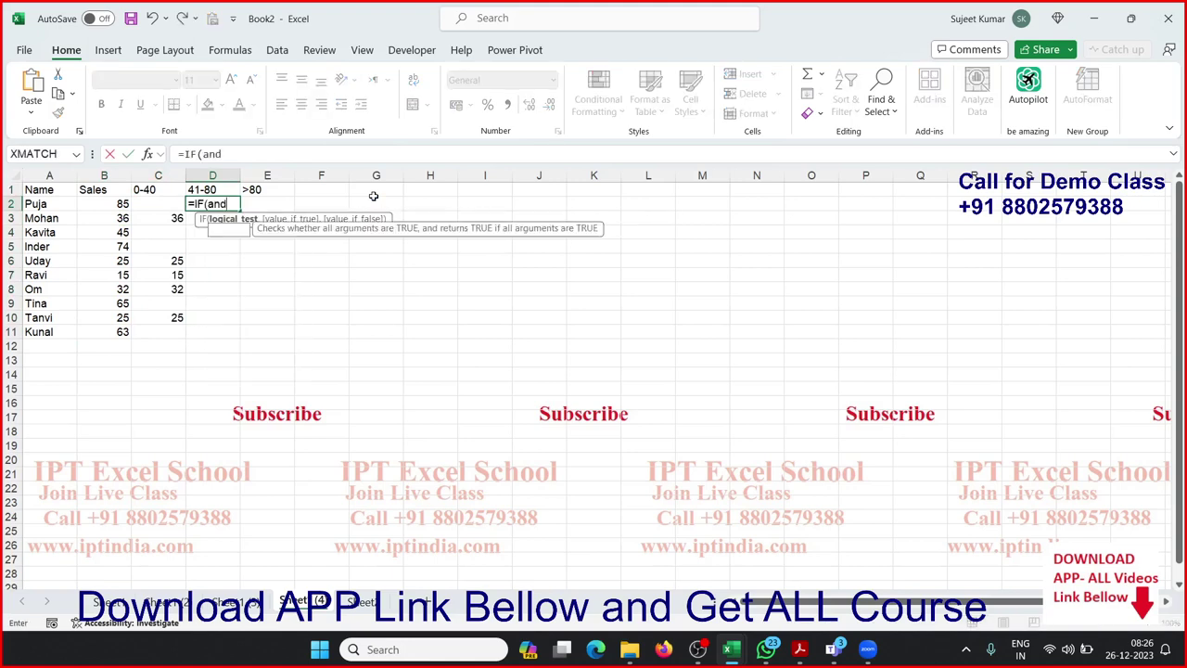
{"action": "type", "text": "AND("}
{"action": "key", "text": "Left"}
{"action": "key", "text": "Left"}
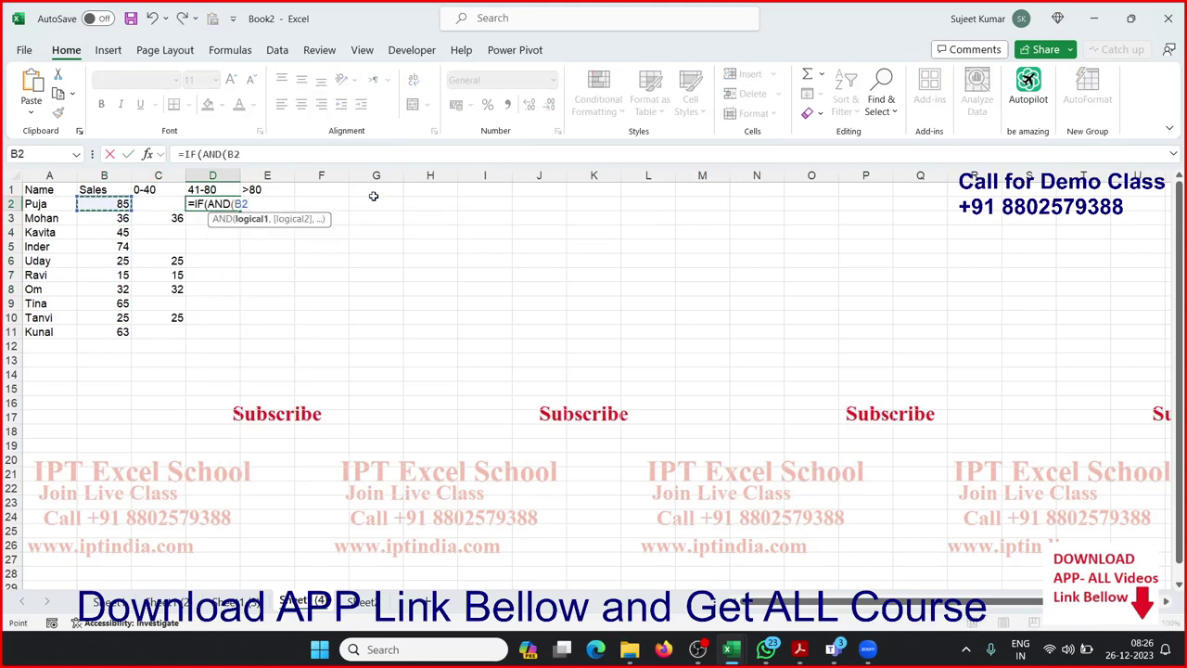
{"action": "type", "text": ">=40"}
{"action": "type", "text": ","}
{"action": "key", "text": "Left"}
{"action": "key", "text": "Left"}
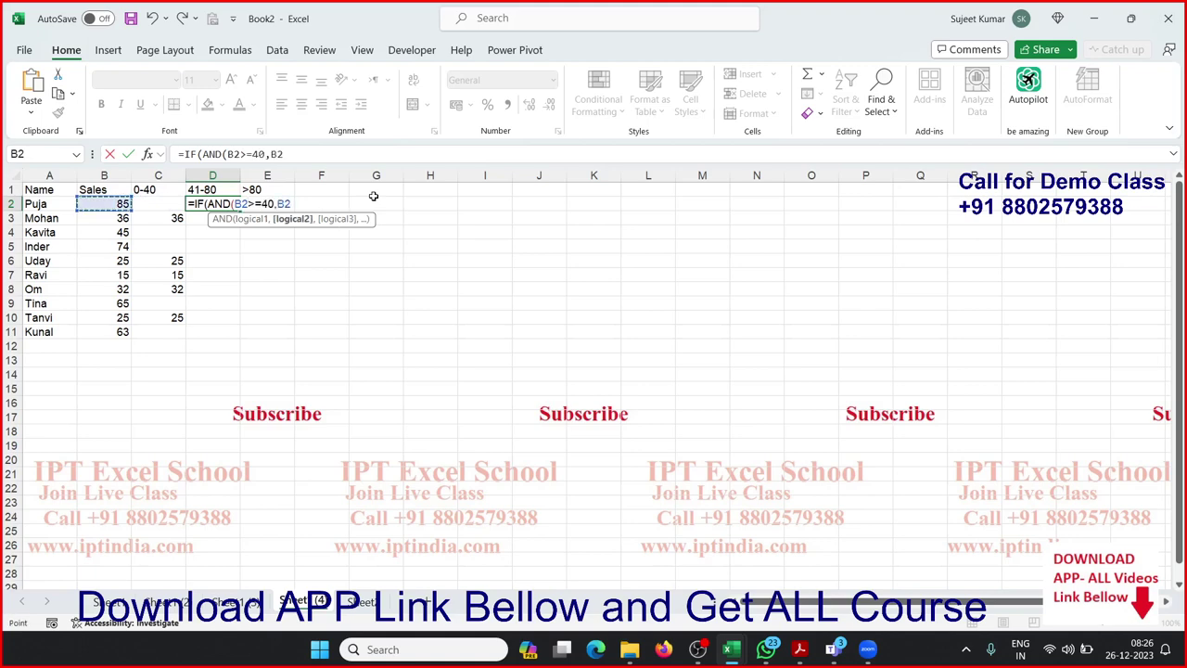
{"action": "type", "text": "<=80)"}
{"action": "type", "text": ","}
{"action": "key", "text": "Left"}
{"action": "key", "text": "Left"}
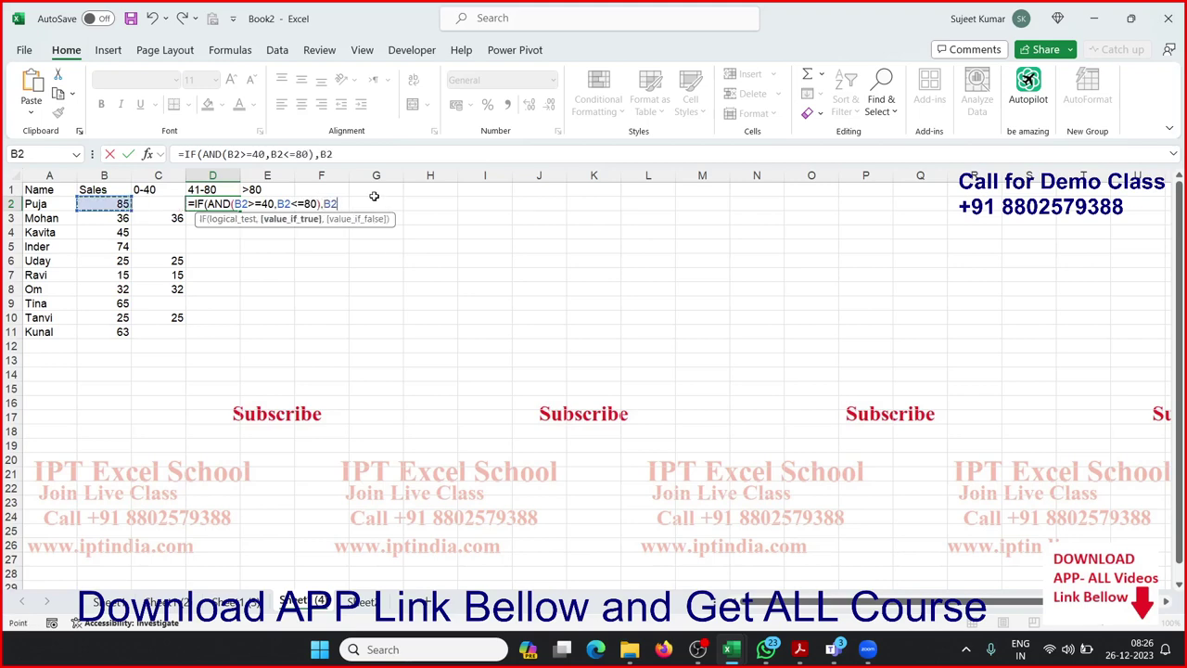
{"action": "type", "text": ","}
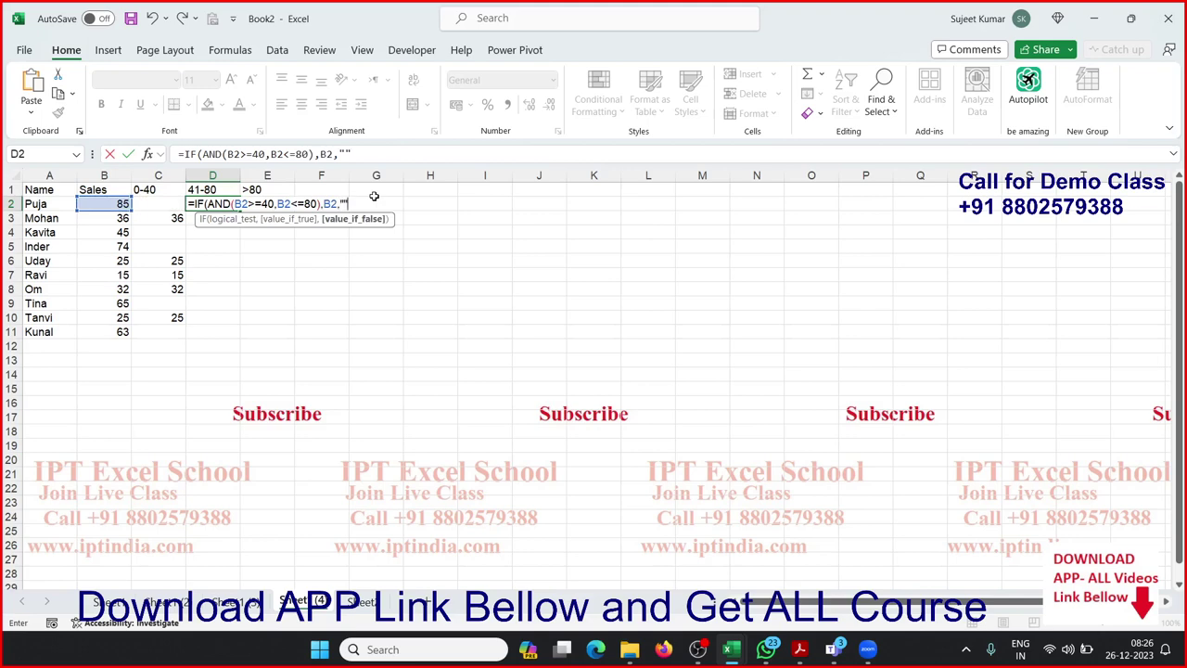
{"action": "type", "text": ")"}
{"action": "key", "text": "Return"}
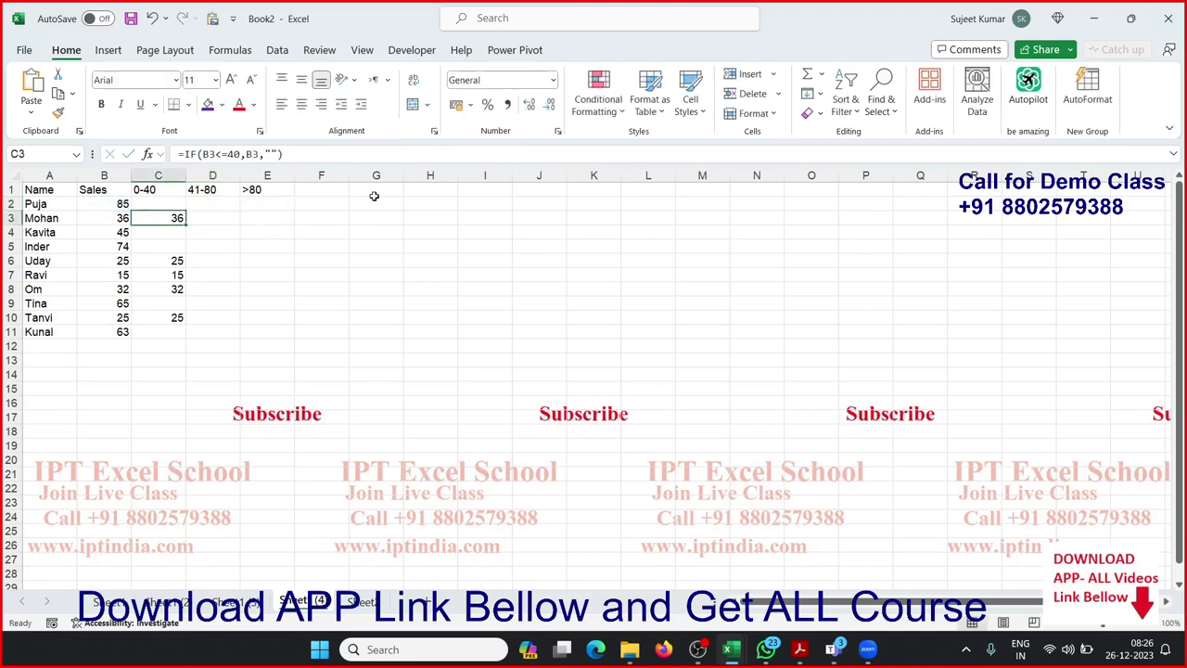
{"action": "key", "text": "Right"}
{"action": "key", "text": "Right"}
{"action": "key", "text": "Right"}
{"action": "key", "text": "Left"}
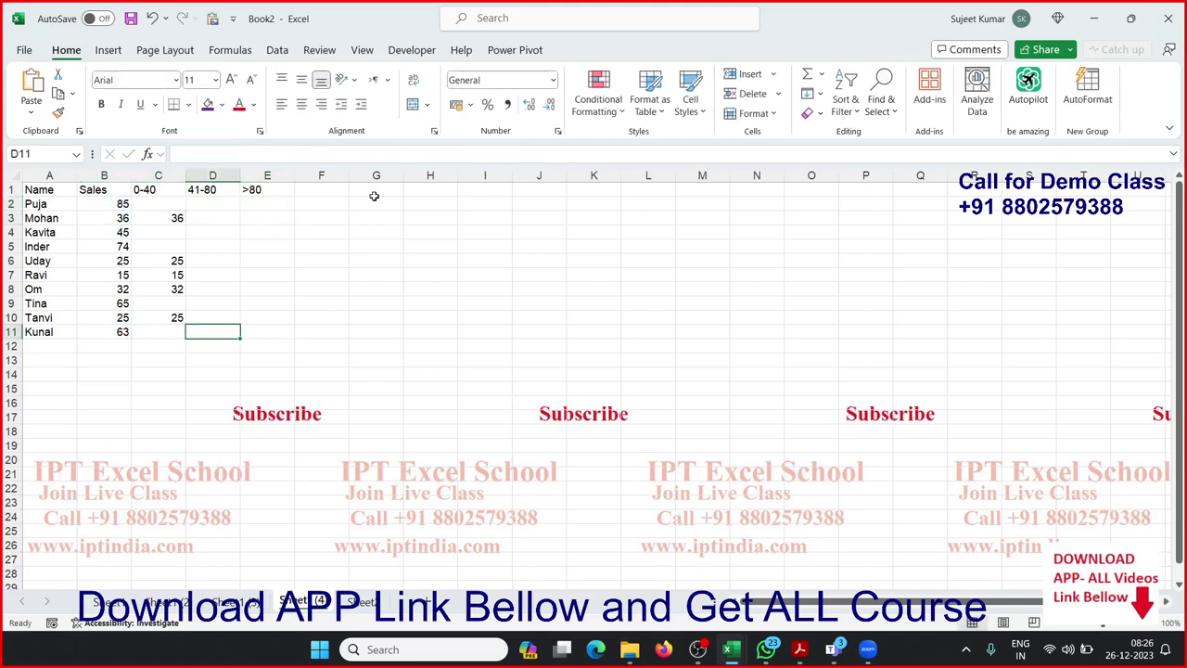
{"action": "key", "text": "shift+Up"}
{"action": "key", "text": "shift+Up"}
{"action": "key", "text": "shift+Up"}
{"action": "key", "text": "ctrl+d"}
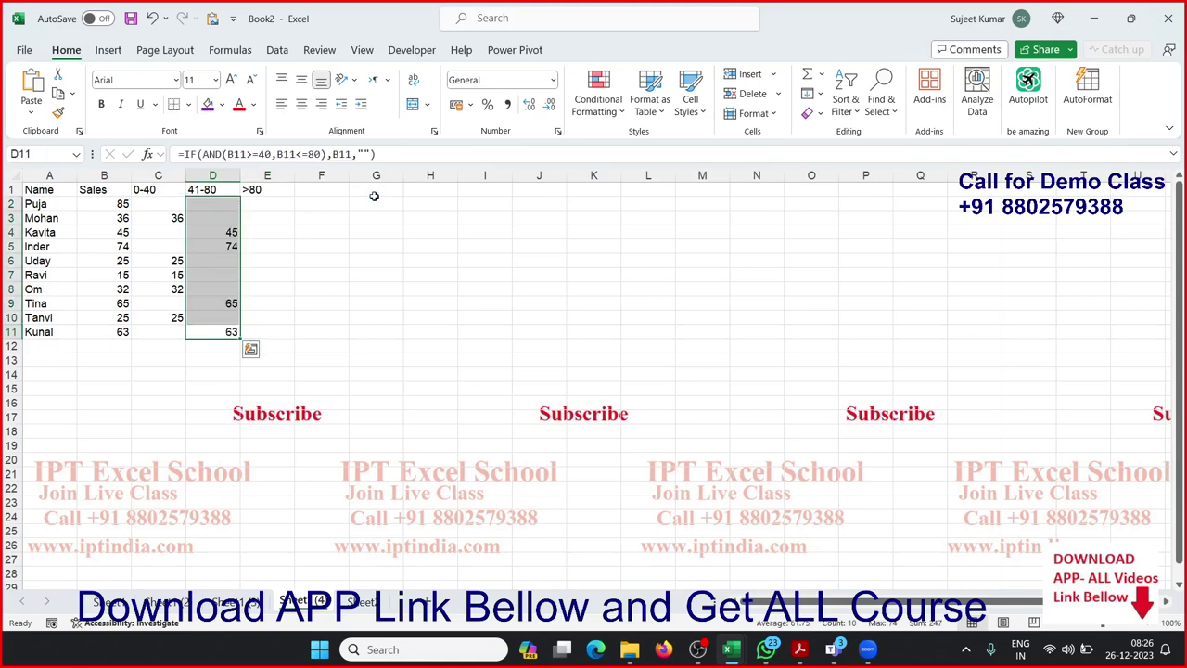
{"action": "key", "text": "ctrl+Up"}
{"action": "key", "text": "Right"}
{"action": "key", "text": "Down"}
Fill E2:E11 with =IF(B2>80,B2,"") to show sales above 80.
{"action": "type", "text": "="}
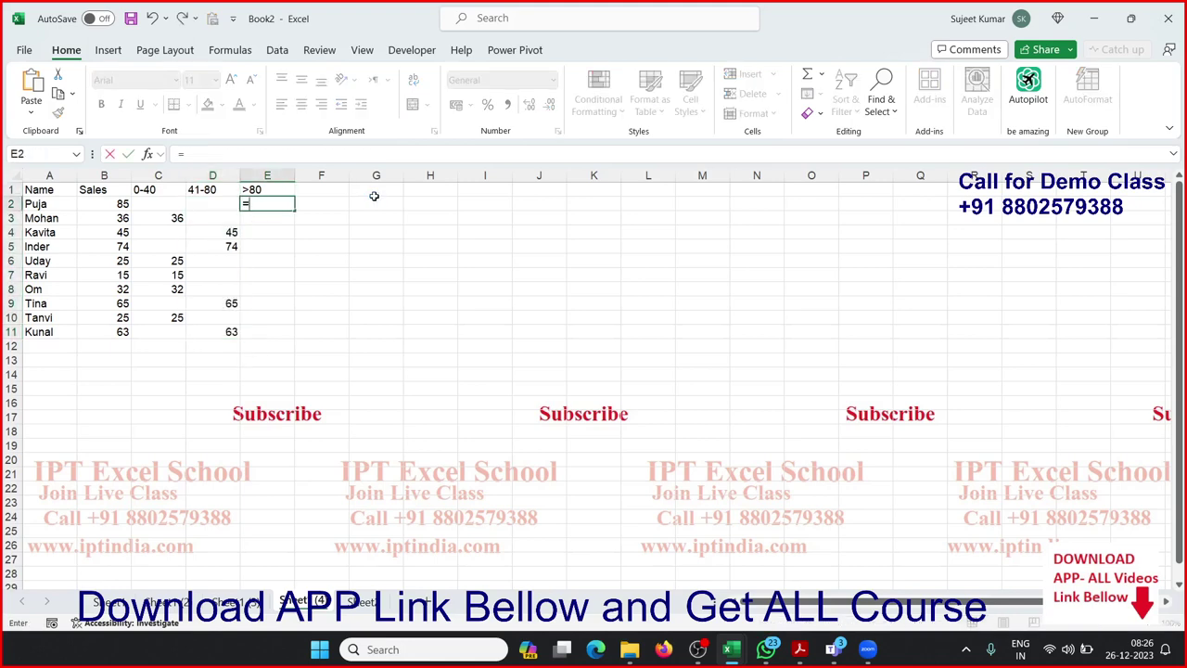
{"action": "type", "text": "IF("}
{"action": "key", "text": "Left"}
{"action": "key", "text": "Left"}
{"action": "key", "text": "Left"}
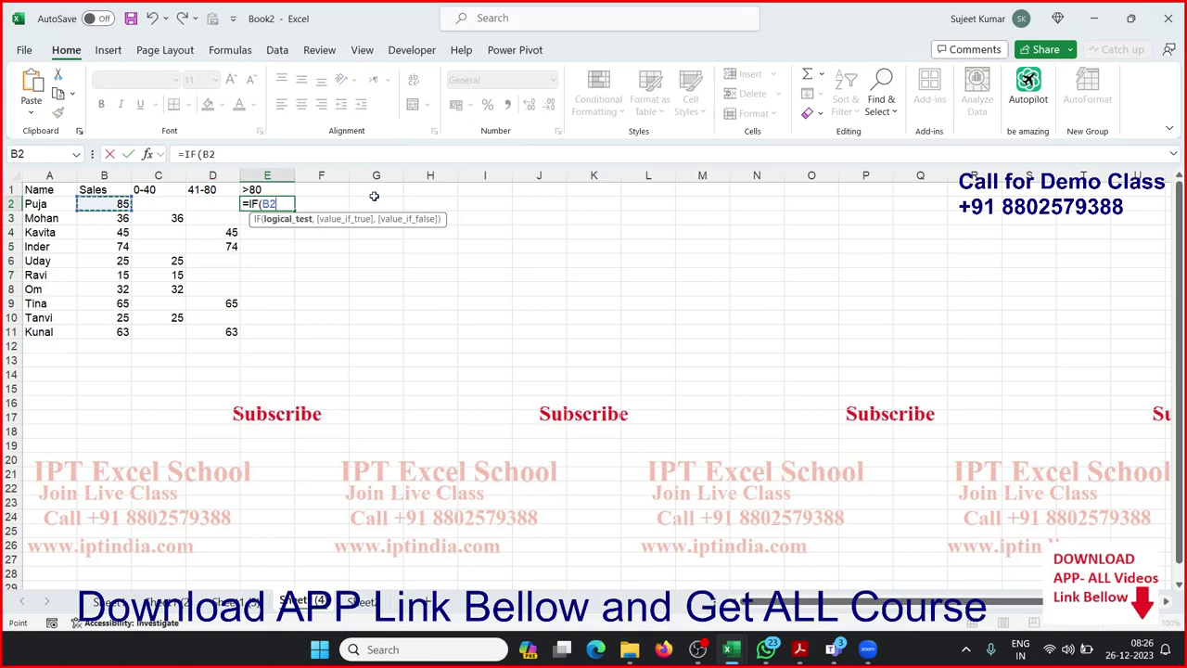
{"action": "type", "text": ">"}
{"action": "type", "text": ","}
{"action": "key", "text": "Left"}
{"action": "key", "text": "Left"}
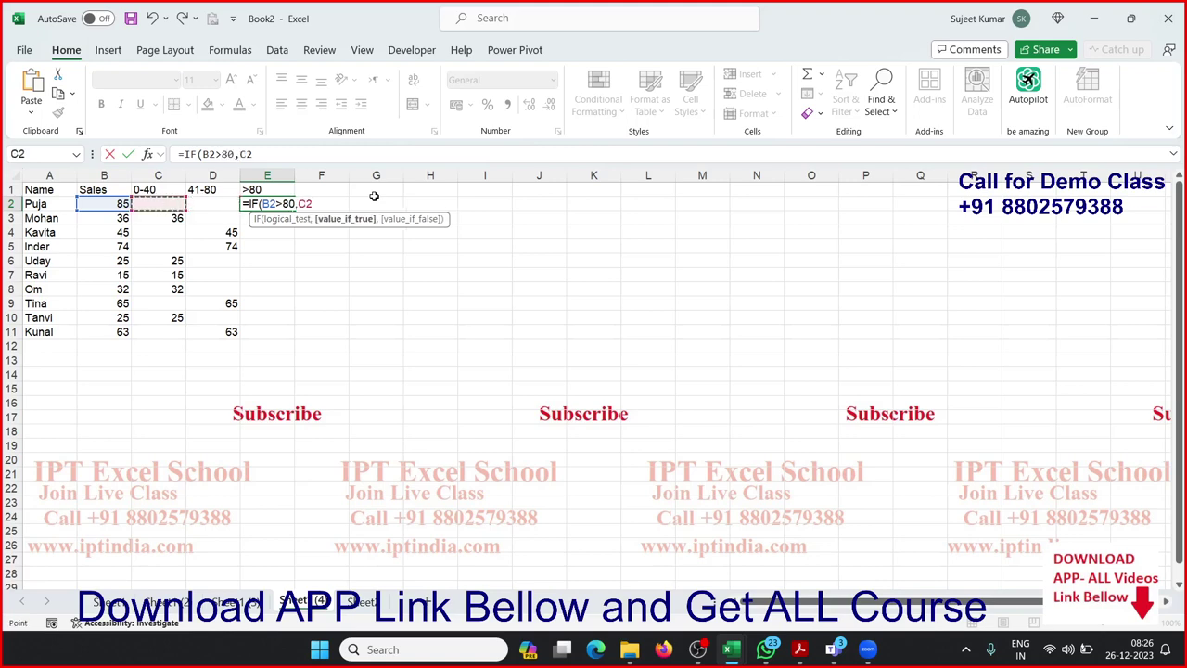
{"action": "key", "text": "Left"}
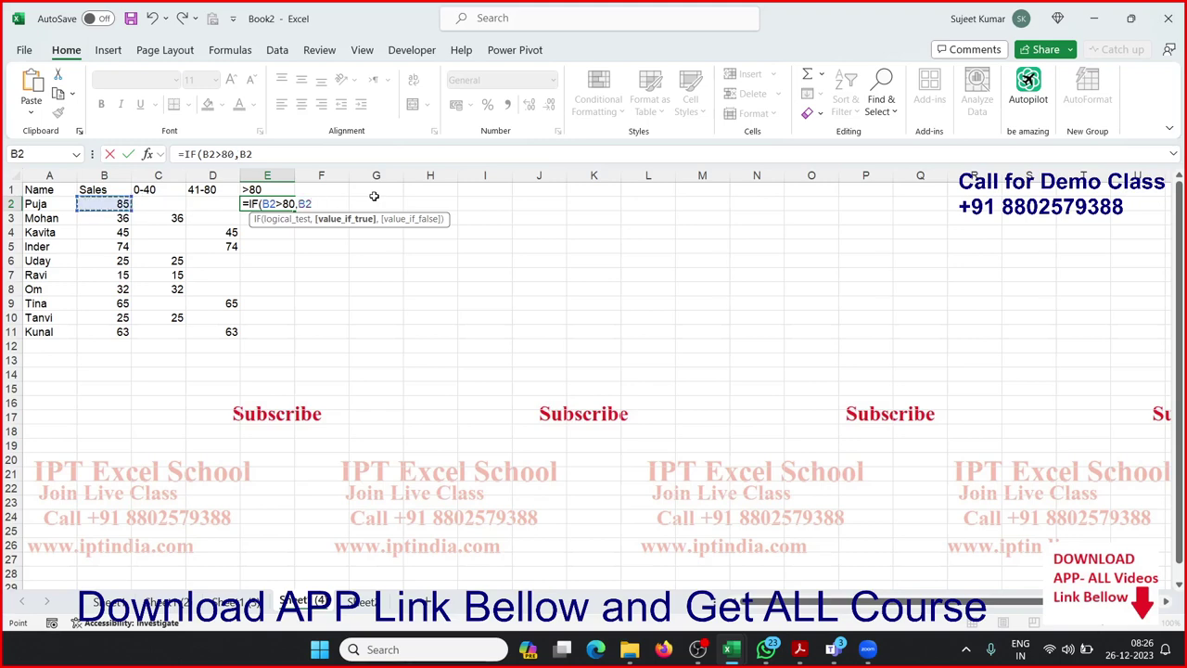
{"action": "type", "text": ",\"\")"}
{"action": "key", "text": "Return"}
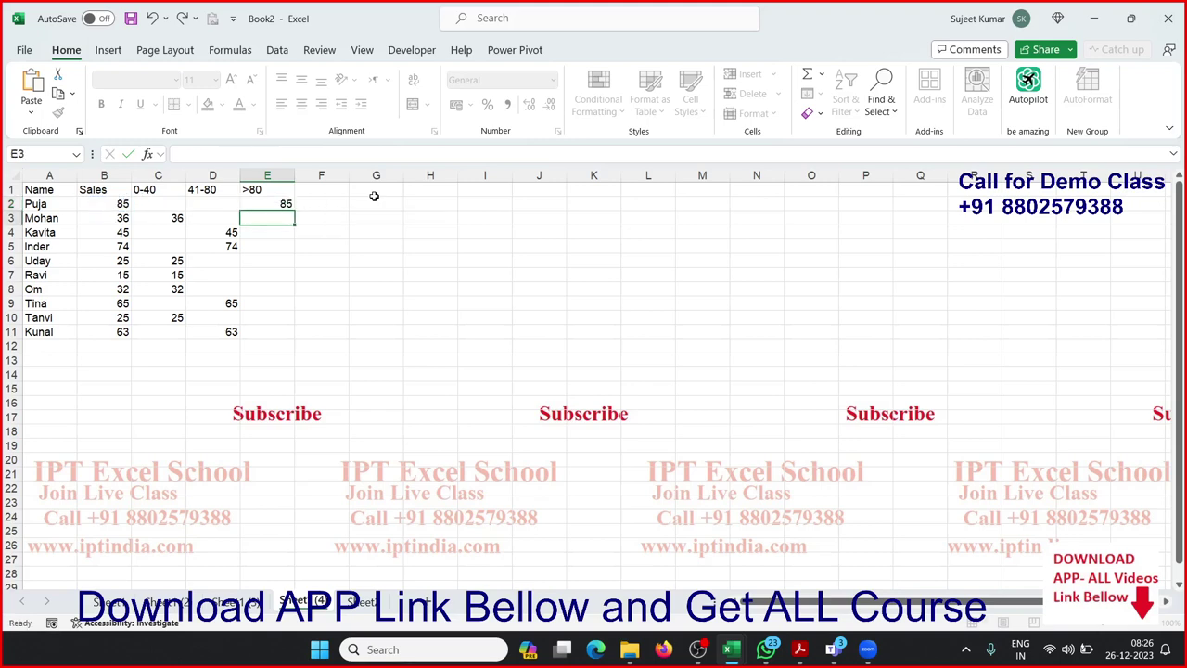
{"action": "key", "text": "Left"}
{"action": "key", "text": "Left"}
{"action": "key", "text": "Left"}
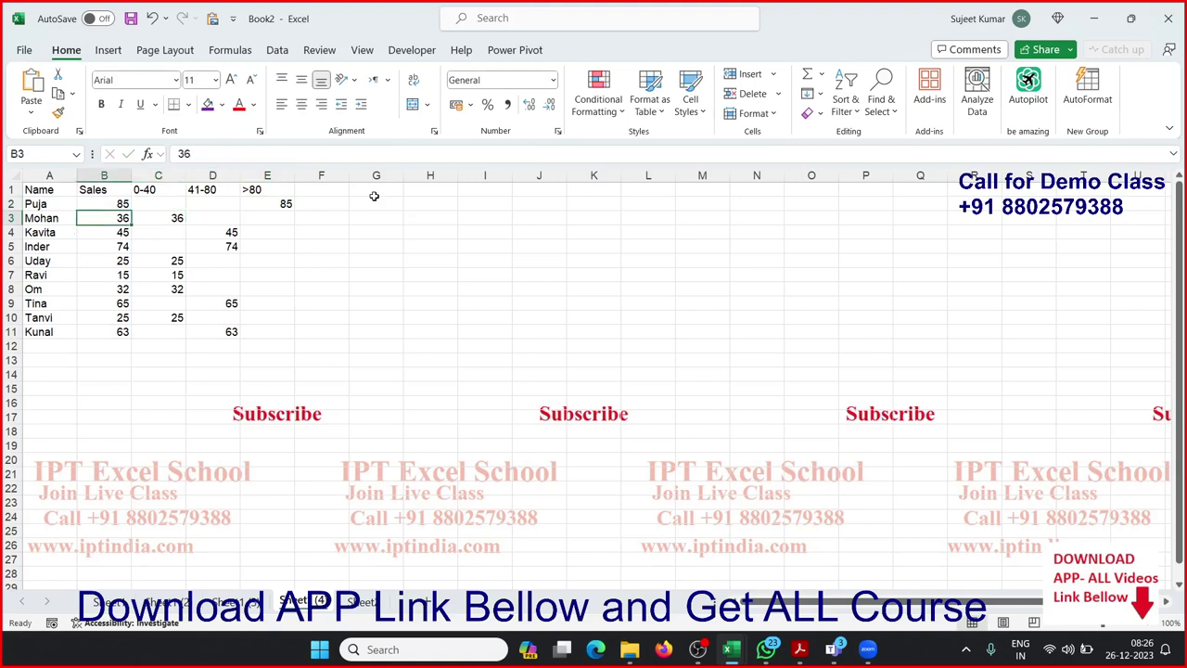
{"action": "key", "text": "ctrl+Down"}
{"action": "key", "text": "Right"}
{"action": "key", "text": "Right"}
{"action": "key", "text": "Right"}
{"action": "key", "text": "ctrl+shift+Up"}
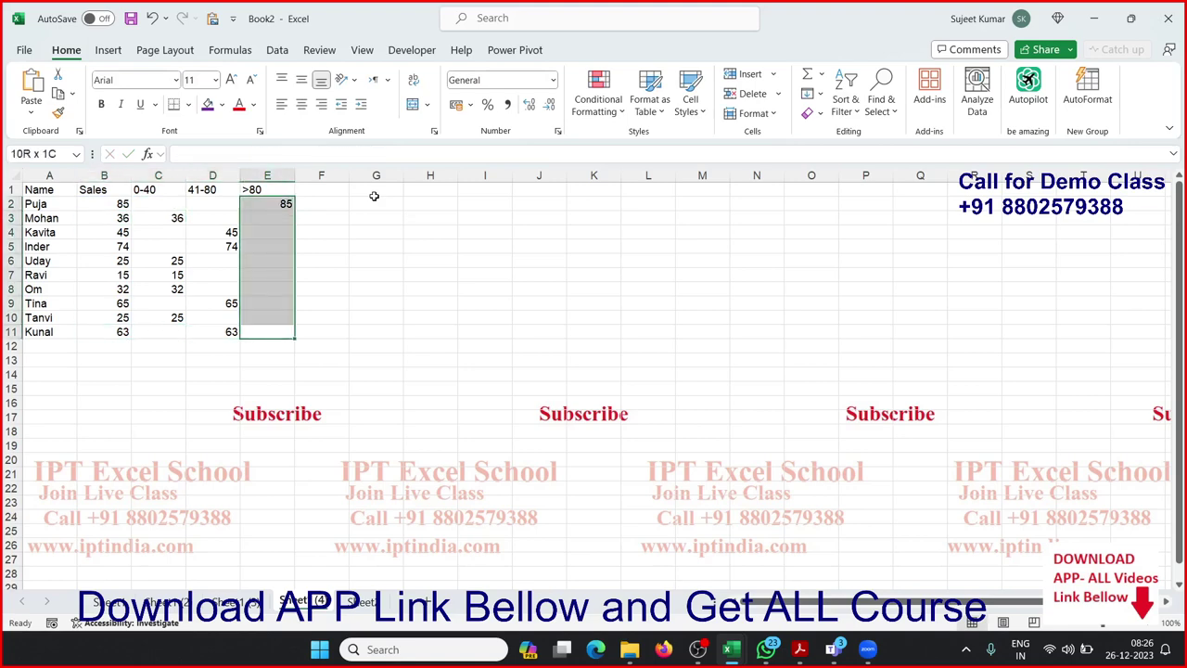
{"action": "key", "text": "ctrl+d"}
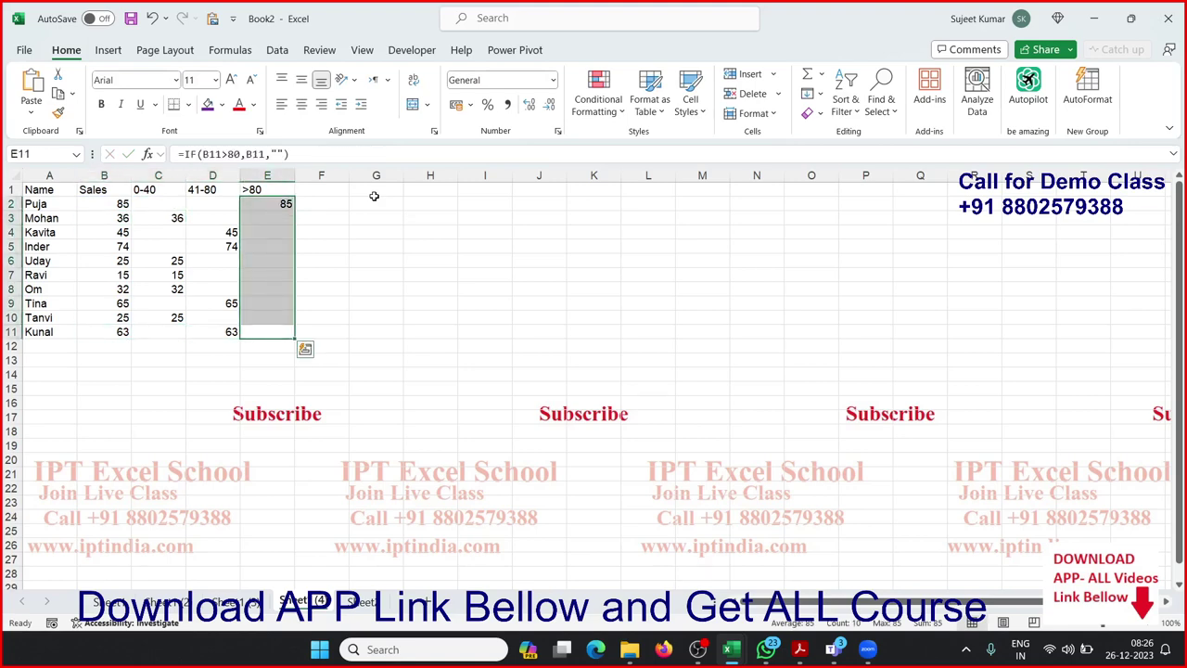
Change the Sales value in B7 from 15 to 95.
{"action": "key", "text": "Left"}
{"action": "key", "text": "Left"}
{"action": "key", "text": "Left"}
{"action": "key", "text": "Up"}
{"action": "key", "text": "Up"}
{"action": "key", "text": "Up"}
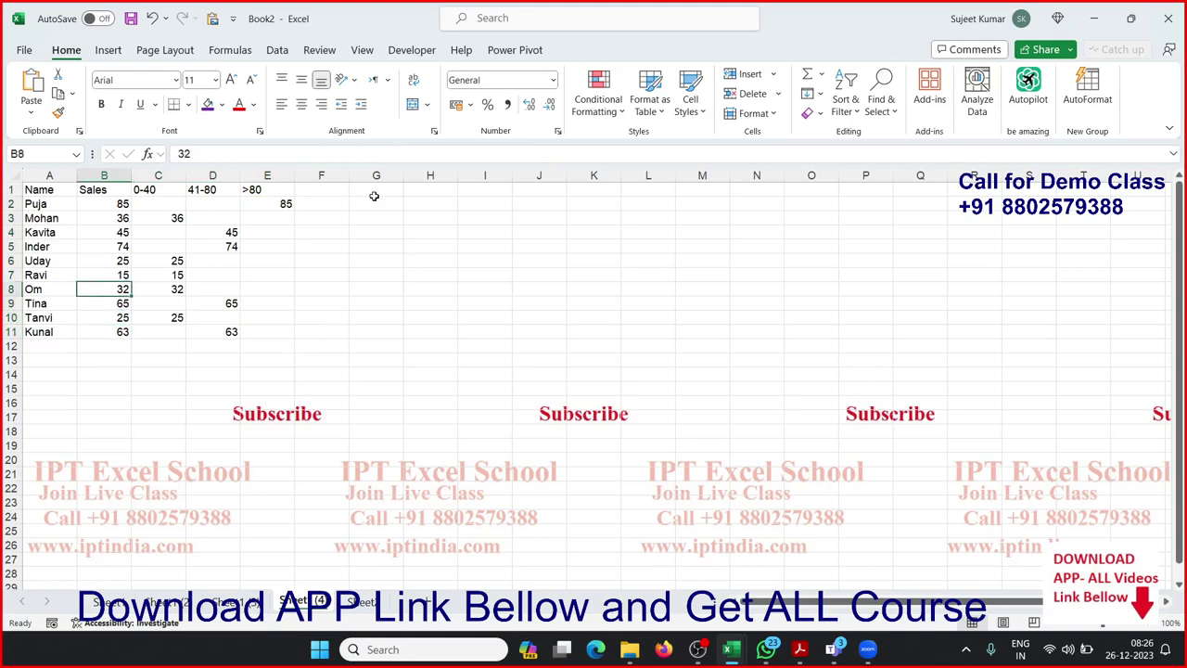
{"action": "key", "text": "Up"}
{"action": "type", "text": "95"}
{"action": "key", "text": "Return"}
{"action": "left_click", "coordinate": [507, 199]}
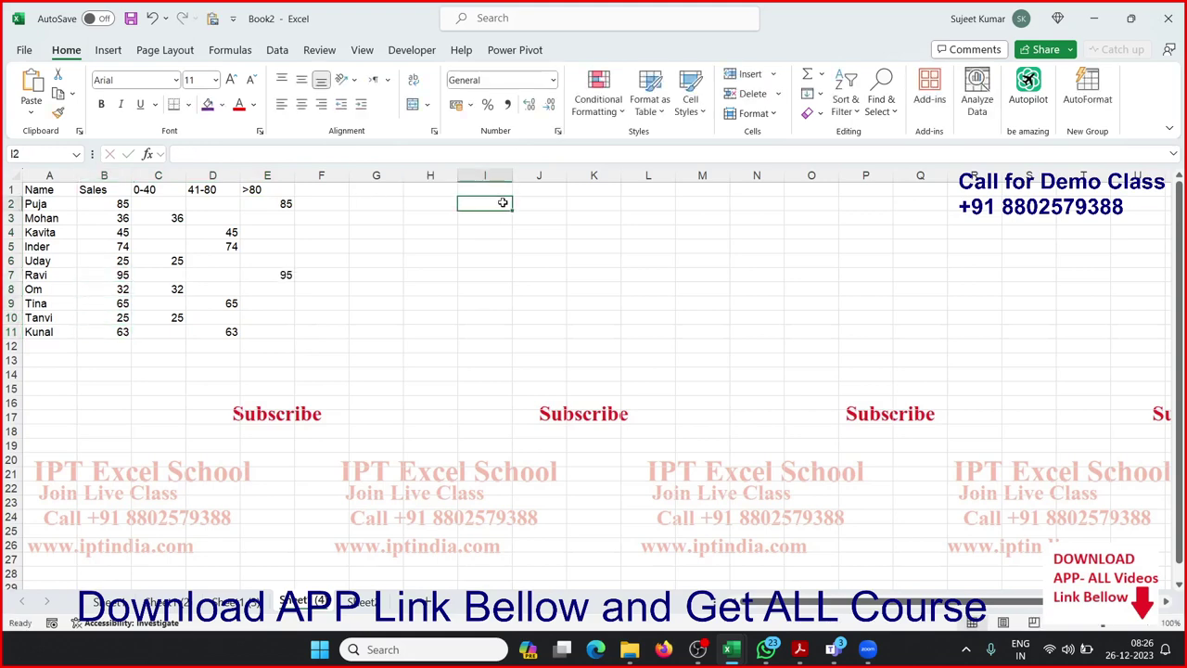
{"action": "left_click", "coordinate": [411, 210]}
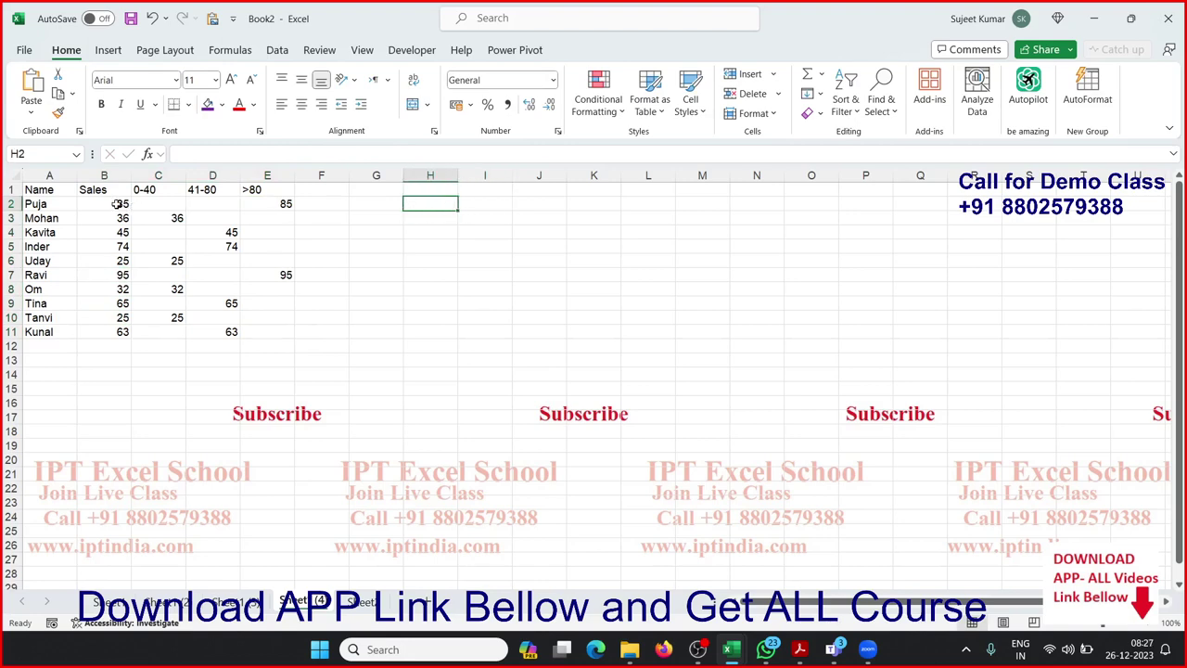
Insert a blank clustered column chart over columns G–M, widen it, and open Select Data.
{"action": "left_click", "coordinate": [108, 50]}
{"action": "left_click", "coordinate": [460, 74]}
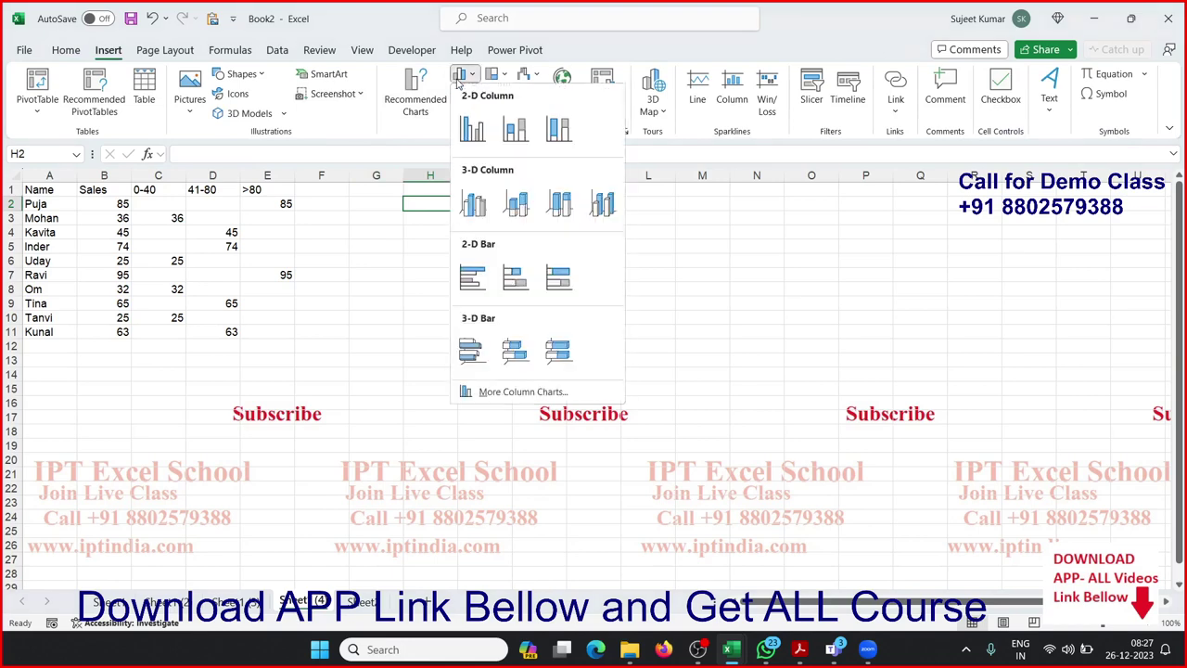
{"action": "left_click", "coordinate": [472, 129]}
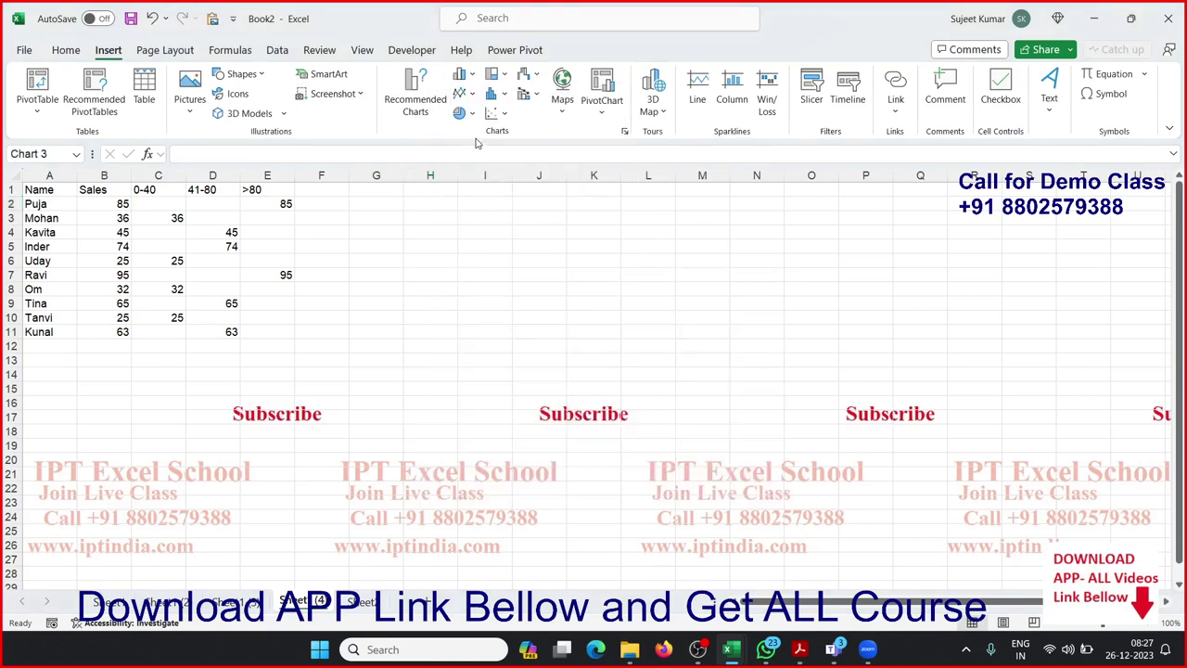
{"action": "left_click_drag", "start_coordinate": [461, 297], "coordinate": [405, 215]}
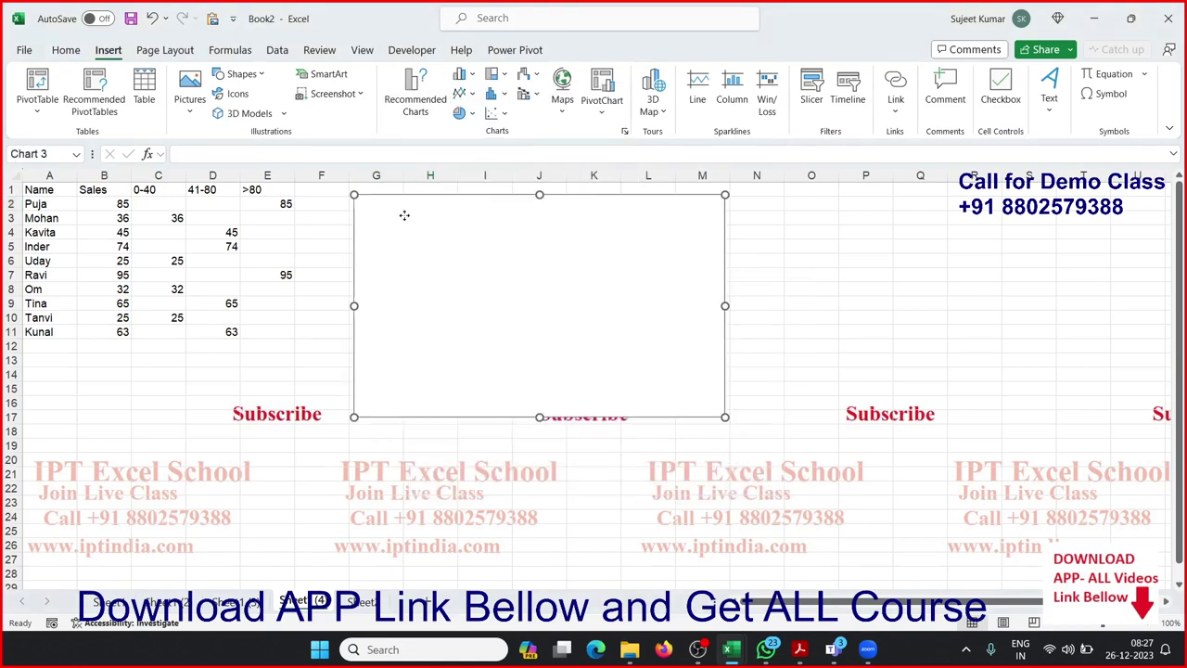
{"action": "left_click_drag", "start_coordinate": [724, 416], "coordinate": [840, 425]}
{"action": "right_click", "coordinate": [671, 337]}
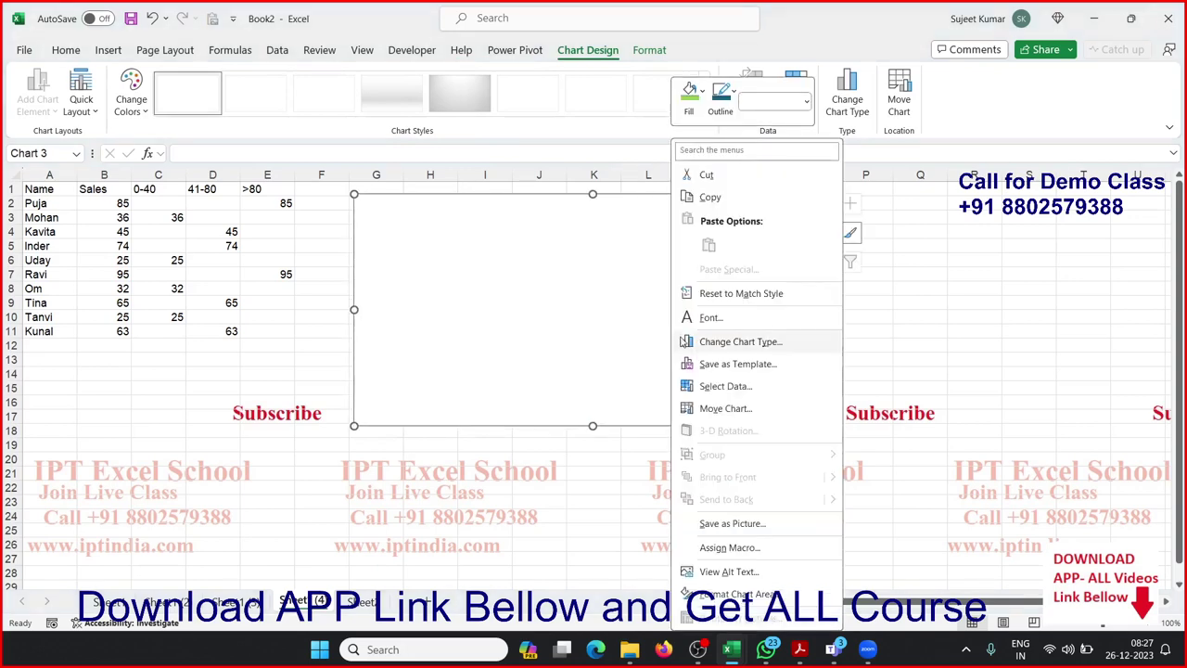
{"action": "left_click", "coordinate": [721, 387]}
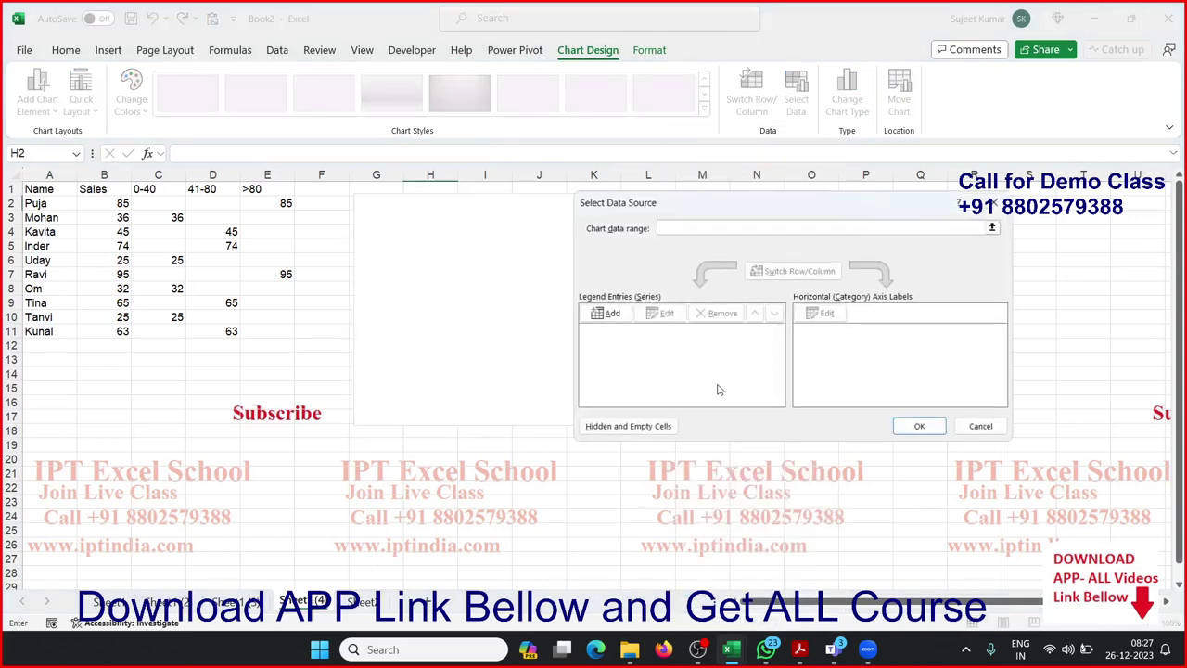
Add the 0-40 (C2:C11) and 41-80 (D2:D11) series, named from headers C1 and D1.
{"action": "left_click", "coordinate": [607, 314]}
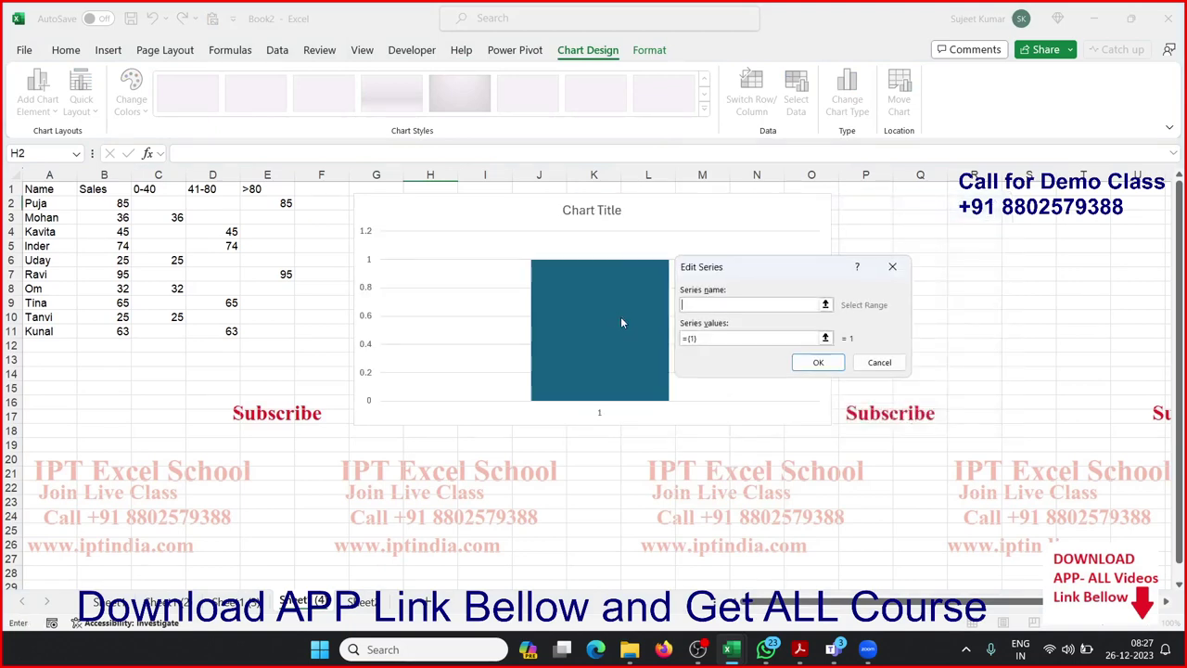
{"action": "left_click", "coordinate": [159, 190]}
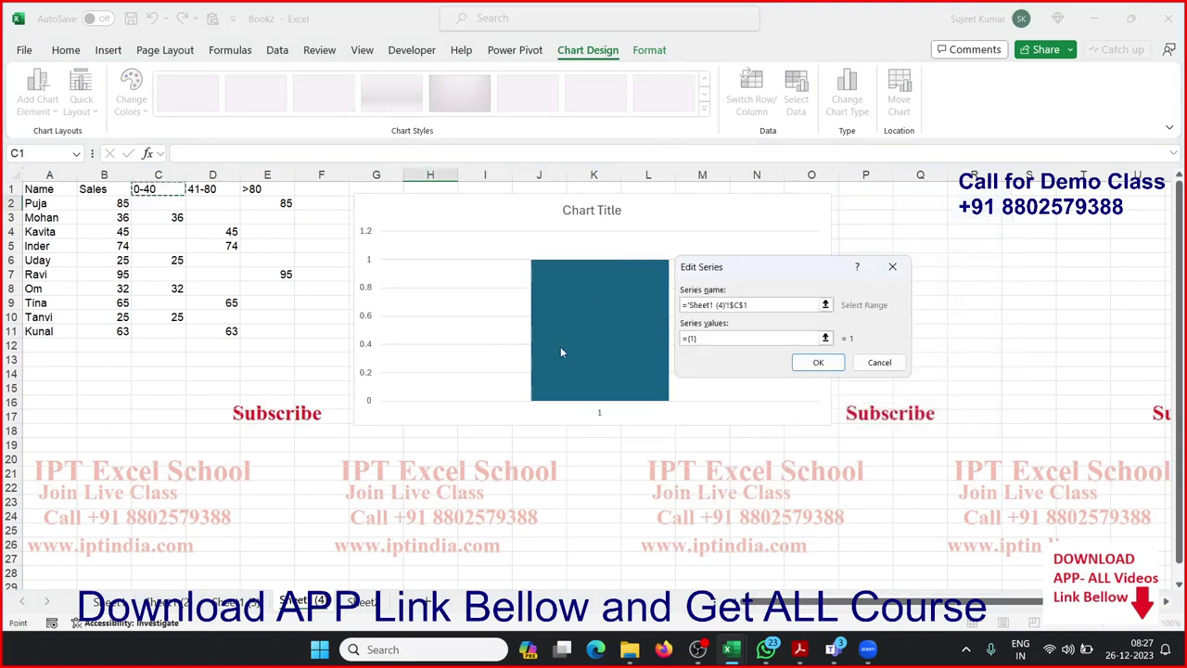
{"action": "left_click", "coordinate": [713, 338]}
{"action": "type", "text": "="}
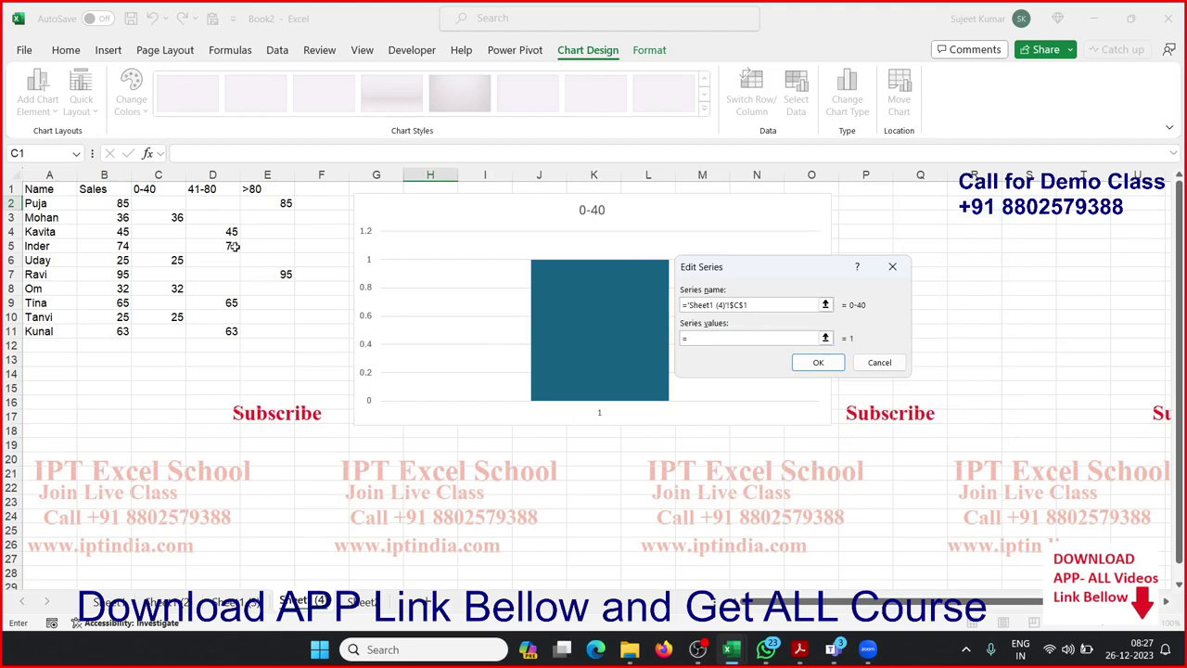
{"action": "left_click_drag", "start_coordinate": [171, 204], "coordinate": [177, 329]}
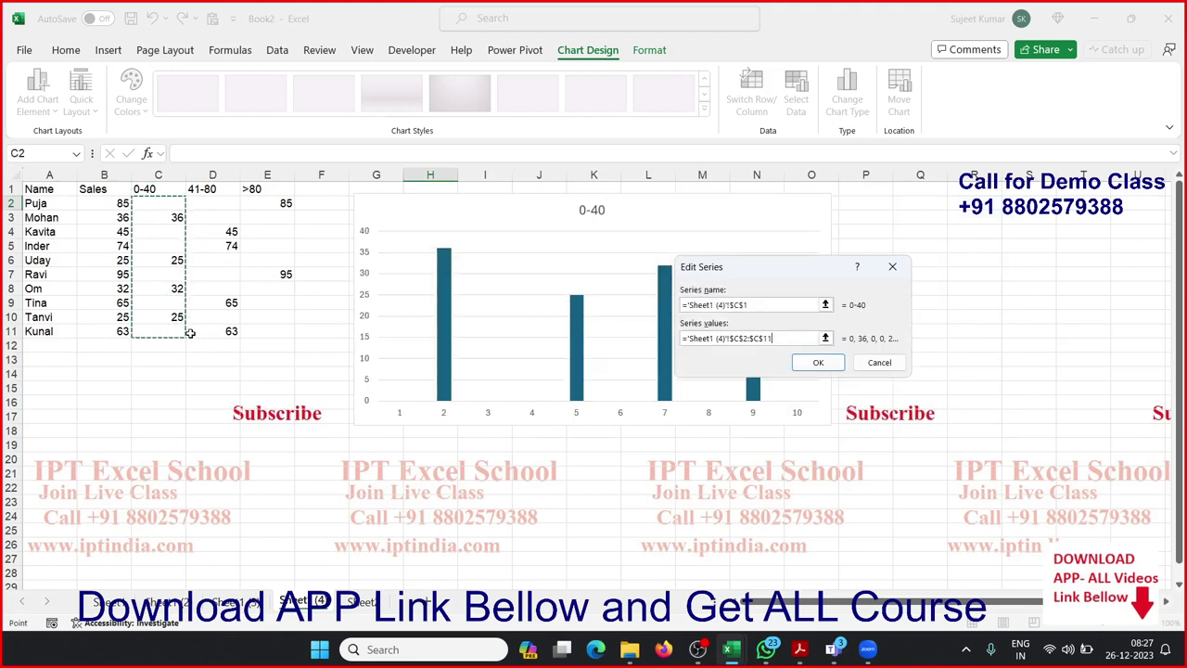
{"action": "left_click", "coordinate": [807, 366]}
{"action": "left_click", "coordinate": [624, 319]}
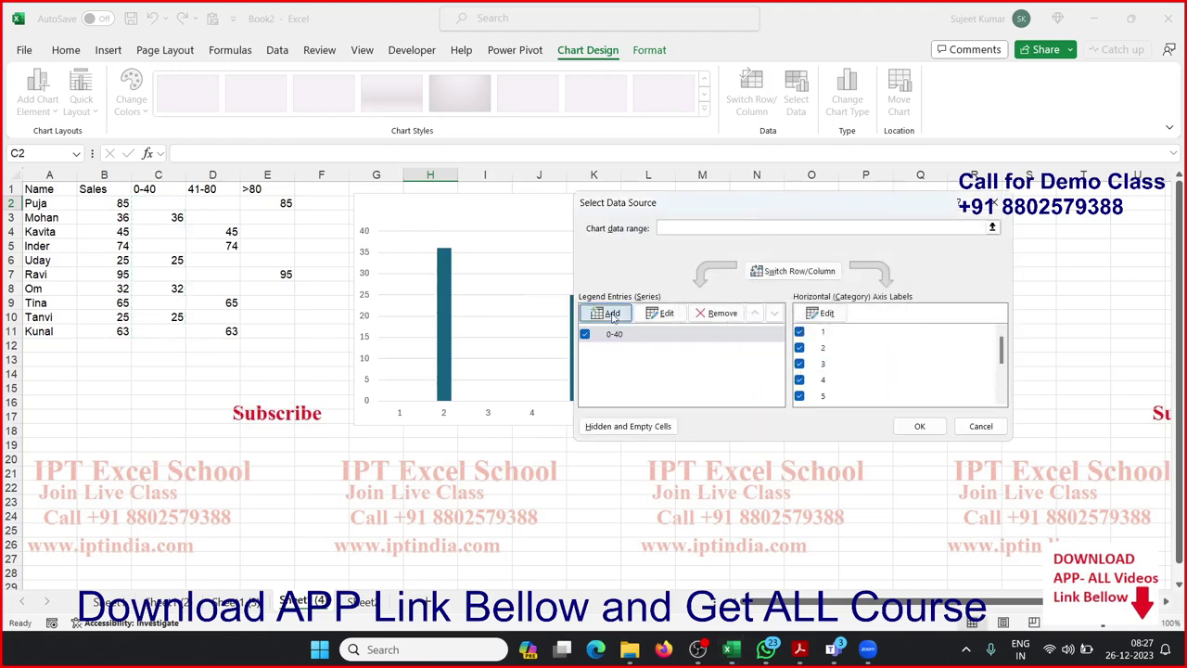
{"action": "left_click", "coordinate": [213, 189]}
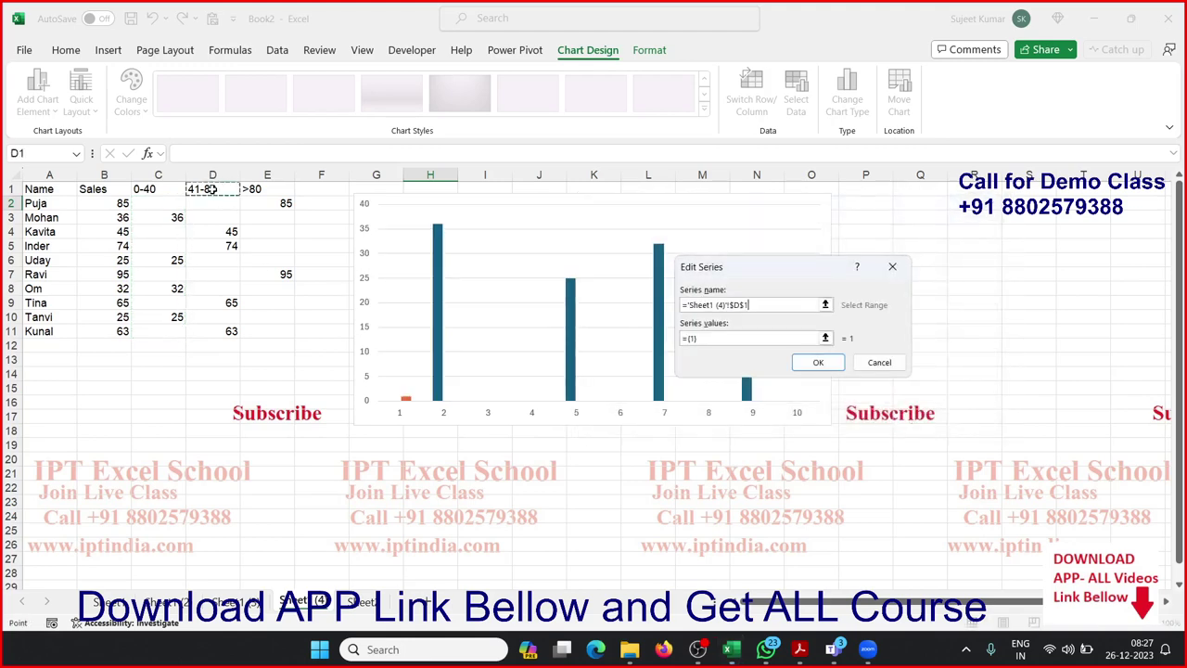
{"action": "left_click", "coordinate": [717, 340]}
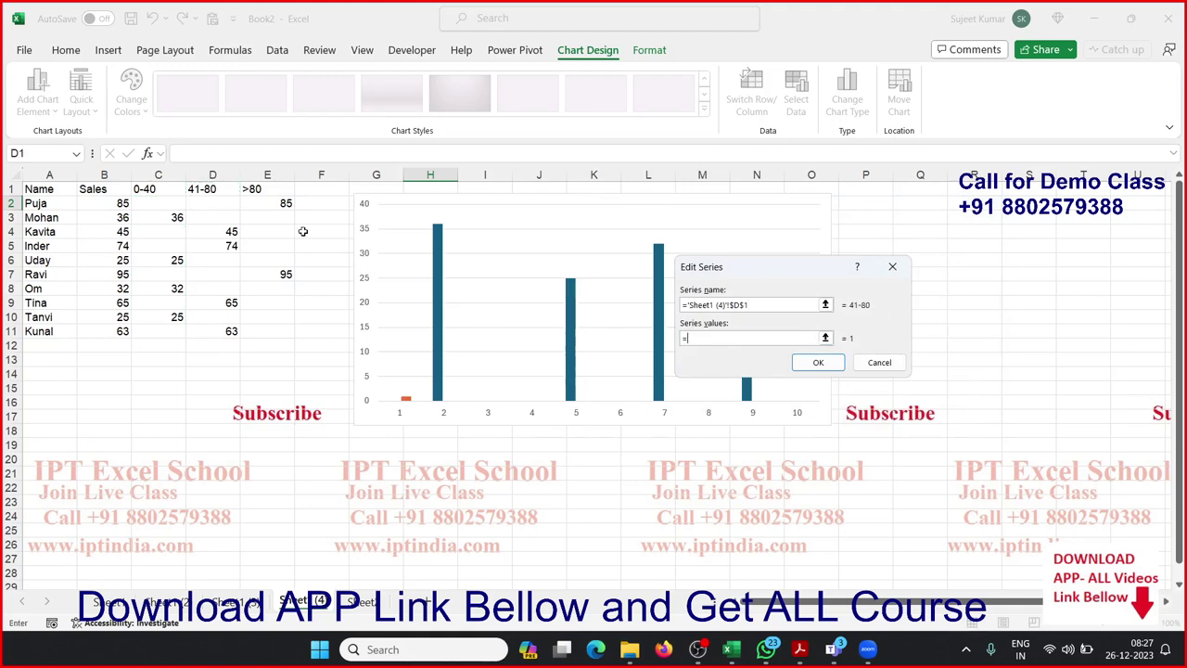
{"action": "left_click_drag", "start_coordinate": [202, 203], "coordinate": [209, 330]}
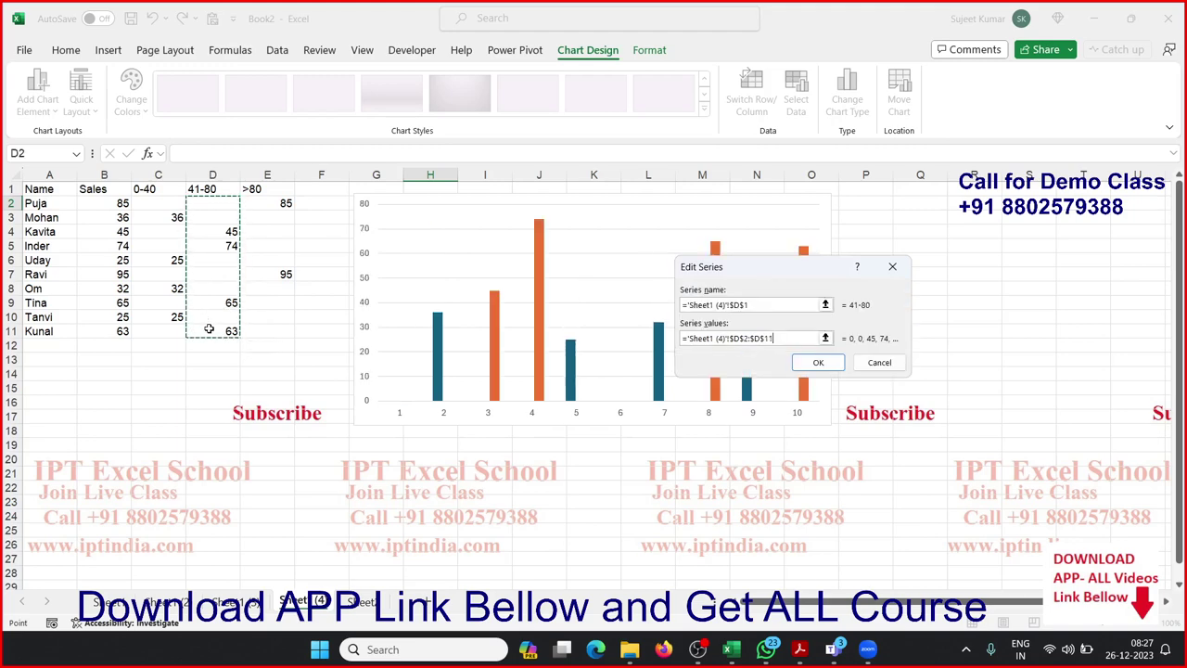
{"action": "left_click", "coordinate": [817, 362]}
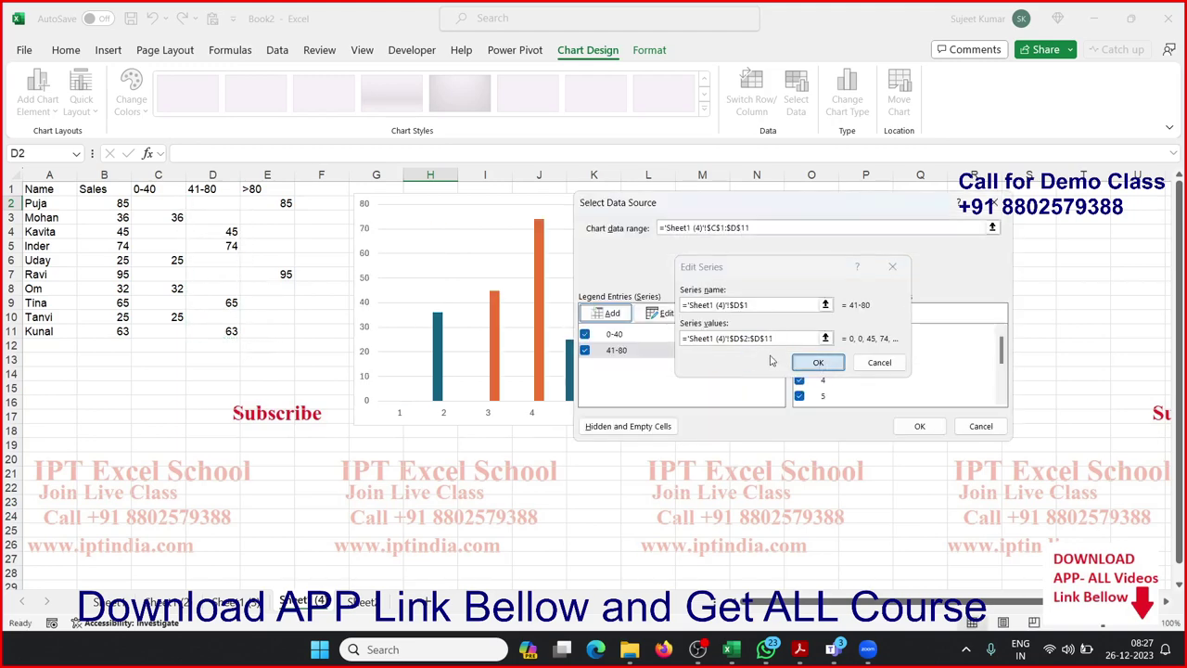
Add the >80 series named from E1 with values E2:E11.
{"action": "left_click", "coordinate": [620, 315]}
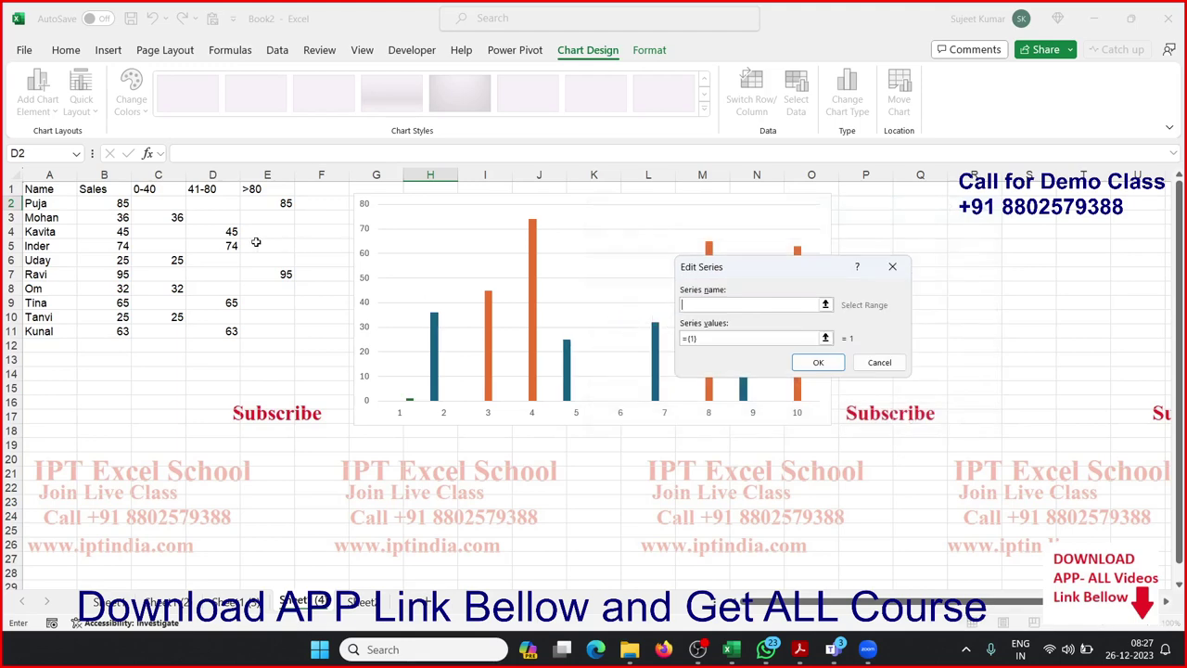
{"action": "left_click", "coordinate": [261, 190]}
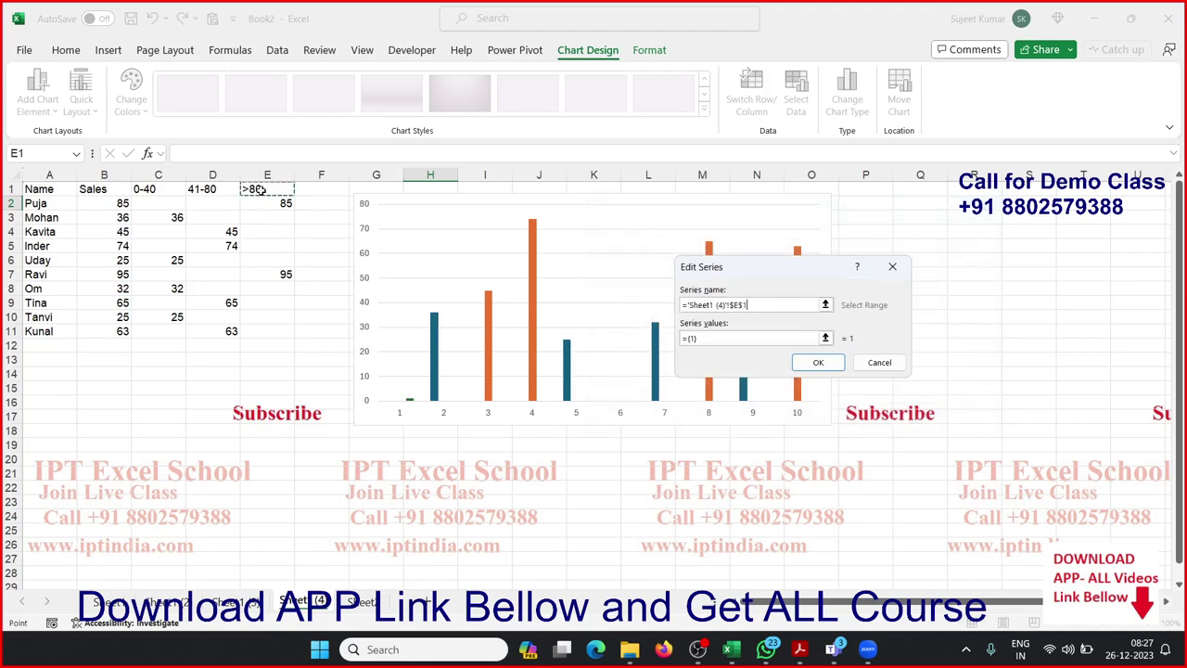
{"action": "left_click", "coordinate": [712, 338]}
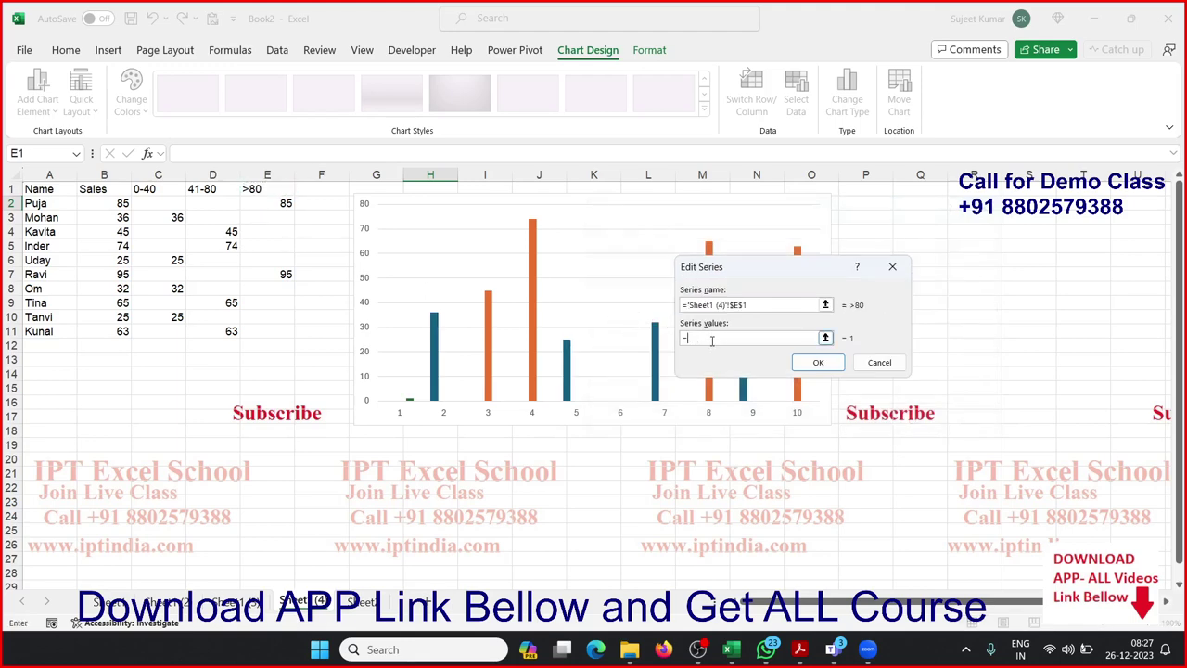
{"action": "left_click_drag", "start_coordinate": [278, 203], "coordinate": [280, 335]}
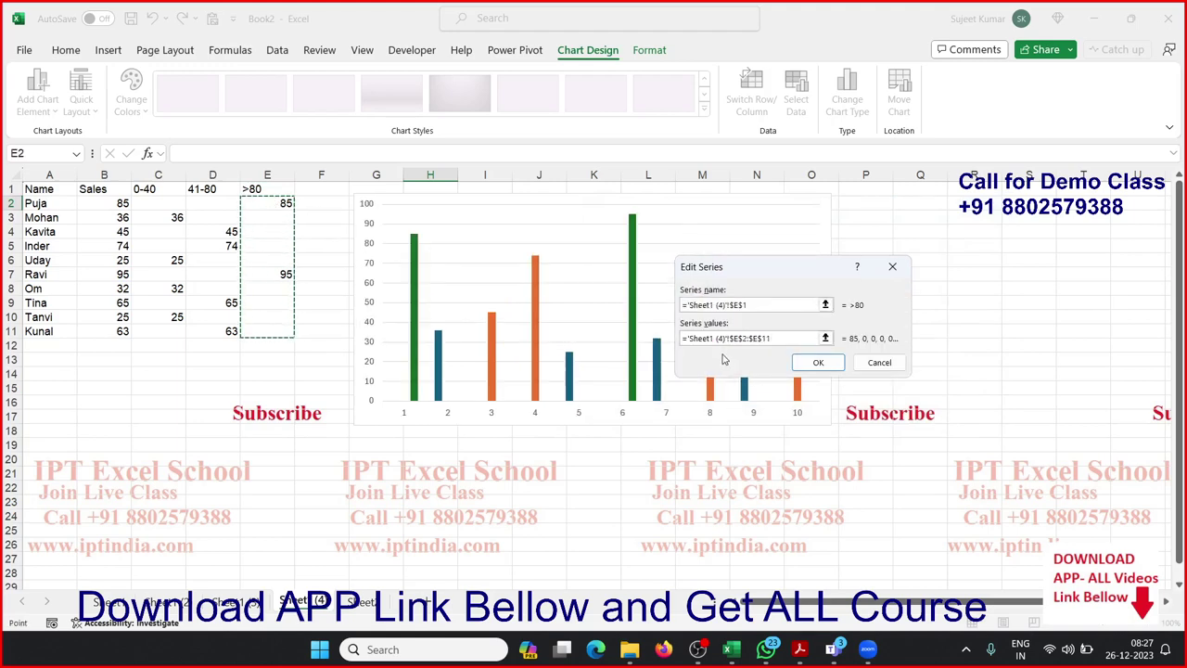
{"action": "left_click", "coordinate": [818, 362]}
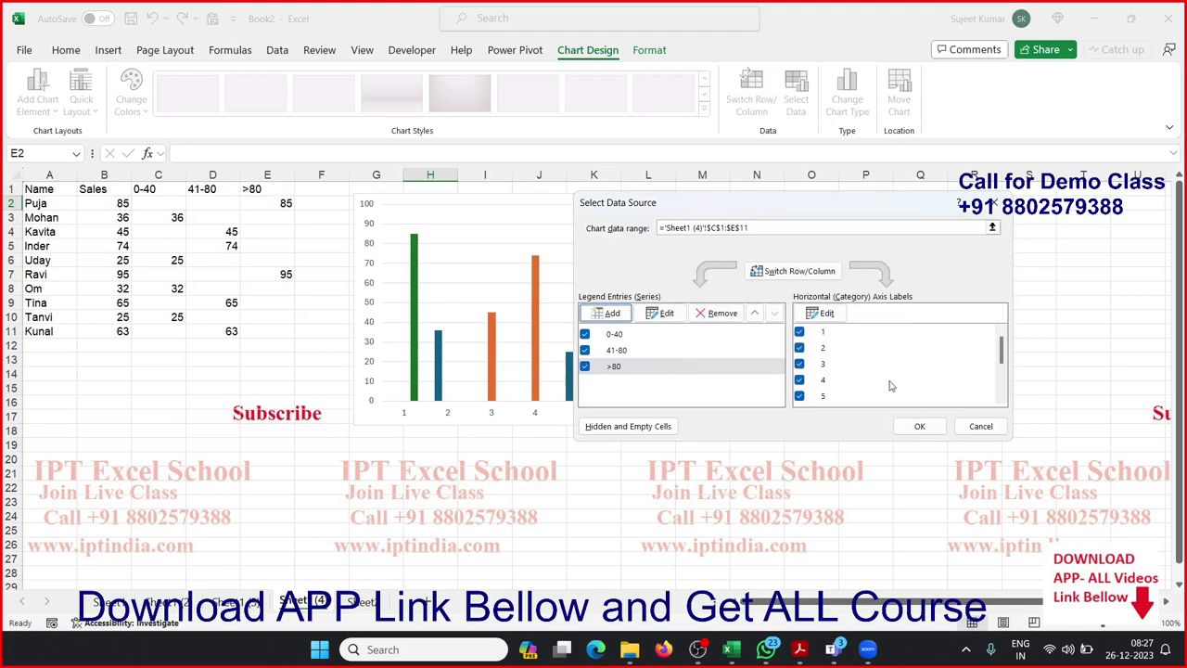
Set the horizontal axis labels to the names in A2:A11 and apply the changes.
{"action": "left_click", "coordinate": [820, 312]}
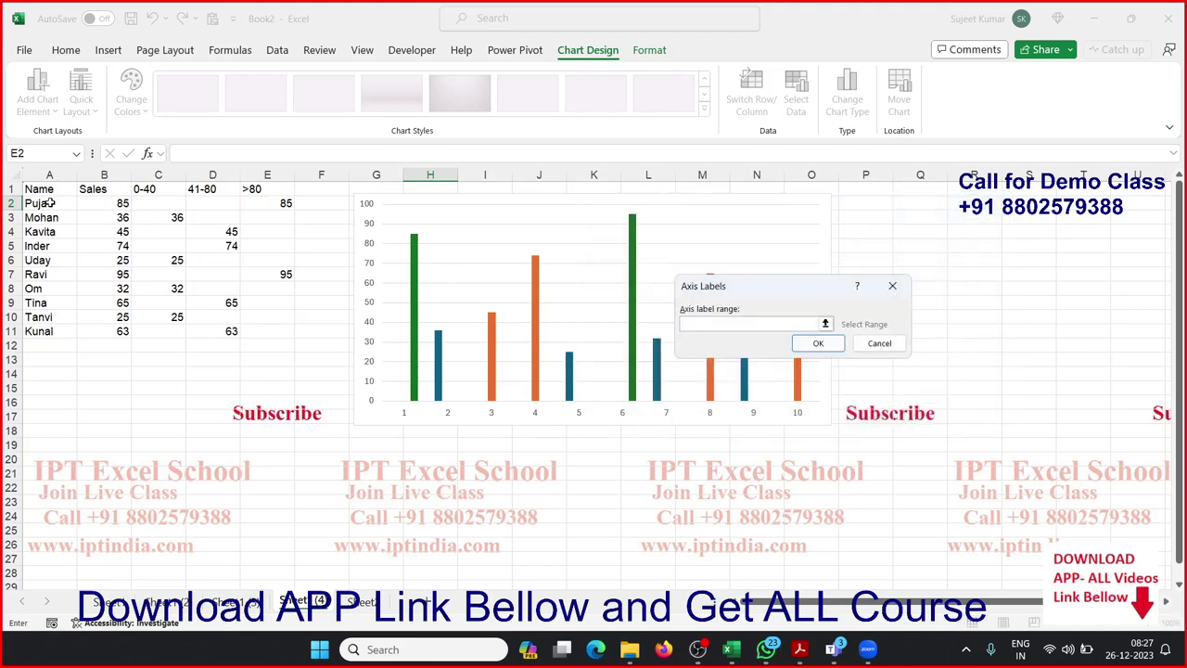
{"action": "left_click_drag", "start_coordinate": [51, 203], "coordinate": [59, 324]}
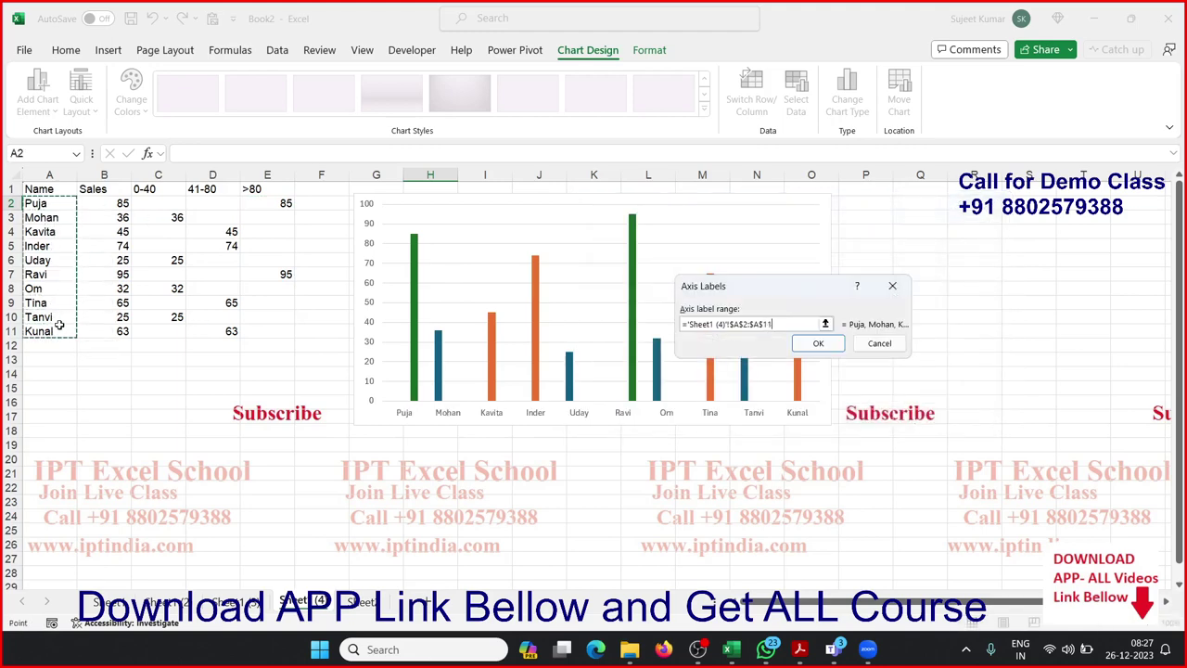
{"action": "left_click", "coordinate": [818, 343]}
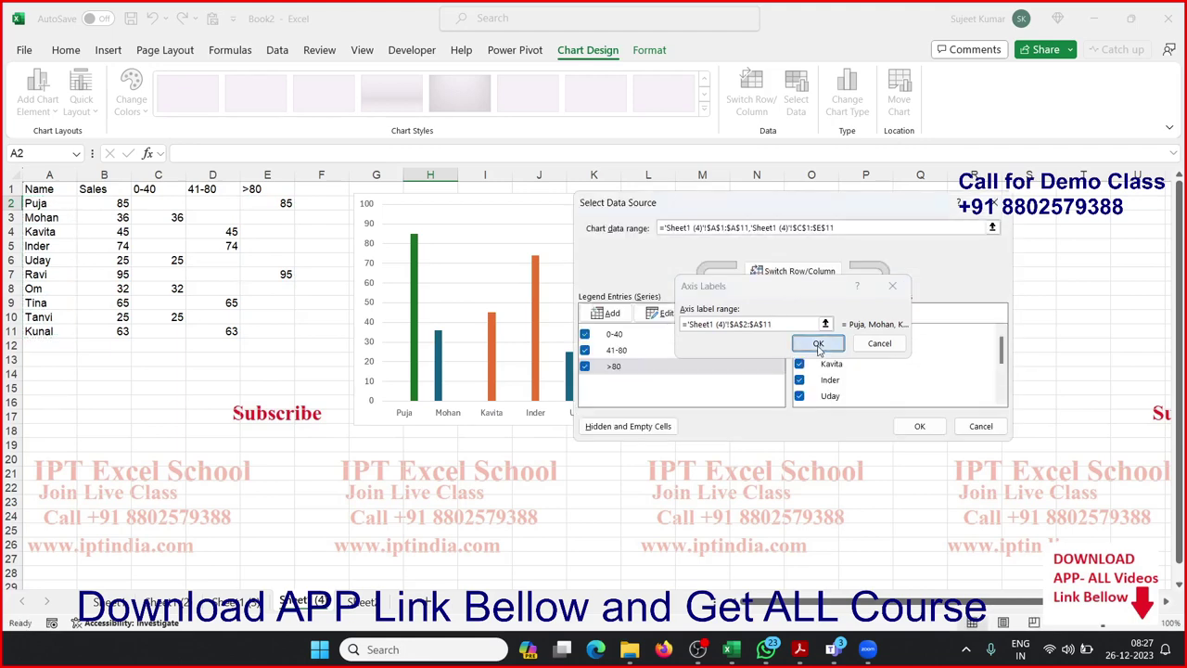
{"action": "left_click", "coordinate": [918, 426]}
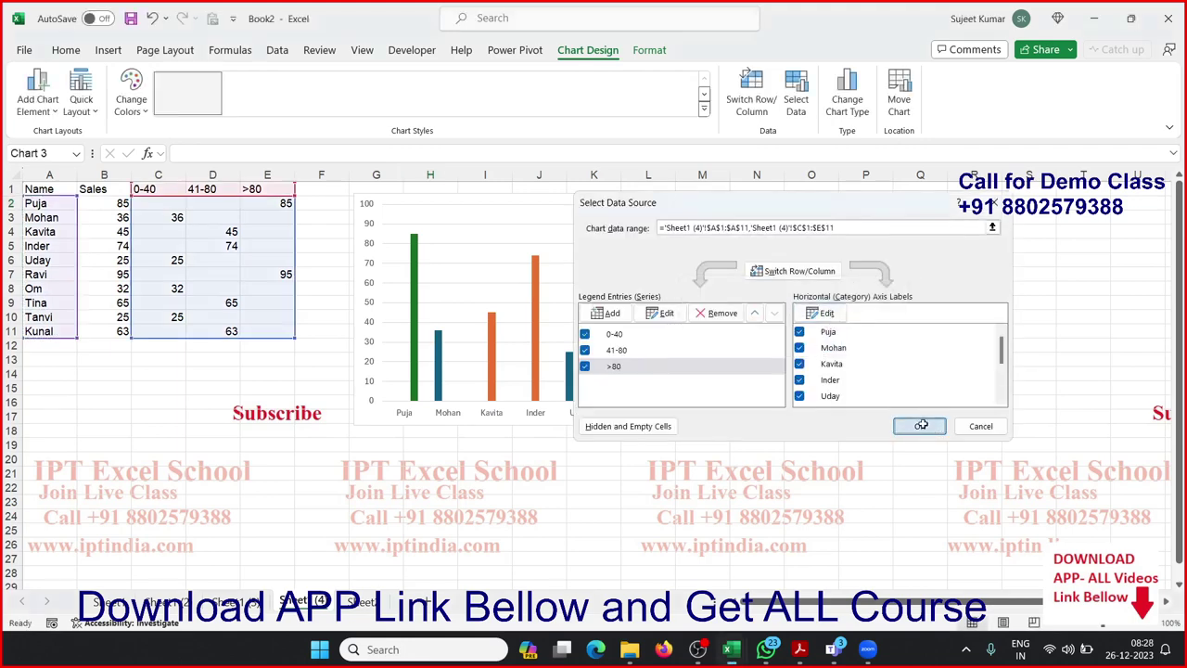
Format the 41-80 series with a 10% gap width and 73% series overlap.
{"action": "left_click", "coordinate": [534, 321]}
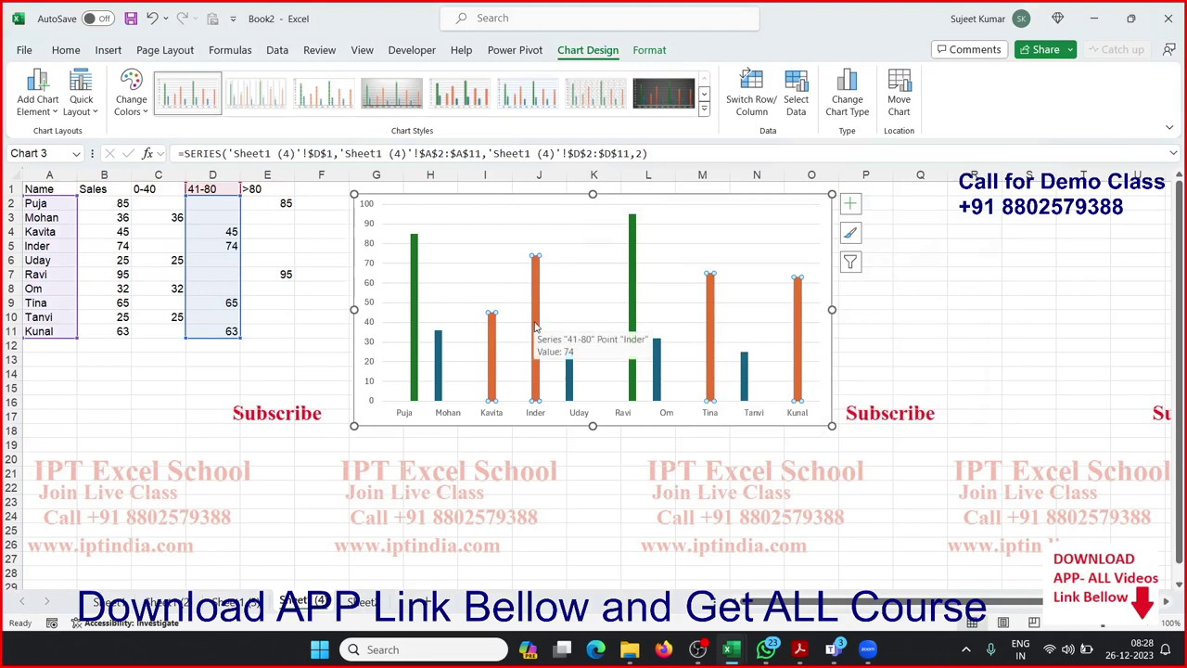
{"action": "right_click", "coordinate": [534, 327]}
{"action": "left_click", "coordinate": [580, 497]}
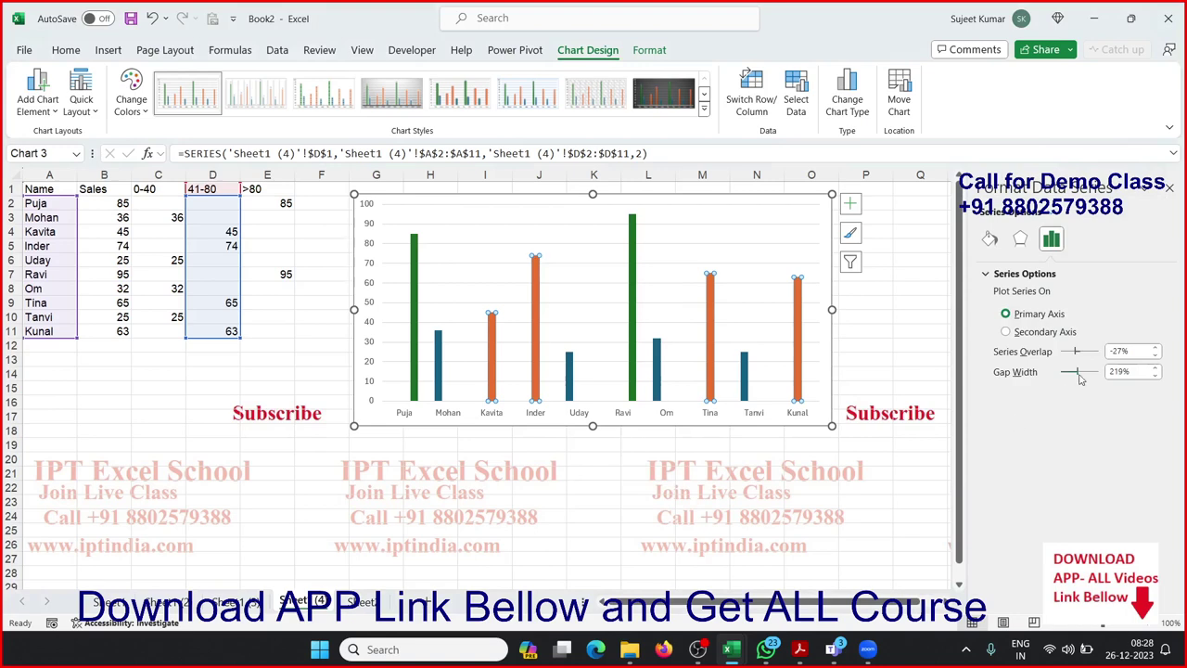
{"action": "left_click_drag", "start_coordinate": [1074, 373], "coordinate": [1057, 375]}
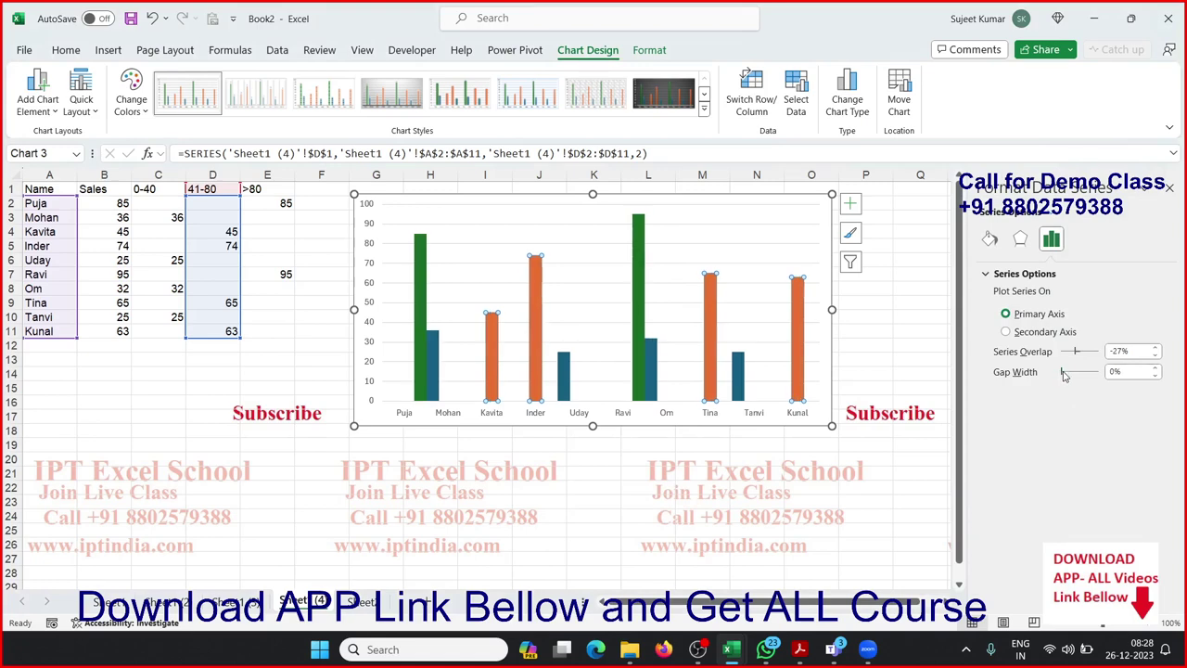
{"action": "mouse_move", "coordinate": [1066, 373]}
{"action": "left_mouse_down"}
{"action": "mouse_move", "coordinate": [1068, 358]}
{"action": "mouse_move", "coordinate": [1088, 357]}
{"action": "left_mouse_up"}
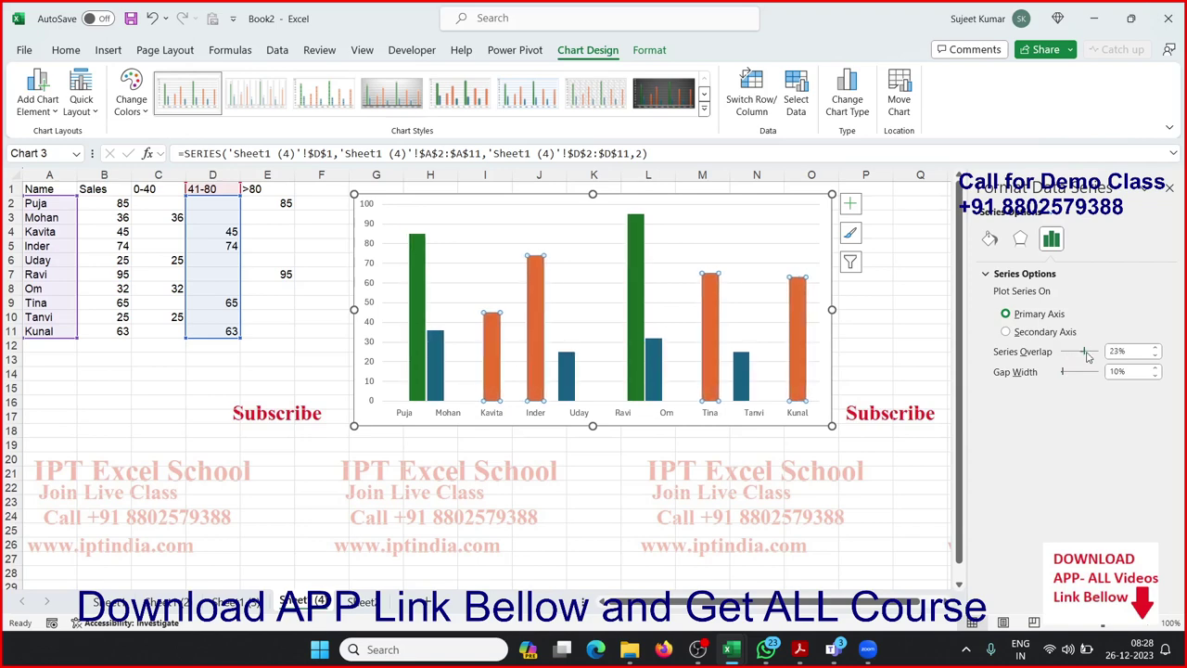
{"action": "left_click_drag", "start_coordinate": [1088, 357], "coordinate": [1100, 357]}
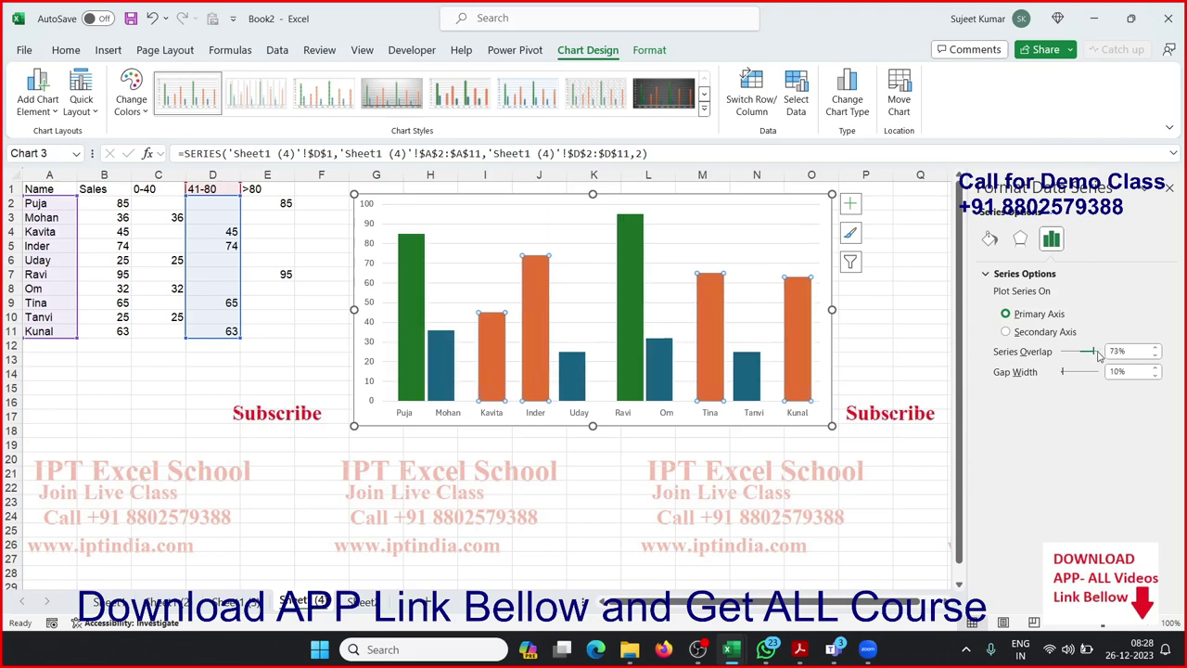
{"action": "left_click", "coordinate": [1168, 188]}
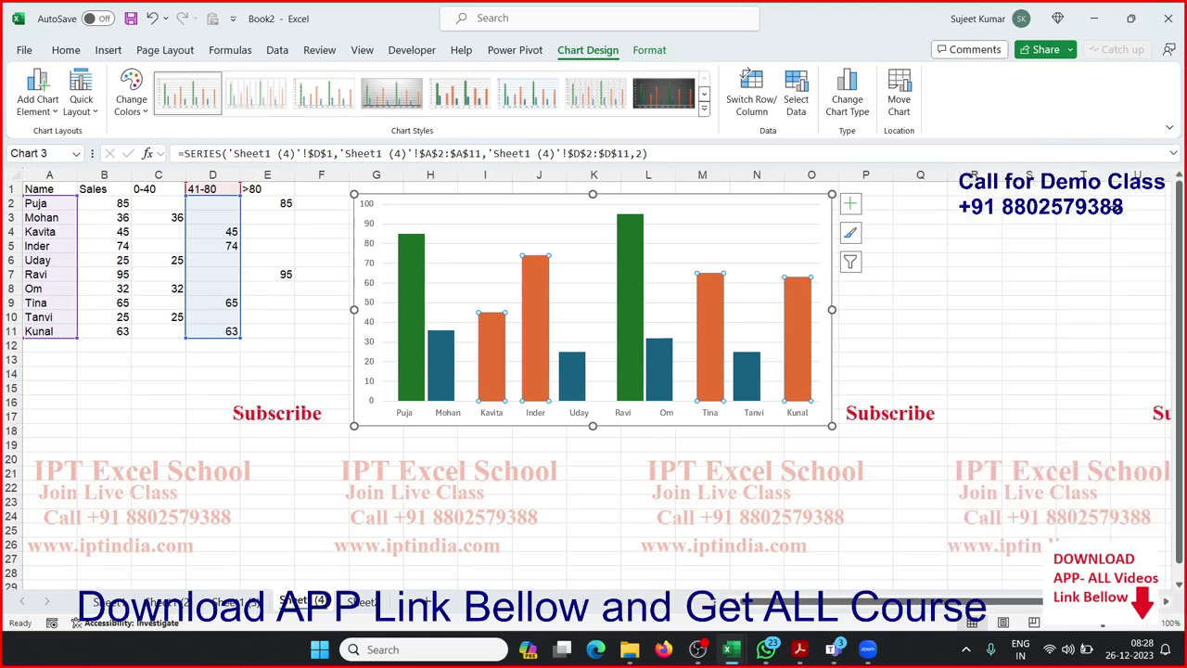
{"action": "left_click", "coordinate": [1036, 258]}
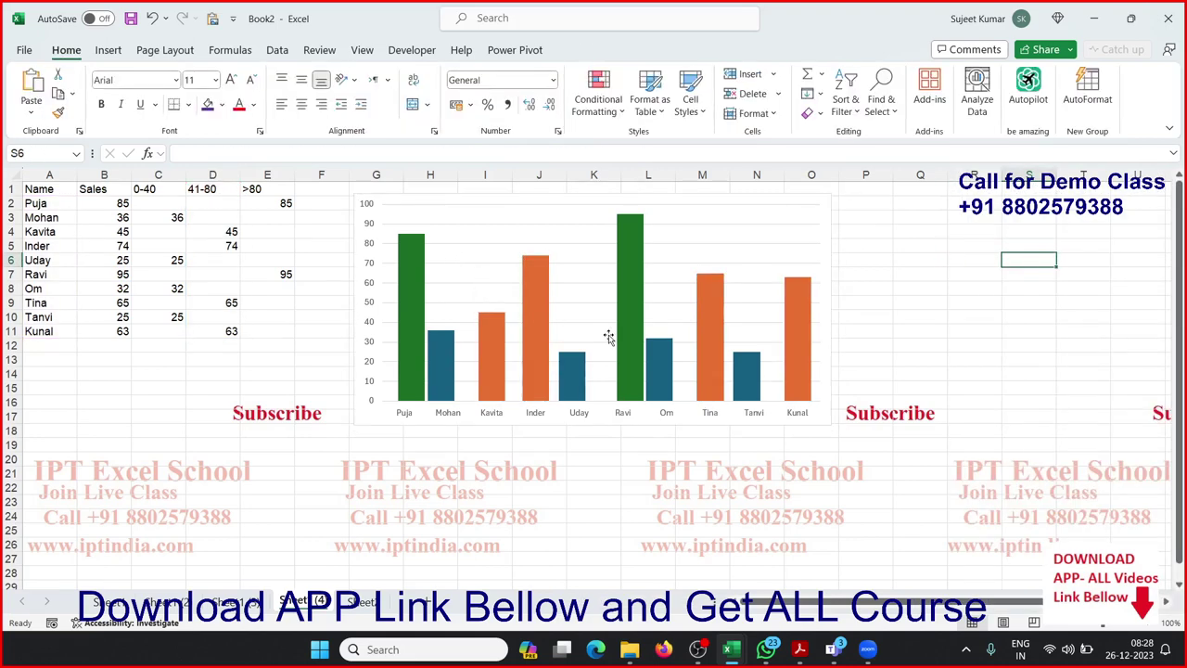
Use Fill Color to make the >80 bars light green, 0-40 bars red, and 41-80 bars yellow.
{"action": "left_click", "coordinate": [406, 265]}
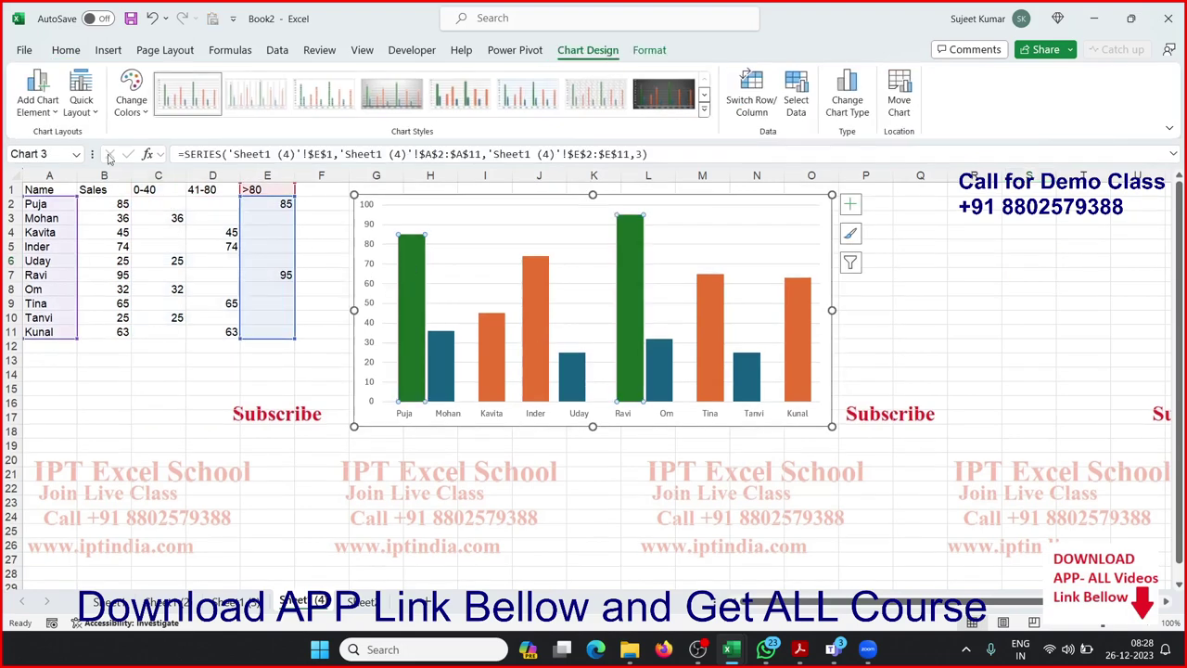
{"action": "left_click", "coordinate": [67, 51]}
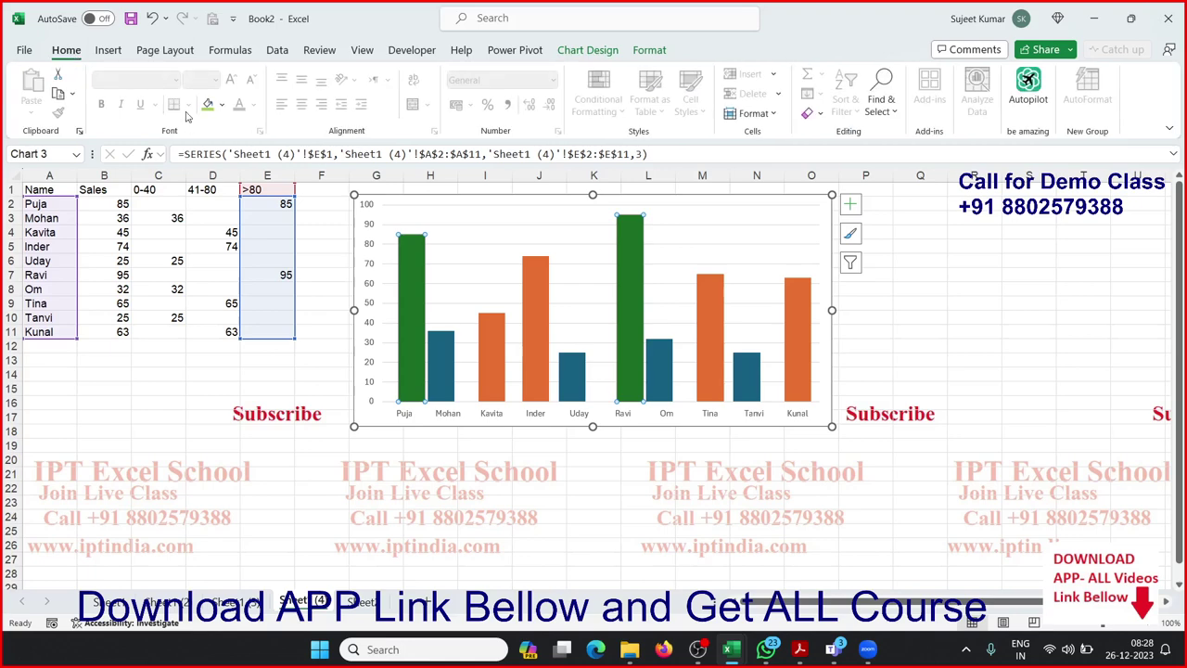
{"action": "left_click", "coordinate": [208, 105]}
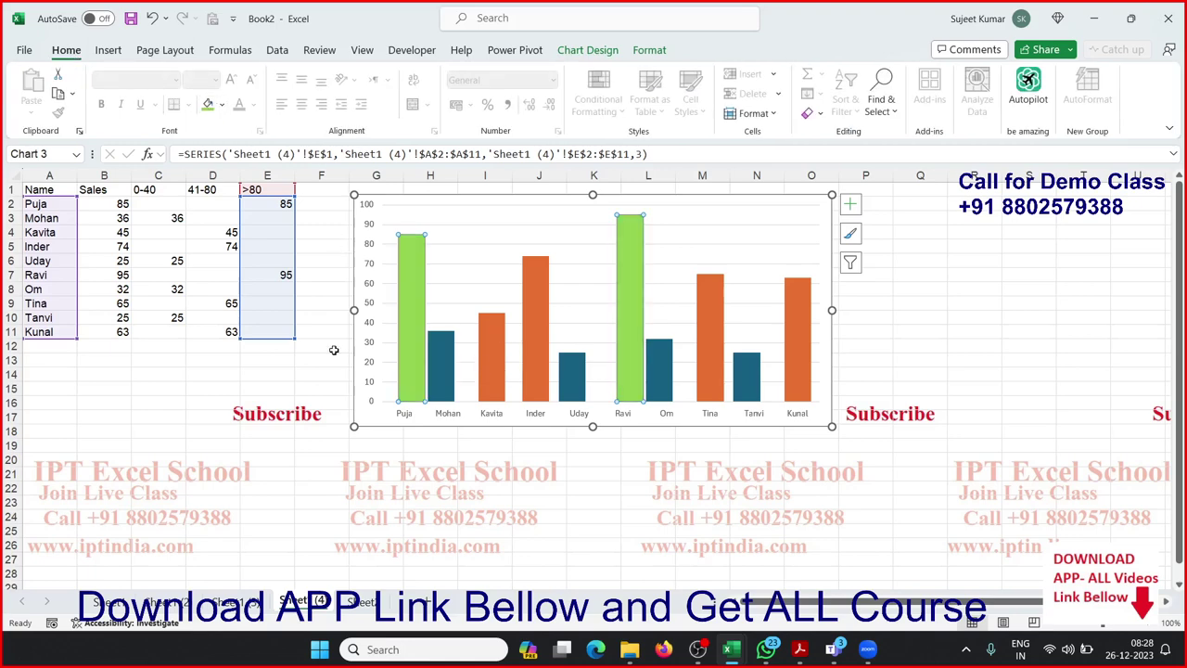
{"action": "left_click", "coordinate": [448, 351]}
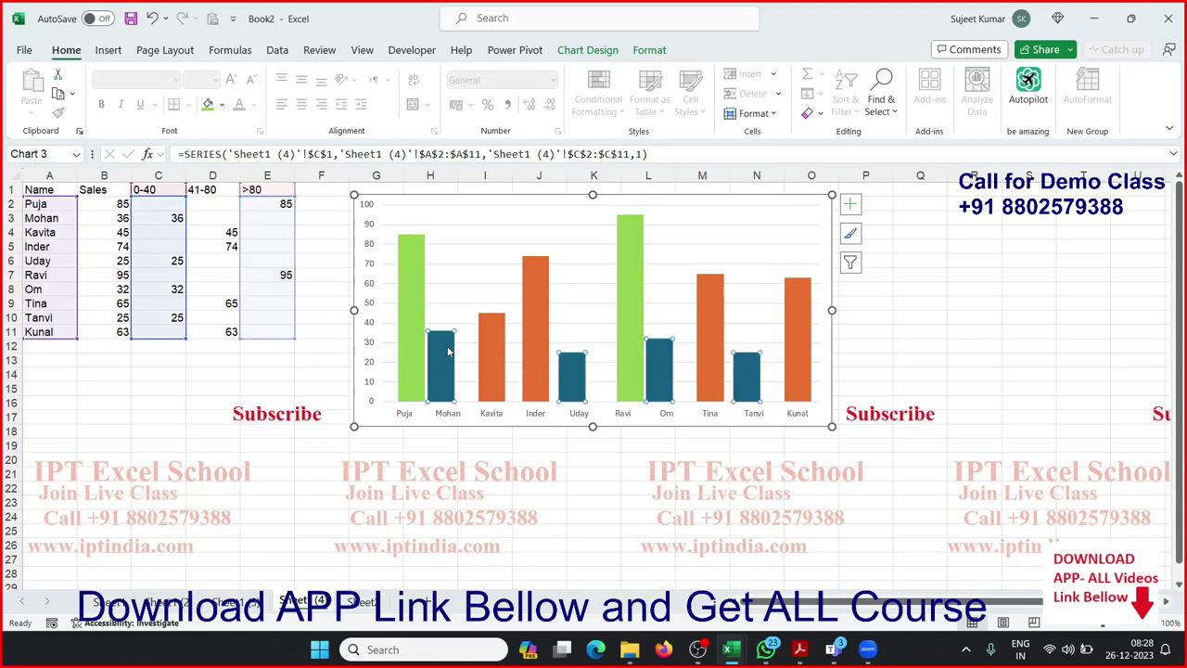
{"action": "left_click", "coordinate": [221, 105]}
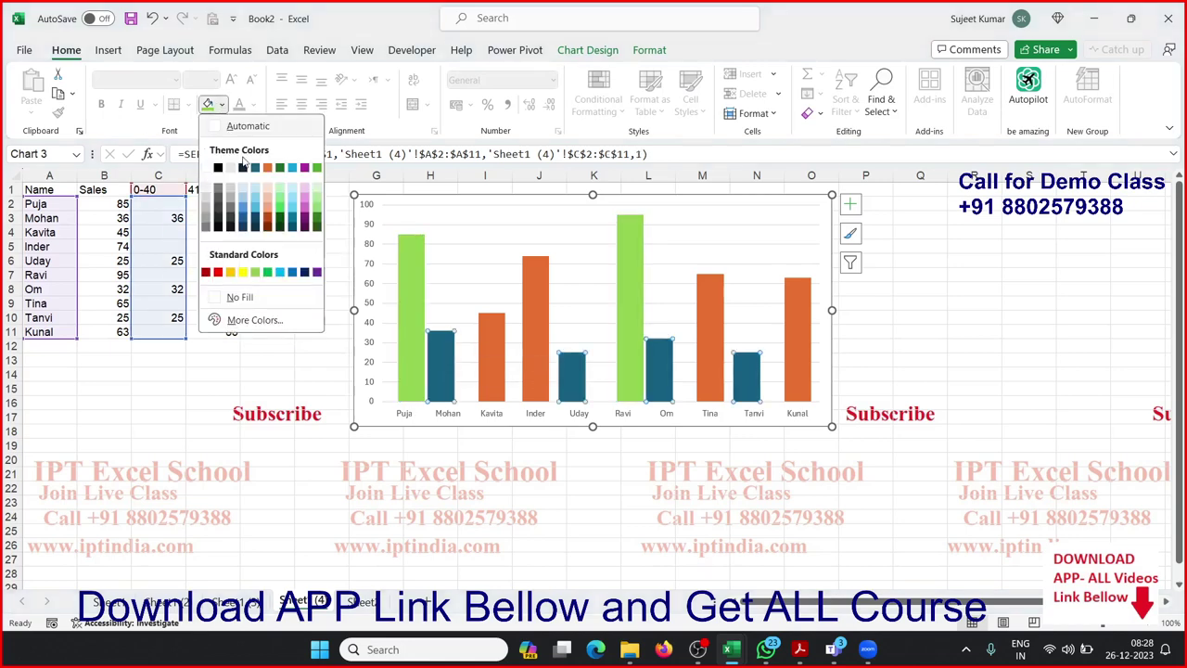
{"action": "left_click", "coordinate": [218, 271]}
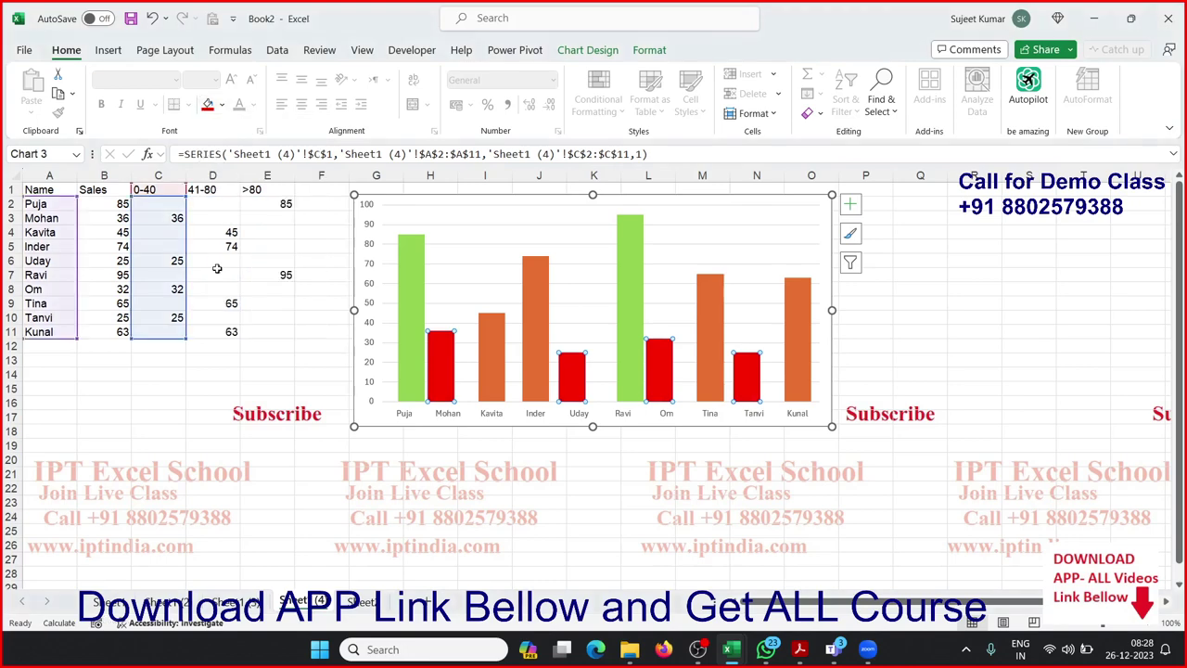
{"action": "left_click", "coordinate": [532, 304]}
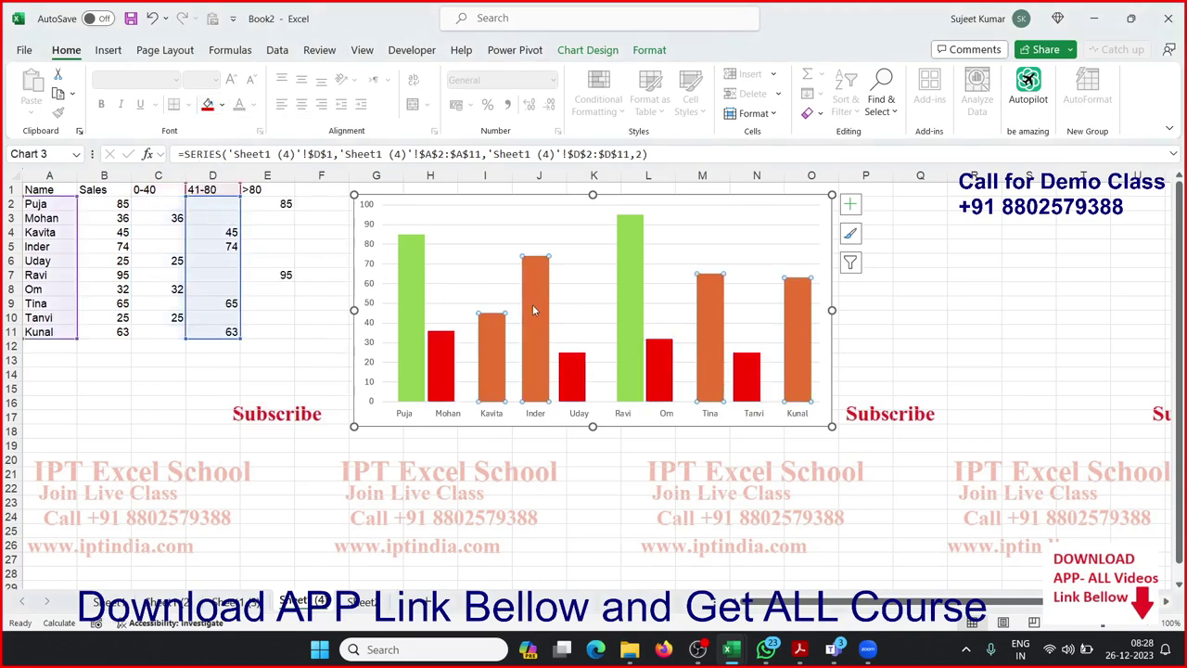
{"action": "left_click", "coordinate": [222, 105]}
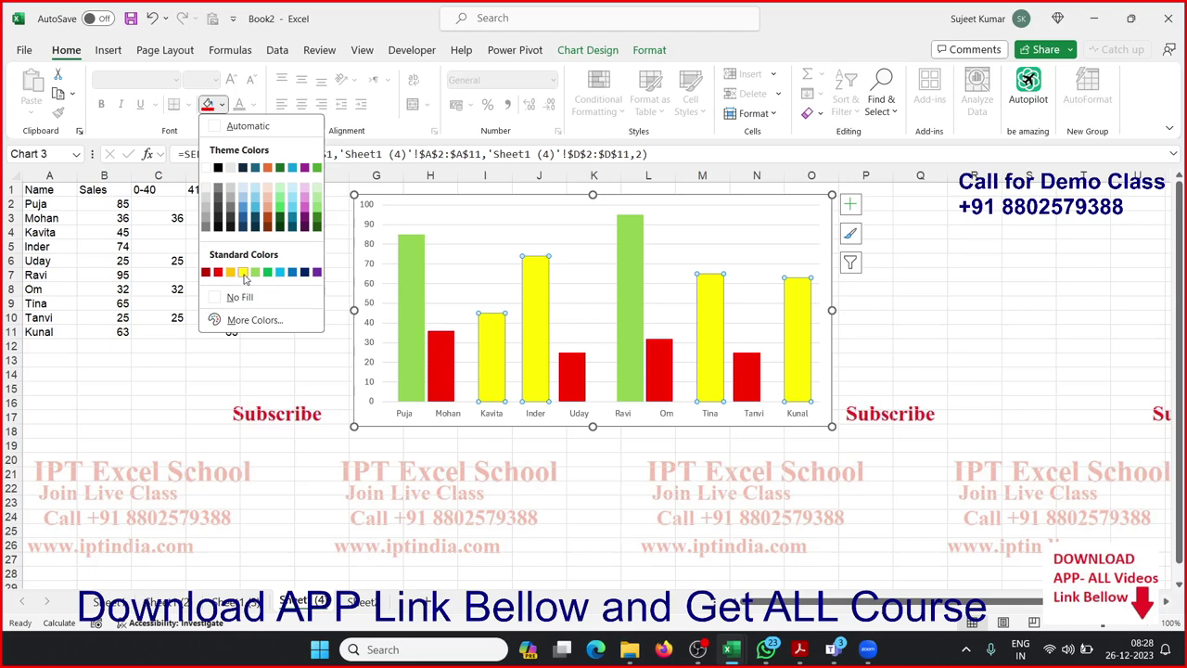
{"action": "left_click", "coordinate": [243, 274]}
{"action": "left_click", "coordinate": [223, 325]}
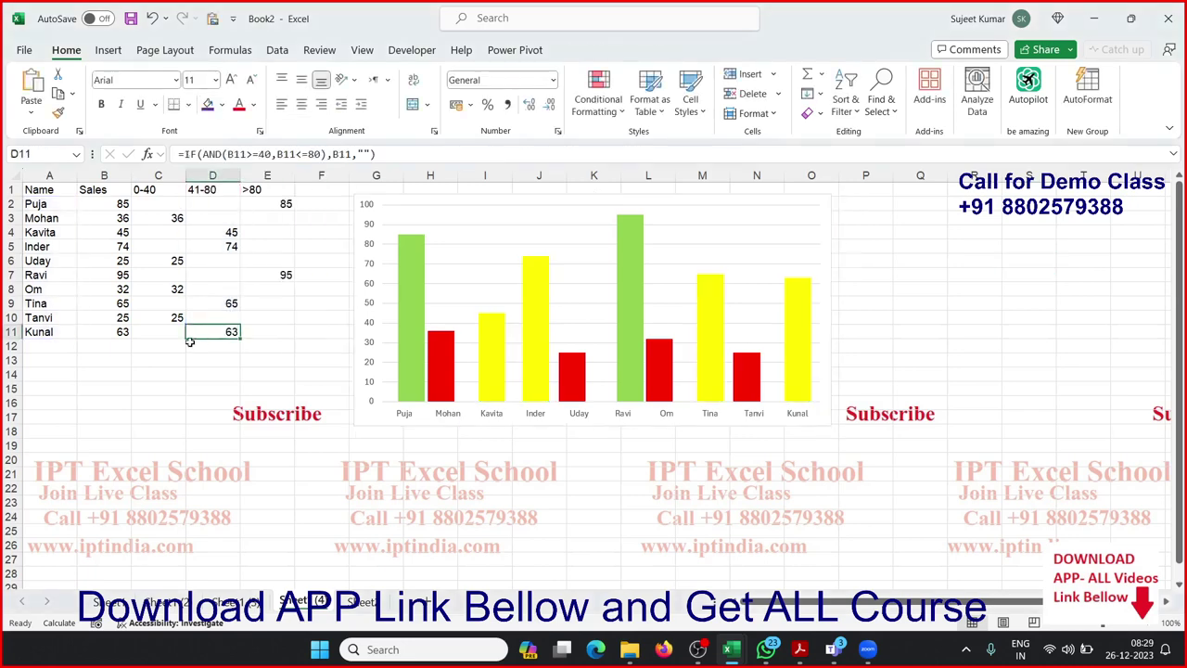
Change the Sales value in B8 to 82.
{"action": "left_click", "coordinate": [113, 289]}
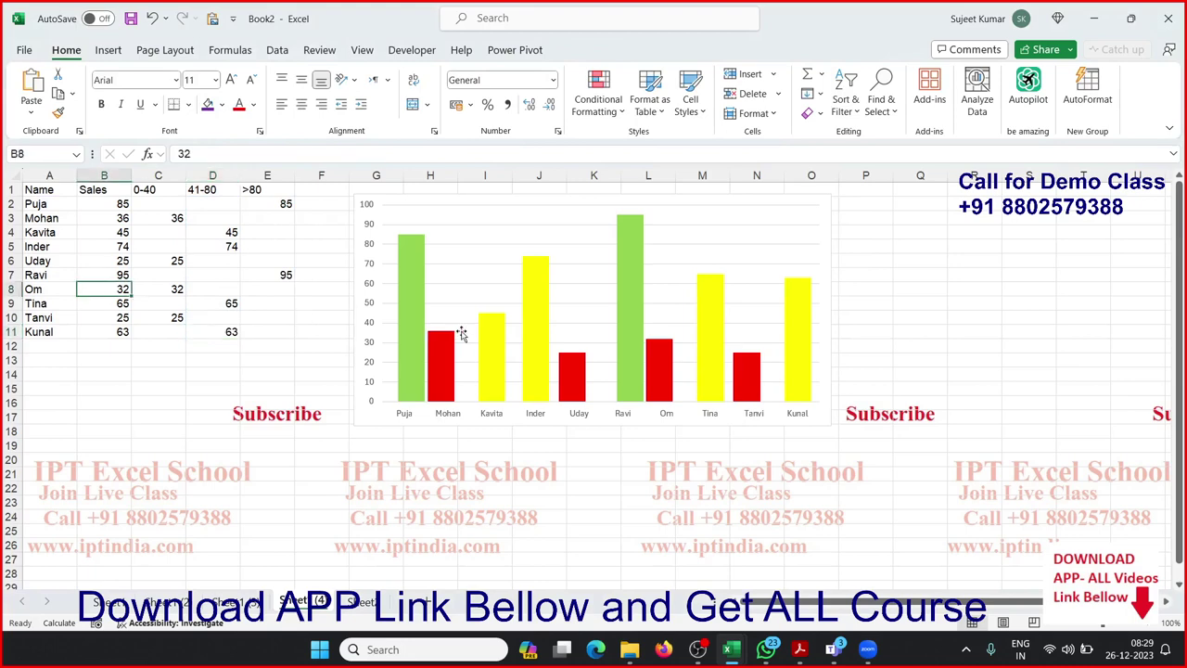
{"action": "mouse_move", "coordinate": [661, 371]}
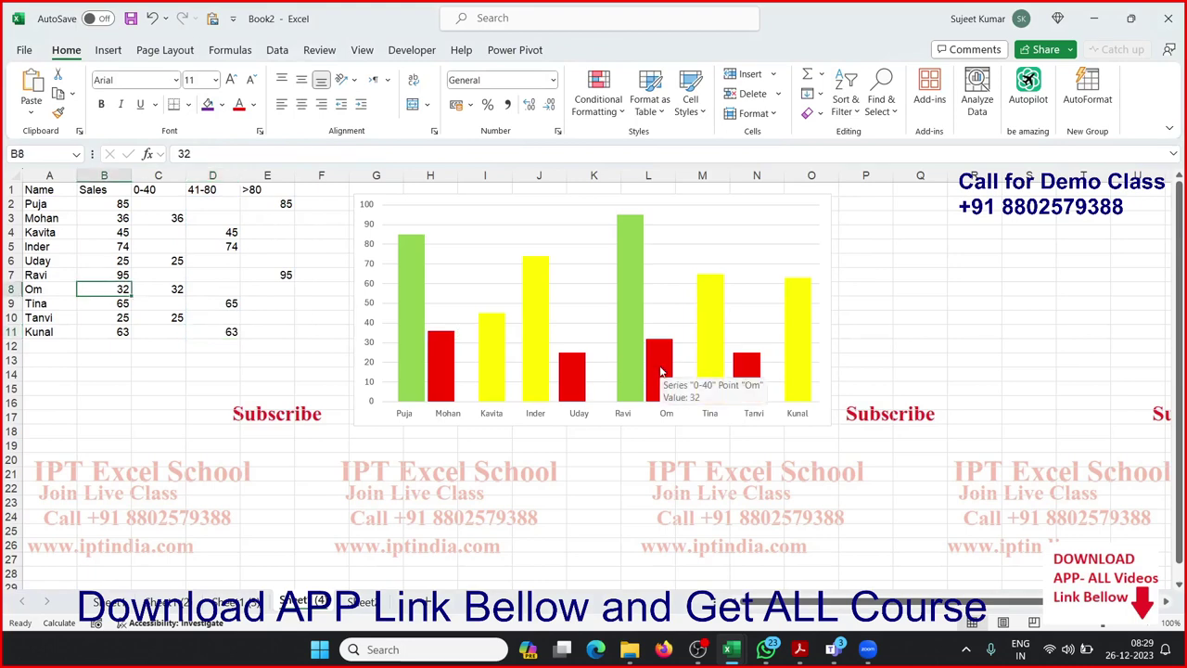
{"action": "type", "text": "82"}
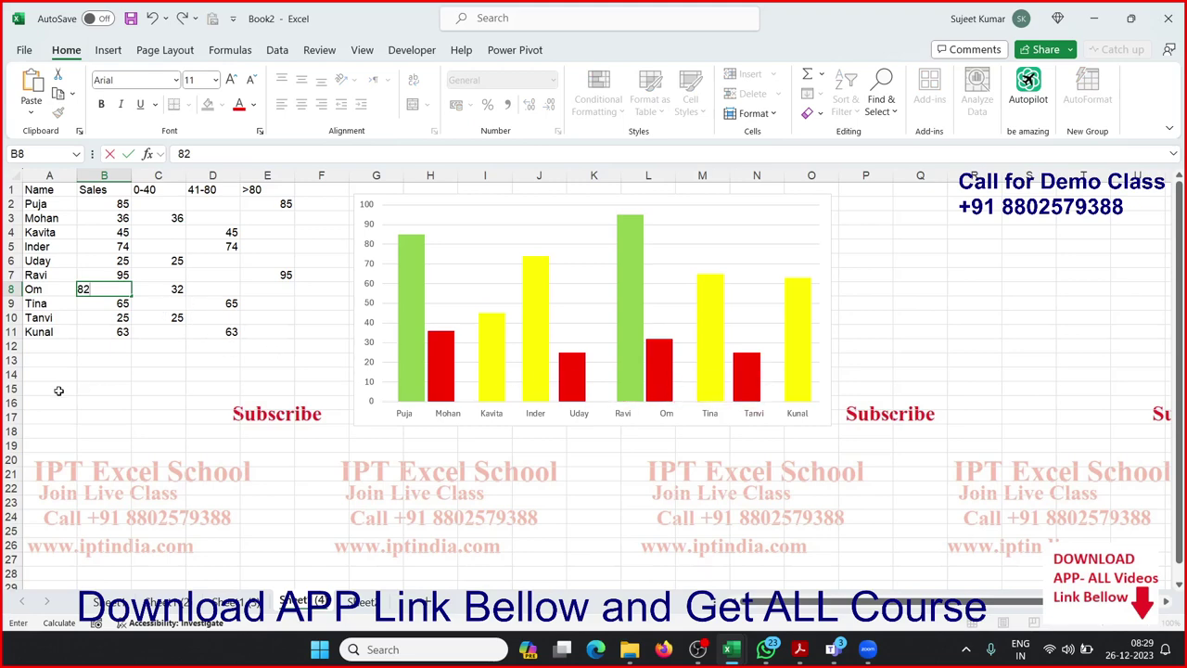
{"action": "key", "text": "Return"}
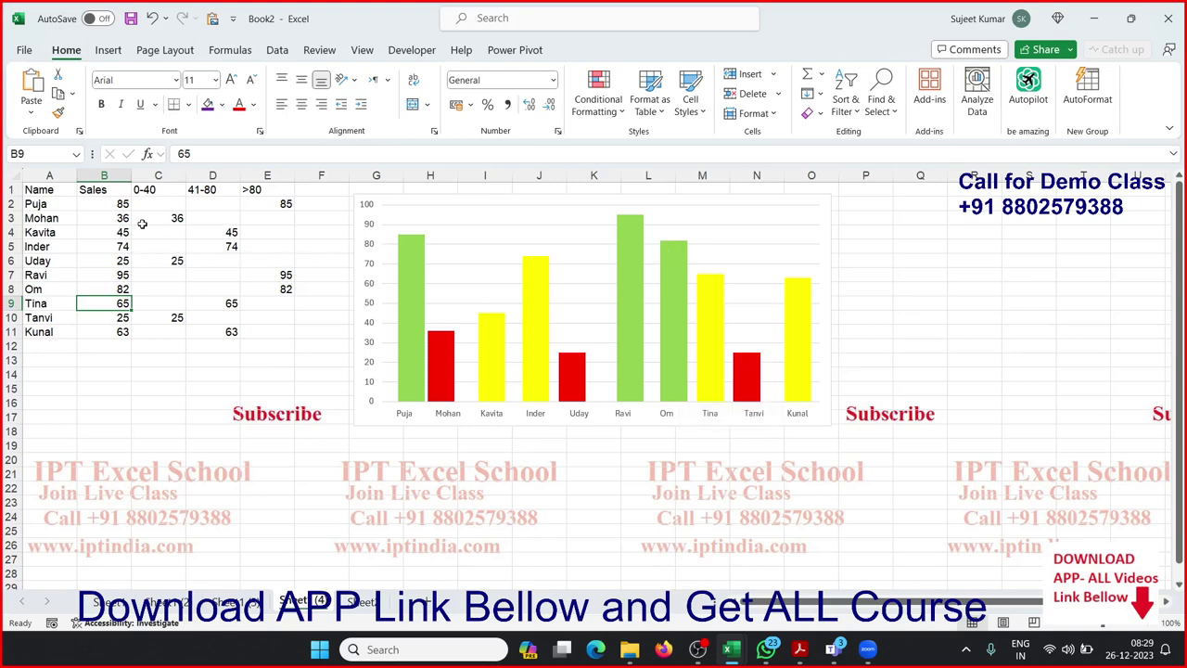
Change the Sales value in B2 to 58.
{"action": "left_click", "coordinate": [122, 204]}
{"action": "type", "text": "58"}
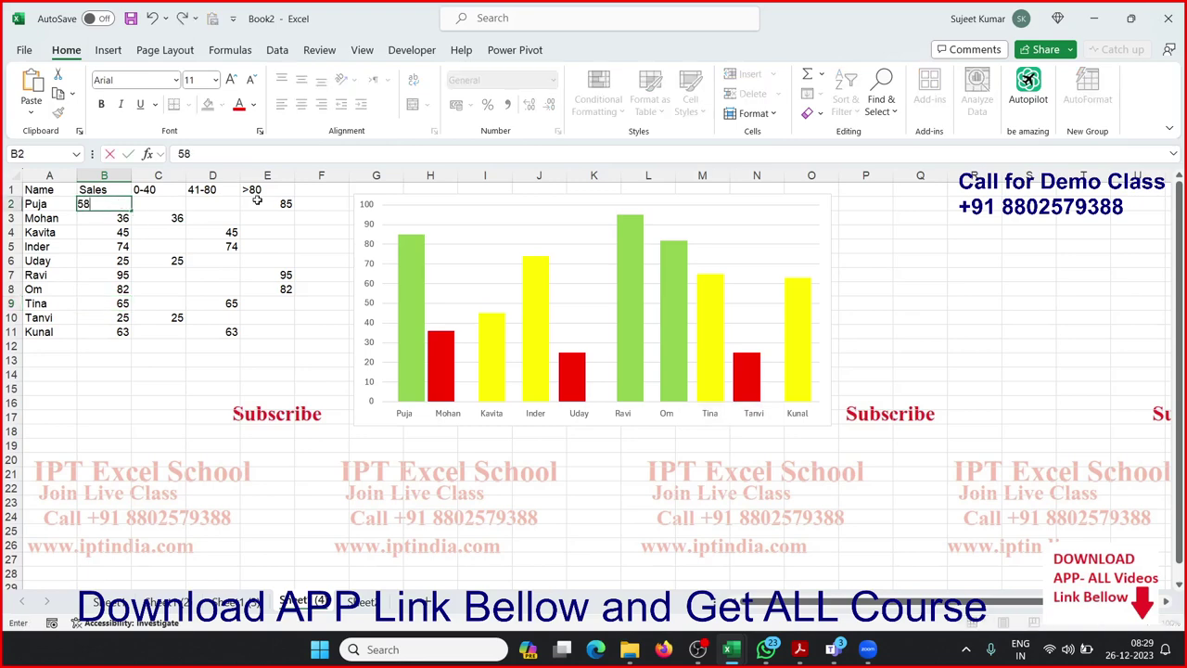
{"action": "key", "text": "Return"}
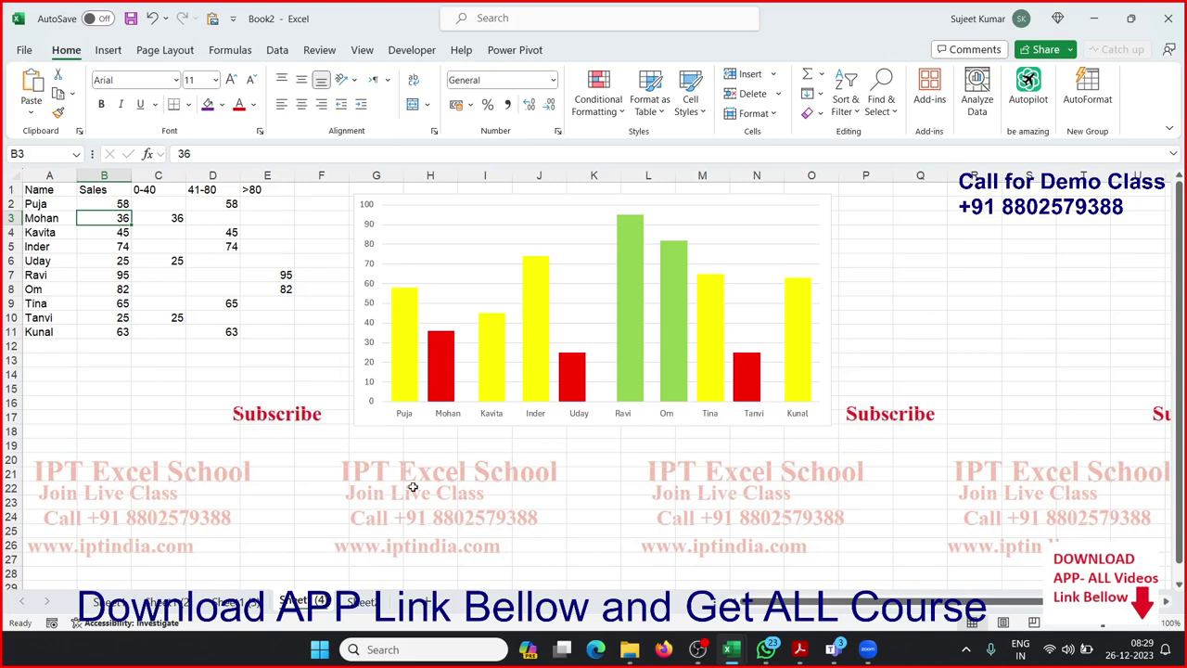
Duplicate the data-and-chart sheet as Sheet (5) and clear everything from the copy.
{"action": "left_click", "coordinate": [369, 605]}
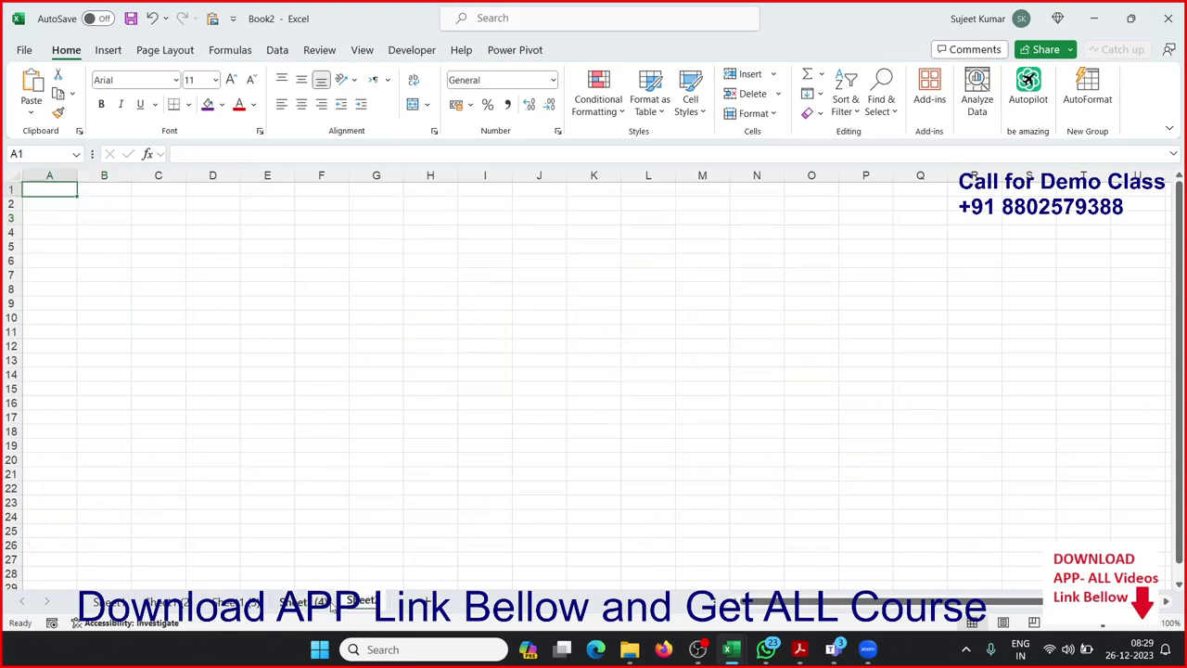
{"action": "left_click", "coordinate": [289, 602]}
{"action": "left_click_drag", "start_coordinate": [306, 601], "coordinate": [376, 603]}
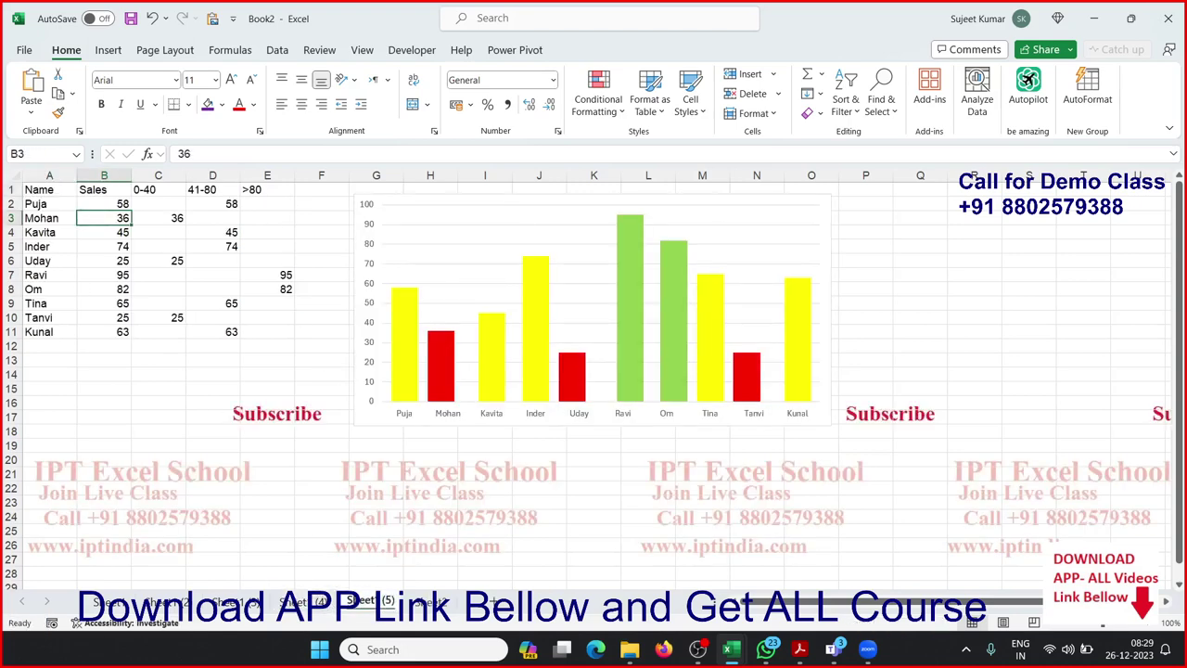
{"action": "left_click", "coordinate": [17, 178]}
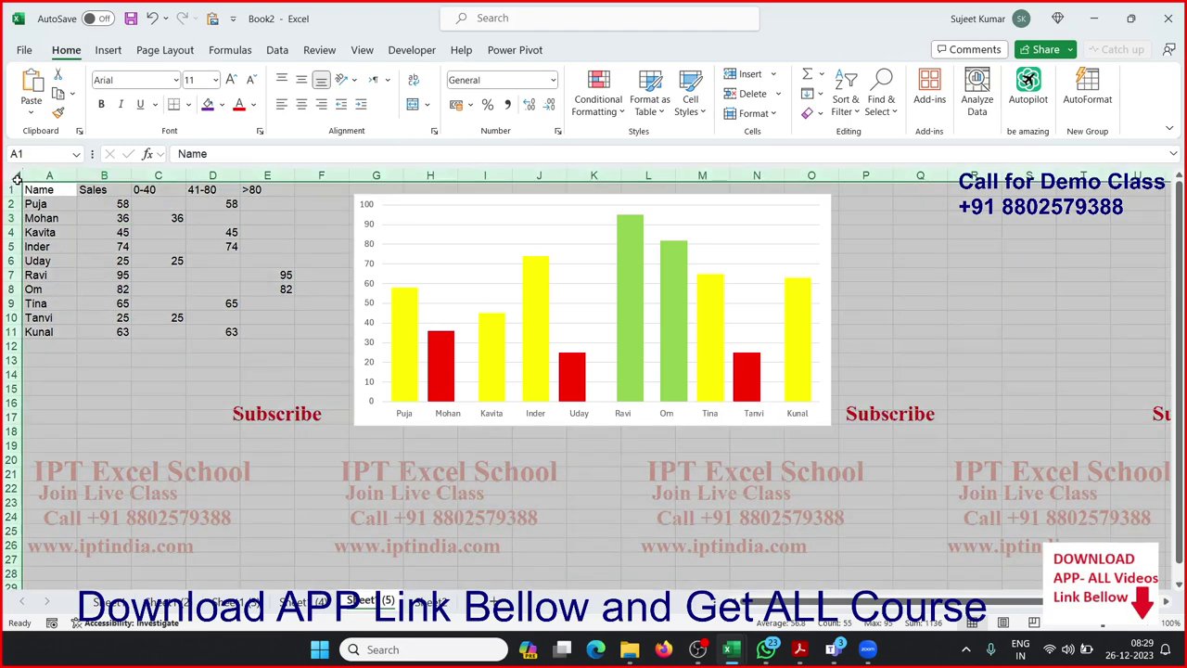
{"action": "key", "text": "ctrl+minus"}
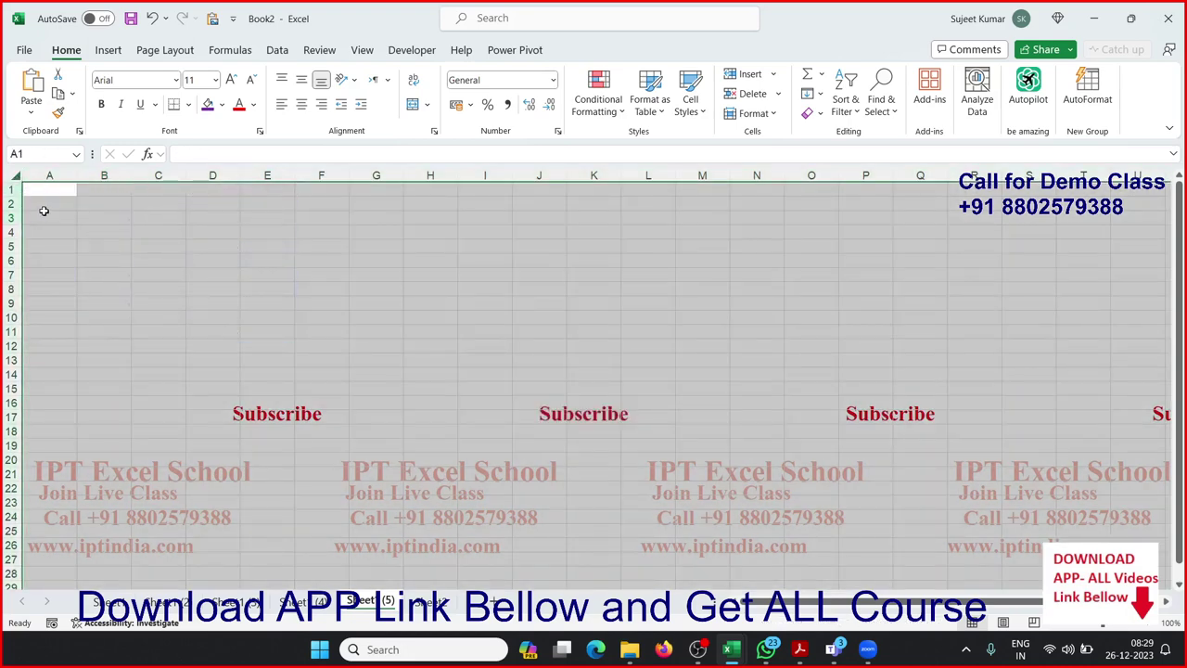
{"action": "left_click", "coordinate": [44, 216]}
Enter Month and Sales headers in A1:B1 and JAN, FEB, MAR, APR down column A.
{"action": "left_click", "coordinate": [49, 192]}
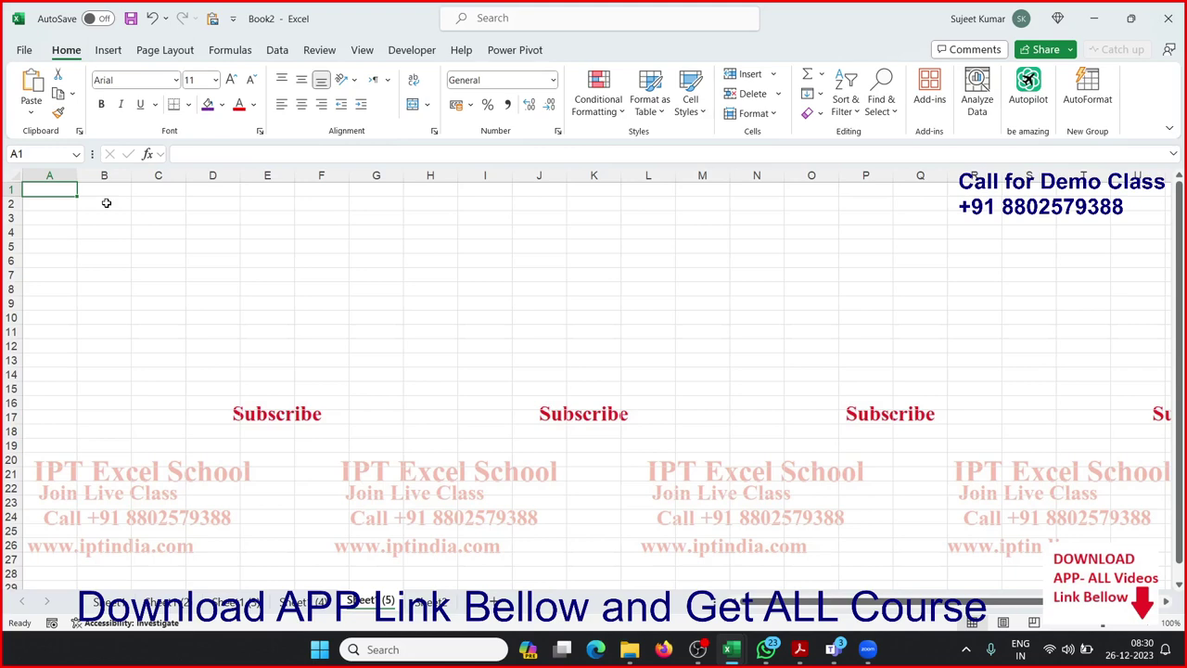
{"action": "type", "text": "Mo"}
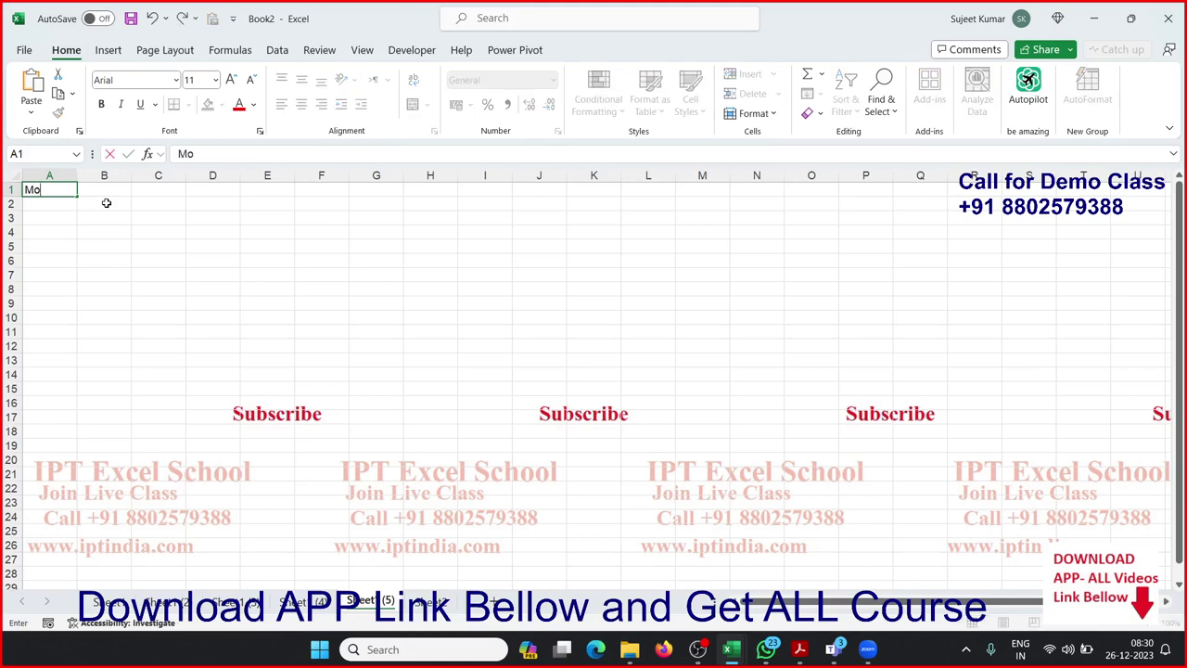
{"action": "type", "text": "nth"}
{"action": "key", "text": "Tab"}
{"action": "type", "text": "Sa"}
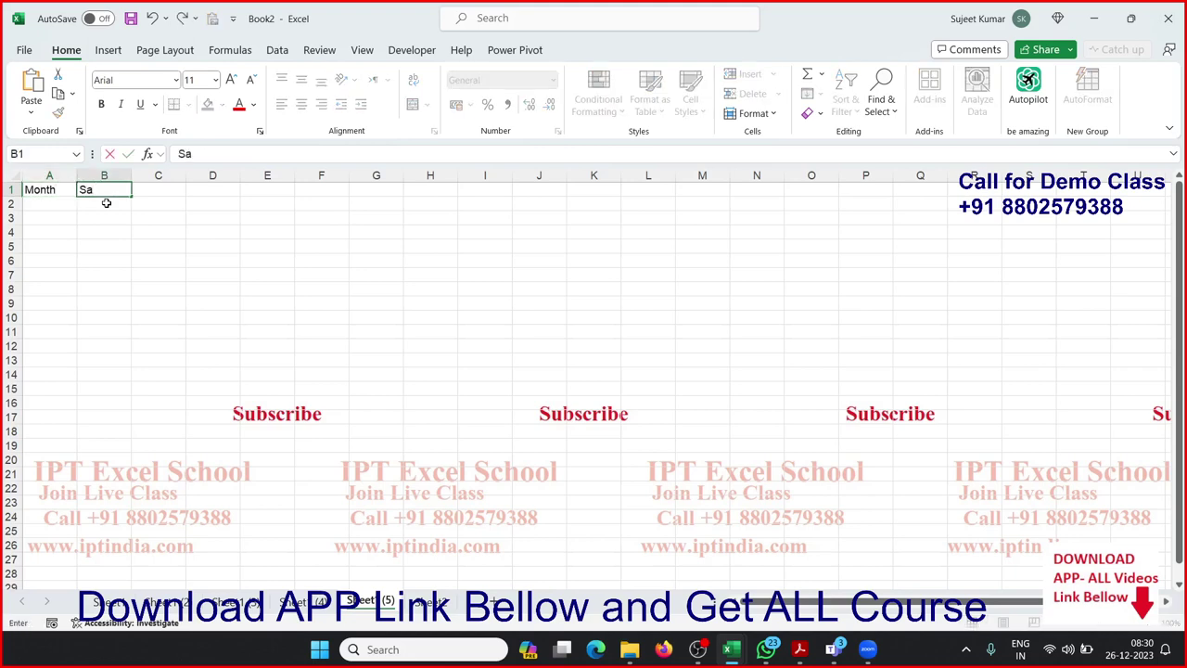
{"action": "type", "text": "les"}
{"action": "key", "text": "Return"}
{"action": "type", "text": "J"}
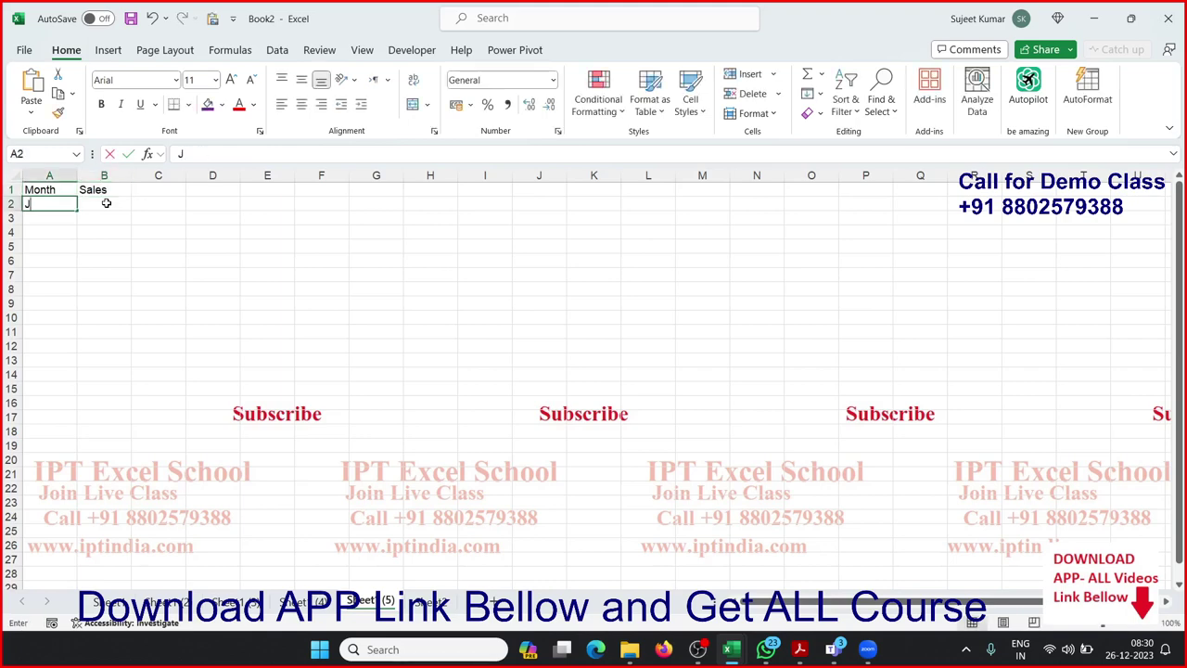
{"action": "type", "text": "AN"}
{"action": "key", "text": "Return"}
{"action": "type", "text": "FEB"}
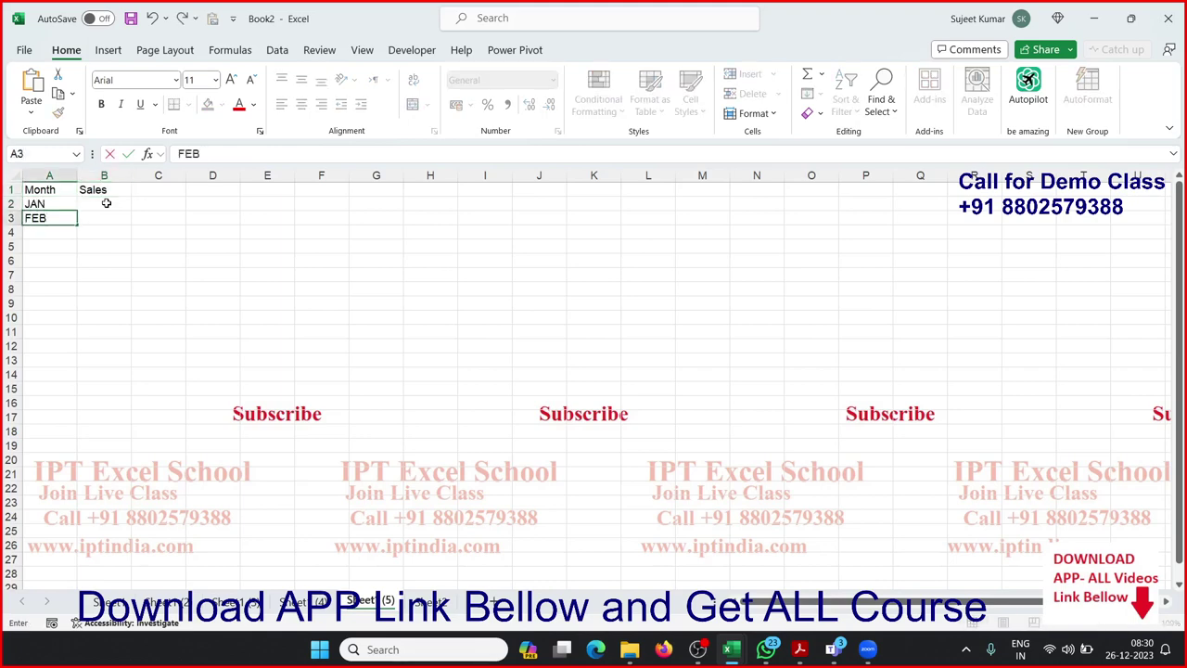
{"action": "key", "text": "Return"}
{"action": "type", "text": "MAR"}
{"action": "key", "text": "Return"}
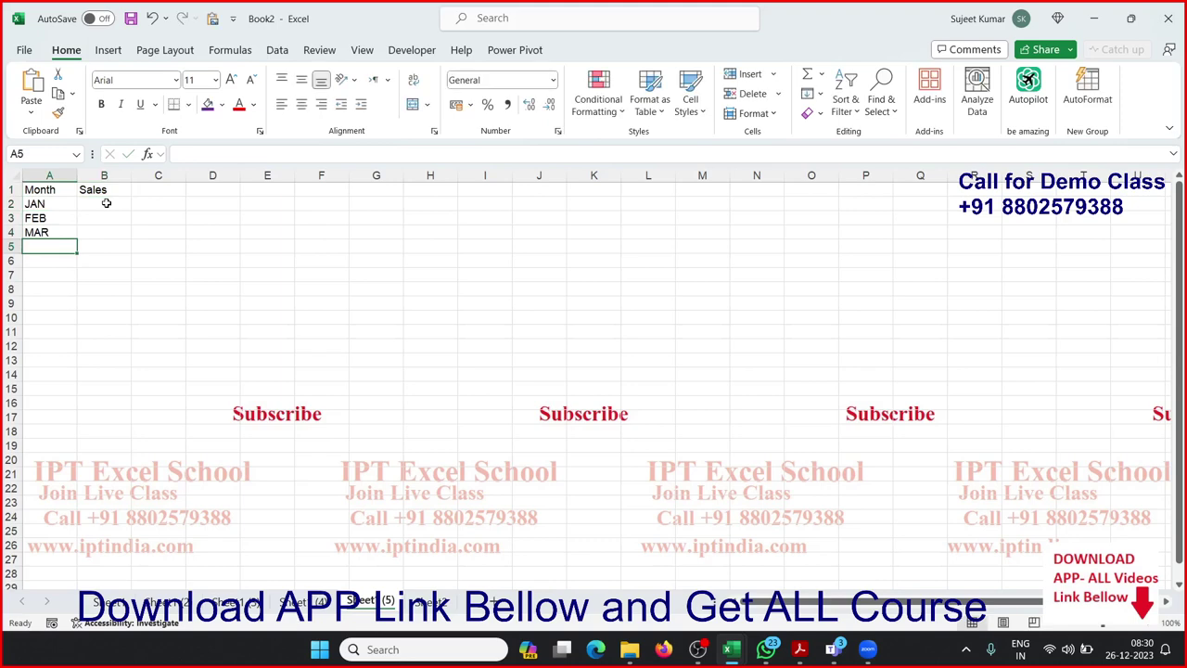
{"action": "type", "text": "APR"}
{"action": "key", "text": "Tab"}
Enter the sales values 85, 36, 54 and 96 in B2:B5.
{"action": "key", "text": "Up"}
{"action": "key", "text": "Up"}
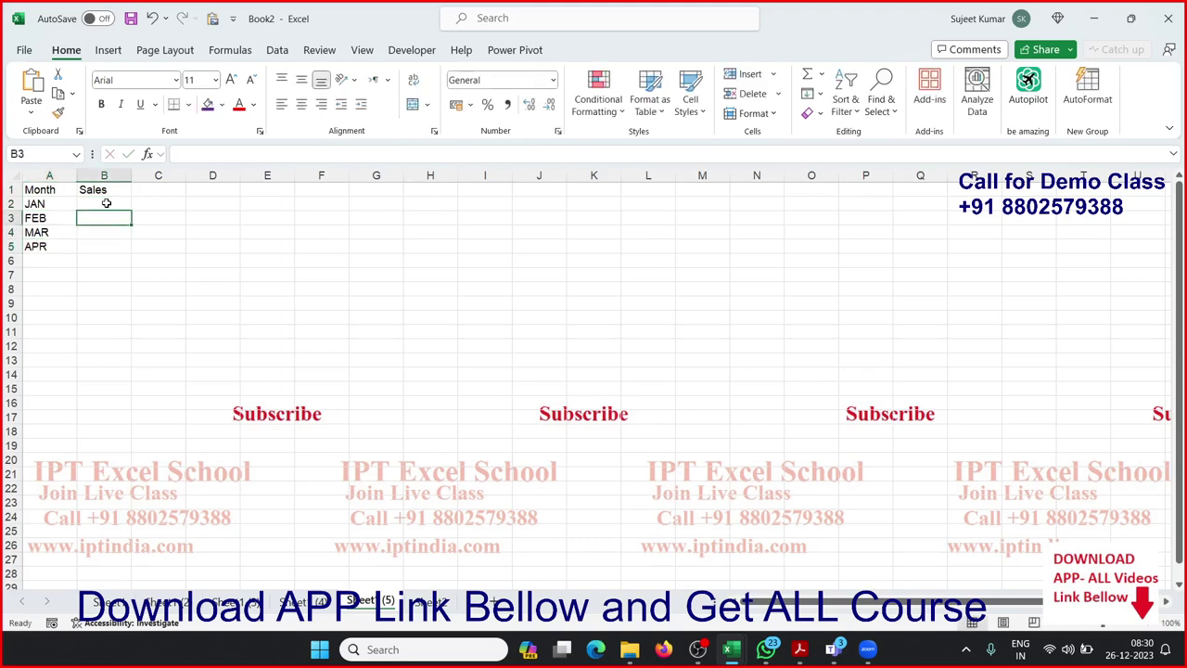
{"action": "key", "text": "Up"}
{"action": "type", "text": "85"}
{"action": "key", "text": "Return"}
{"action": "type", "text": "36"}
{"action": "key", "text": "Return"}
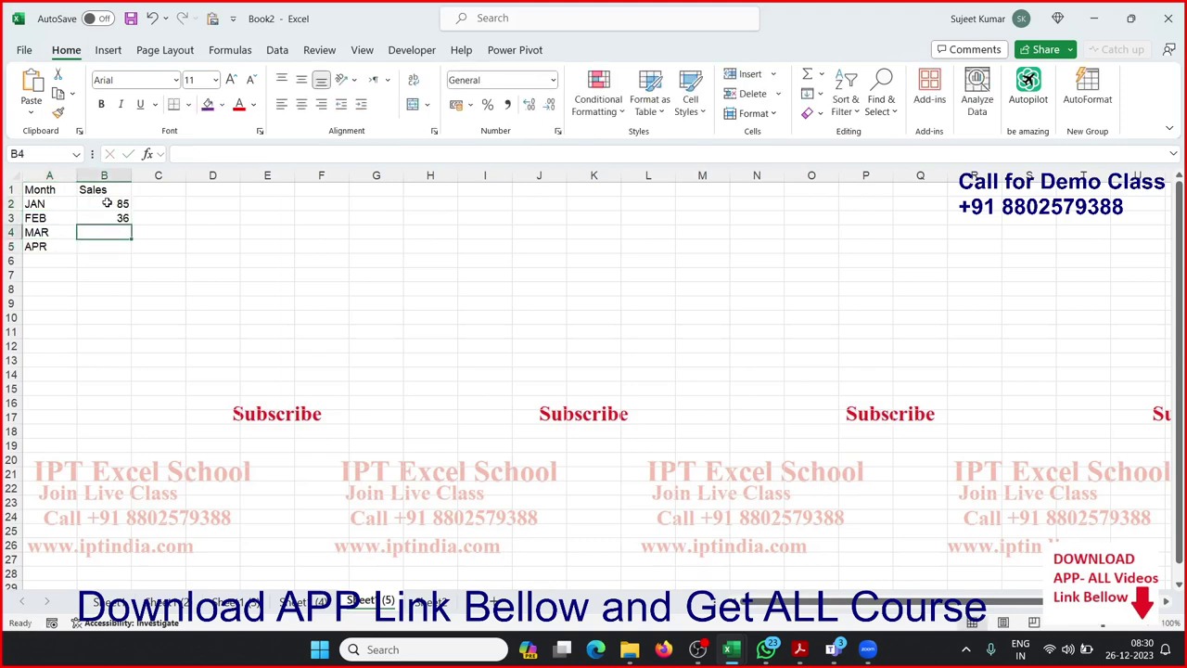
{"action": "type", "text": "54"}
{"action": "key", "text": "Return"}
{"action": "type", "text": "96"}
{"action": "key", "text": "Return"}
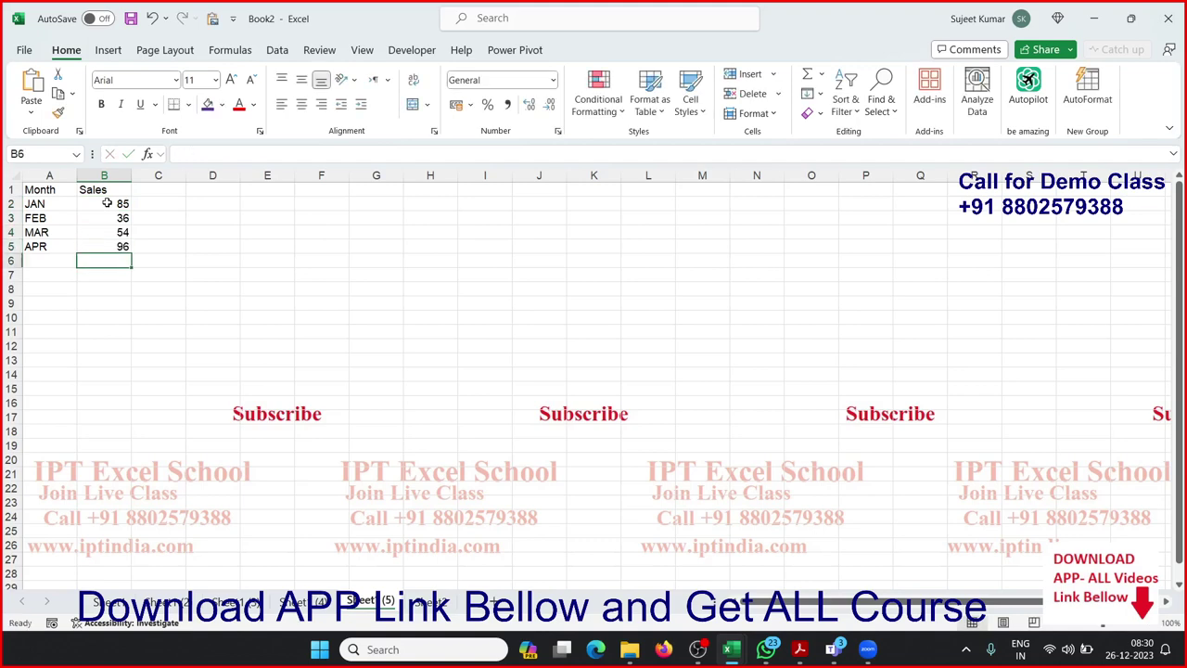
{"action": "left_click", "coordinate": [45, 193]}
Insert a clustered column chart of A1:B5 and move it up beside the table.
{"action": "left_click_drag", "start_coordinate": [44, 194], "coordinate": [97, 246]}
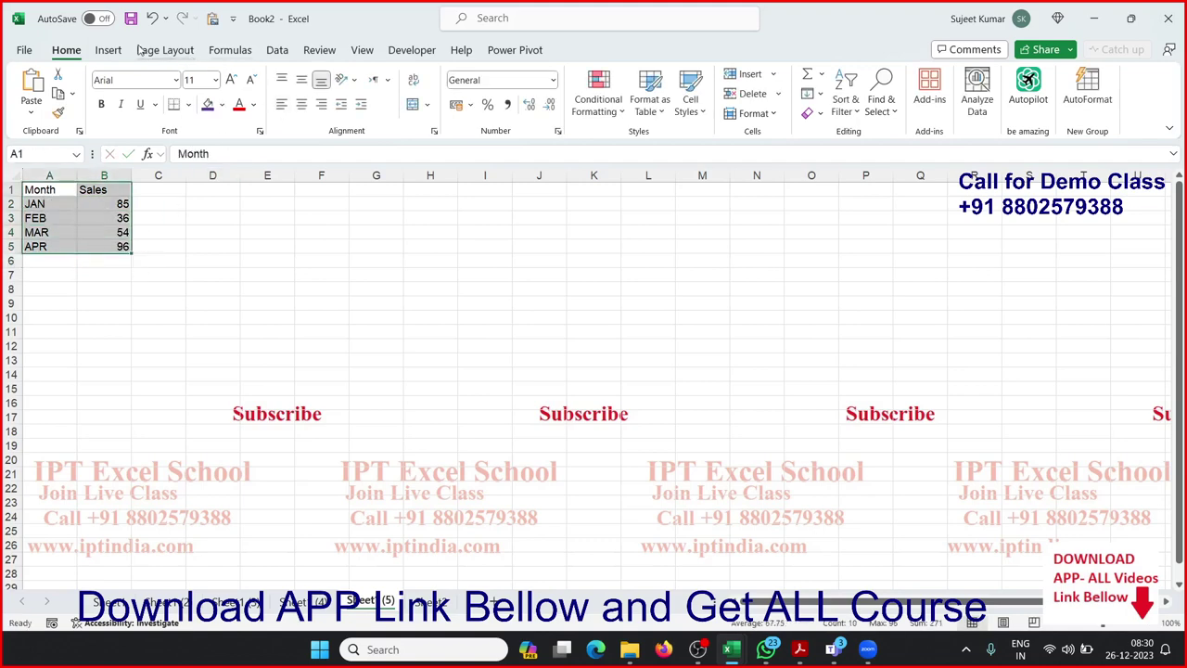
{"action": "left_click", "coordinate": [109, 49]}
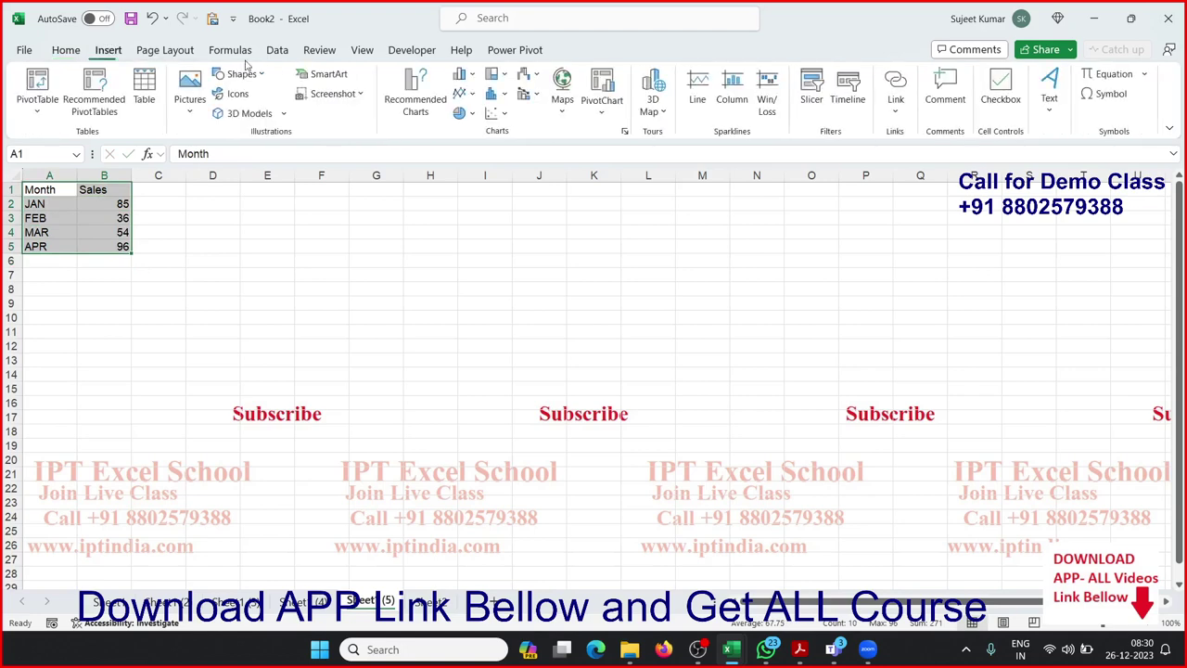
{"action": "left_click", "coordinate": [461, 74]}
{"action": "left_click", "coordinate": [471, 124]}
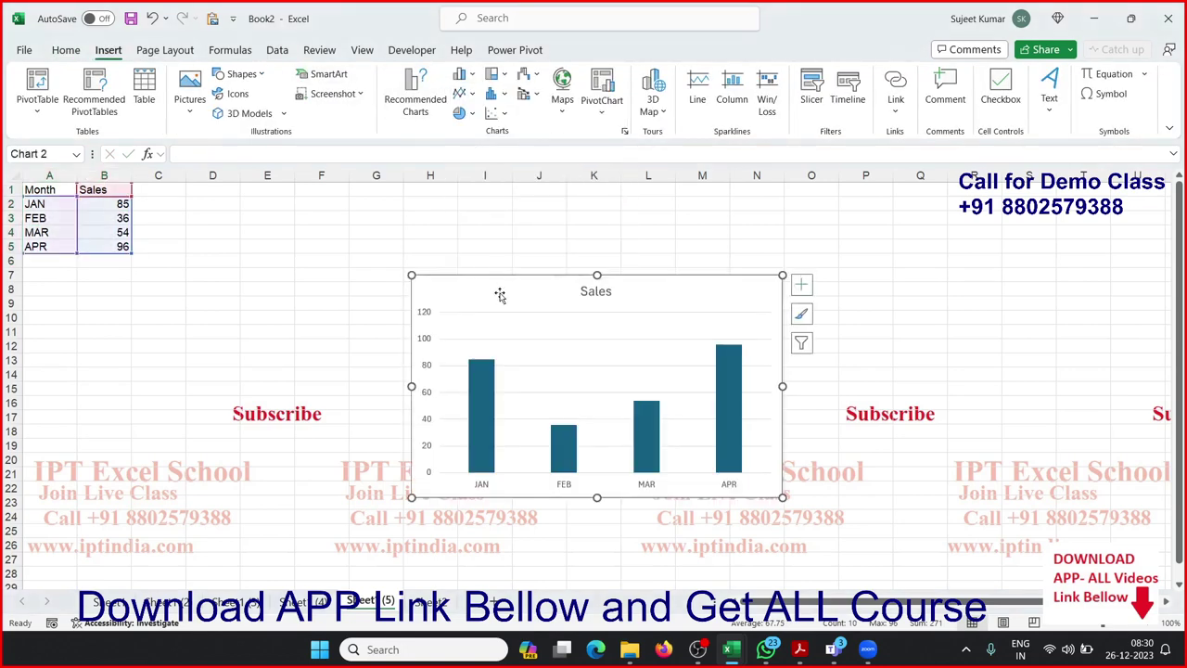
{"action": "left_click_drag", "start_coordinate": [498, 294], "coordinate": [443, 212]}
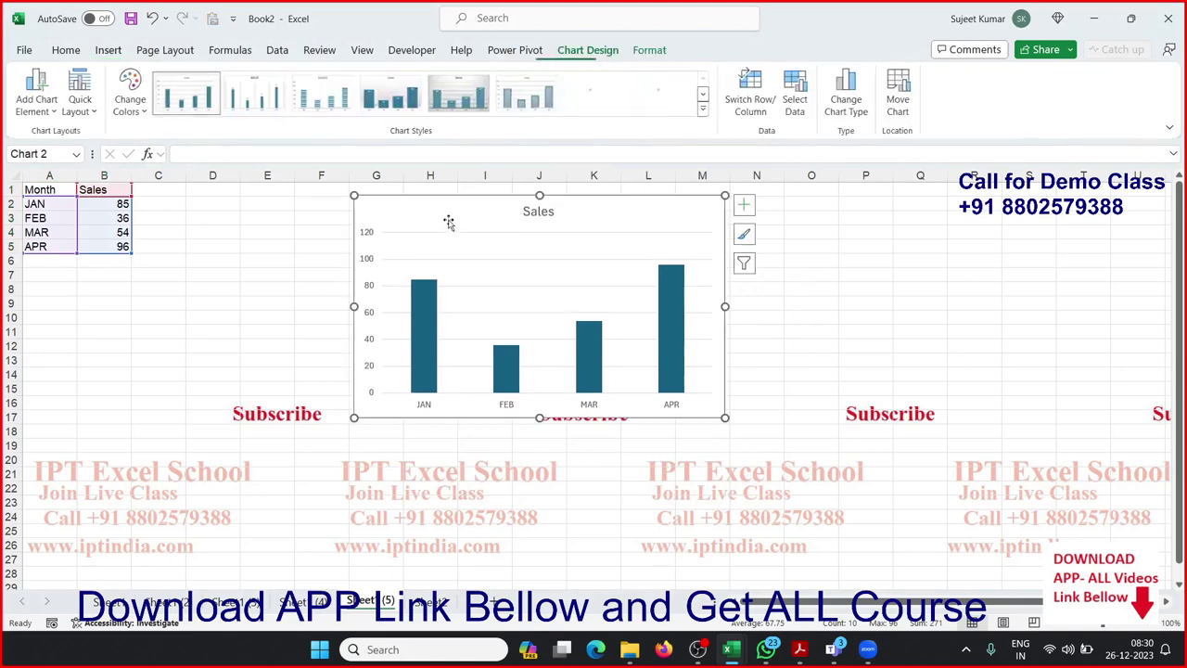
{"action": "left_click", "coordinate": [807, 355]}
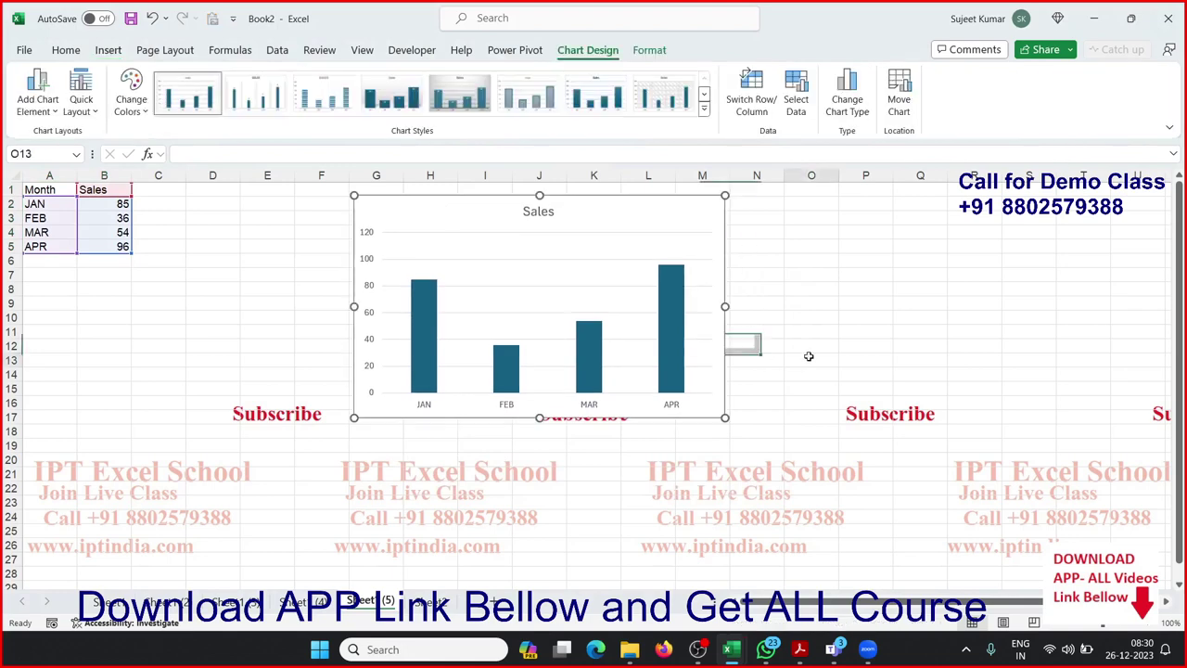
Add a May row with sales of 52 in A6:B6.
{"action": "left_click", "coordinate": [63, 258]}
{"action": "type", "text": "May"}
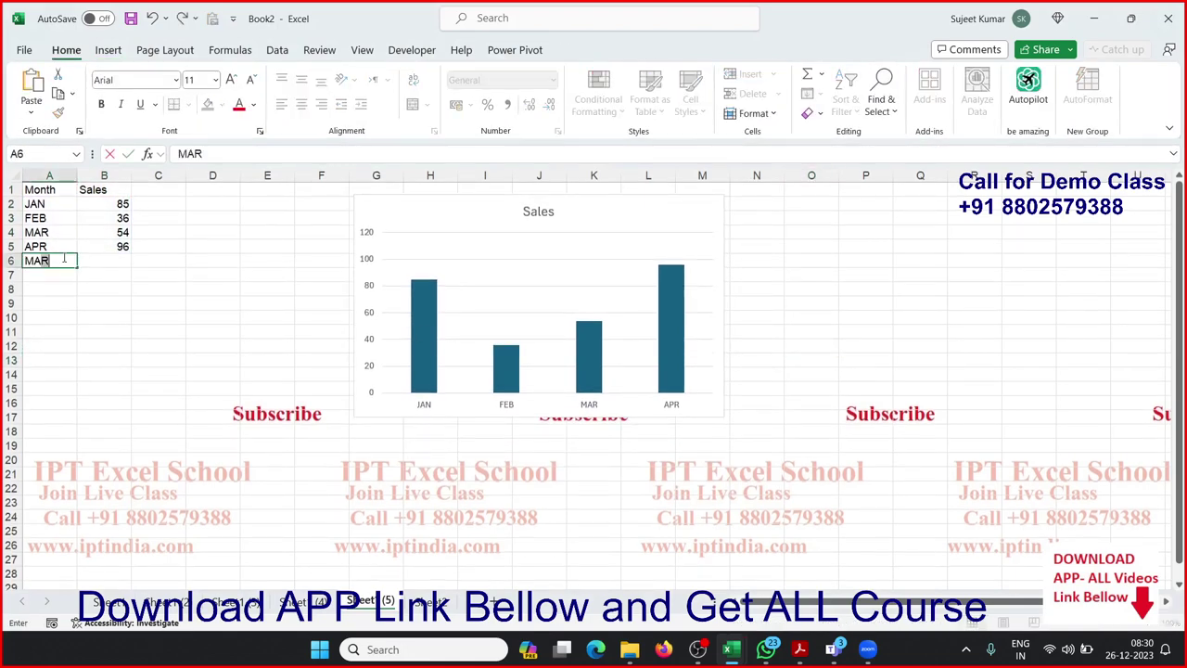
{"action": "key", "text": "Tab"}
{"action": "type", "text": "52"}
{"action": "key", "text": "Return"}
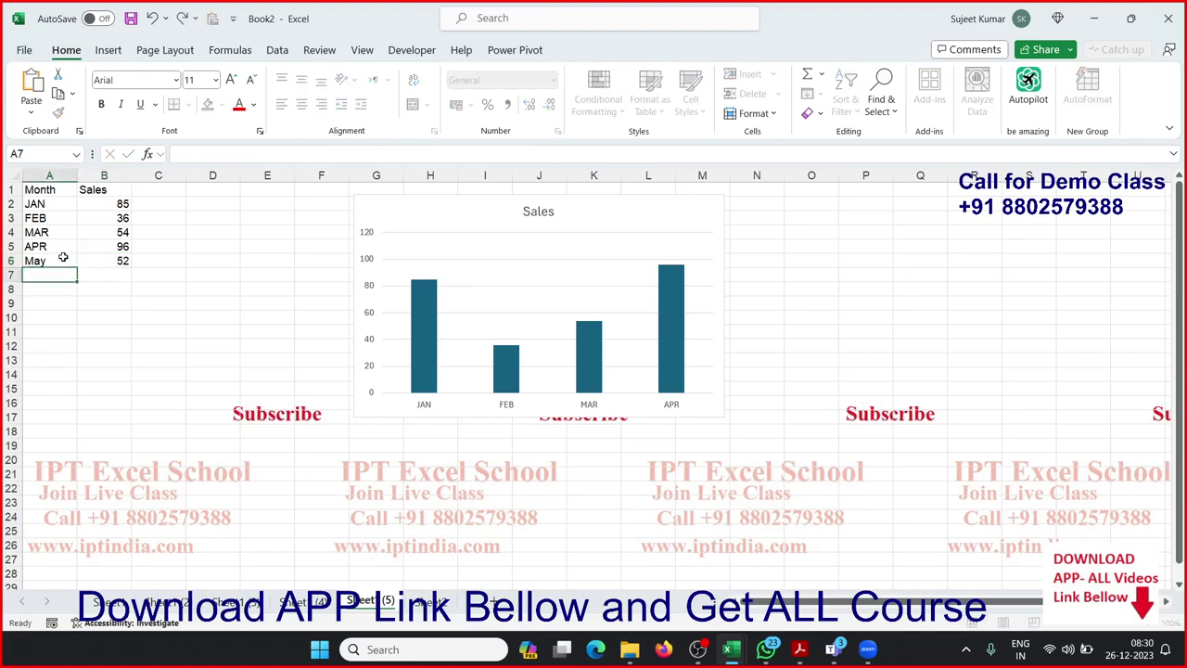
Stretch the chart's data range toward May, undo the overshoot, and delete the chart.
{"action": "left_click", "coordinate": [630, 420]}
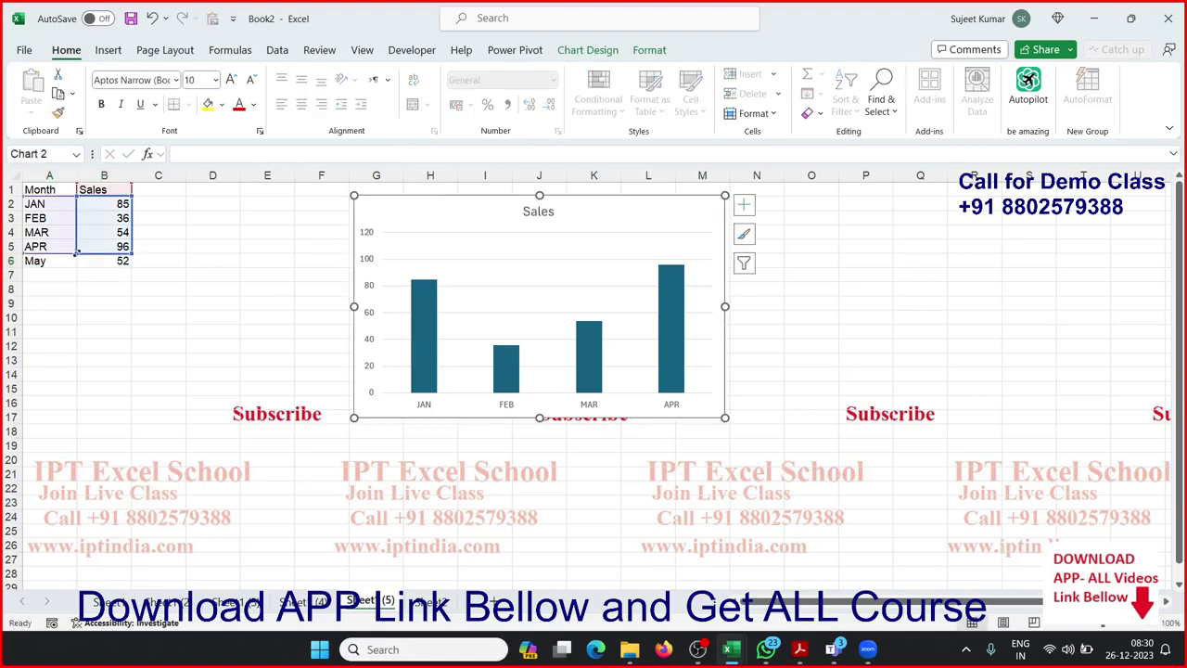
{"action": "left_click_drag", "start_coordinate": [77, 251], "coordinate": [76, 263]}
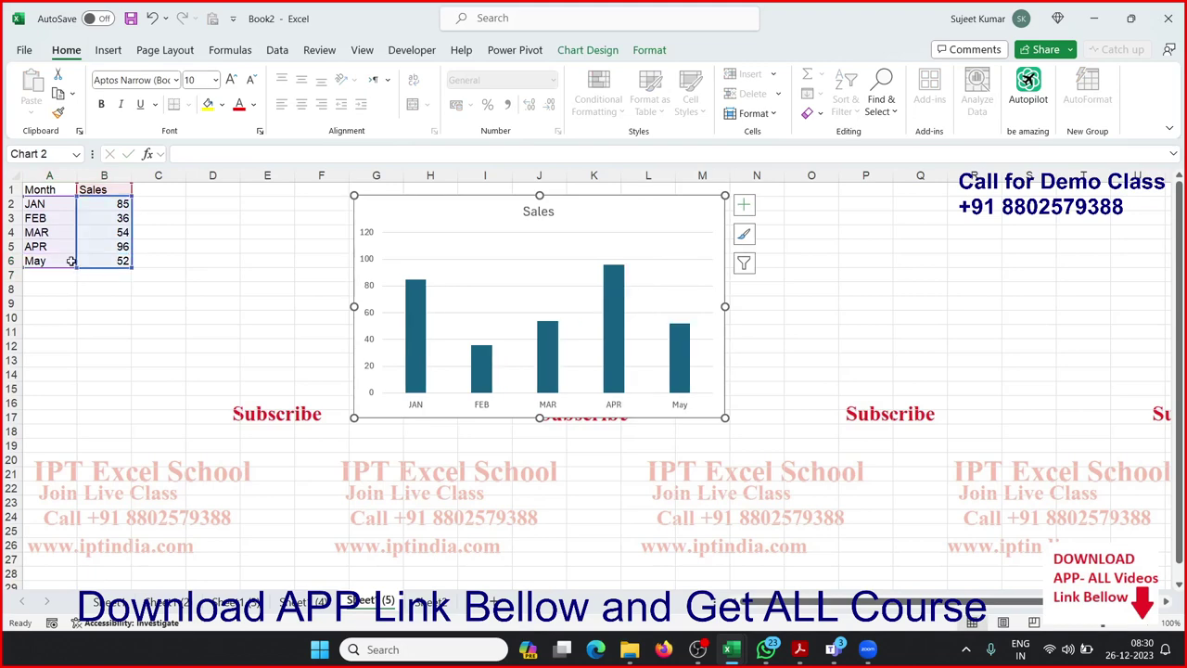
{"action": "left_click_drag", "start_coordinate": [76, 264], "coordinate": [76, 409]}
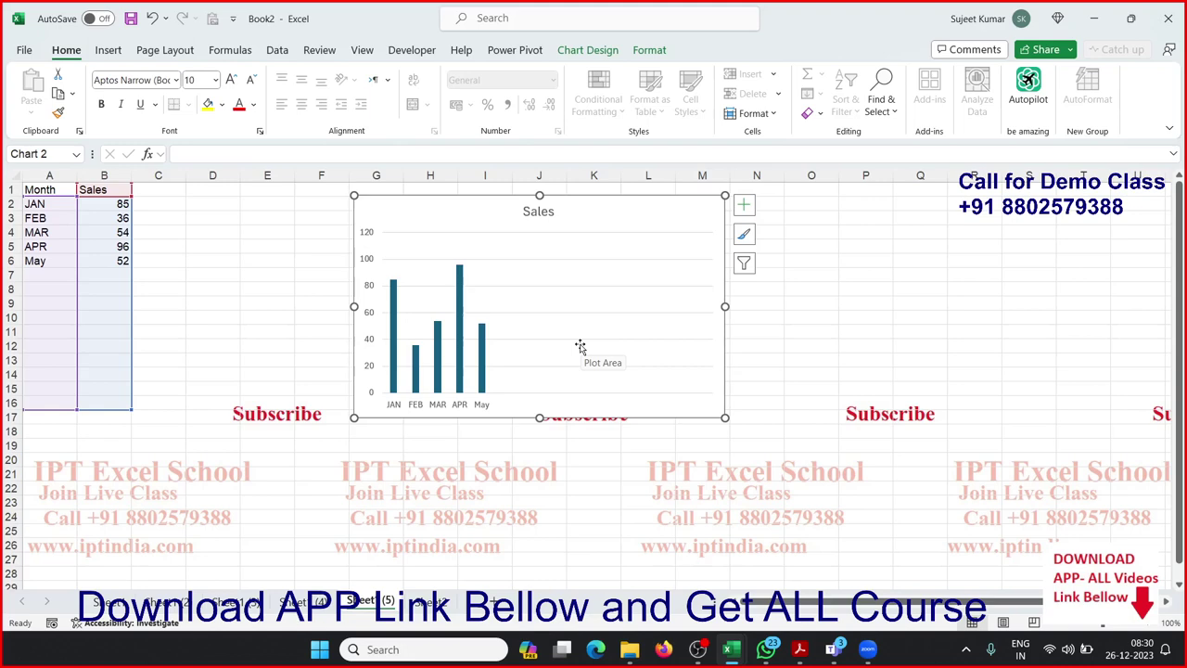
{"action": "key", "text": "ctrl+z"}
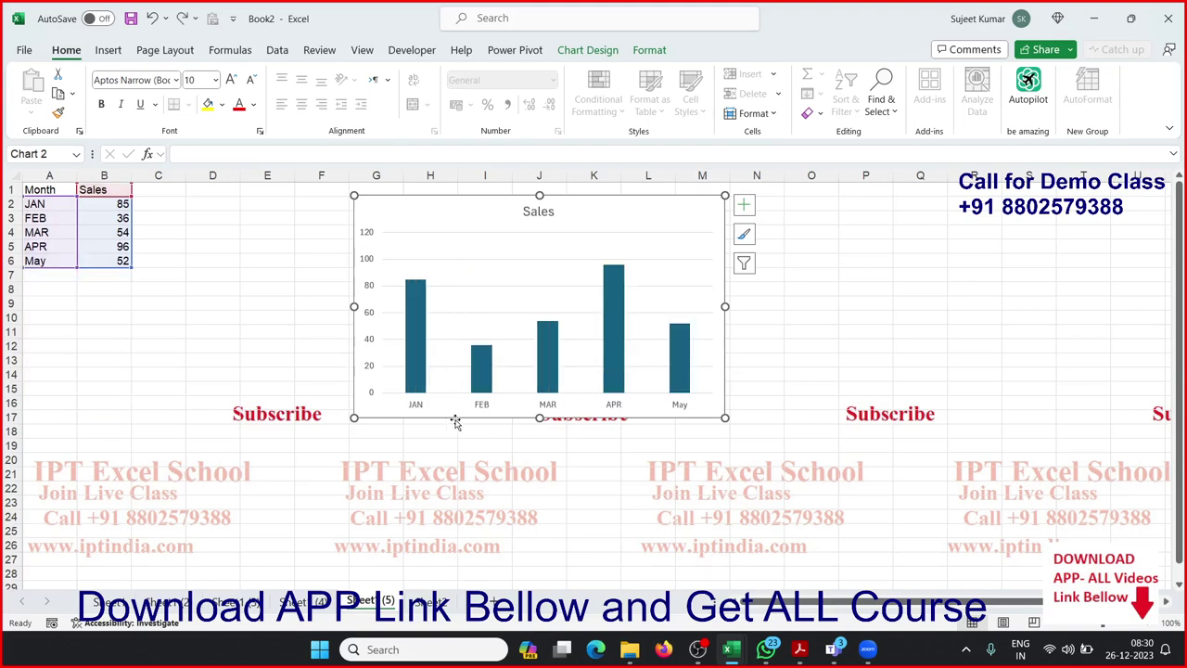
{"action": "key", "text": "Delete"}
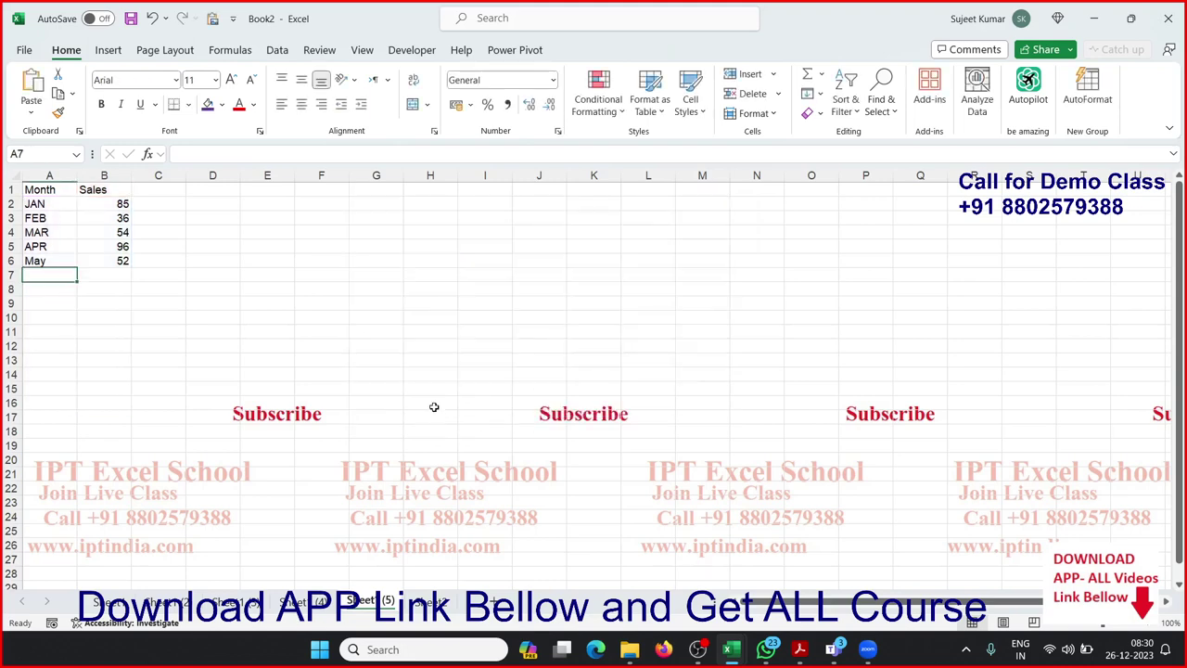
Convert the Month/Sales data A1:B6 into an Excel table.
{"action": "left_click_drag", "start_coordinate": [57, 195], "coordinate": [97, 262]}
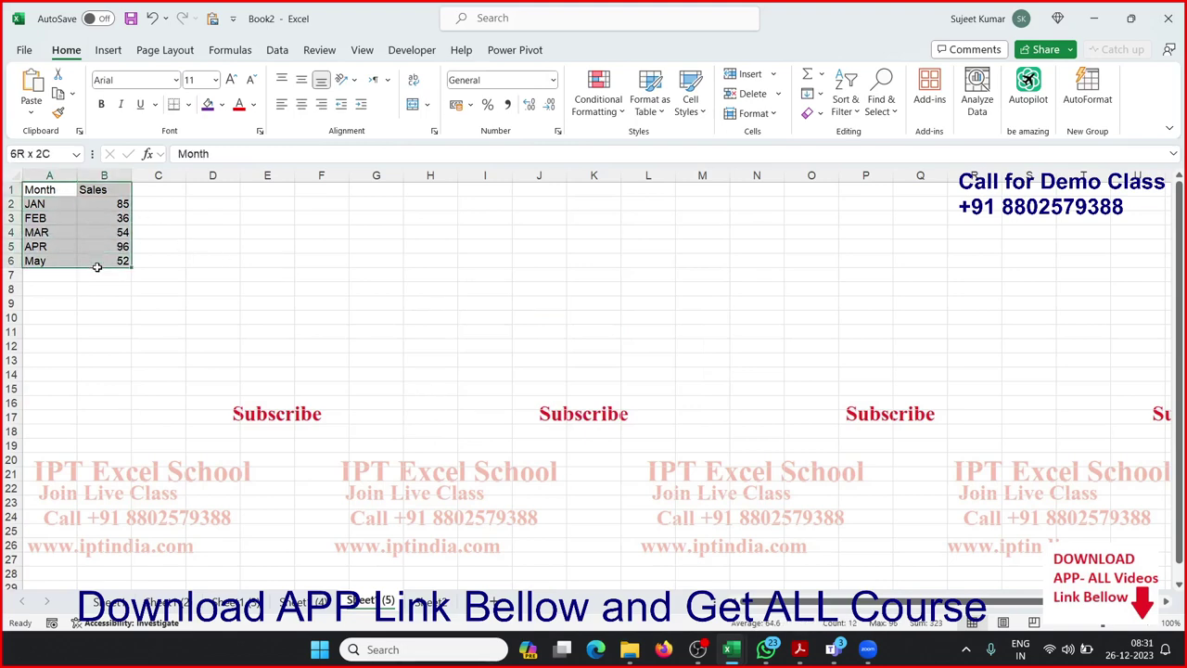
{"action": "left_click", "coordinate": [107, 50]}
{"action": "left_click", "coordinate": [144, 99]}
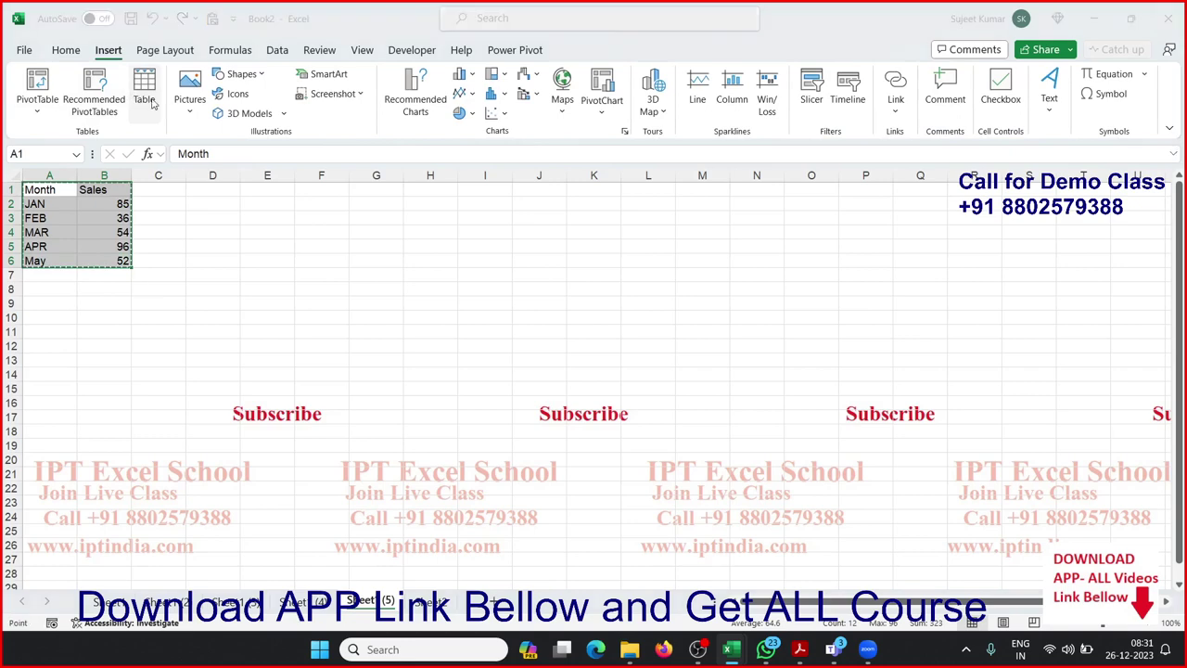
{"action": "left_click", "coordinate": [787, 351]}
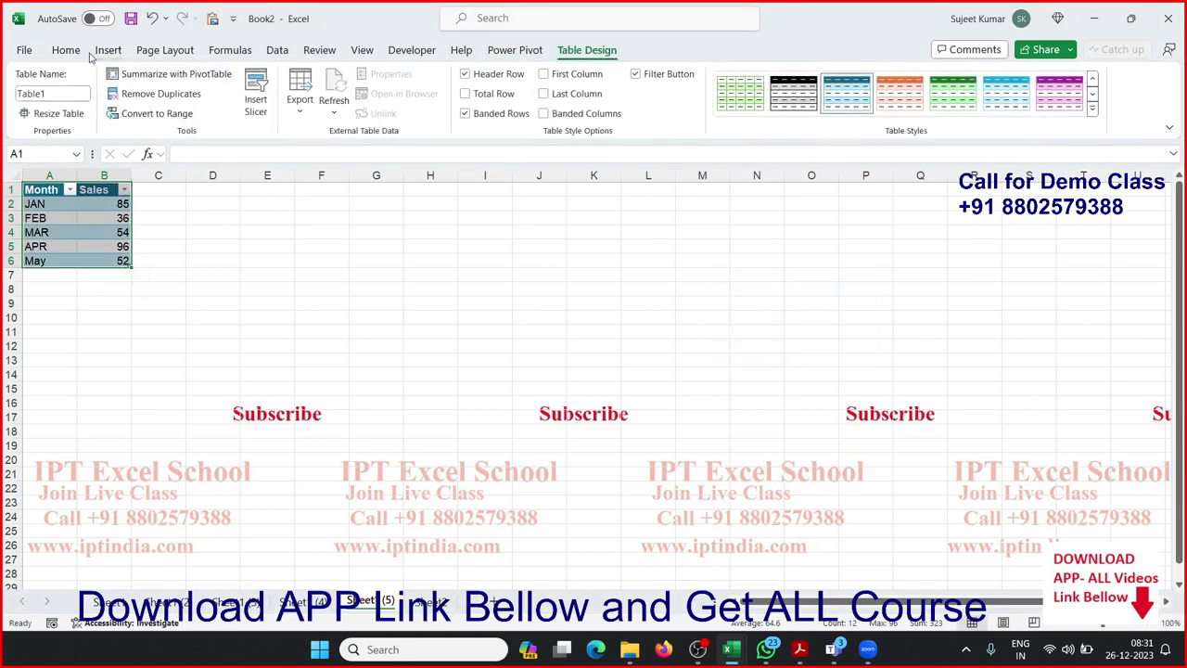
Insert a clustered column chart of the table and place it beside the data.
{"action": "left_click", "coordinate": [102, 51]}
{"action": "left_click", "coordinate": [468, 74]}
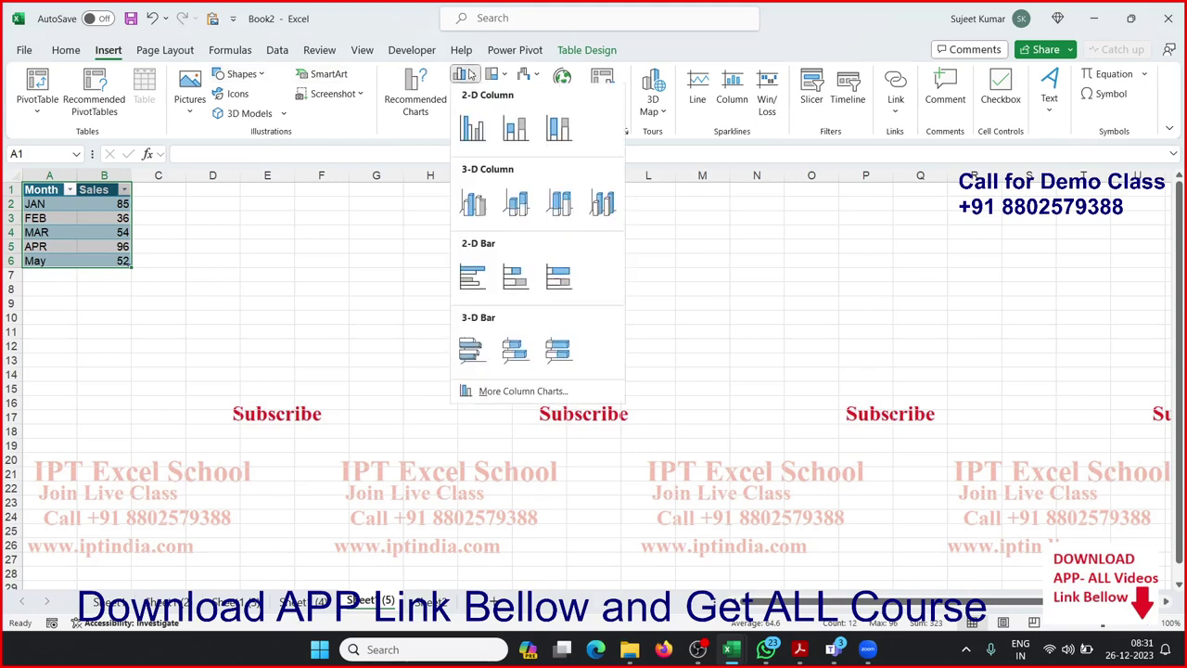
{"action": "left_click", "coordinate": [473, 128]}
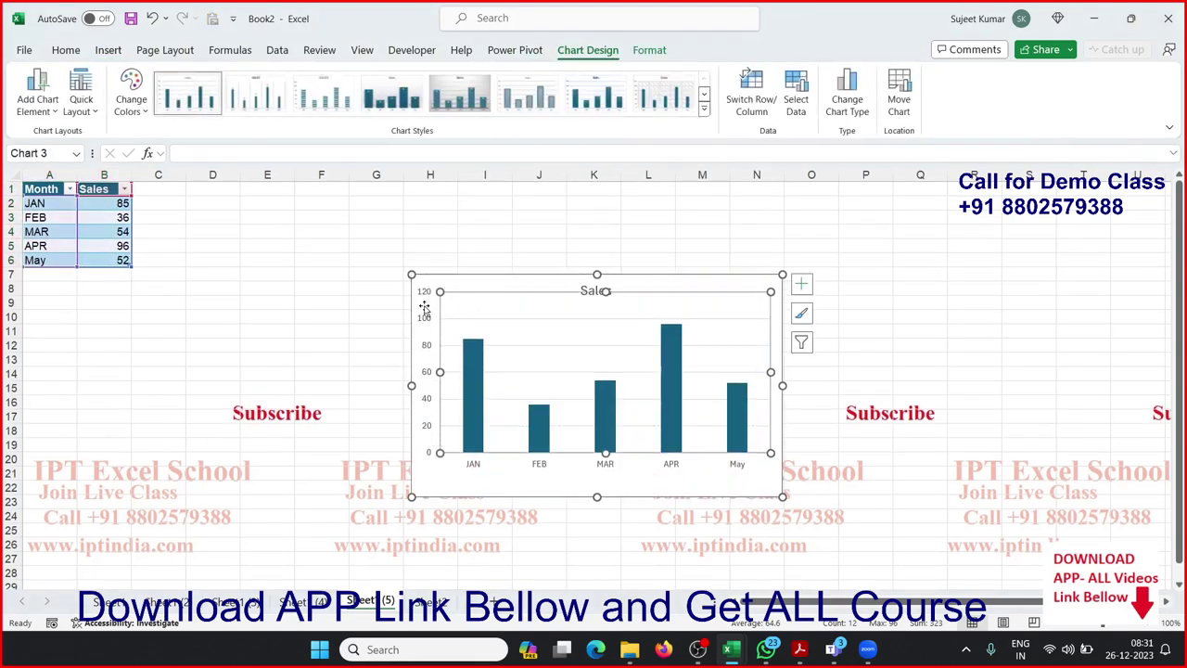
{"action": "left_click_drag", "start_coordinate": [422, 308], "coordinate": [376, 230]}
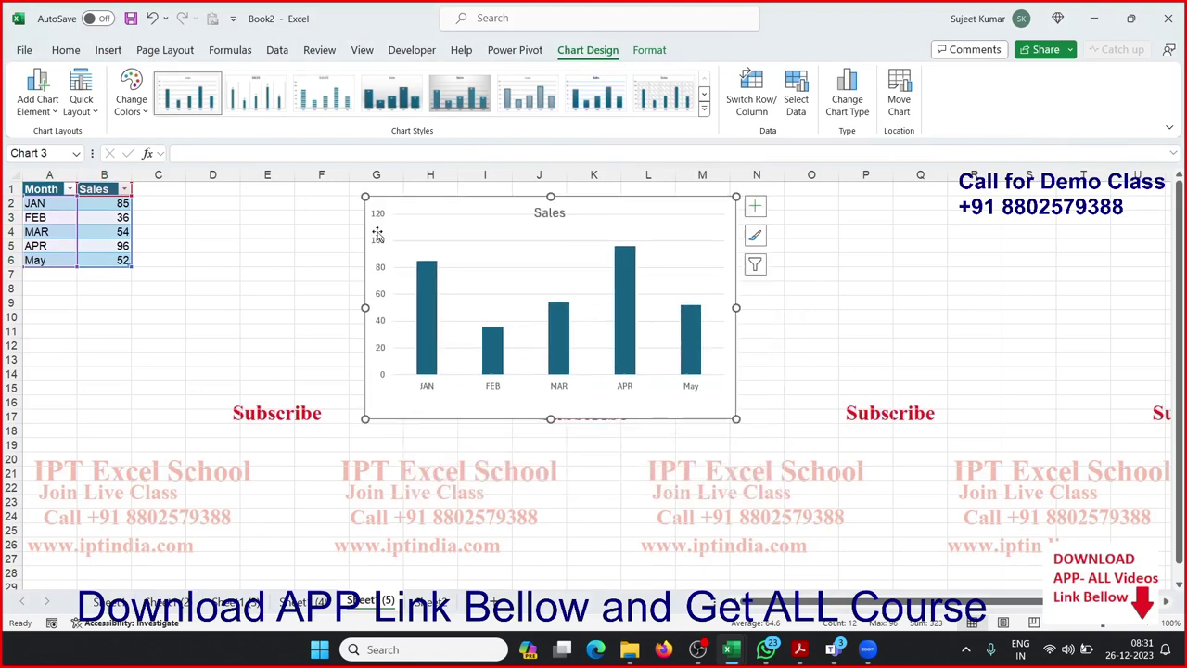
{"action": "left_click", "coordinate": [427, 286]}
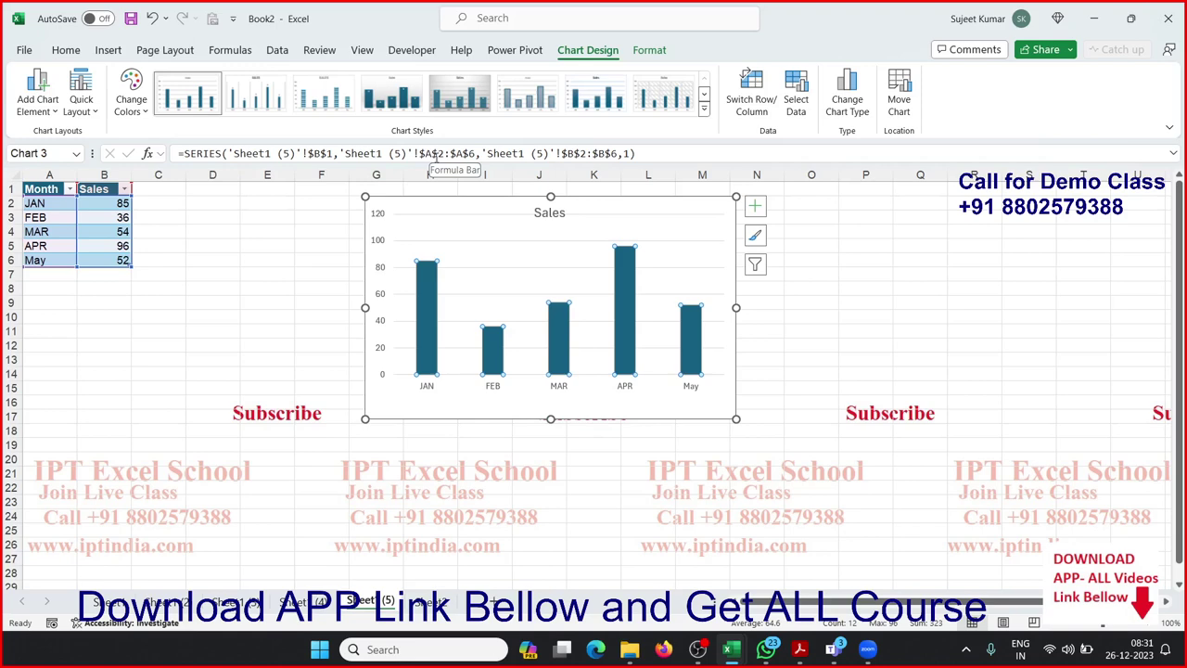
{"action": "left_click", "coordinate": [290, 283]}
Add a Jun row with sales of 65, dismissing the formula-reference warning.
{"action": "left_click", "coordinate": [55, 262]}
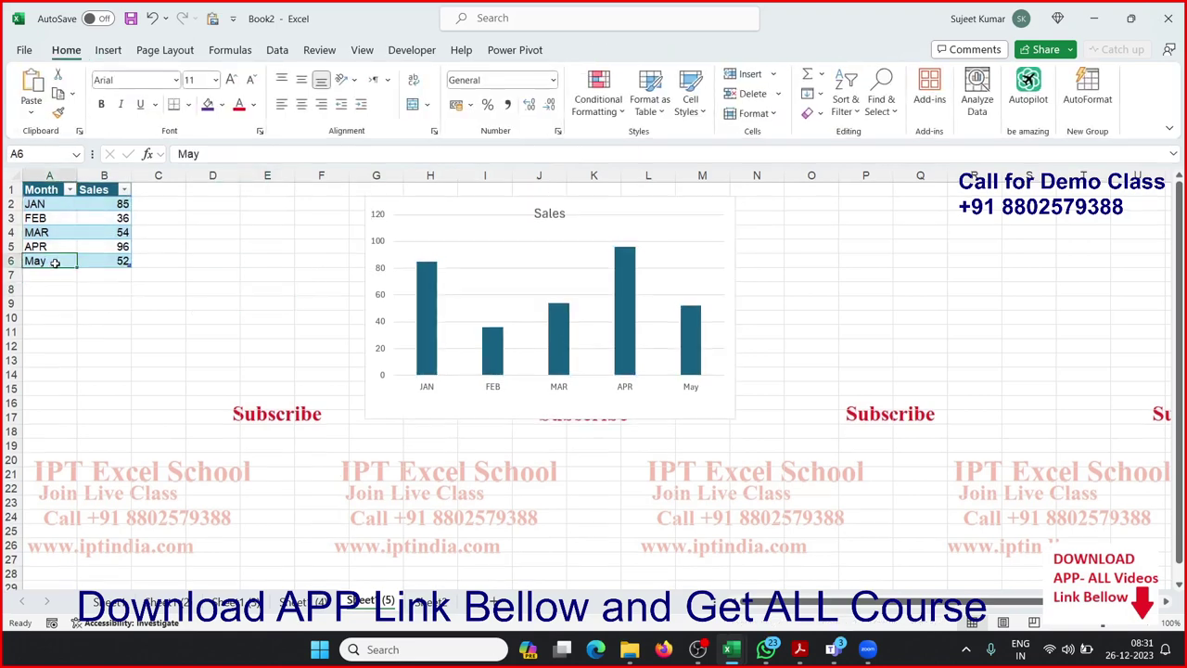
{"action": "left_click", "coordinate": [57, 273]}
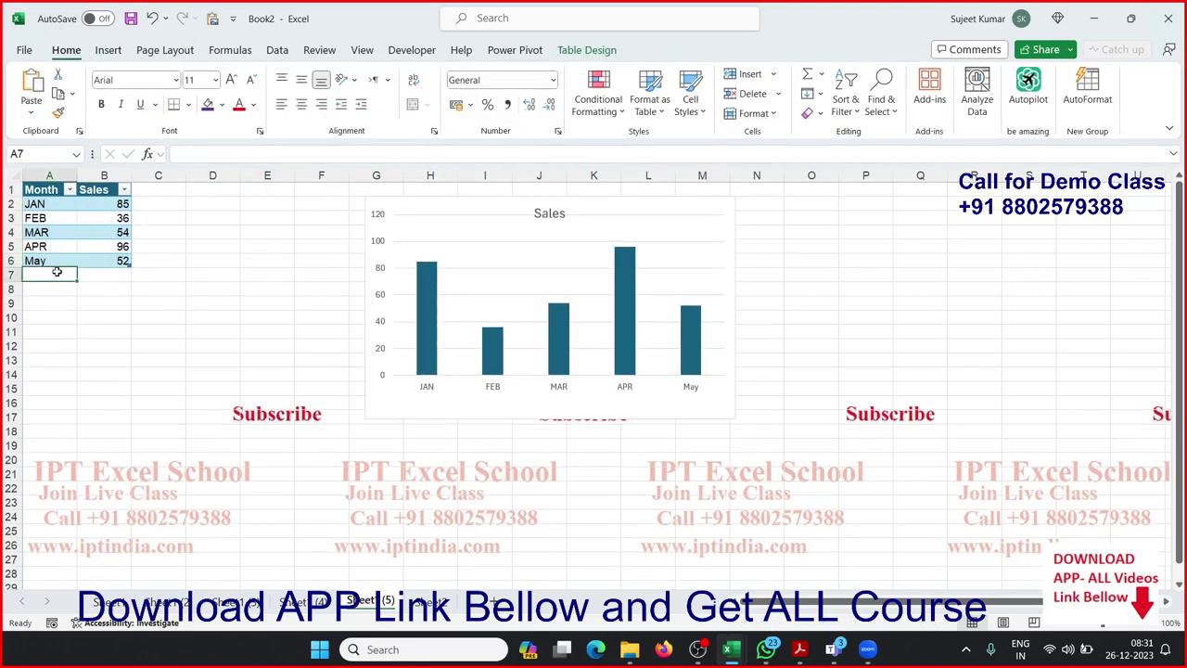
{"action": "type", "text": "Jun"}
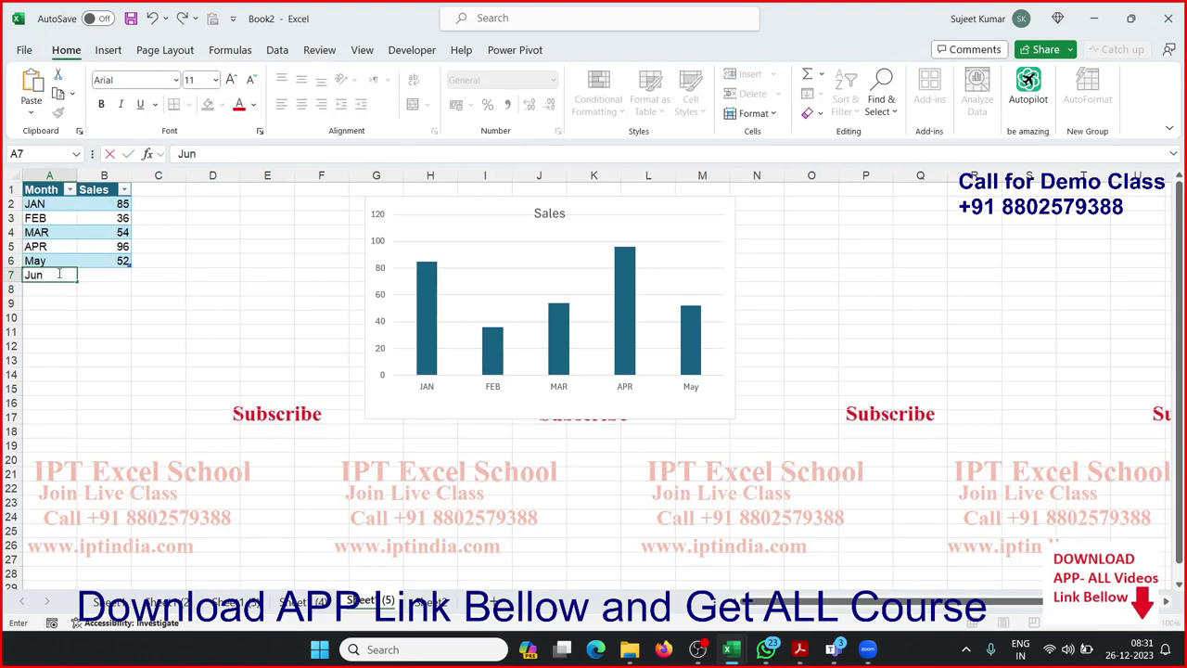
{"action": "key", "text": "Return"}
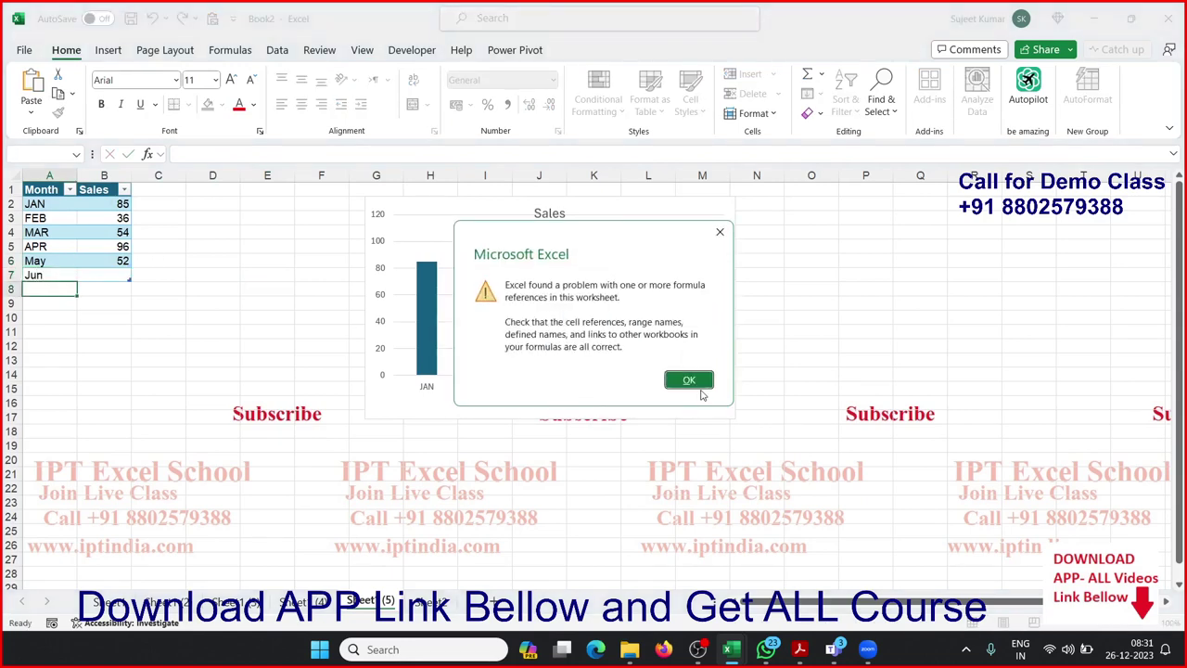
{"action": "left_click", "coordinate": [702, 384]}
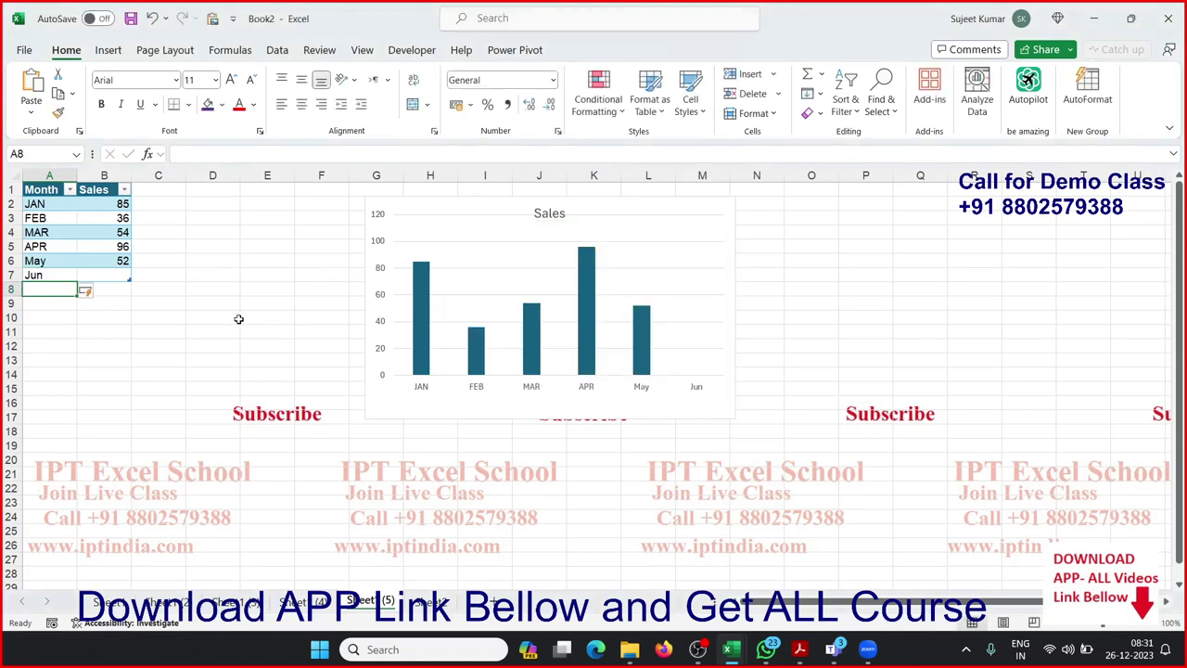
{"action": "left_click", "coordinate": [118, 274]}
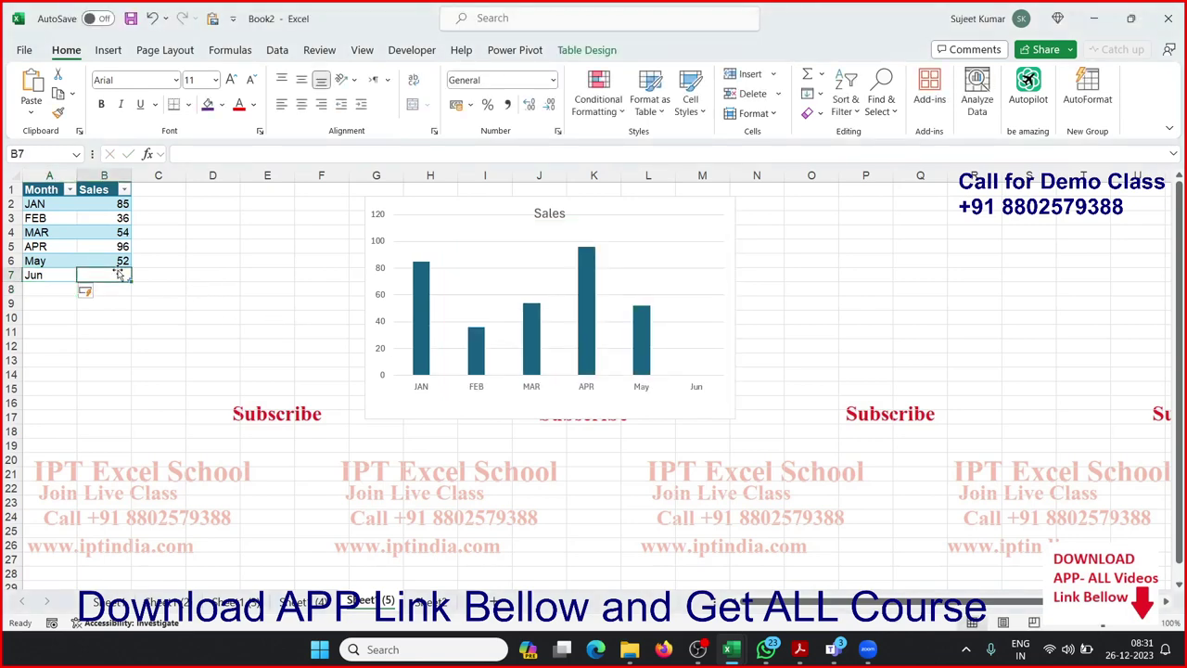
{"action": "type", "text": "65"}
{"action": "key", "text": "Return"}
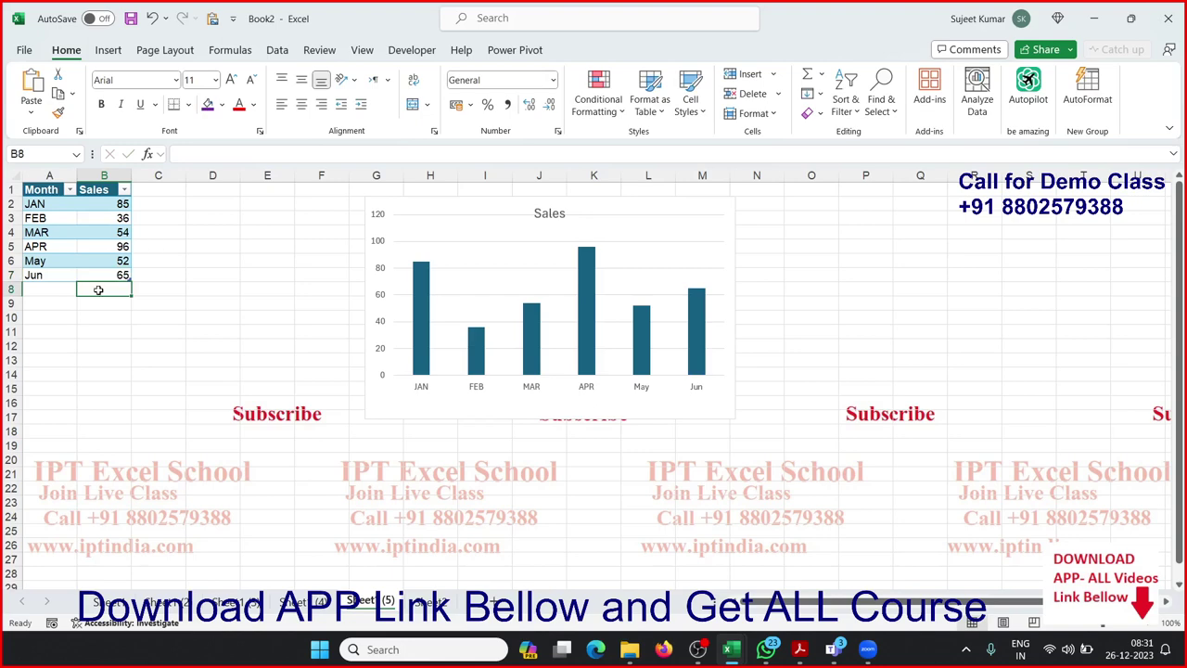
Add two more rows with sales of 65 and 85, dismissing the warnings.
{"action": "left_click", "coordinate": [68, 292]}
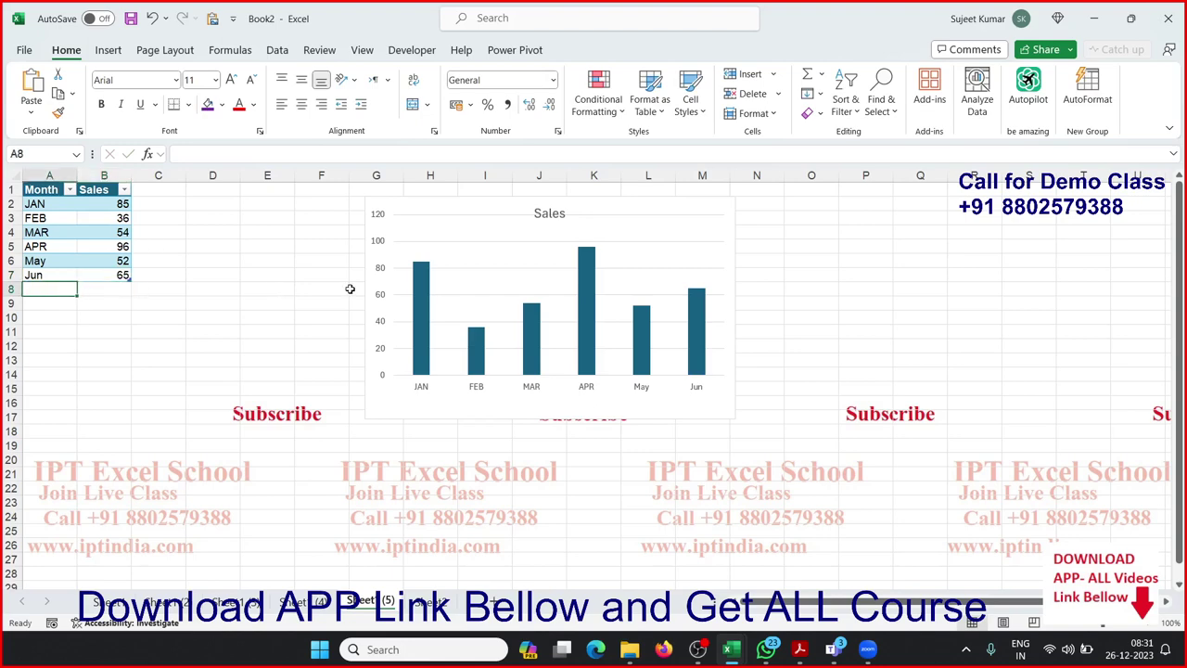
{"action": "type", "text": "May"}
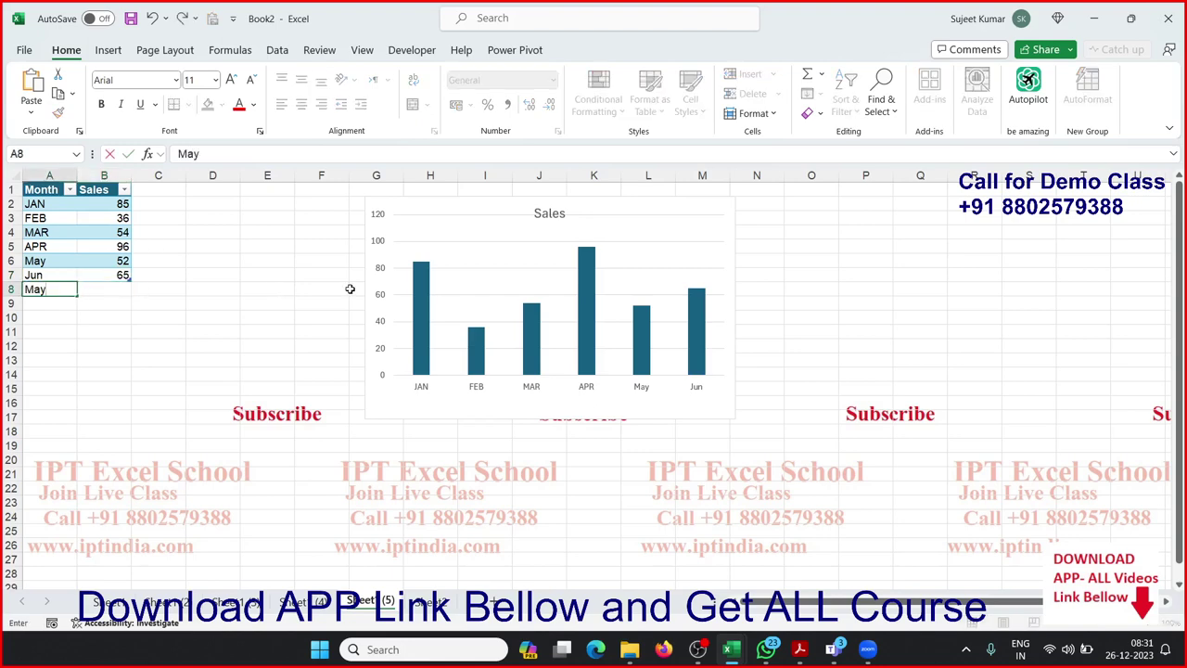
{"action": "key", "text": "Return"}
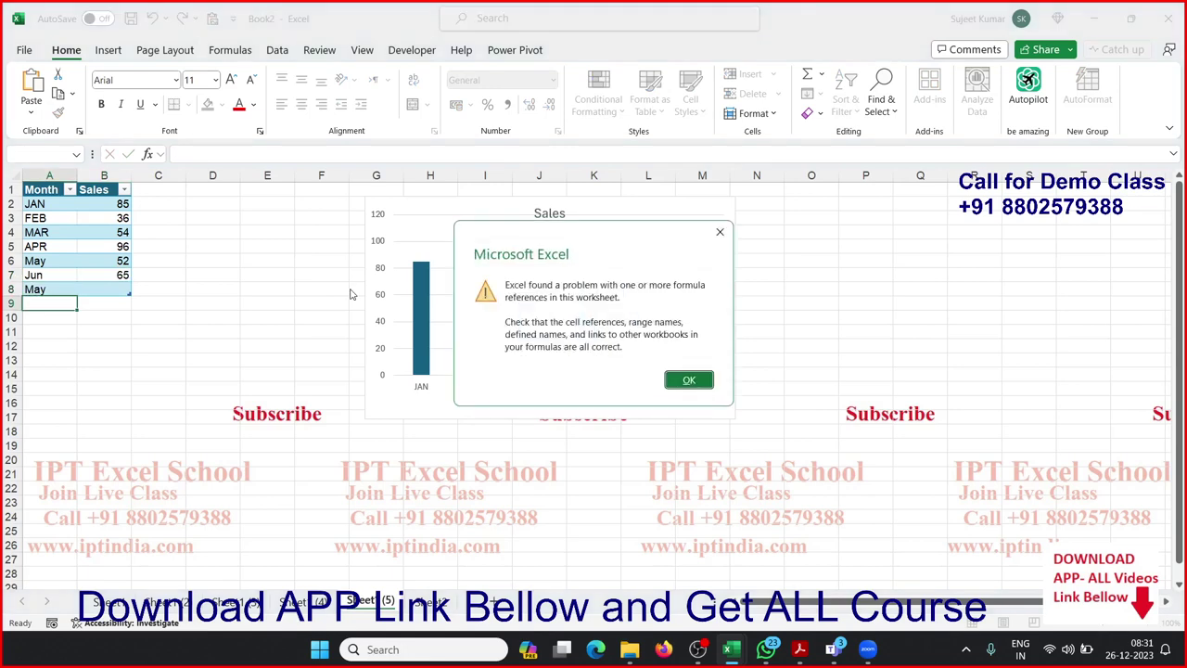
{"action": "left_click", "coordinate": [710, 384]}
{"action": "left_click", "coordinate": [126, 288]}
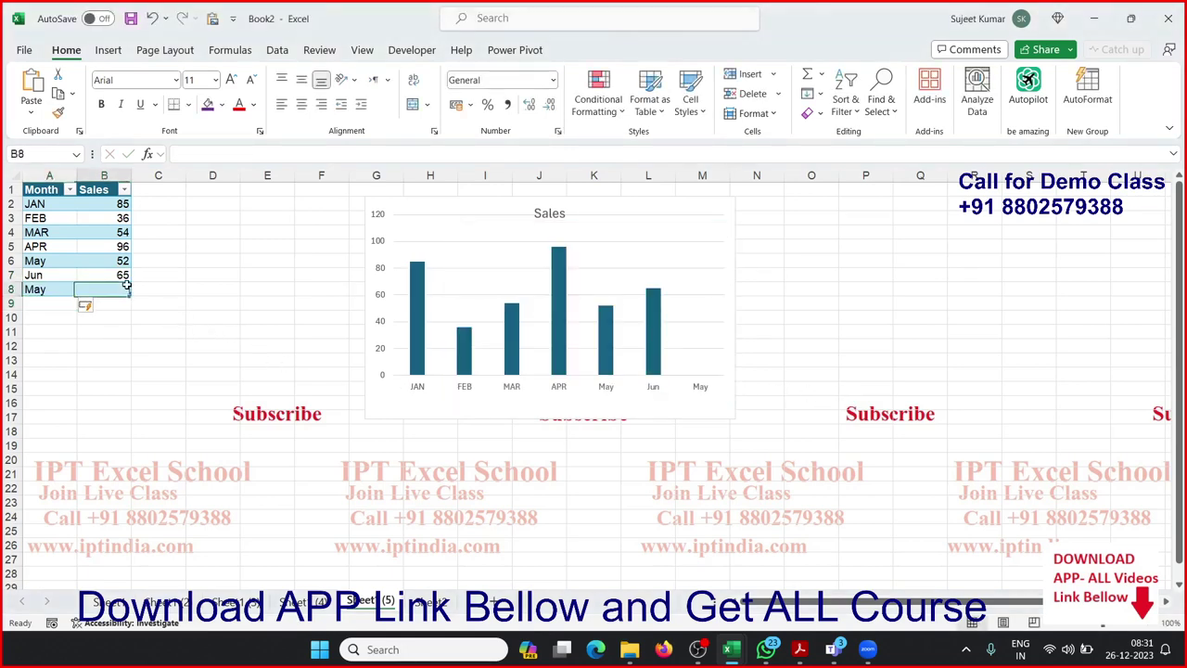
{"action": "type", "text": "65"}
{"action": "key", "text": "Return"}
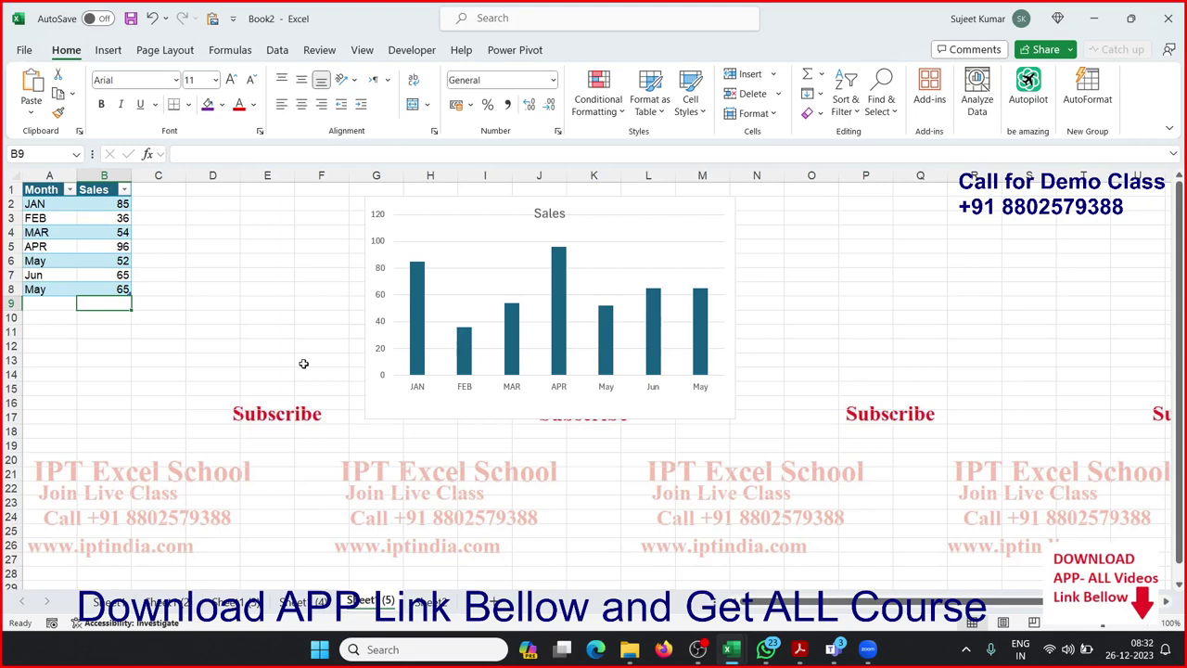
{"action": "type", "text": "85"}
{"action": "key", "text": "Return"}
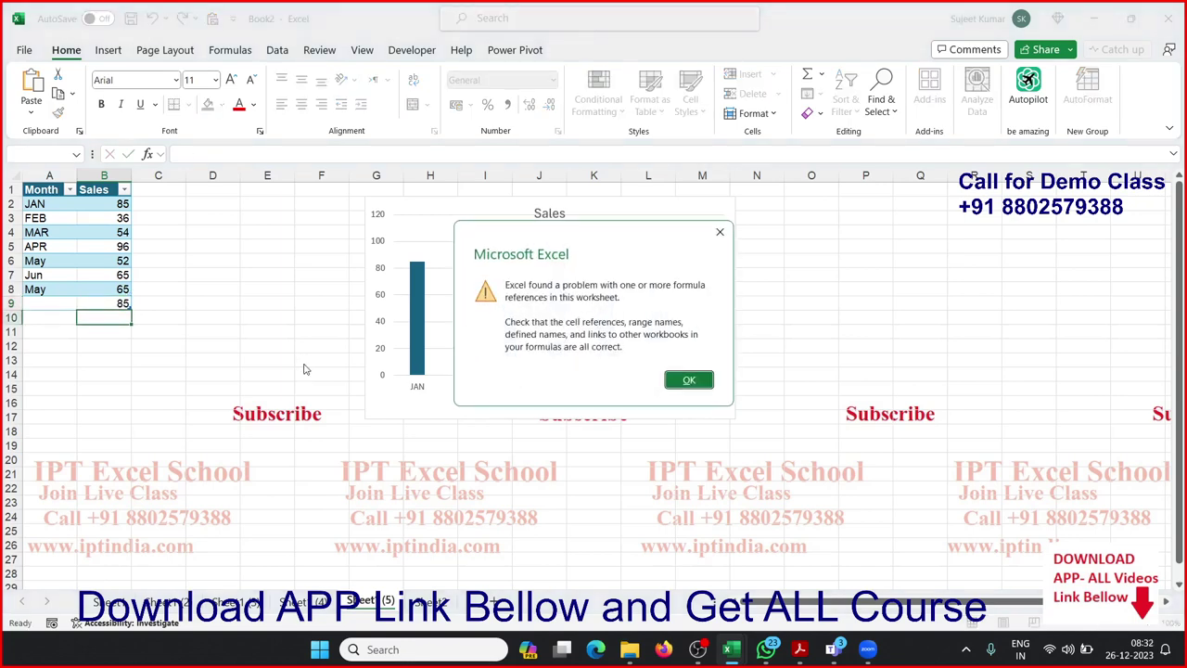
{"action": "left_click", "coordinate": [684, 388]}
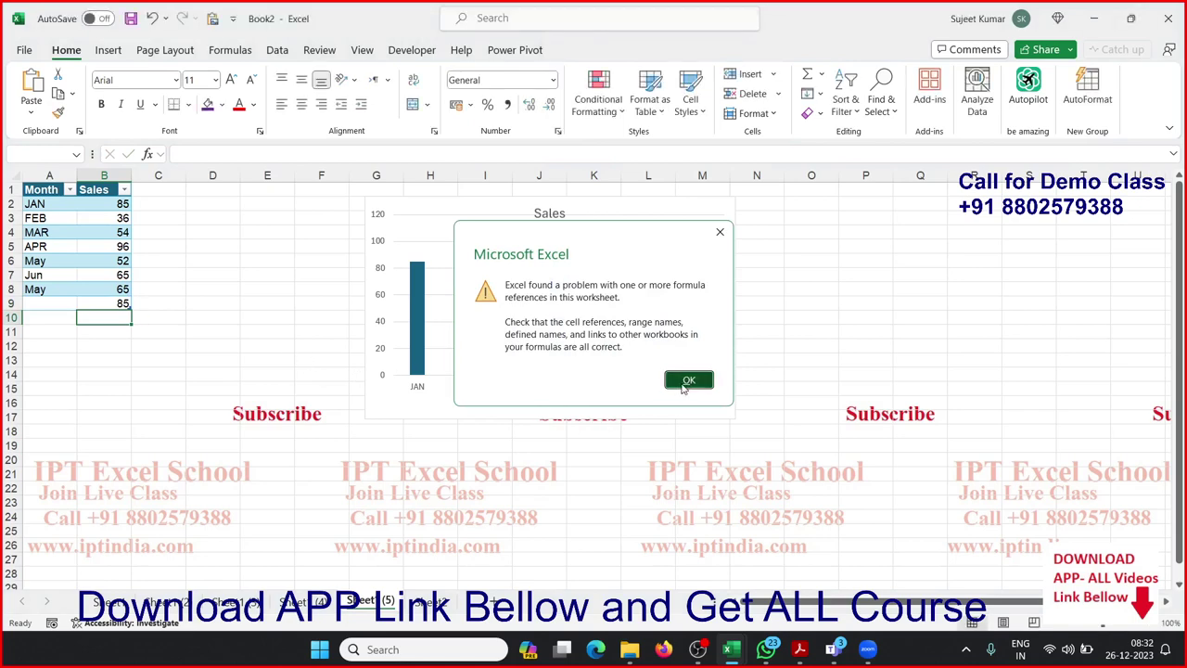
{"action": "left_click", "coordinate": [83, 302]}
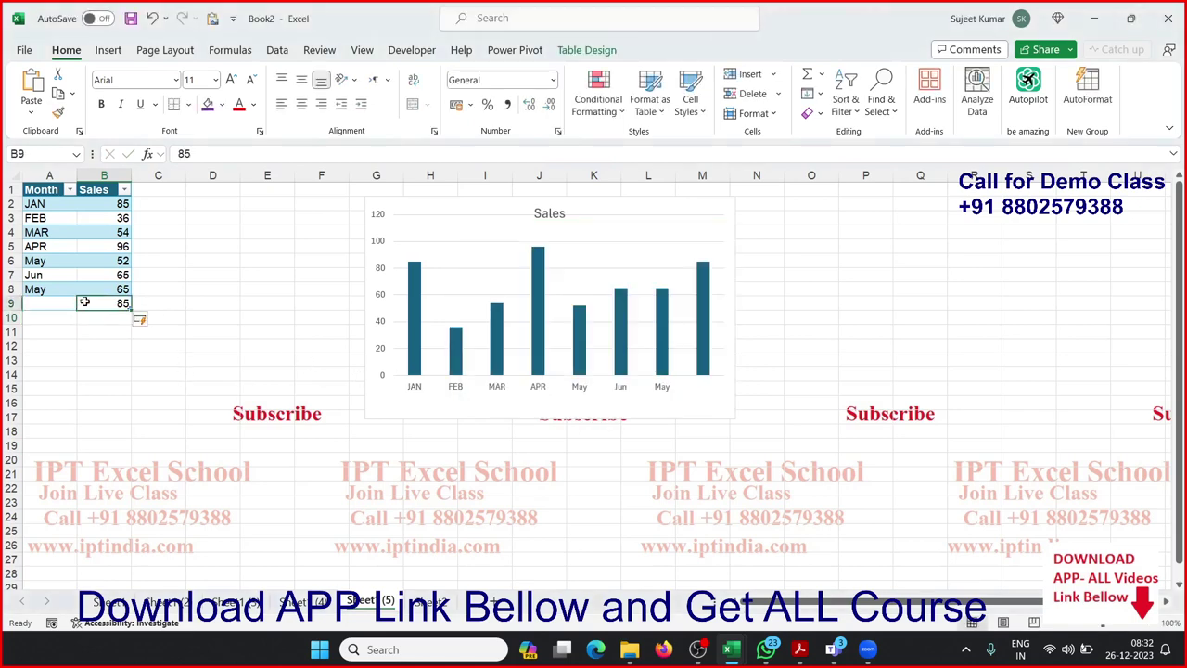
Correct the new month labels to Jul and Aug, then copy the table A1:B9.
{"action": "left_click", "coordinate": [63, 289]}
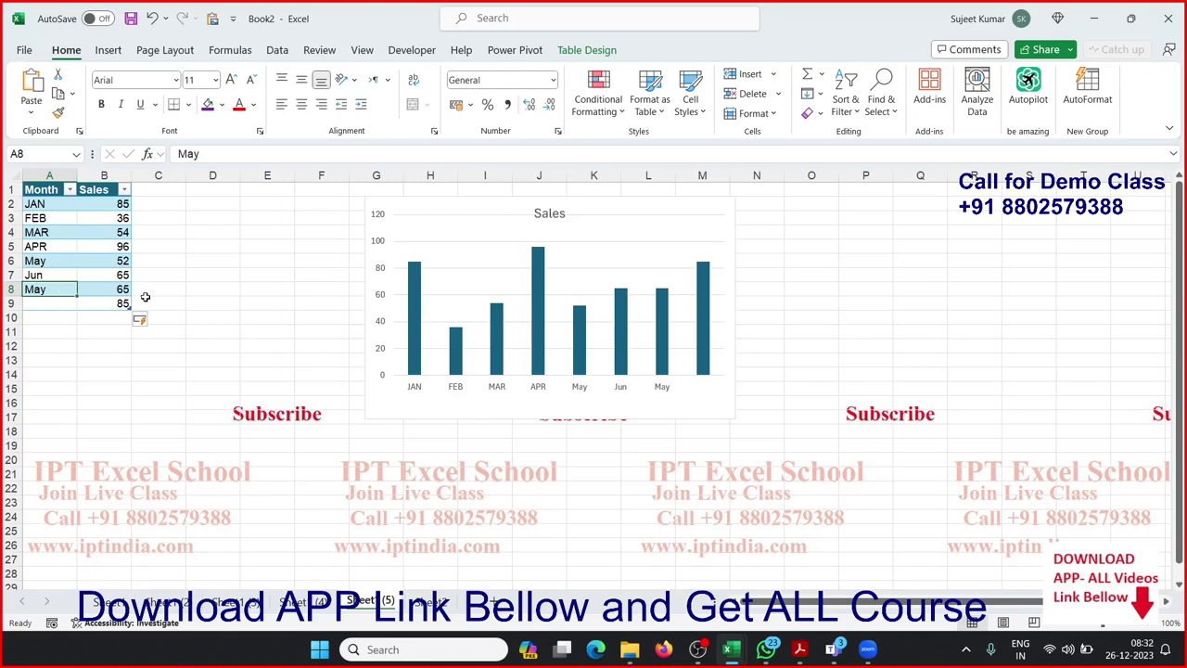
{"action": "type", "text": "Jul"}
{"action": "key", "text": "Return"}
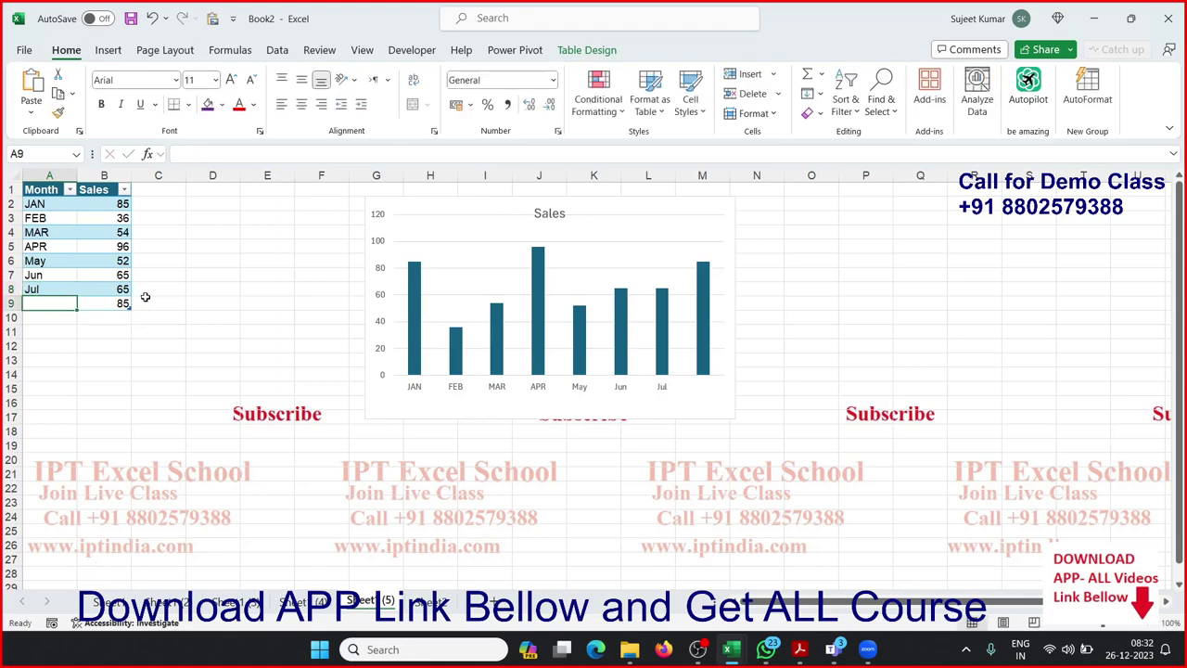
{"action": "type", "text": "July"}
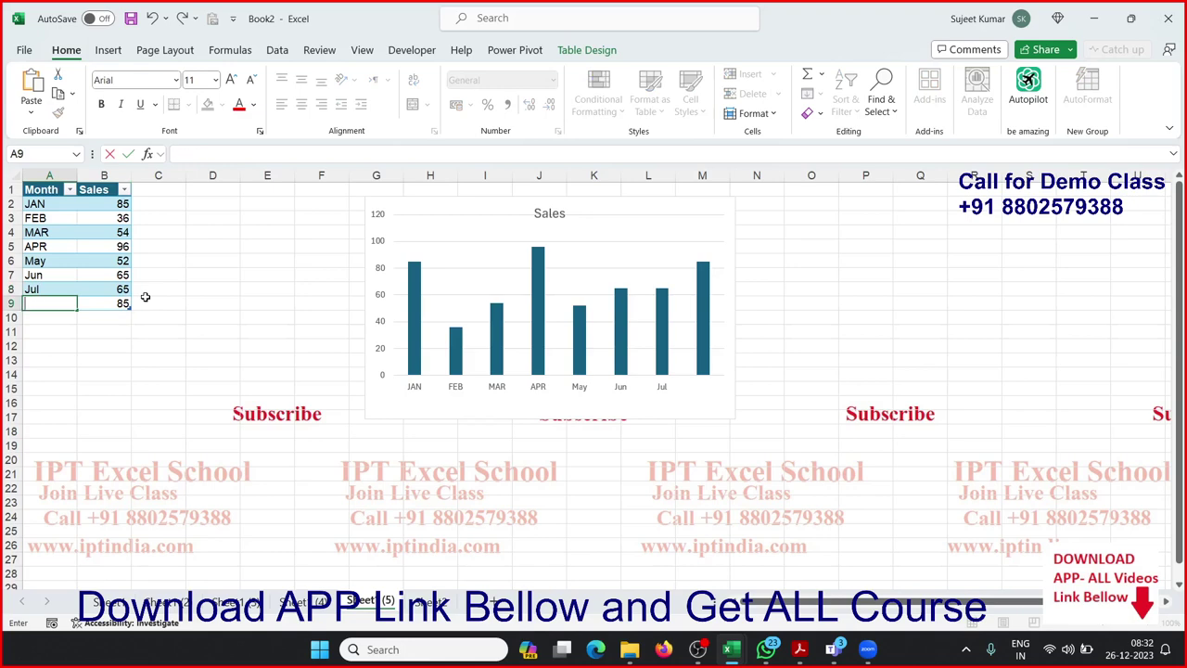
{"action": "type", "text": "Ag"}
{"action": "key", "text": "BackSpace"}
{"action": "key", "text": "BackSpace"}
{"action": "type", "text": "g"}
{"action": "key", "text": "Return"}
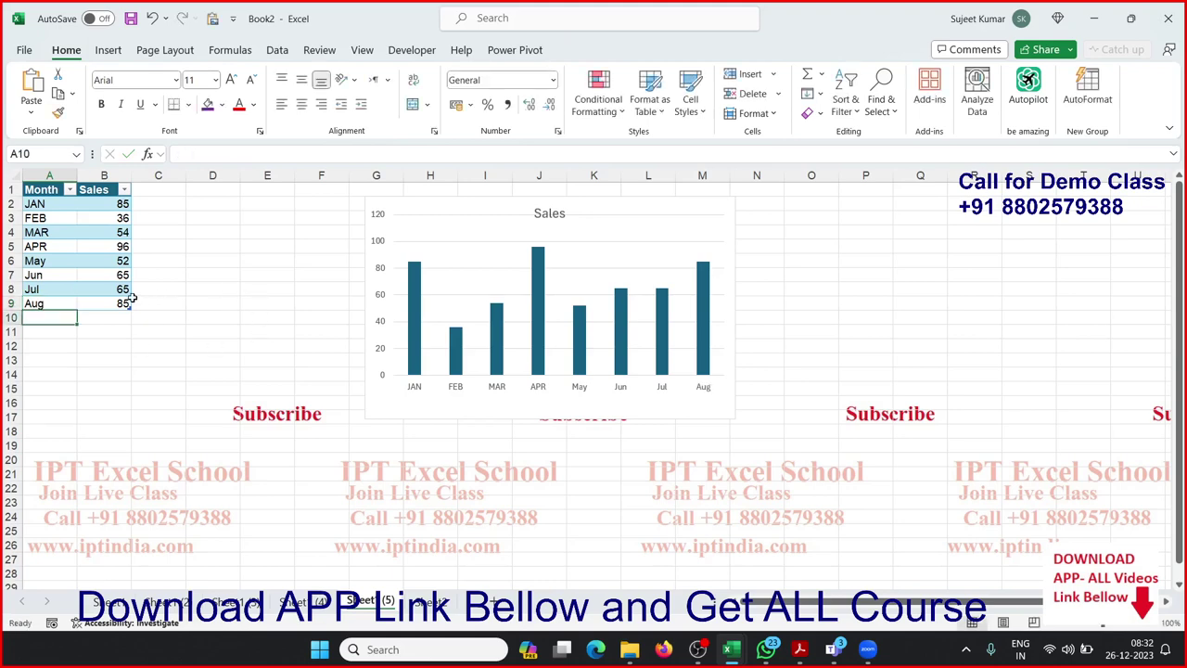
{"action": "left_click_drag", "start_coordinate": [126, 302], "coordinate": [44, 175]}
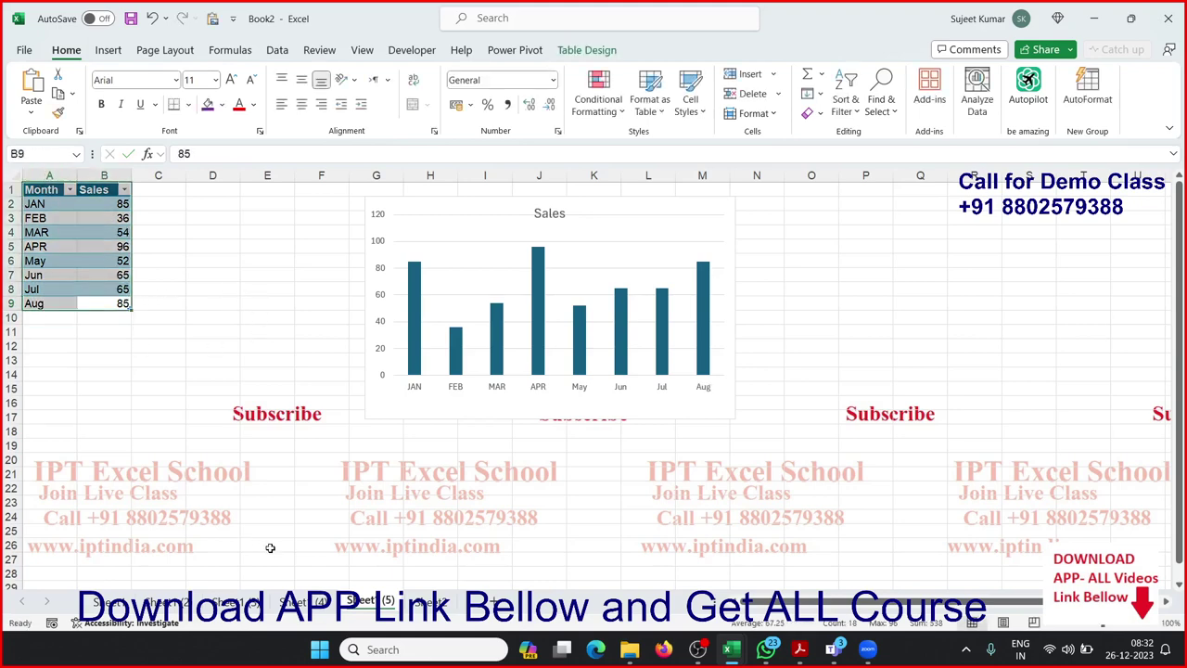
{"action": "key", "text": "ctrl+c"}
{"action": "left_click_drag", "start_coordinate": [419, 608], "coordinate": [422, 608]}
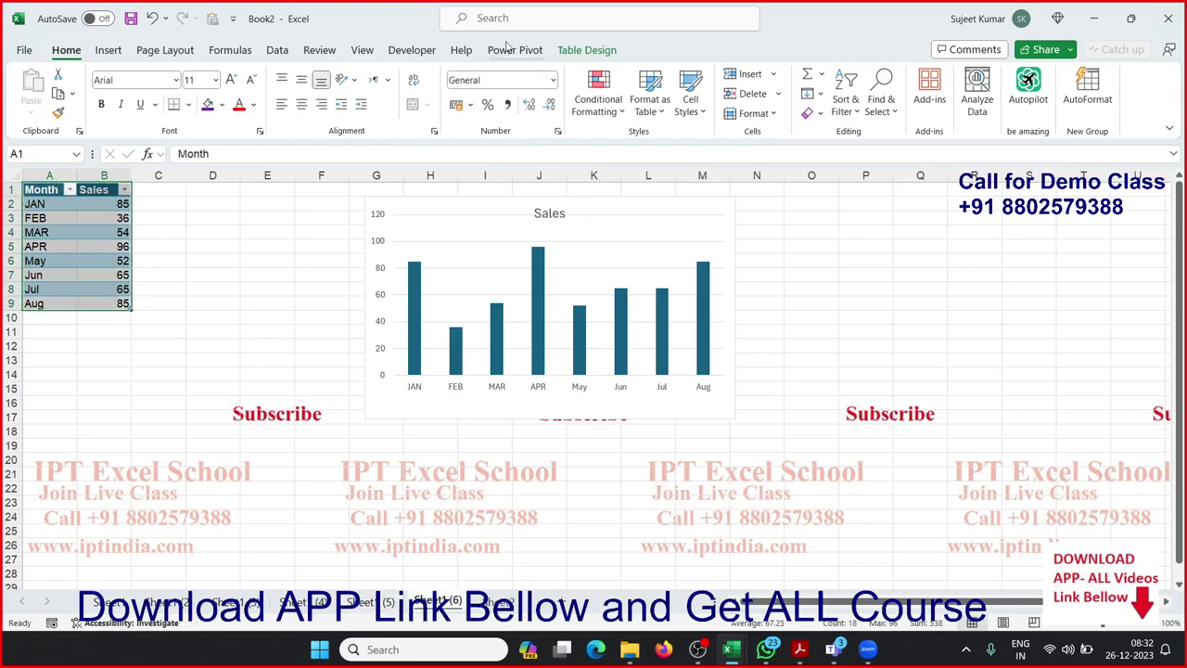
{"action": "left_click", "coordinate": [562, 52]}
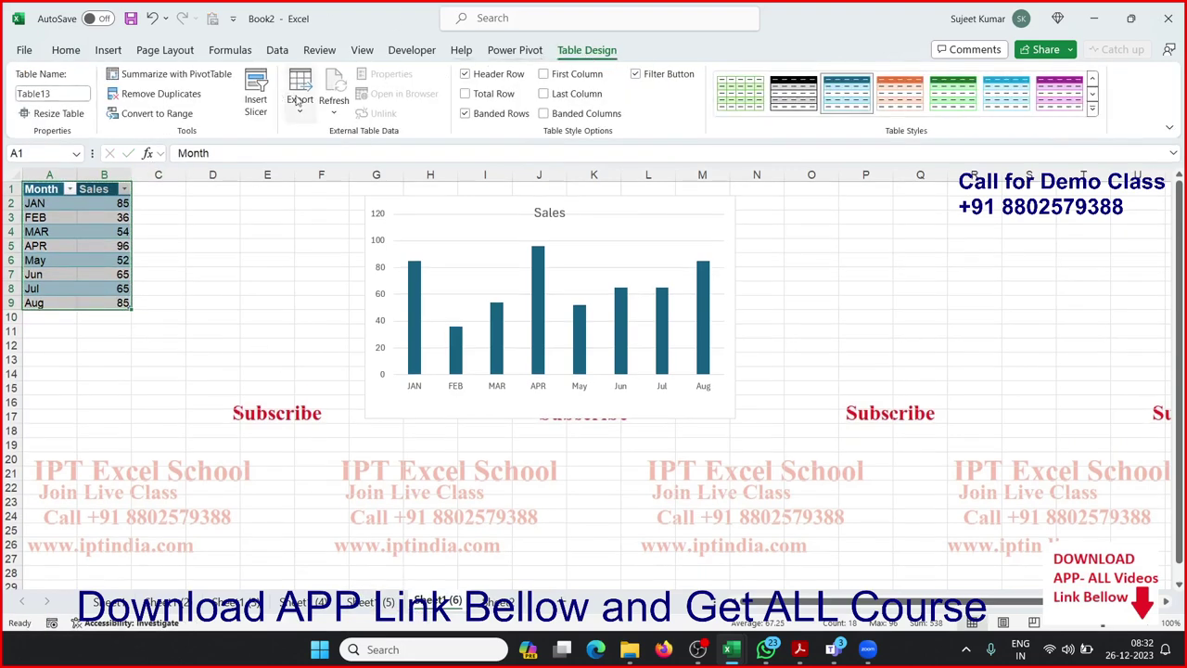
{"action": "left_click", "coordinate": [190, 113]}
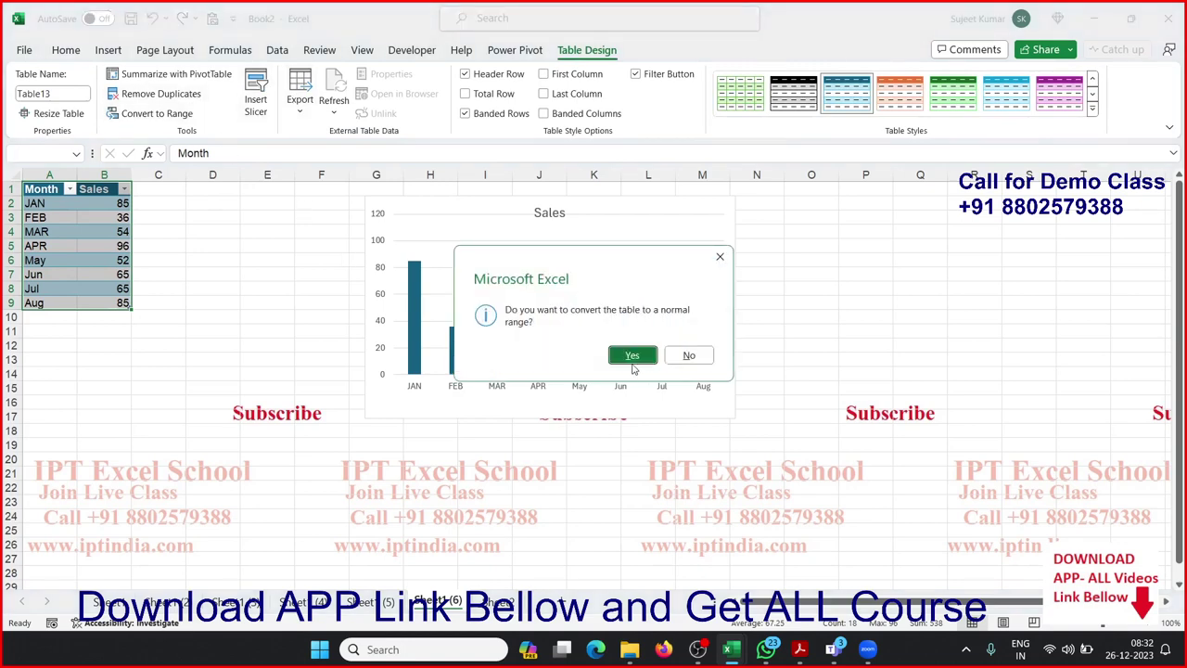
{"action": "left_click", "coordinate": [632, 357]}
{"action": "left_click", "coordinate": [488, 417]}
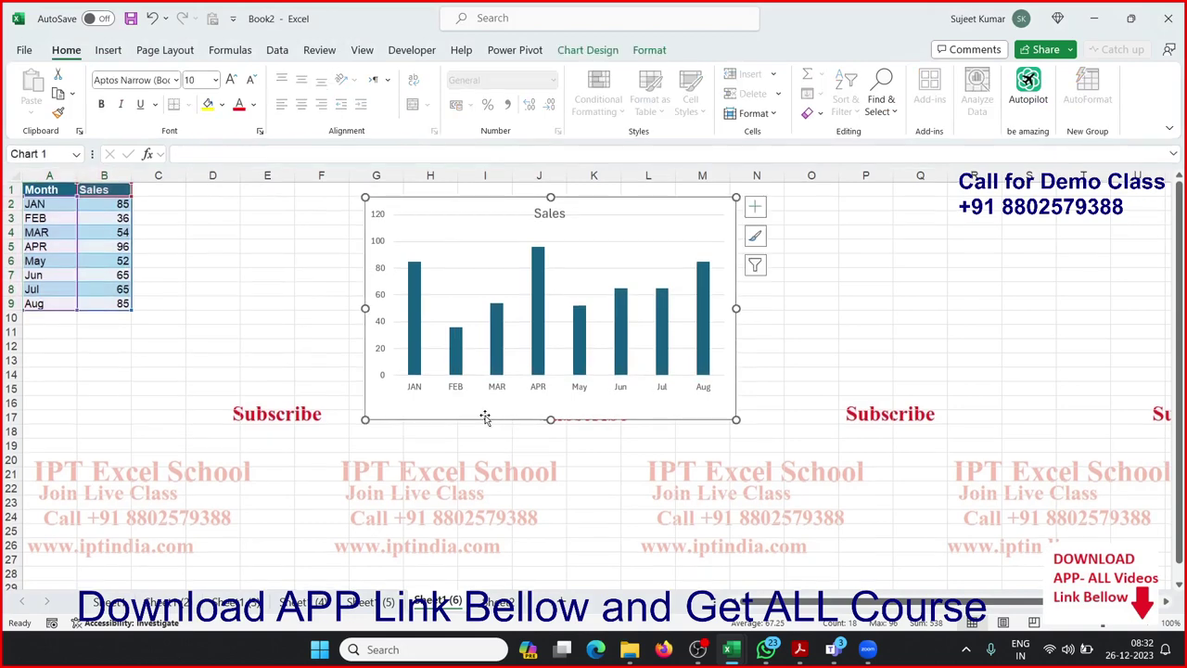
{"action": "left_click", "coordinate": [234, 286]}
{"action": "left_click", "coordinate": [201, 205]}
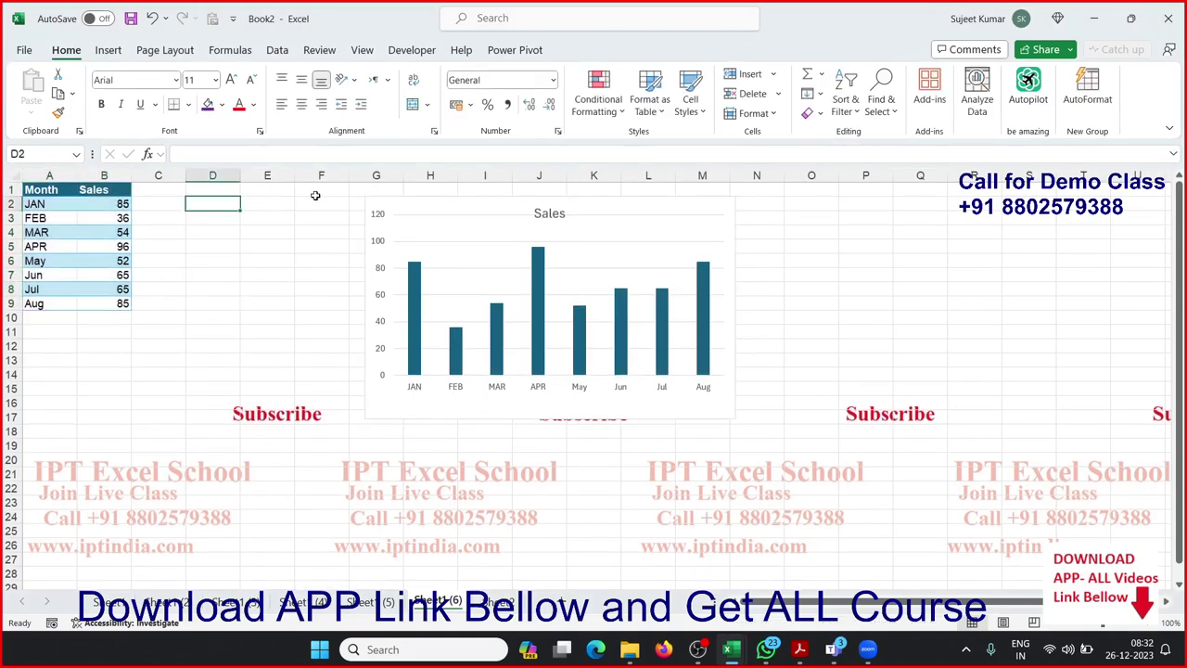
Enter =OFFSET(A1,1,1,COUNTA(A:A)-1,1) in D2 to spill the sales values down D2:D9.
{"action": "type", "text": "=o"}
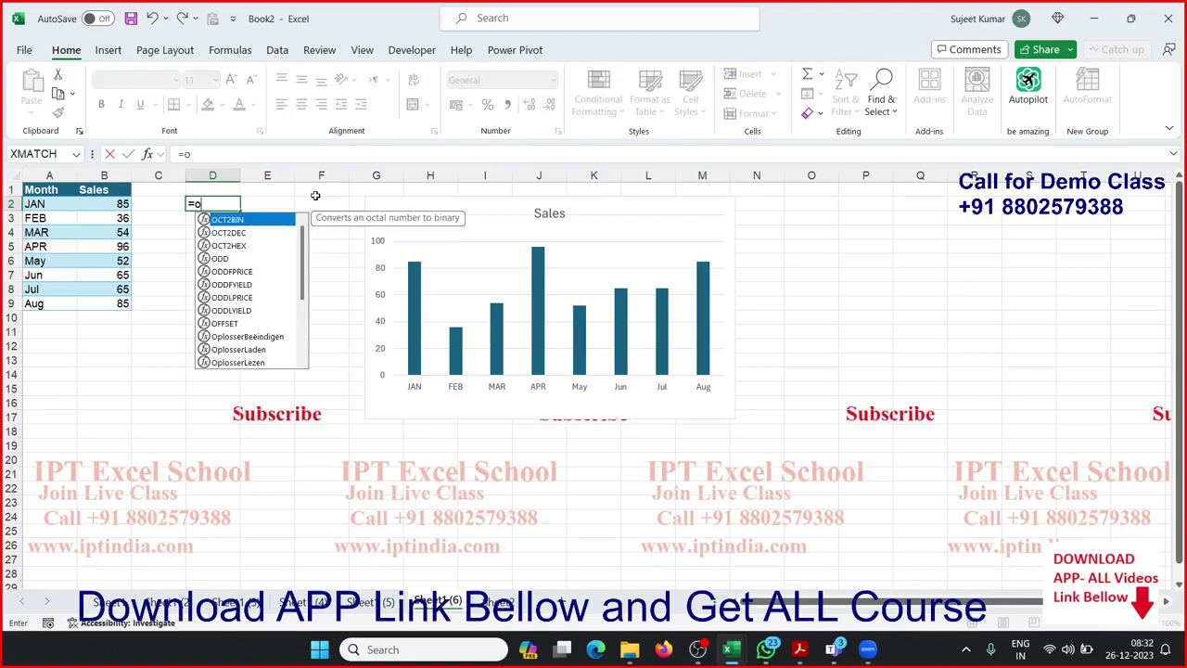
{"action": "type", "text": "f"}
{"action": "key", "text": "Tab"}
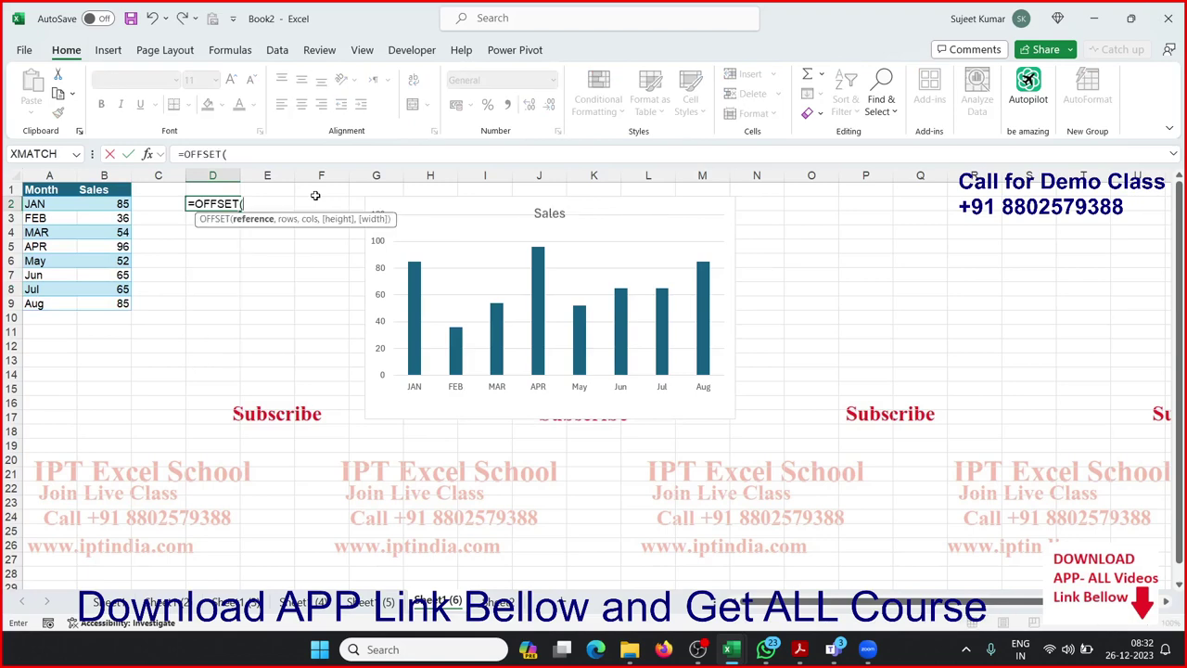
{"action": "key", "text": "Left"}
{"action": "key", "text": "Left"}
{"action": "key", "text": "Left"}
{"action": "key", "text": "Up"}
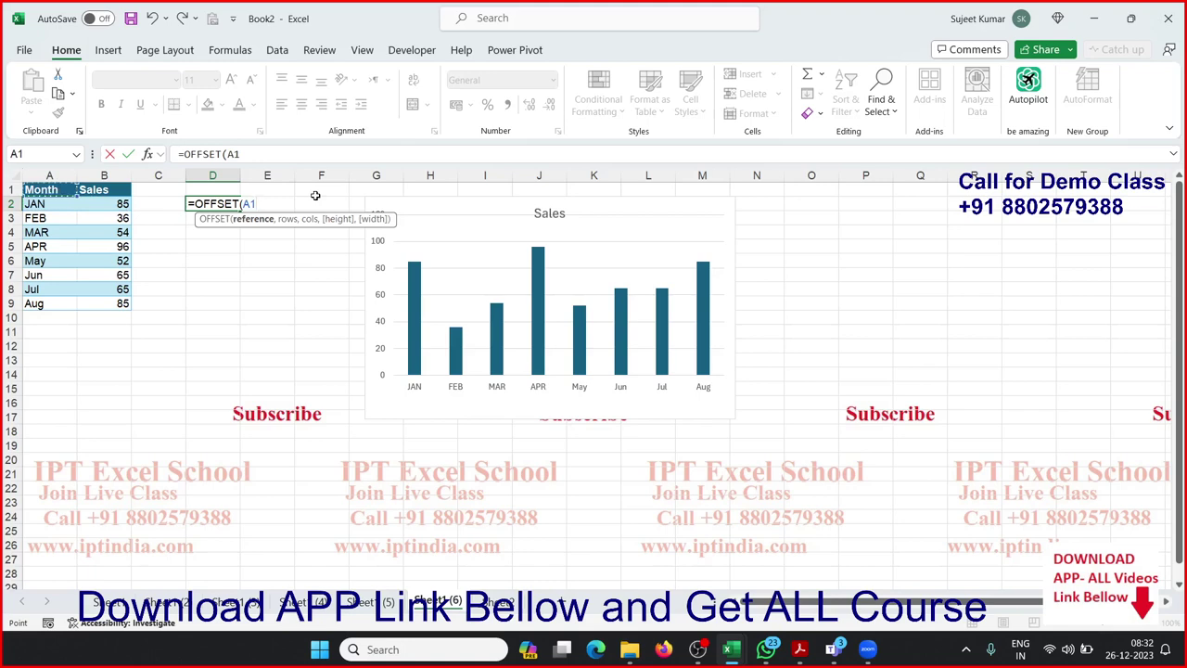
{"action": "type", "text": ",1"}
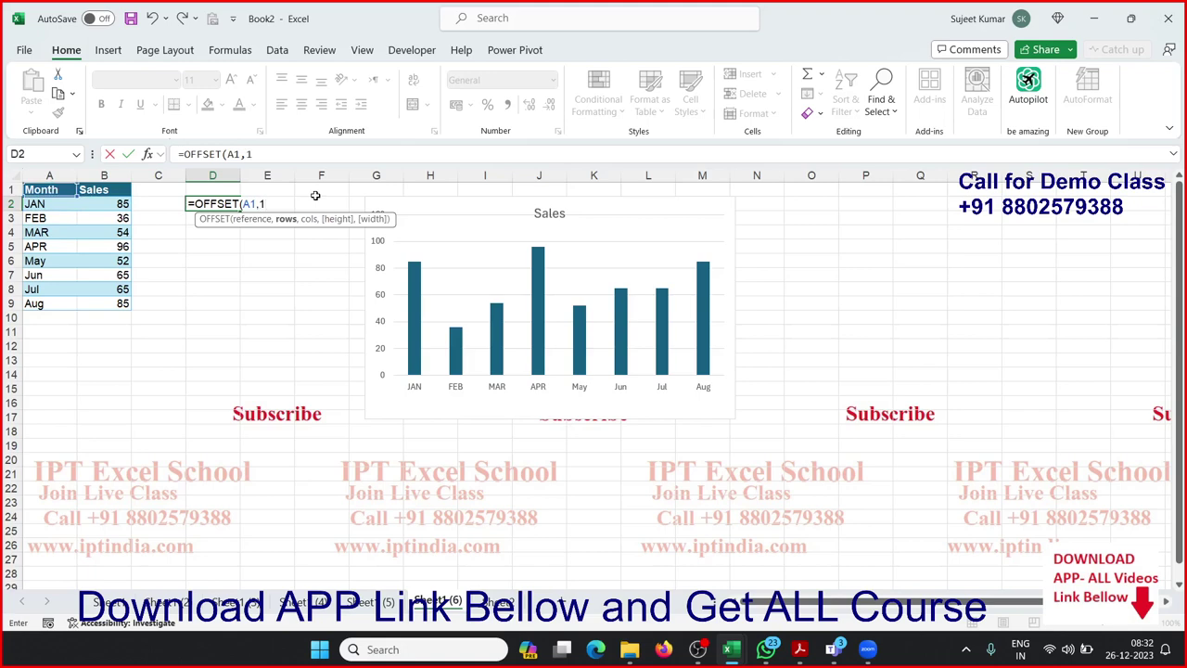
{"action": "type", "text": ",1"}
{"action": "type", "text": ",1,"}
{"action": "type", "text": "cou"}
{"action": "key", "text": "Down"}
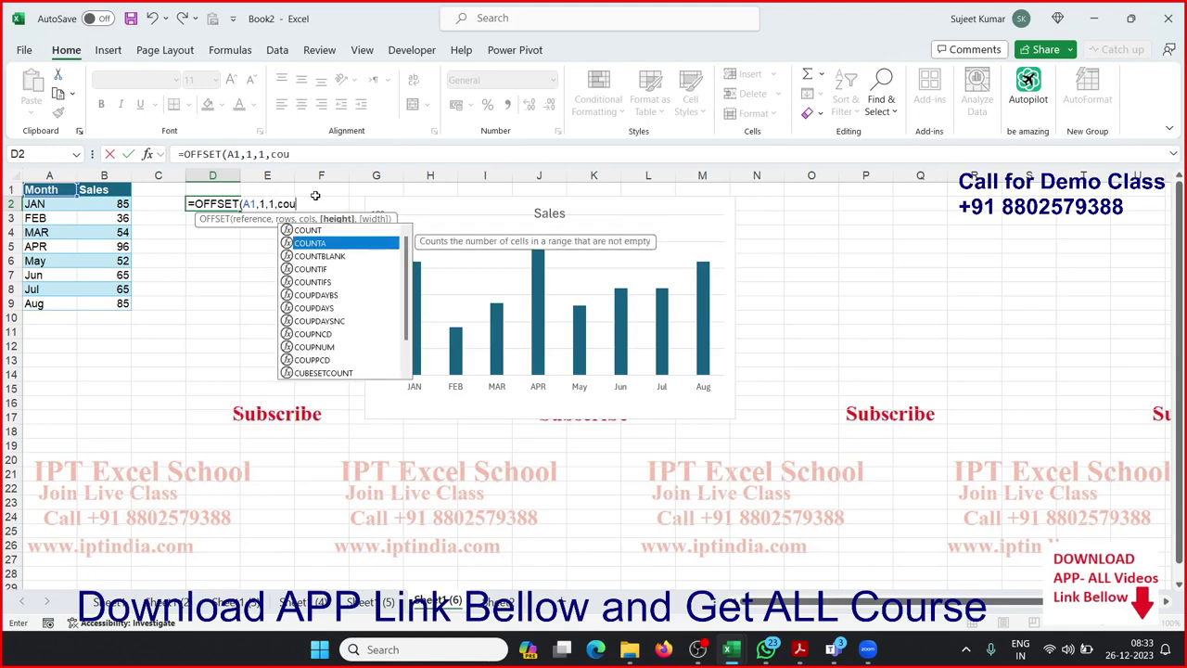
{"action": "key", "text": "Tab"}
{"action": "key", "text": "Left"}
{"action": "key", "text": "Left"}
{"action": "key", "text": "Left"}
{"action": "key", "text": "ctrl+space"}
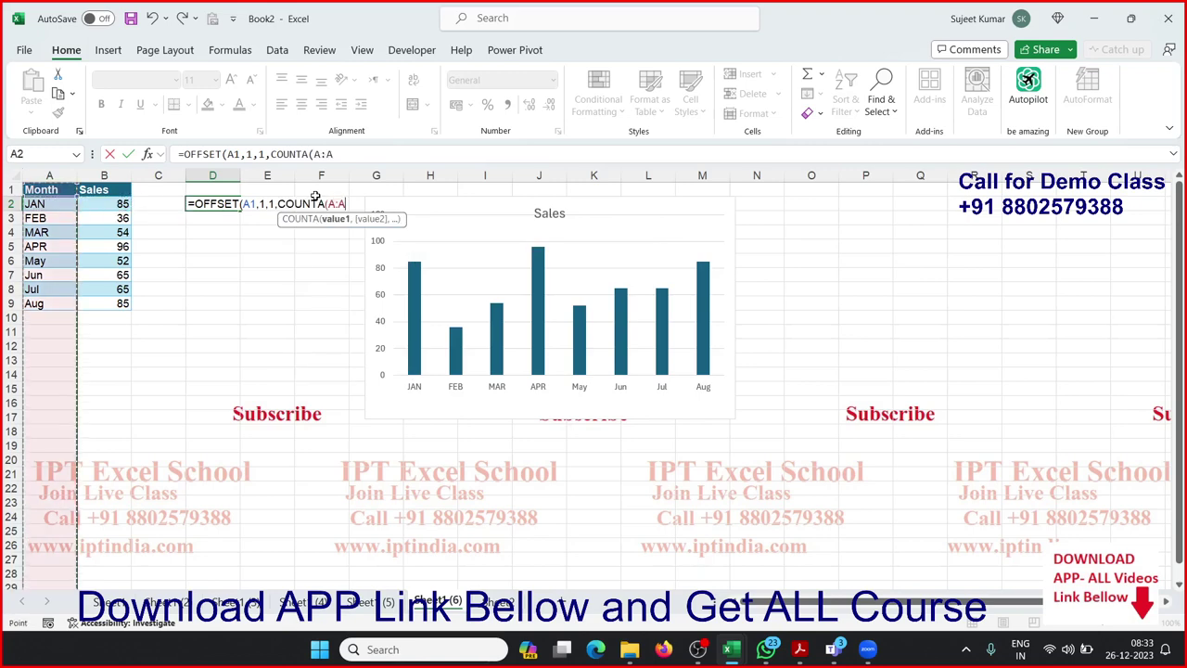
{"action": "type", "text": ")-1"}
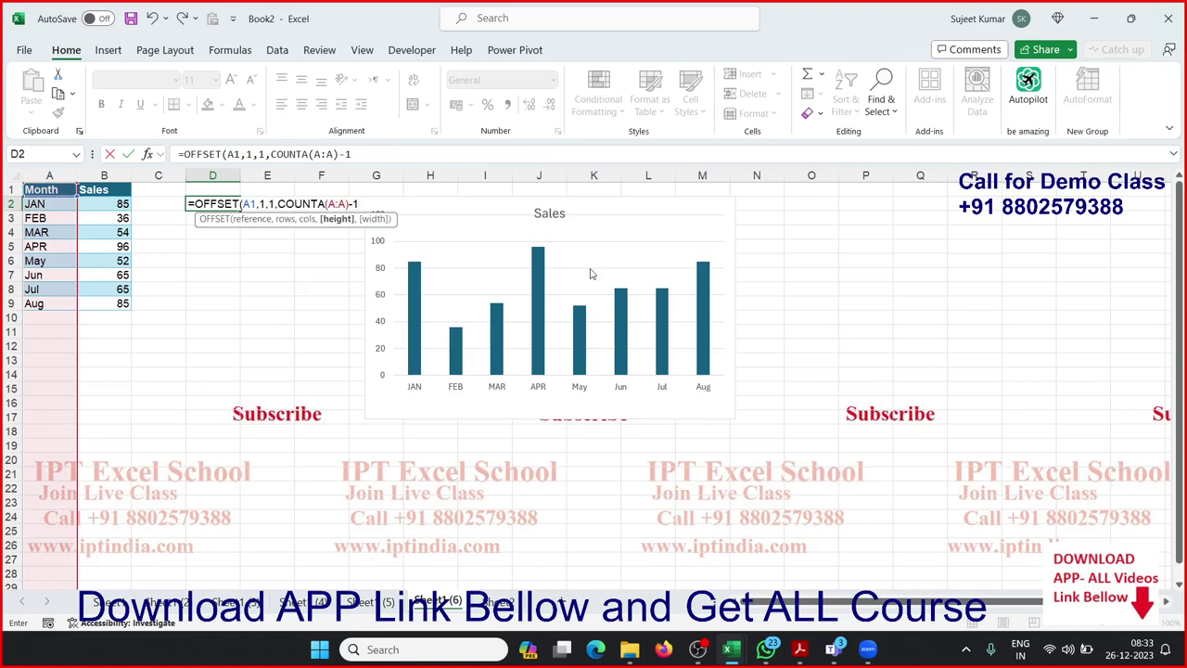
{"action": "type", "text": ",1"}
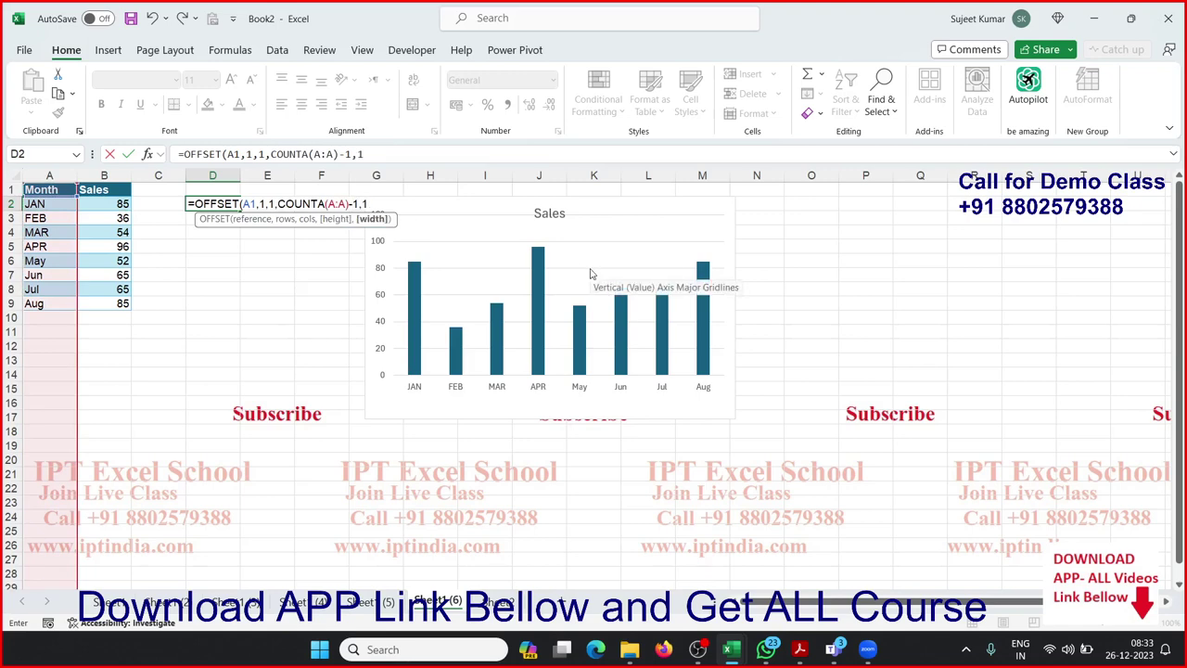
{"action": "type", "text": ")"}
{"action": "key", "text": "Return"}
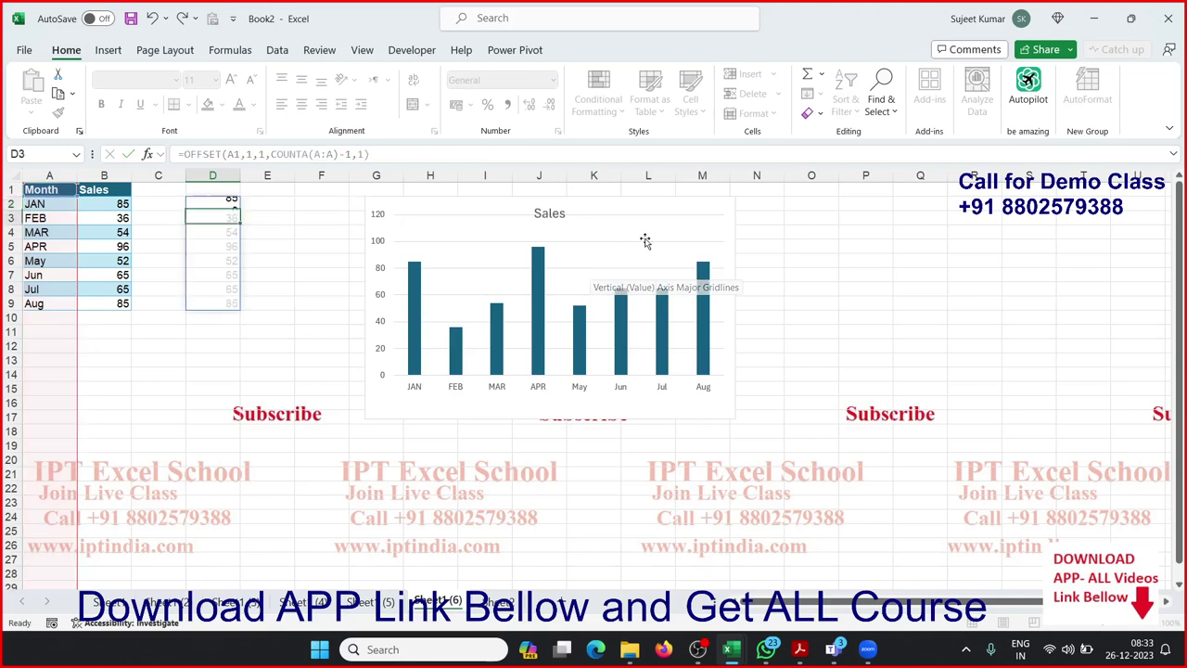
Move to B10, the first empty Sales cell below the list.
{"action": "key", "text": "Up"}
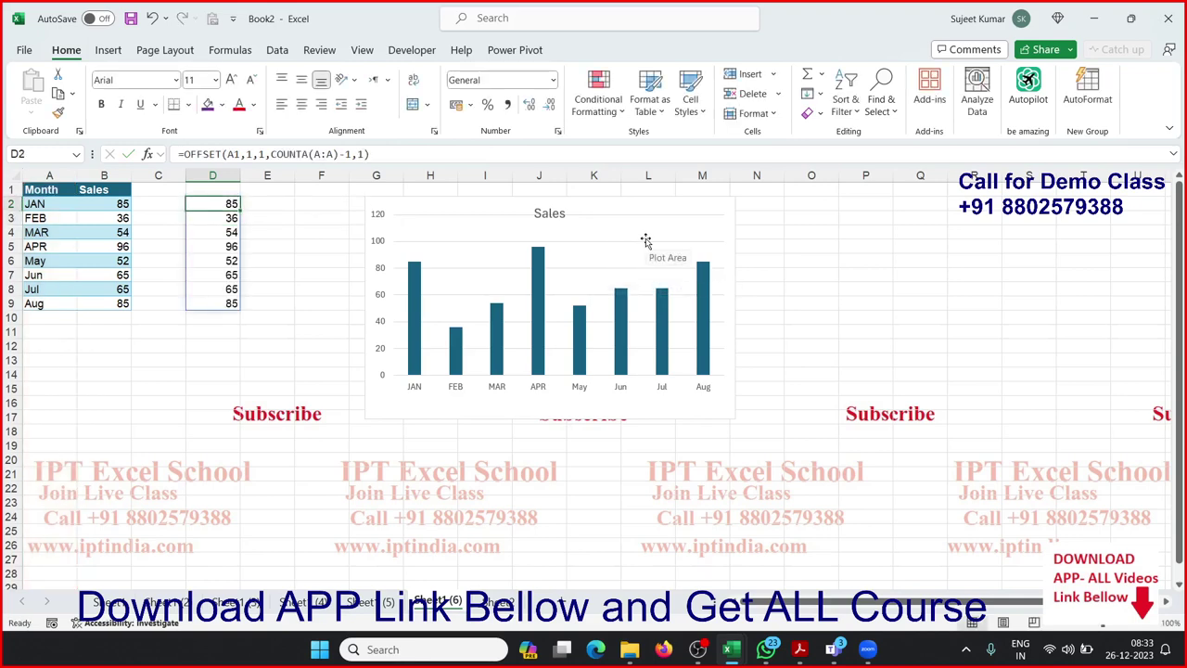
{"action": "key", "text": "Down"}
{"action": "key", "text": "Down"}
{"action": "key", "text": "Down"}
{"action": "key", "text": "Down"}
{"action": "key", "text": "Down"}
{"action": "key", "text": "Down"}
{"action": "key", "text": "Down"}
{"action": "key", "text": "Left"}
{"action": "key", "text": "Left"}
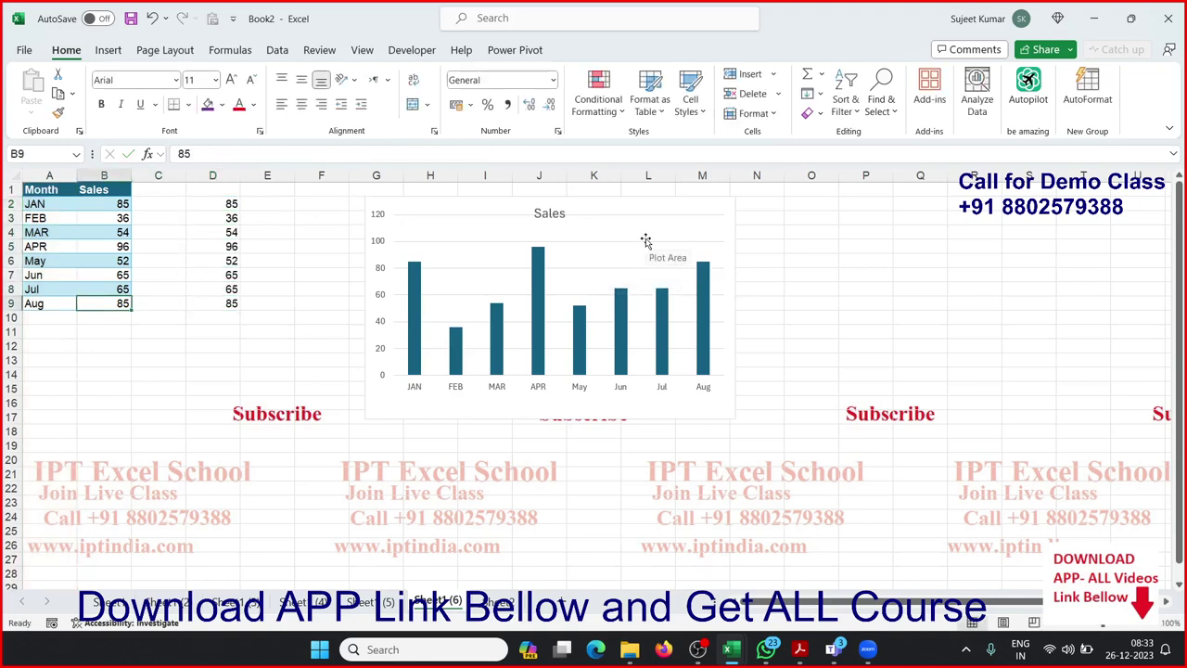
{"action": "key", "text": "Down"}
Enter 68 in B10 and Sep in A10, then check that D2's spill reaches D10.
{"action": "type", "text": "68"}
{"action": "key", "text": "Return"}
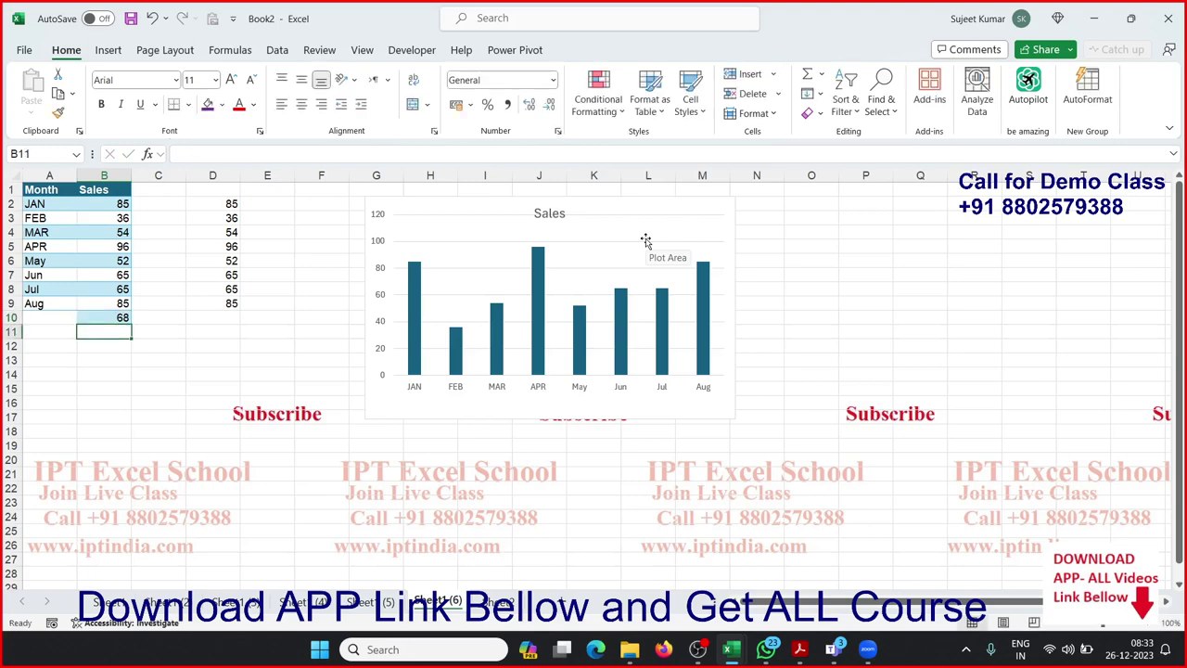
{"action": "key", "text": "Up"}
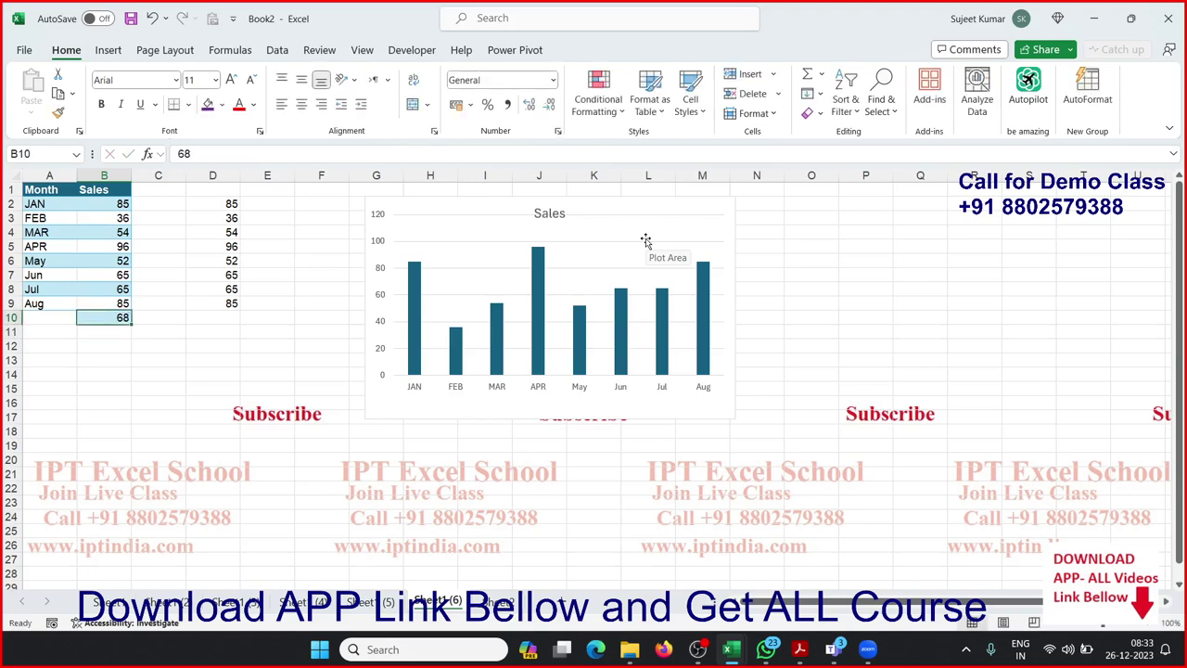
{"action": "type", "text": "68"}
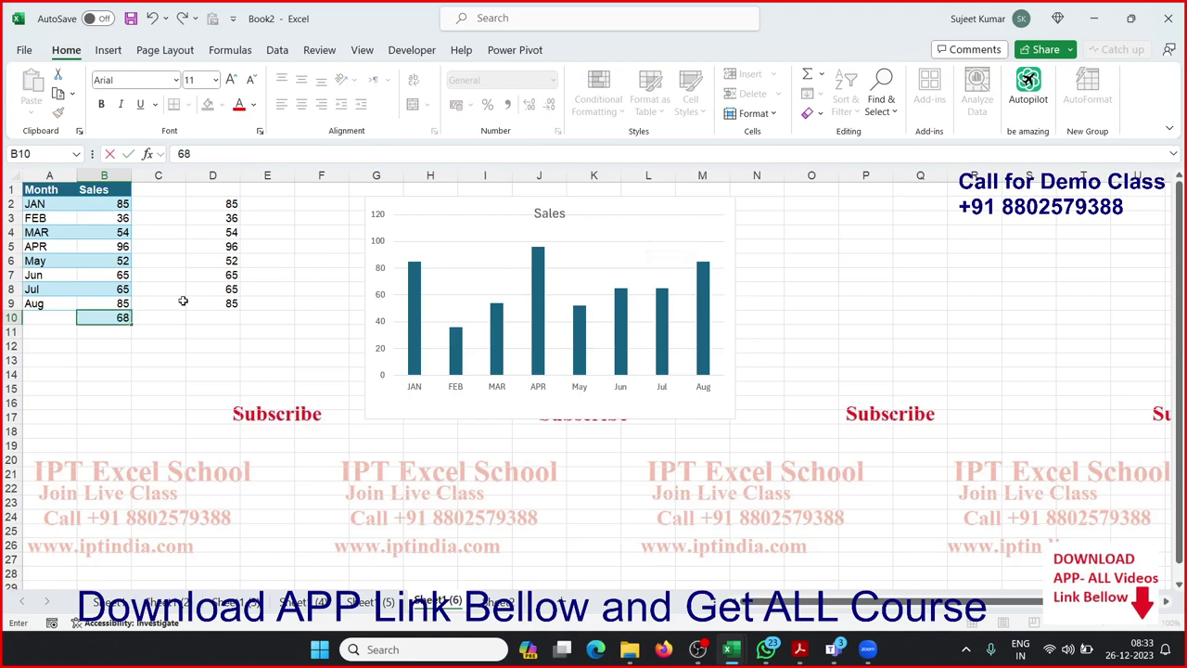
{"action": "left_click", "coordinate": [100, 321]}
{"action": "left_click", "coordinate": [60, 320]}
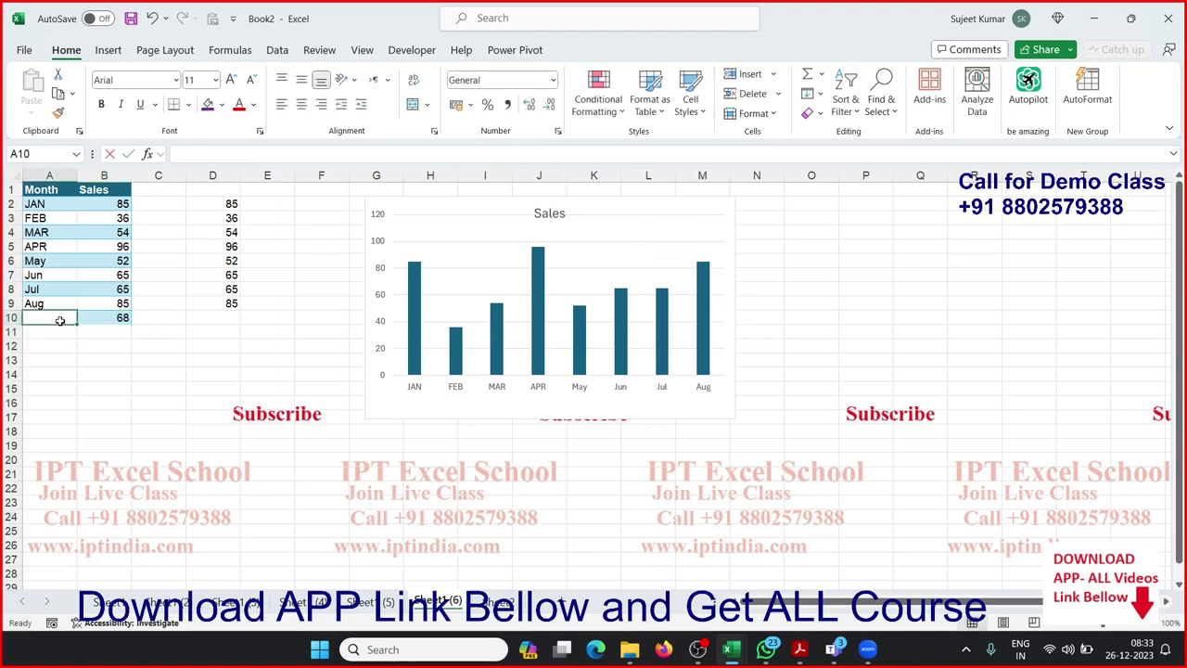
{"action": "type", "text": "Sep"}
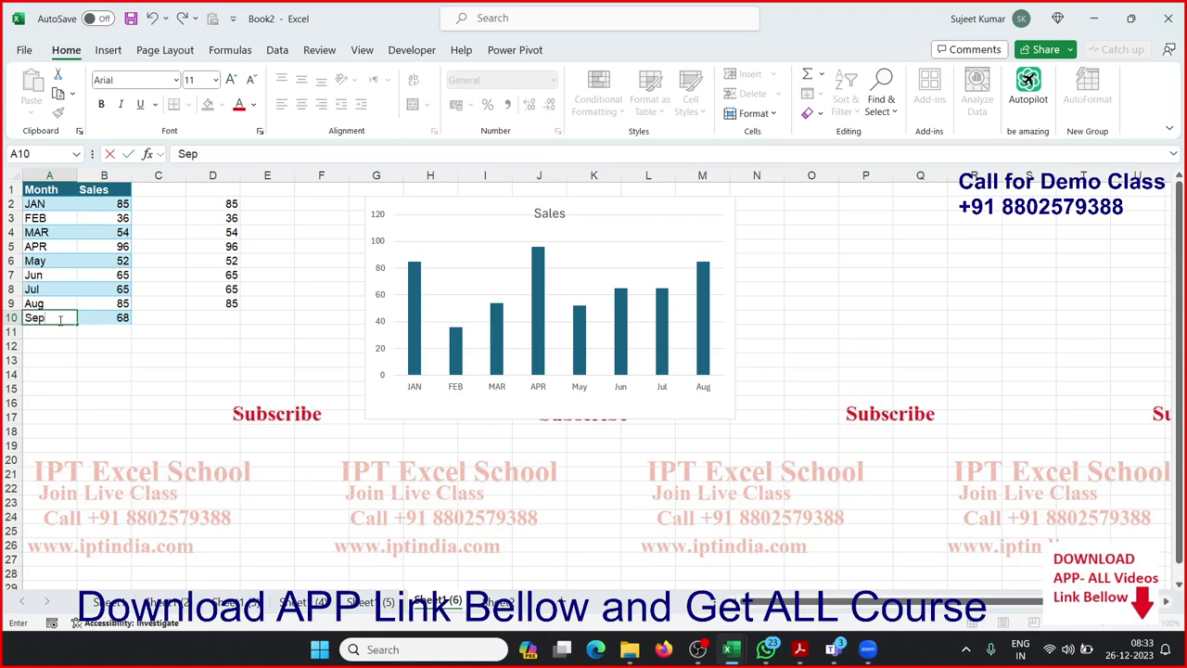
{"action": "key", "text": "Return"}
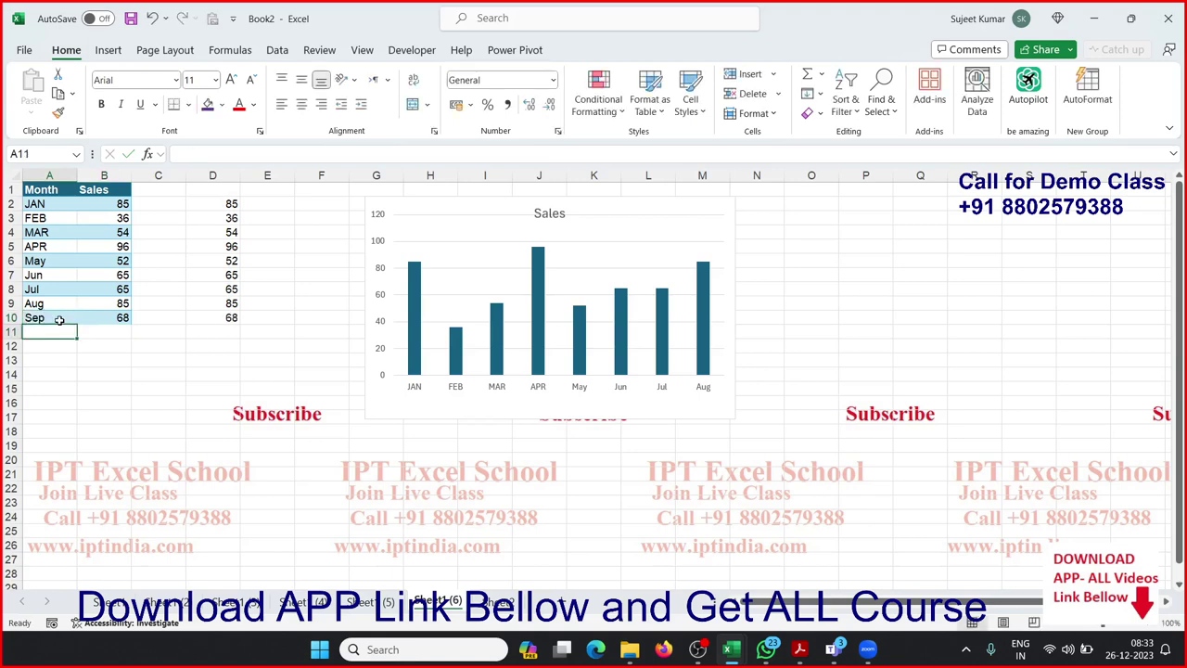
{"action": "left_click", "coordinate": [234, 196]}
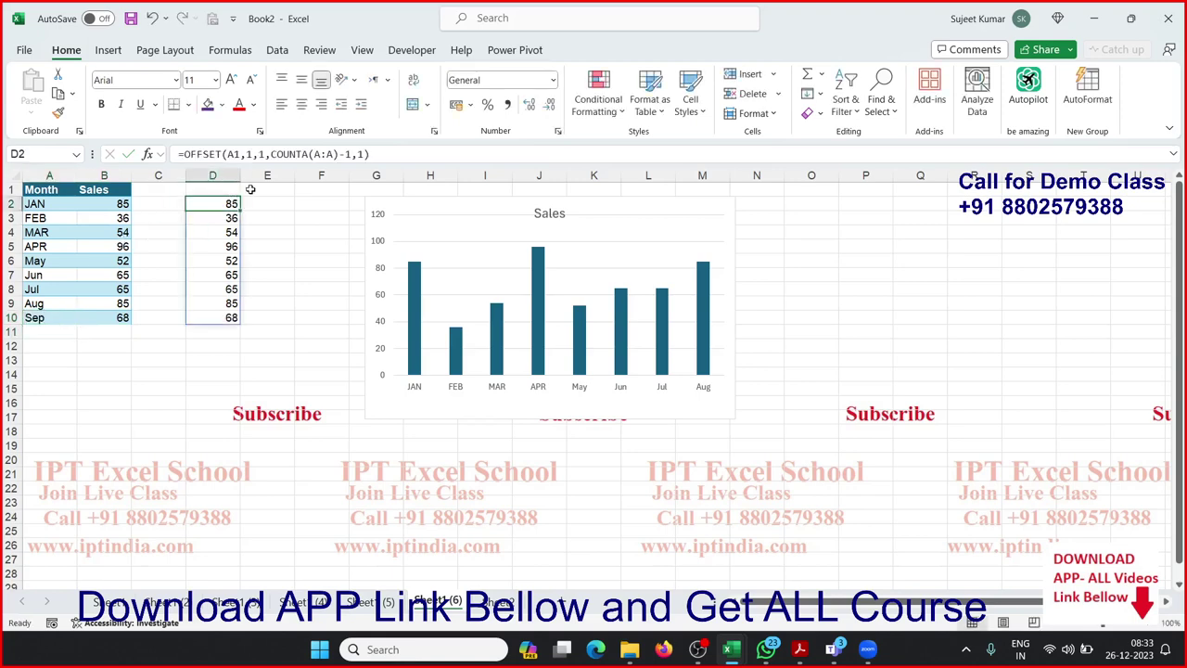
{"action": "left_click", "coordinate": [276, 200]}
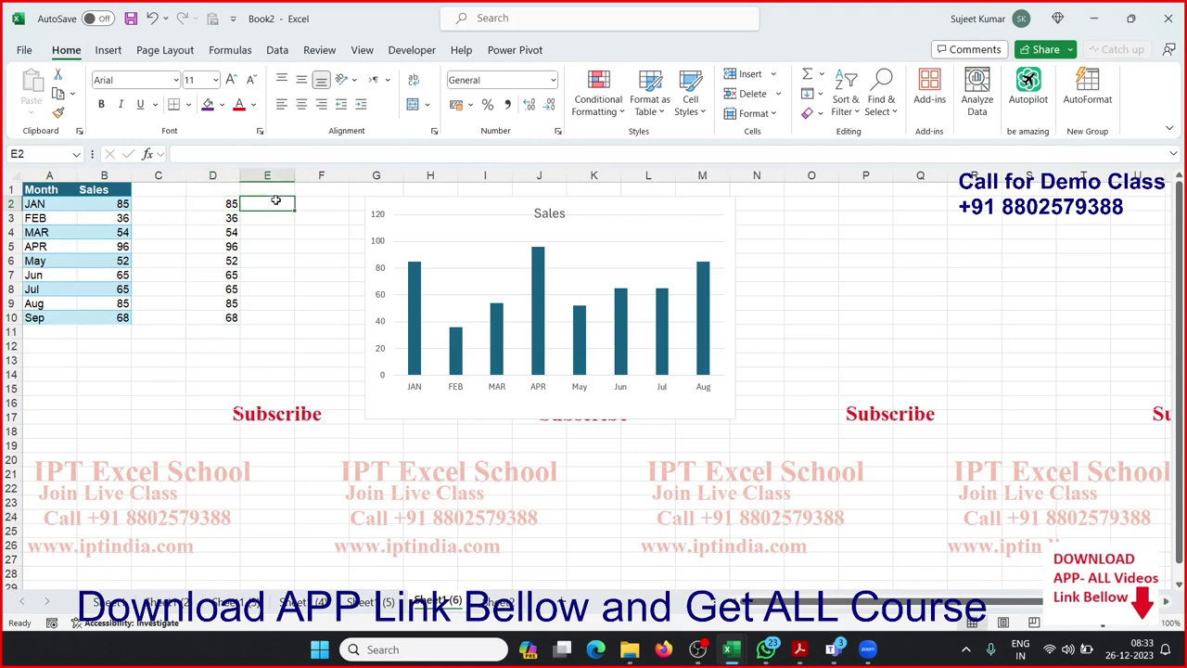
Enter =OFFSET(A1,1,0,COUNTA(A:A)-1,1) in E2, accepting Excel's suggested formula correction.
{"action": "type", "text": "=off"}
{"action": "key", "text": "Tab"}
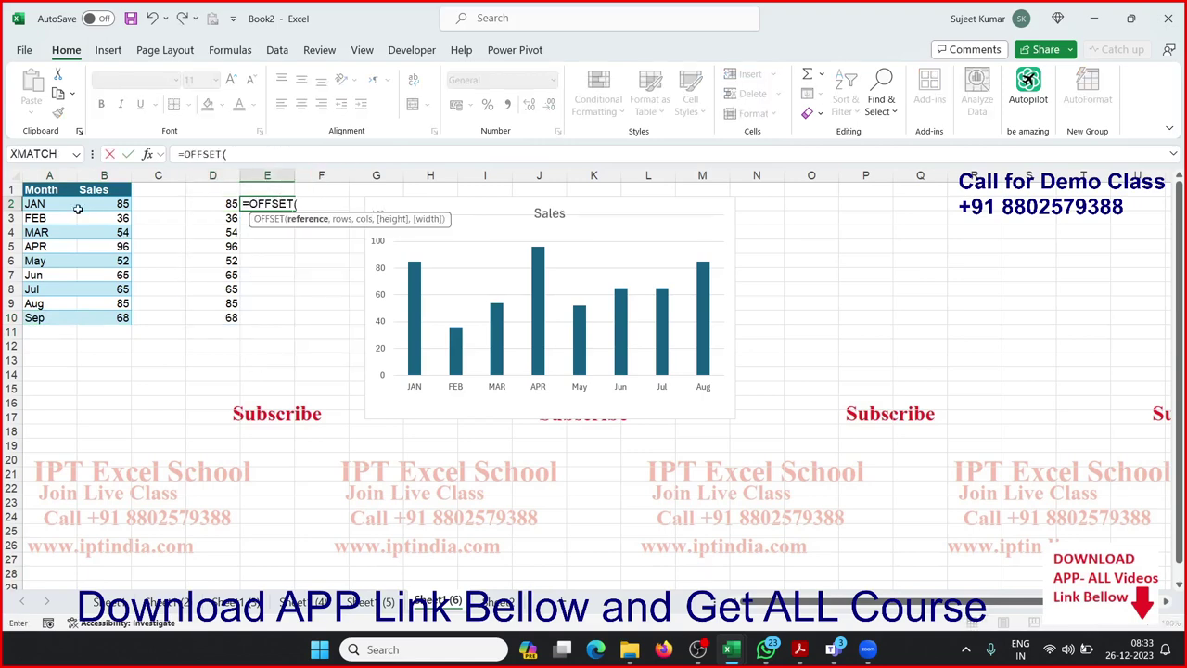
{"action": "left_click", "coordinate": [61, 190]}
{"action": "type", "text": ","}
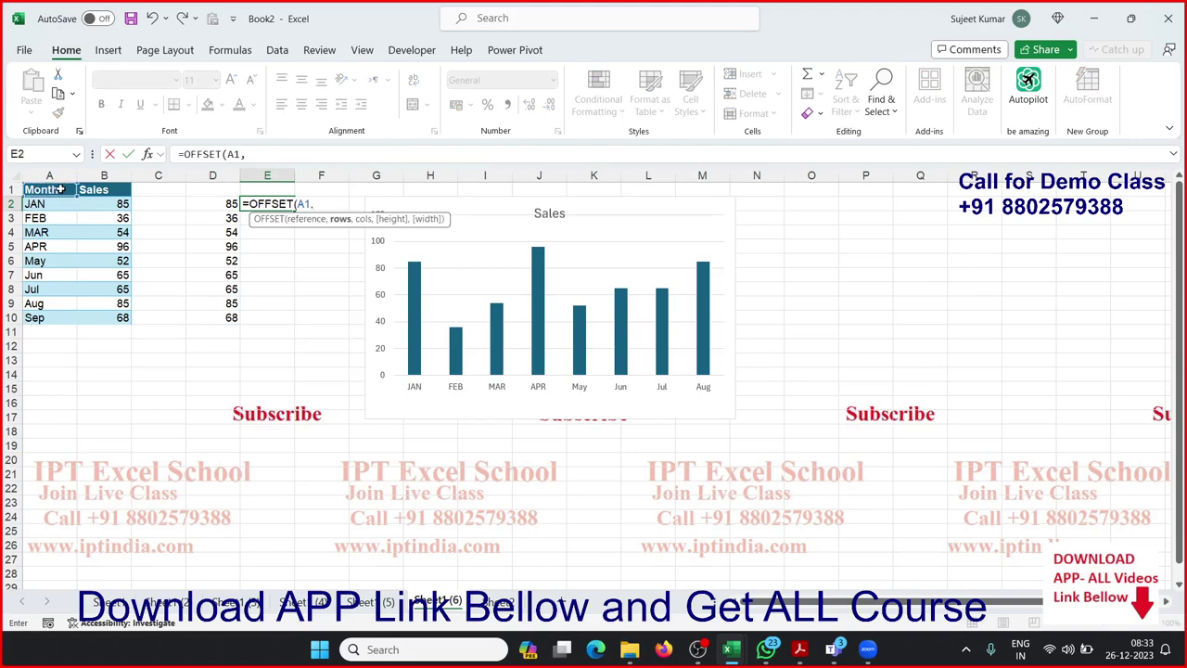
{"action": "type", "text": "1,"}
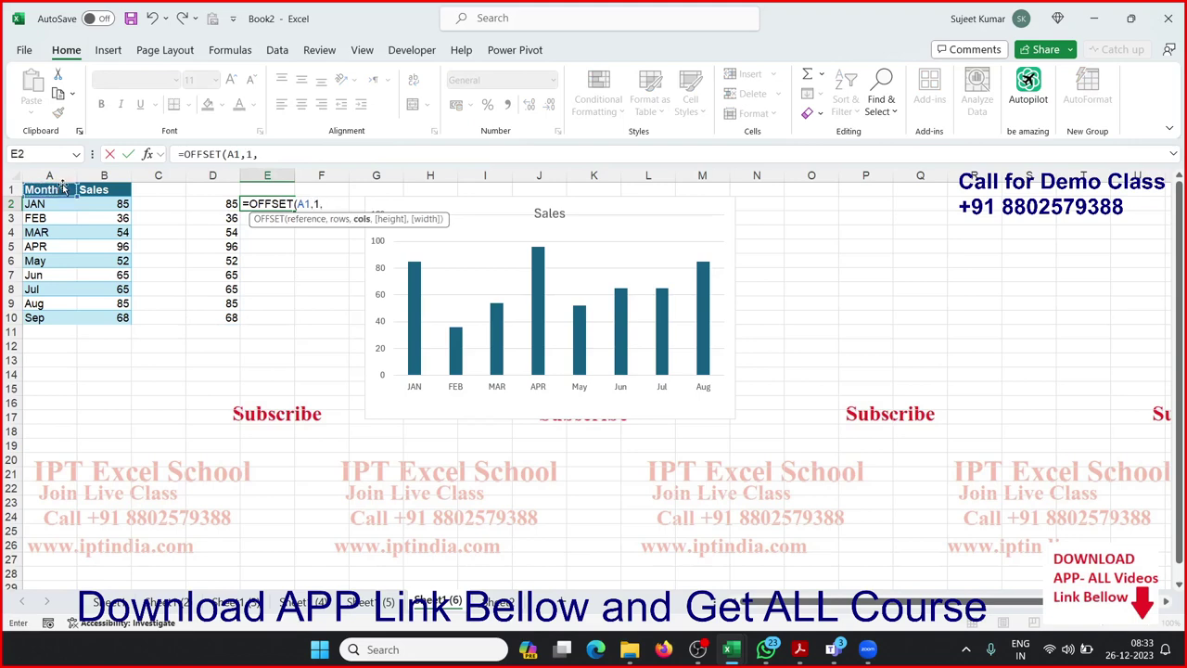
{"action": "type", "text": "0,c"}
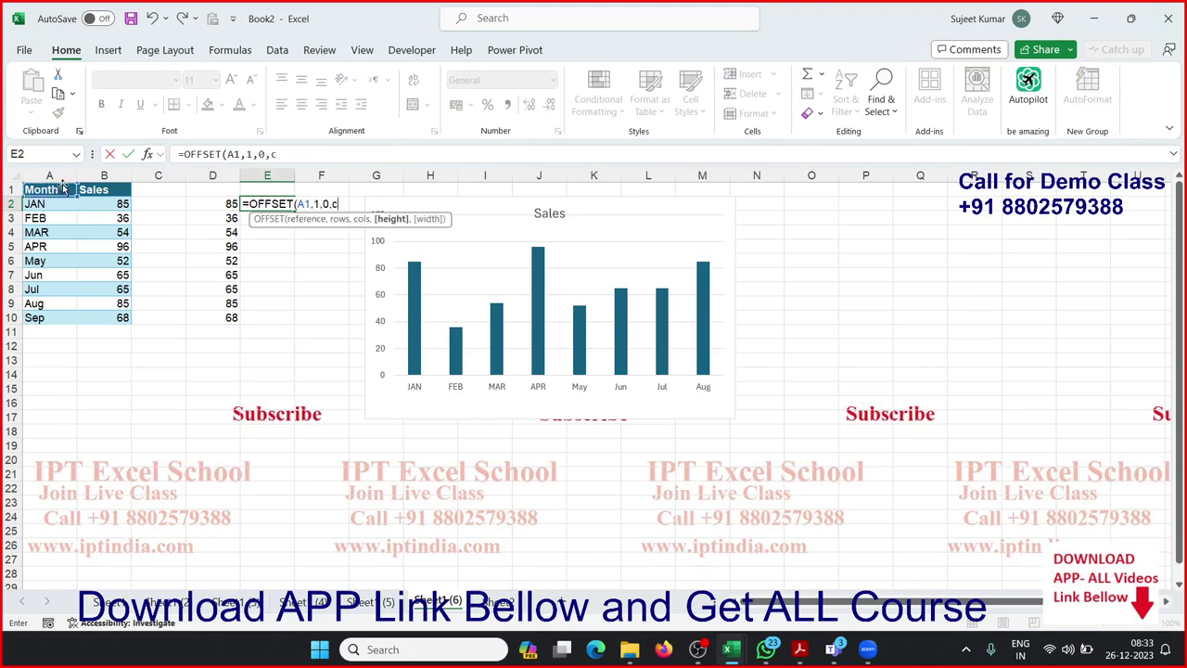
{"action": "type", "text": "ounta"}
{"action": "key", "text": "Tab"}
{"action": "key", "text": "Left"}
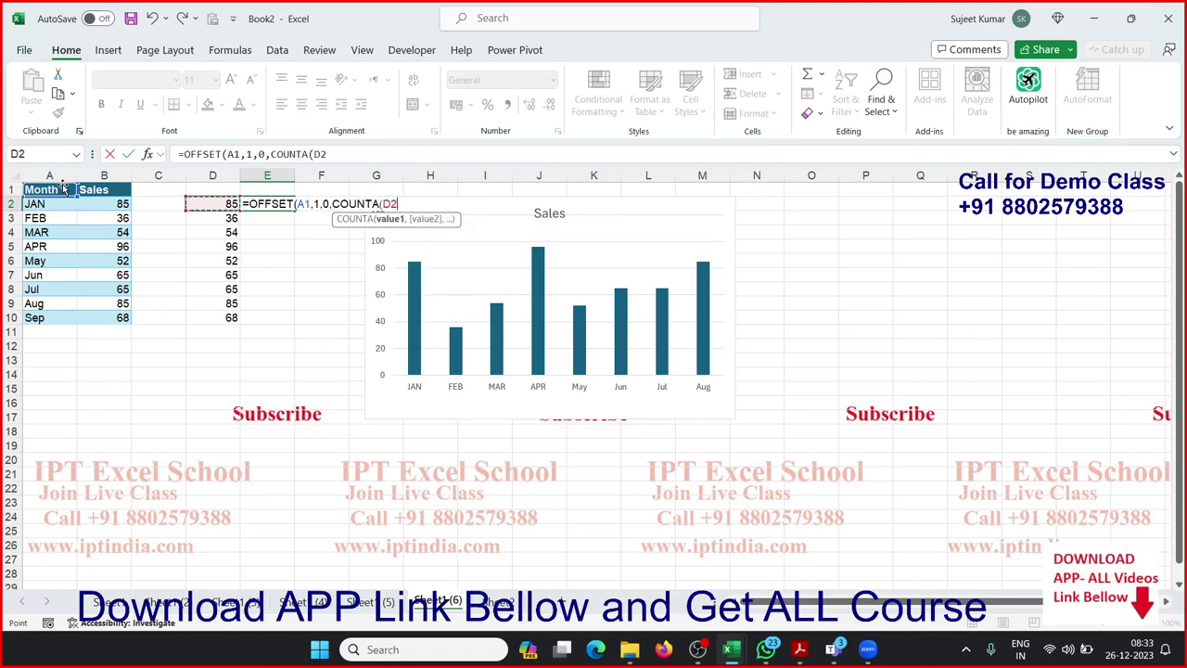
{"action": "key", "text": "Left"}
{"action": "key", "text": "Left"}
{"action": "key", "text": "Left"}
{"action": "key", "text": "ctrl+space"}
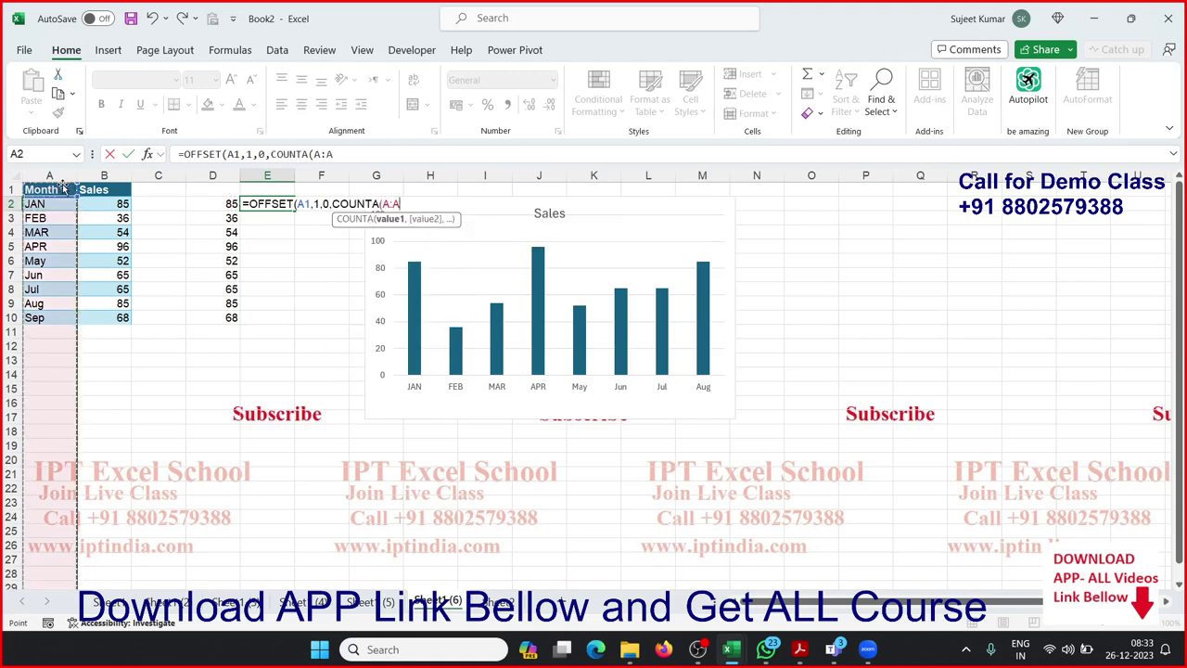
{"action": "type", "text": ")-"}
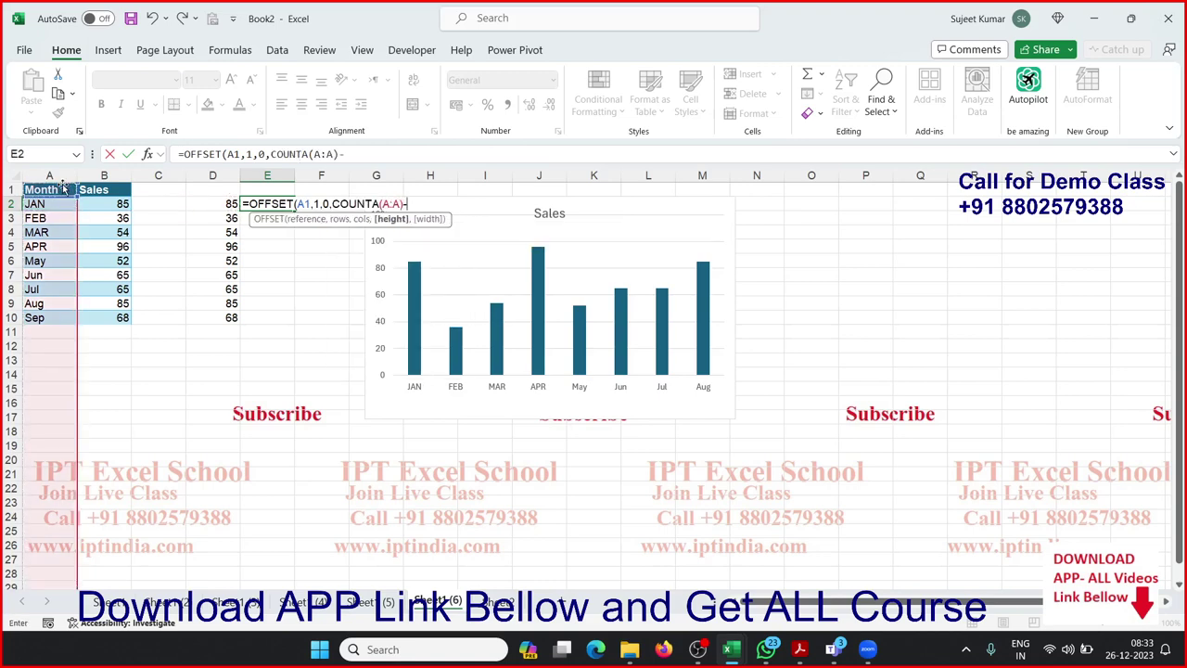
{"action": "type", "text": "1,1"}
{"action": "key", "text": "Return"}
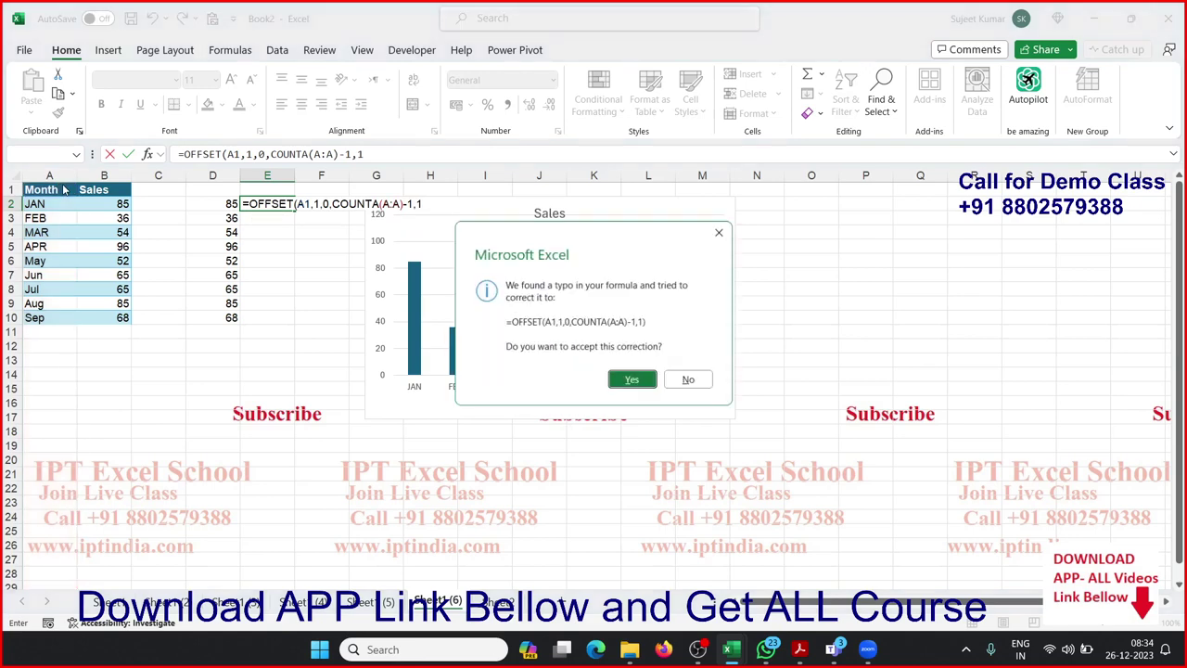
{"action": "key", "text": "Return"}
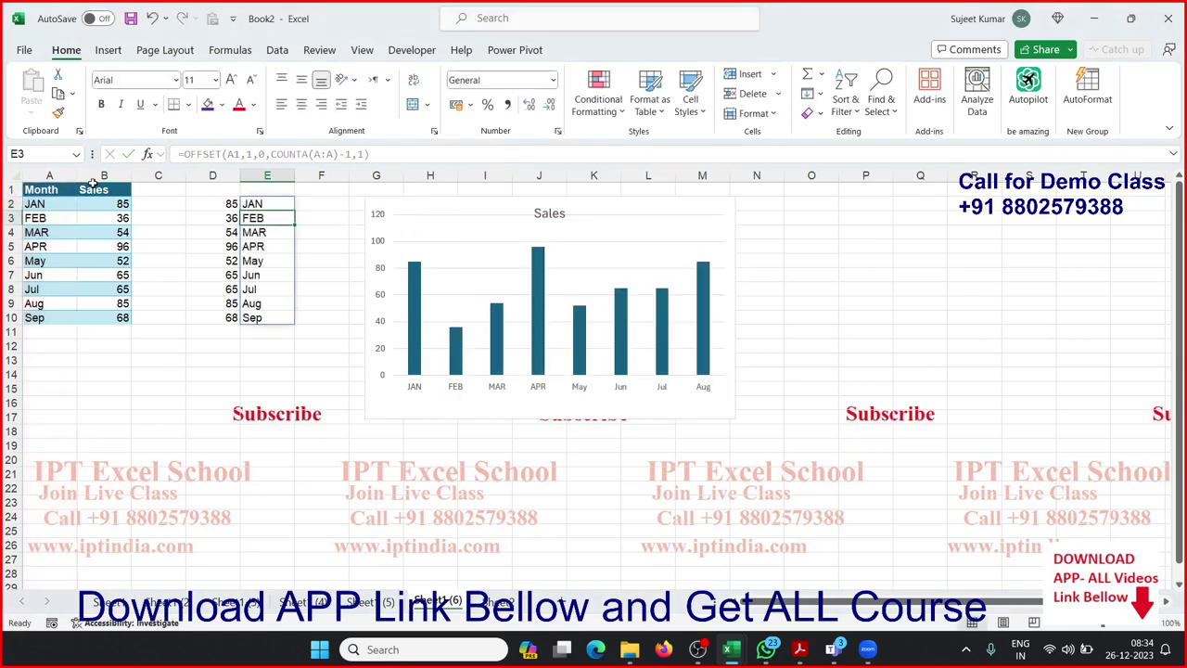
Review the spilled months in E2:E10 and the sales spill in D2:D10.
{"action": "key", "text": "Up"}
{"action": "key", "text": "Down"}
{"action": "key", "text": "Down"}
{"action": "key", "text": "Down"}
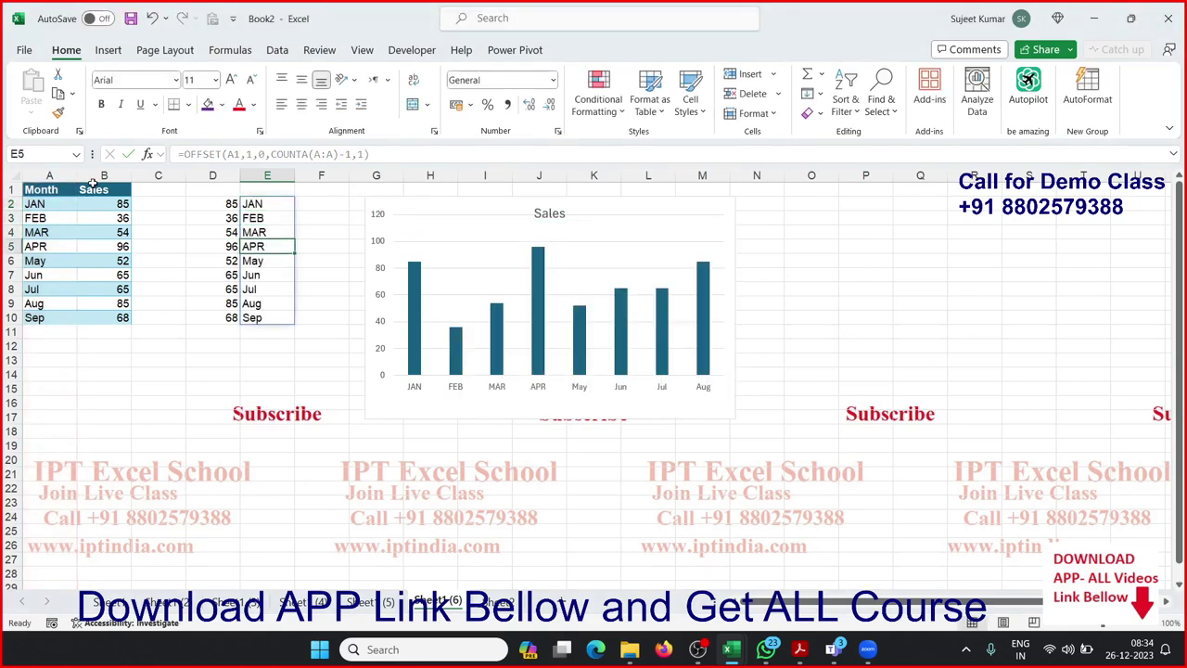
{"action": "key", "text": "Down"}
{"action": "key", "text": "Down"}
{"action": "key", "text": "Down"}
{"action": "key", "text": "Down"}
{"action": "key", "text": "Down"}
{"action": "key", "text": "Up"}
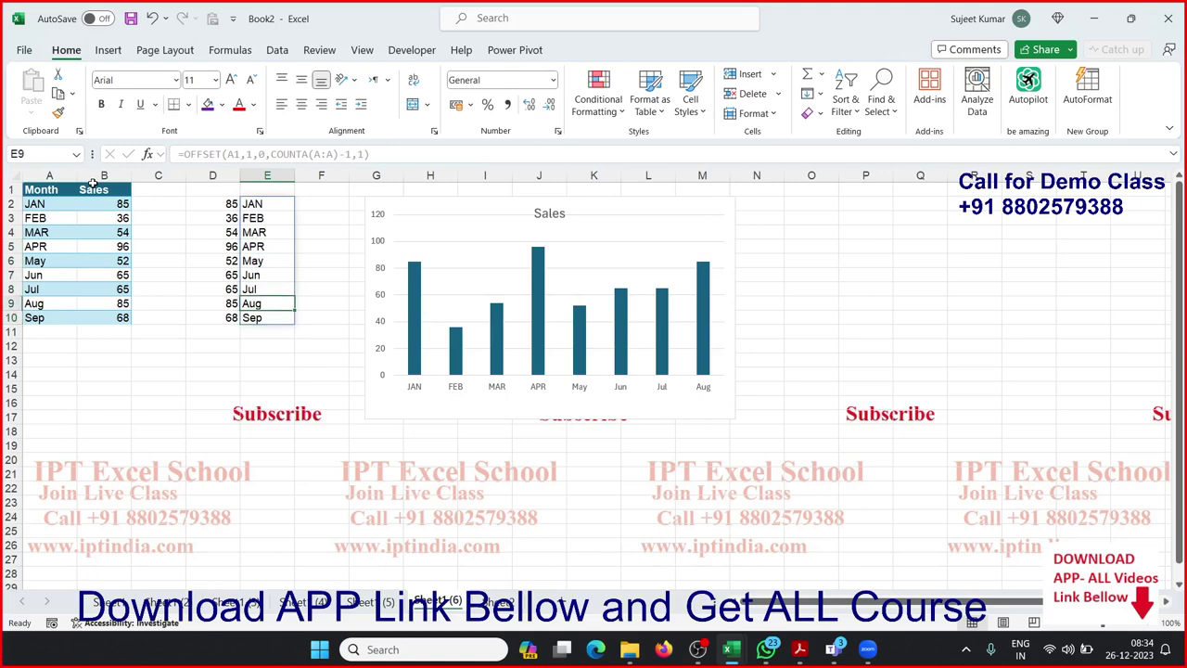
{"action": "key", "text": "Up"}
{"action": "key", "text": "Up"}
{"action": "key", "text": "Up"}
{"action": "key", "text": "Up"}
{"action": "key", "text": "Up"}
{"action": "key", "text": "Left"}
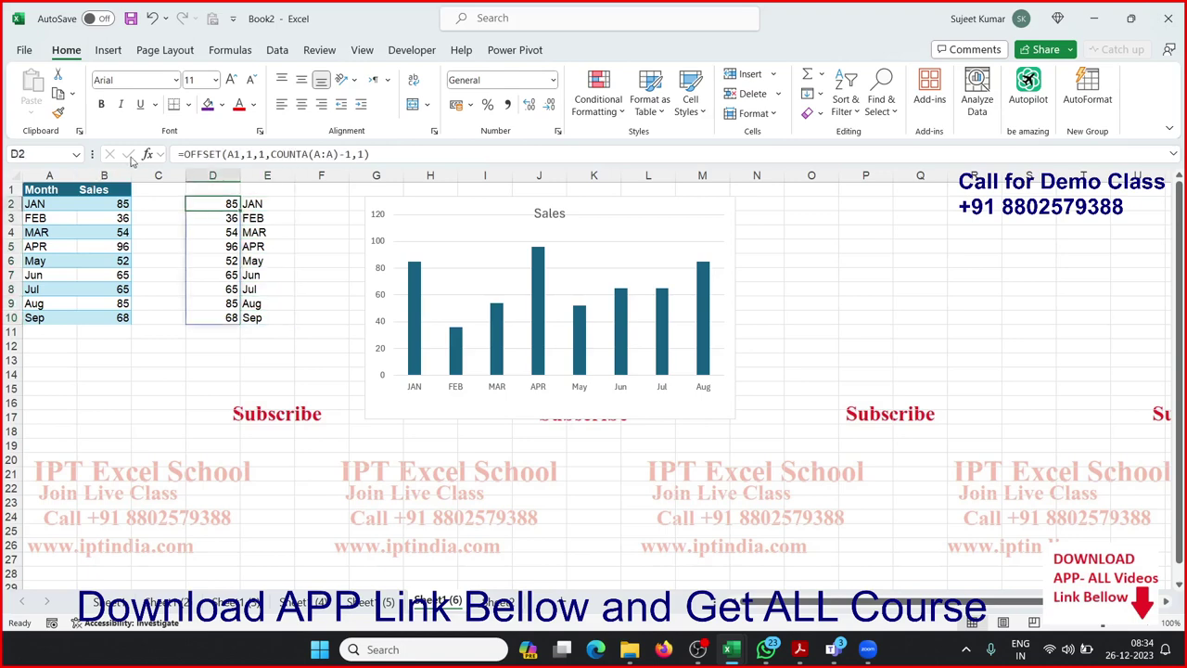
{"action": "left_click_drag", "start_coordinate": [369, 154], "coordinate": [176, 154]}
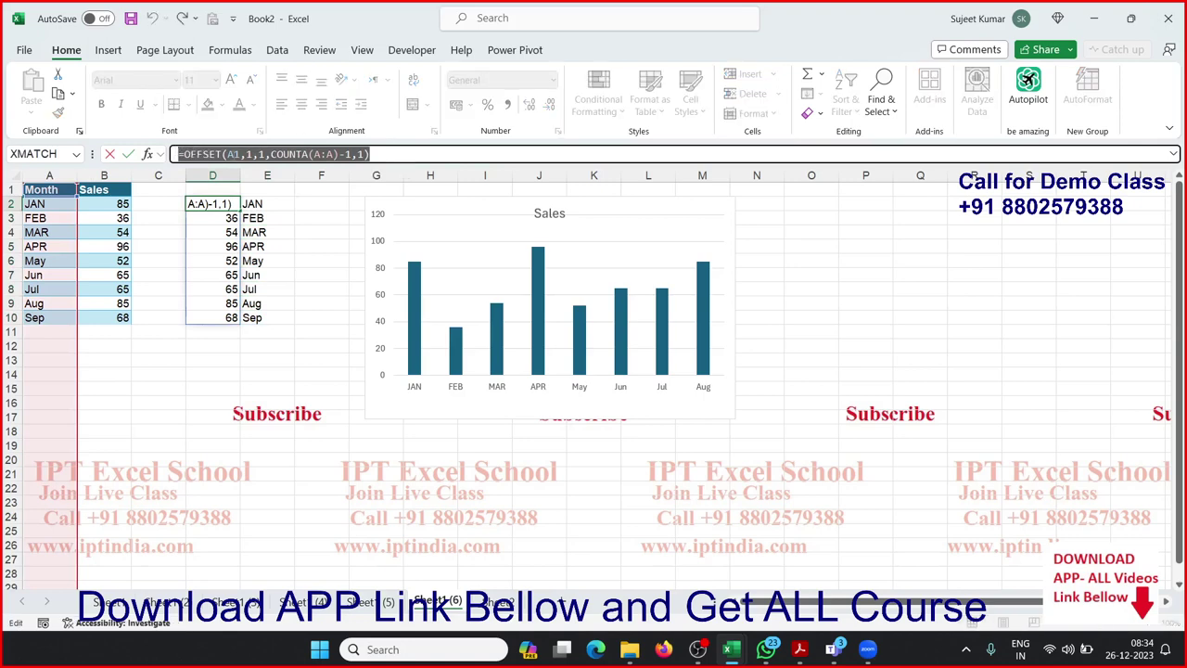
{"action": "left_click", "coordinate": [234, 154]}
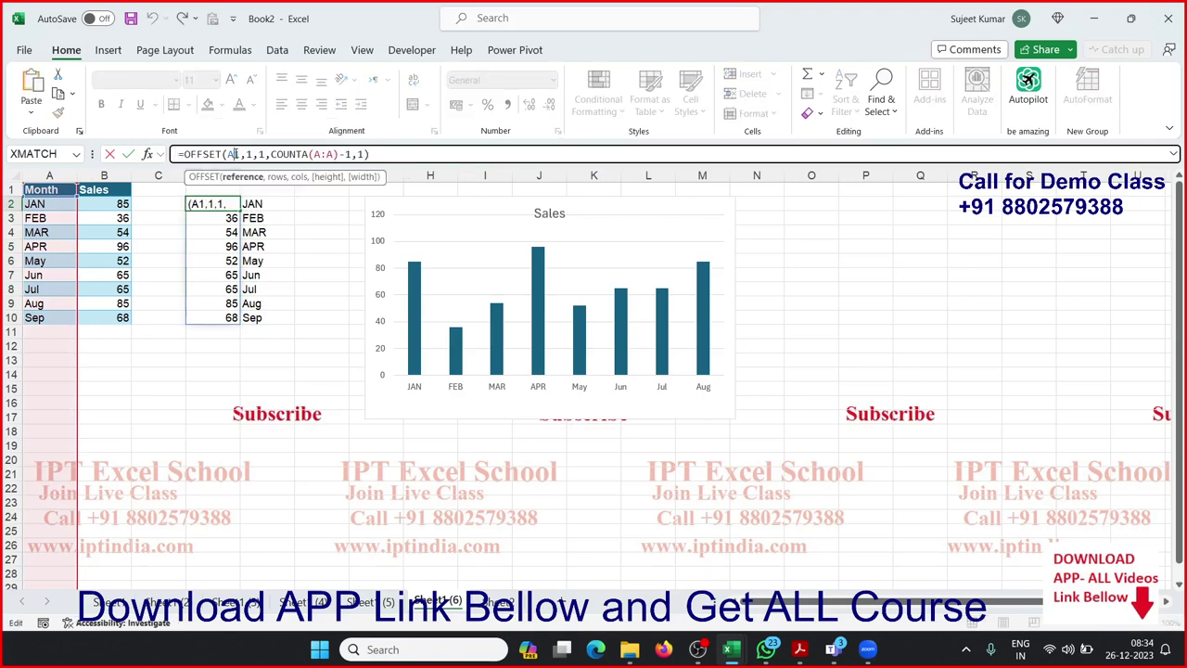
{"action": "key", "text": "F4"}
{"action": "left_click", "coordinate": [333, 154]}
{"action": "key", "text": "F4"}
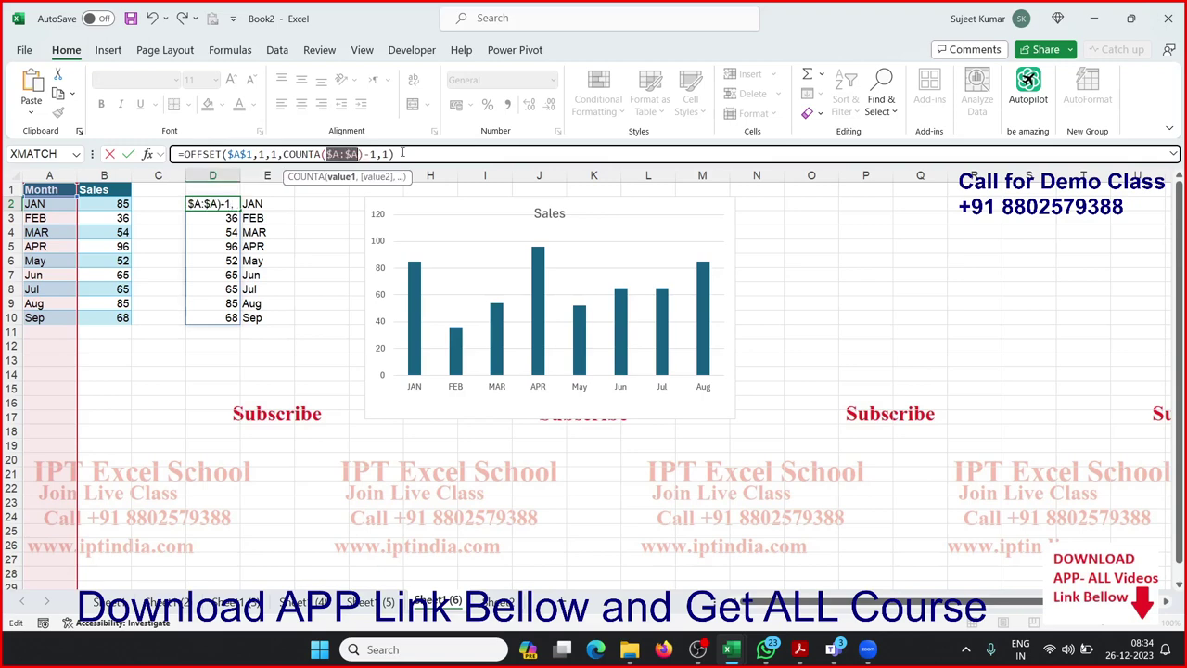
{"action": "left_click_drag", "start_coordinate": [412, 154], "coordinate": [136, 167]}
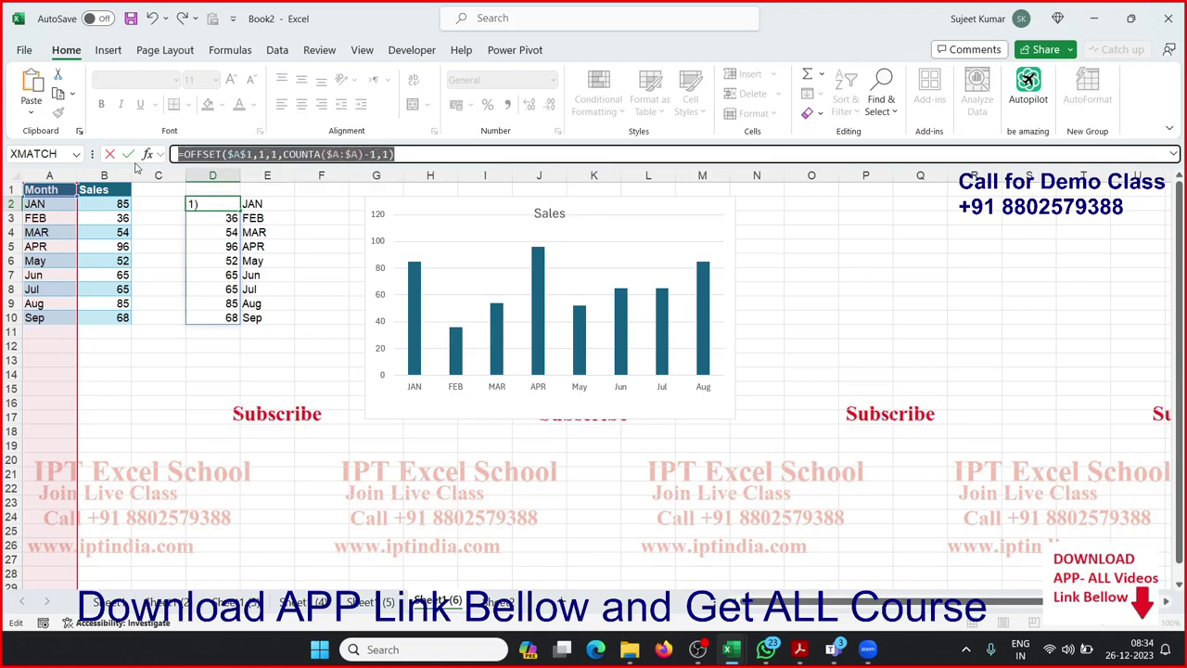
{"action": "key", "text": "Escape"}
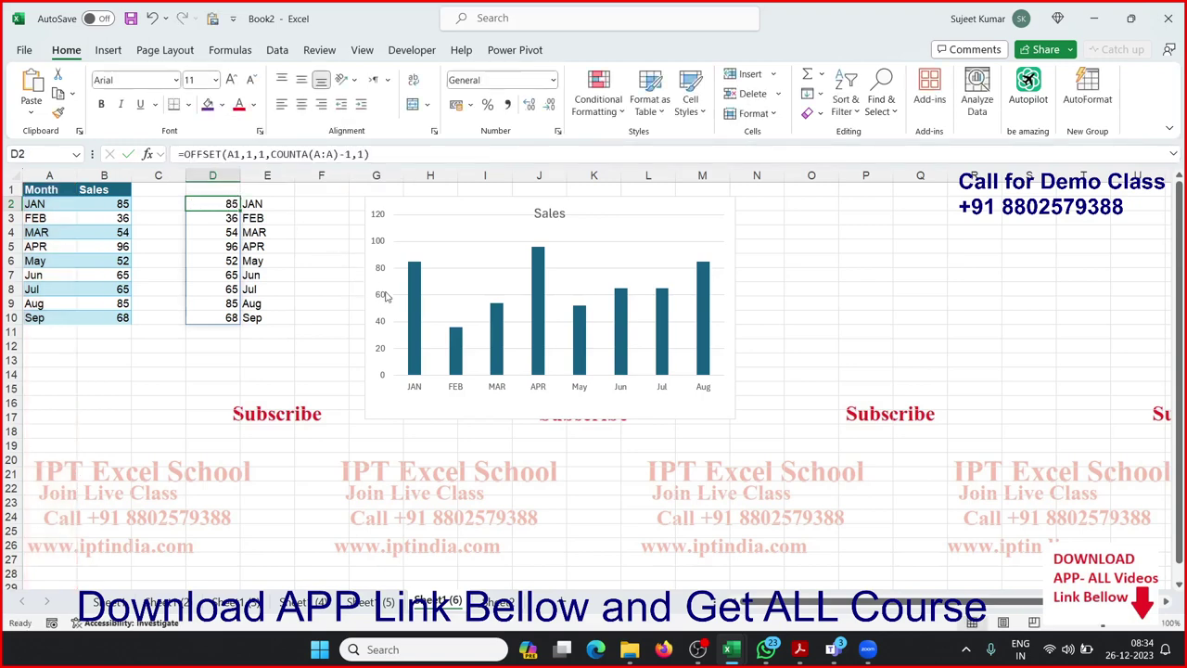
{"action": "left_click", "coordinate": [414, 297]}
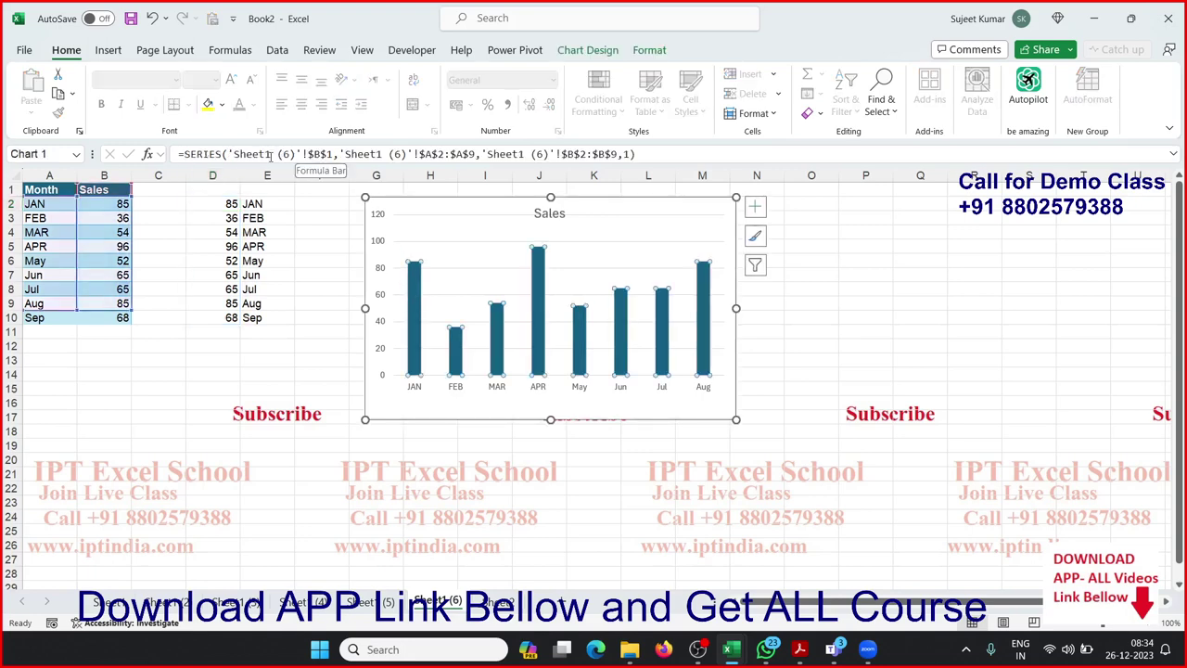
{"action": "left_click_drag", "start_coordinate": [477, 154], "coordinate": [333, 154]}
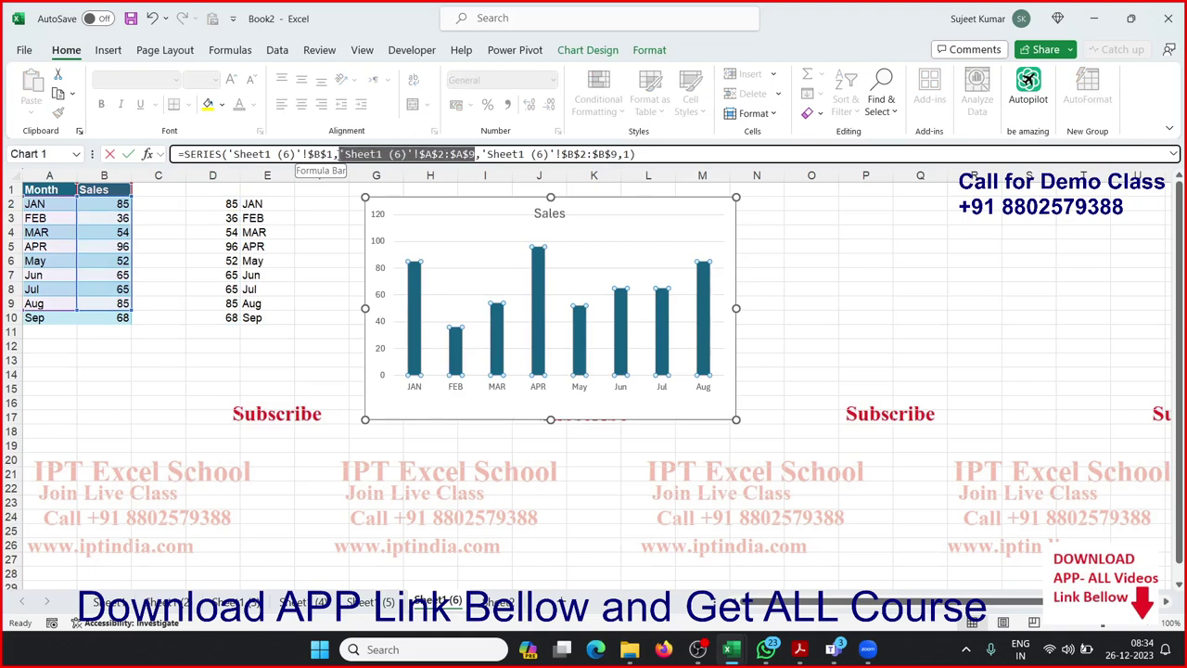
{"action": "type", "text": "=OFFSET($A$1,1,1,COUNTA($A:$A)-1,1)"}
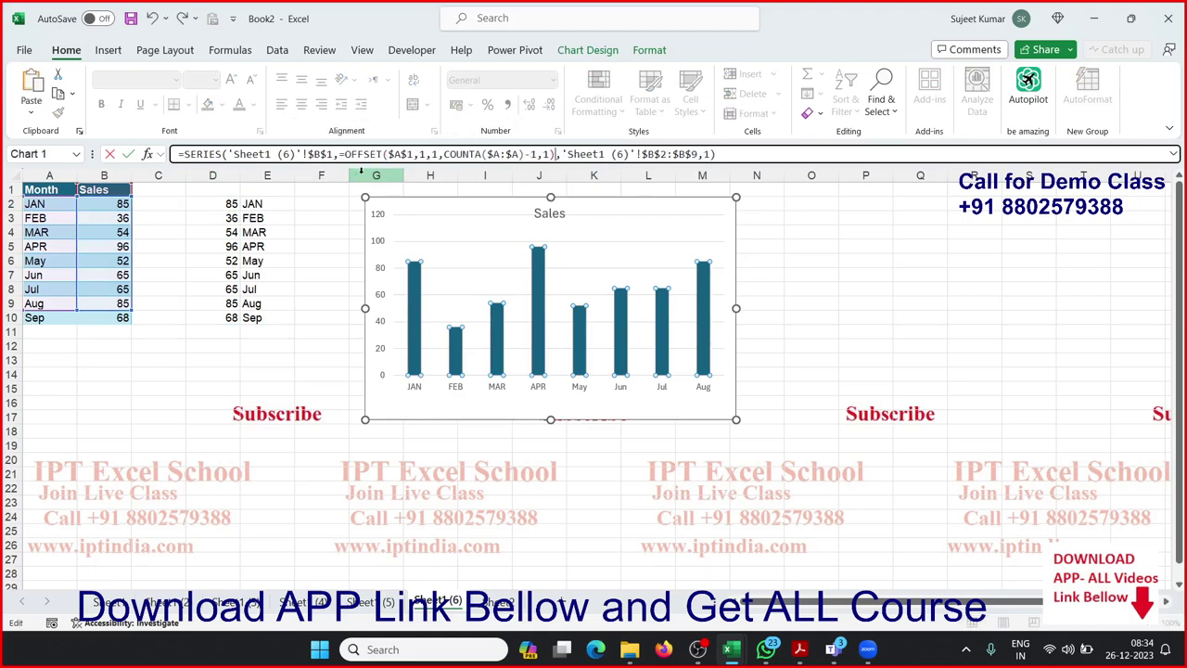
{"action": "key", "text": "Return"}
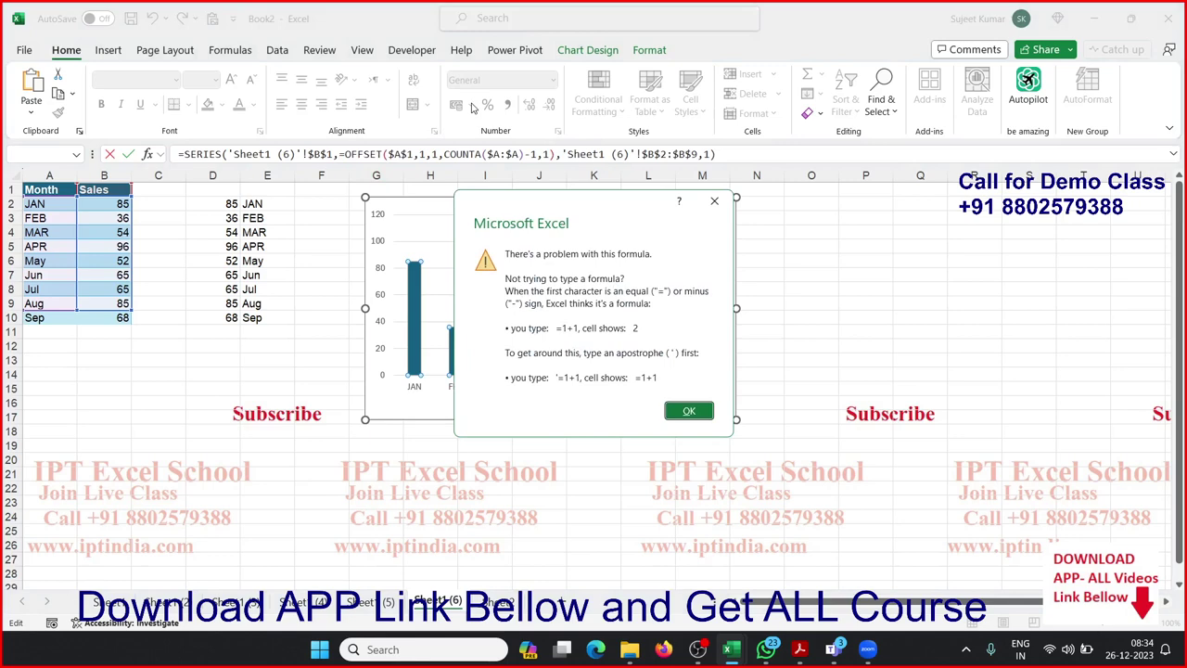
{"action": "key", "text": "Return"}
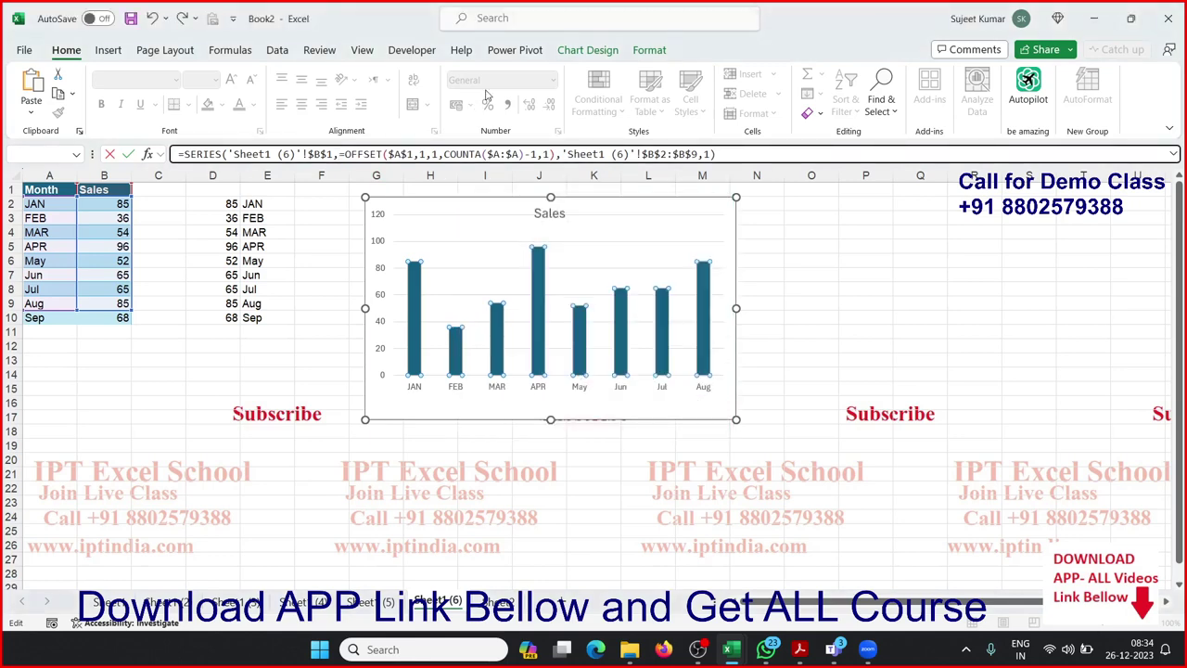
{"action": "key", "text": "BackSpace"}
{"action": "key", "text": "Return"}
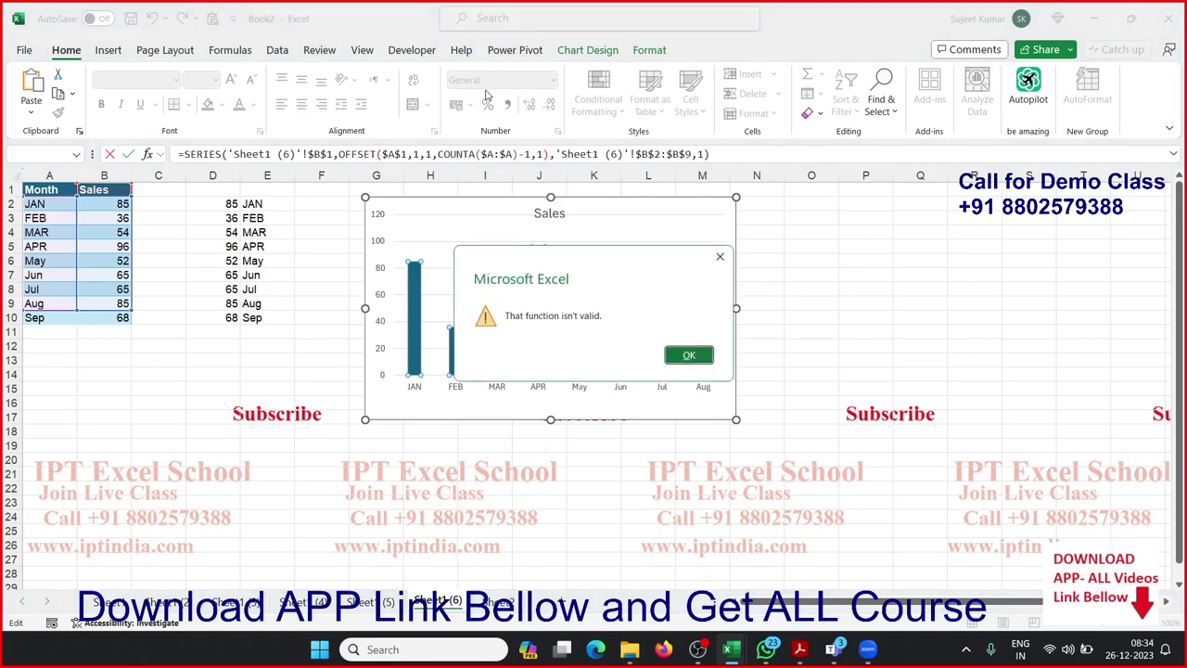
{"action": "key", "text": "Return"}
{"action": "key", "text": "Escape"}
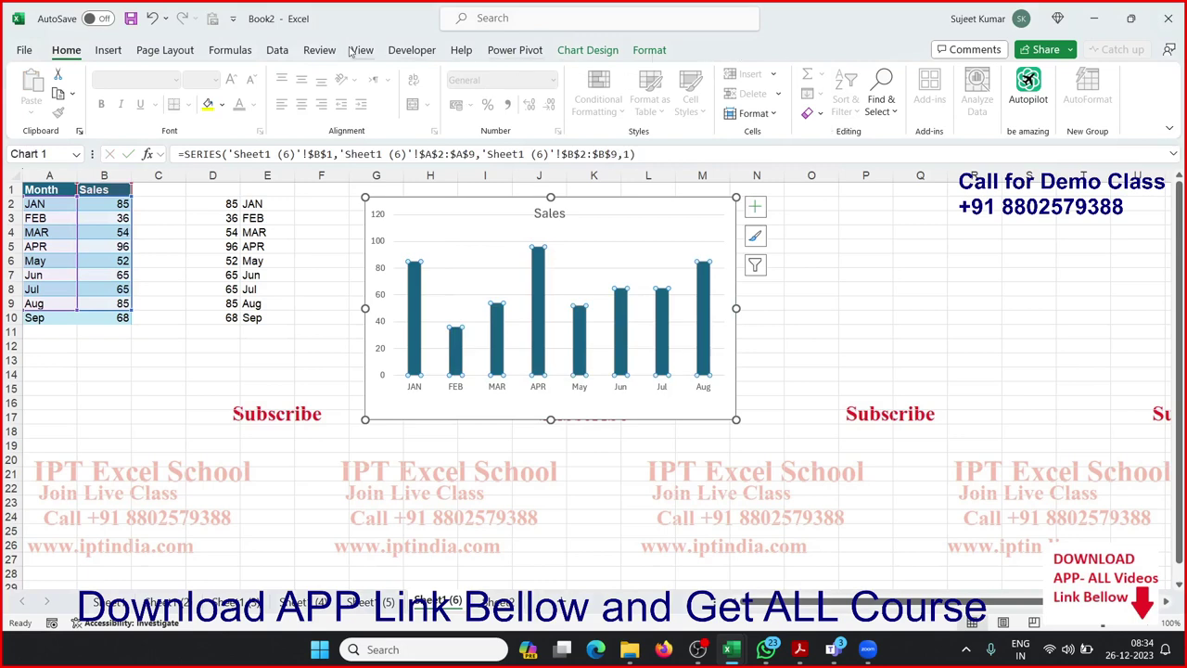
Define the name SL referring to the pasted =OFFSET($A$1,1,1,COUNTA($A:$A)-1,1) formula.
{"action": "left_click", "coordinate": [277, 50]}
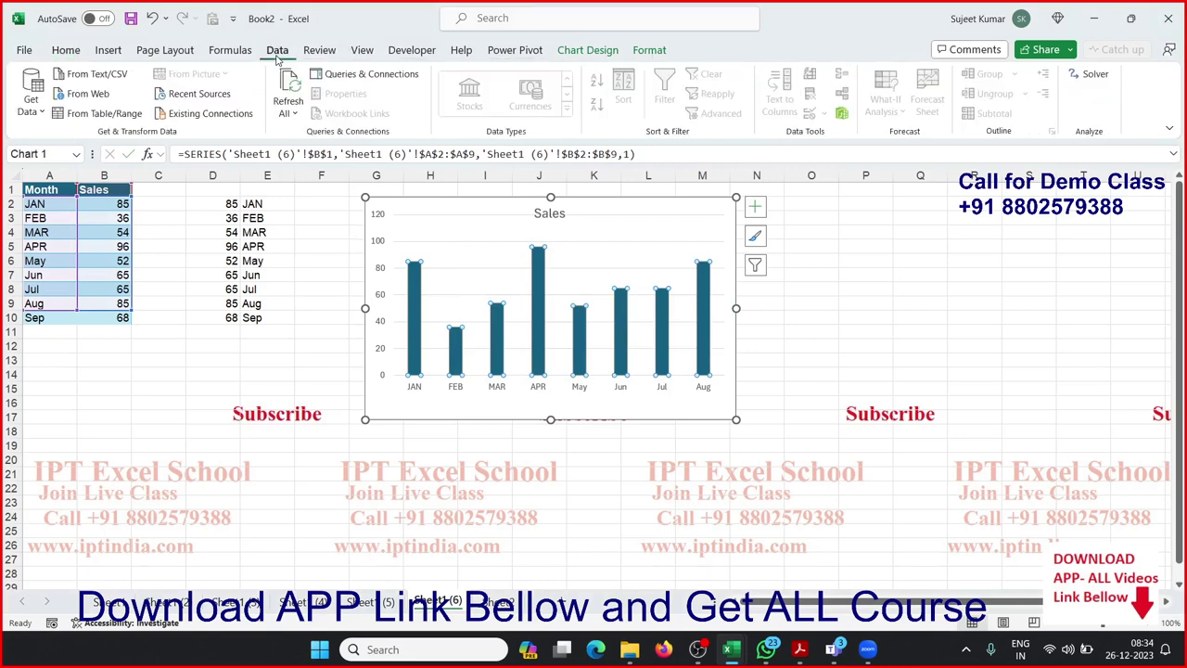
{"action": "left_click", "coordinate": [329, 320]}
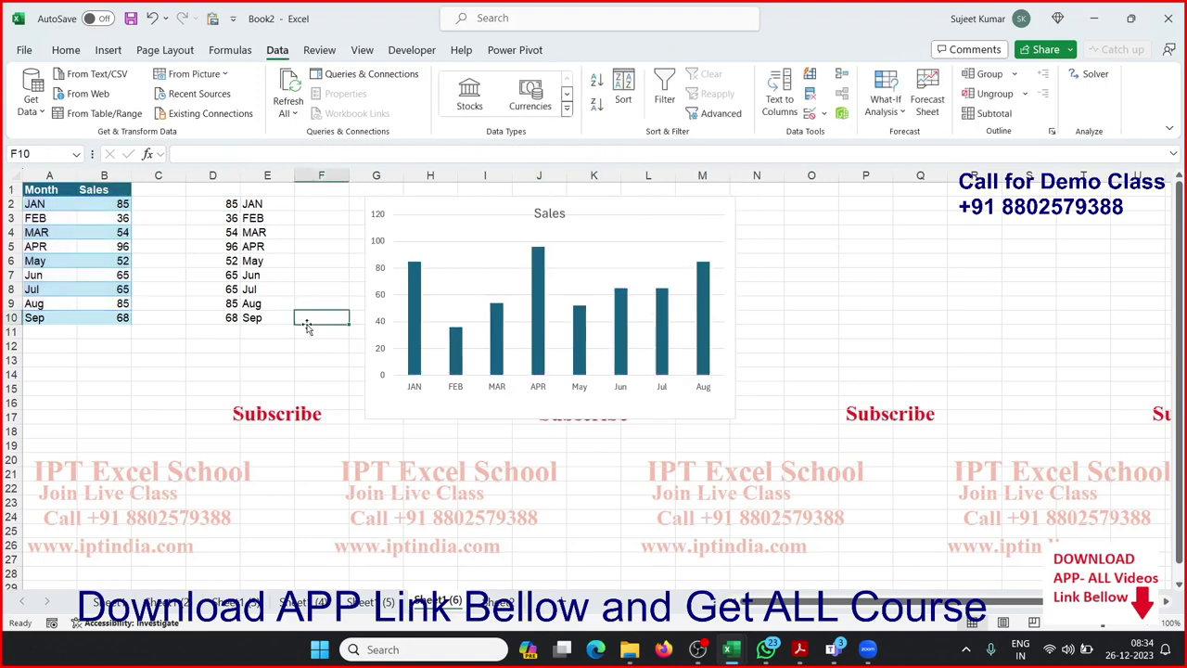
{"action": "left_click", "coordinate": [230, 50]}
{"action": "left_click", "coordinate": [649, 74]}
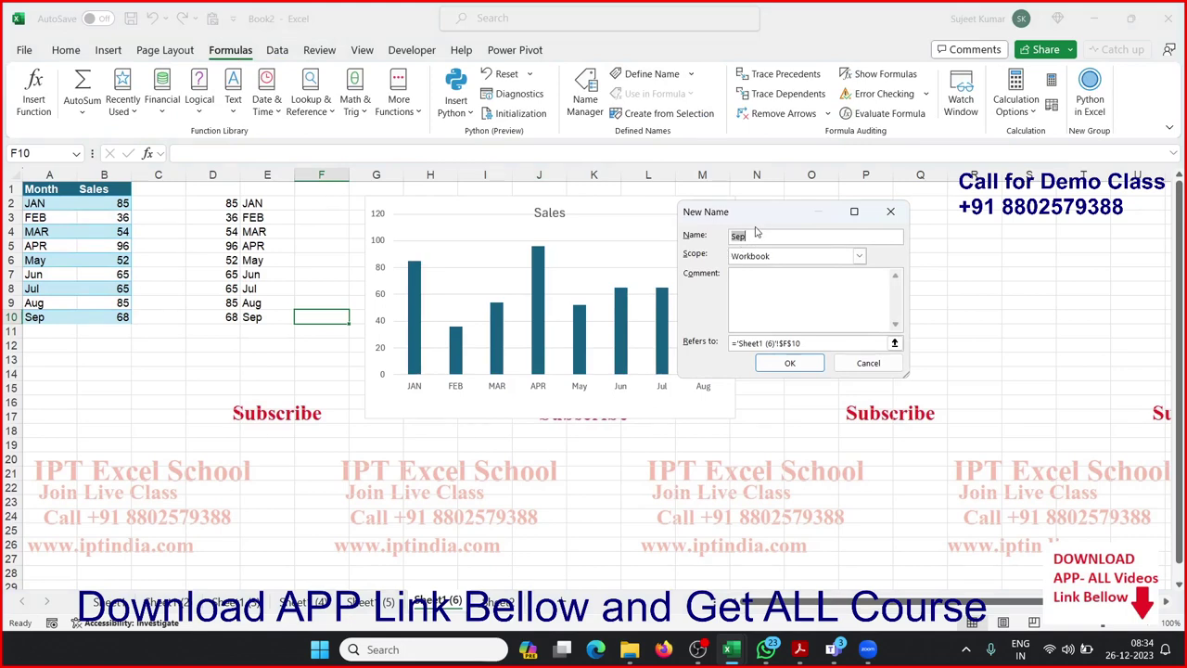
{"action": "type", "text": "SL"}
{"action": "left_click", "coordinate": [823, 343]}
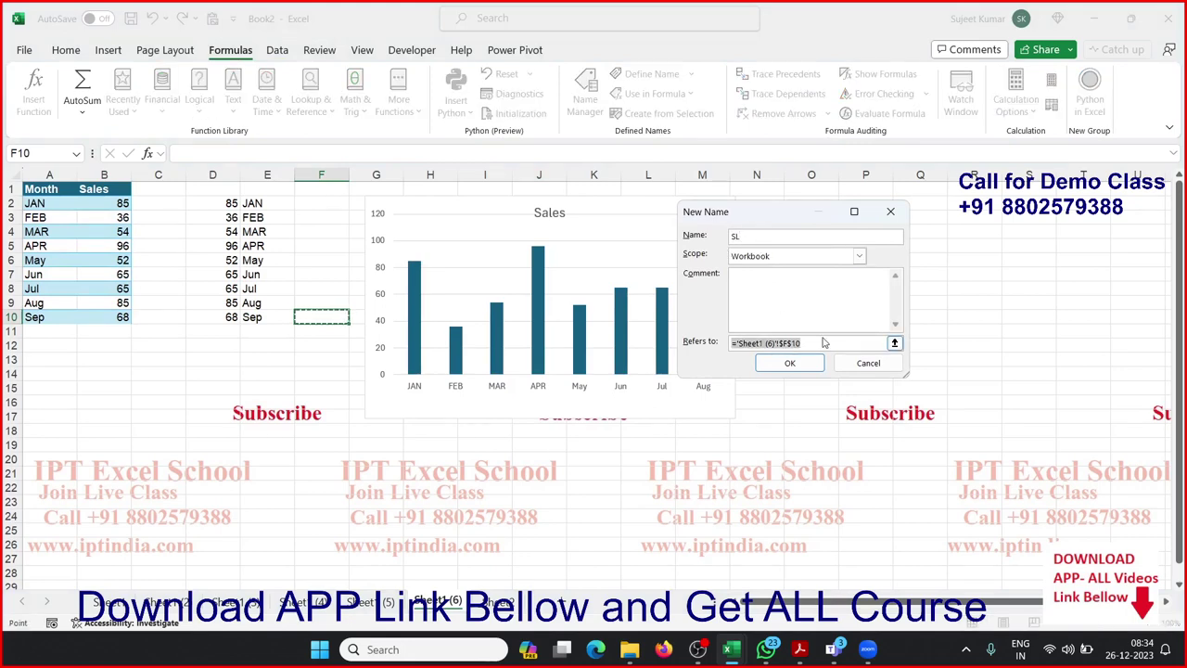
{"action": "key", "text": "ctrl+v"}
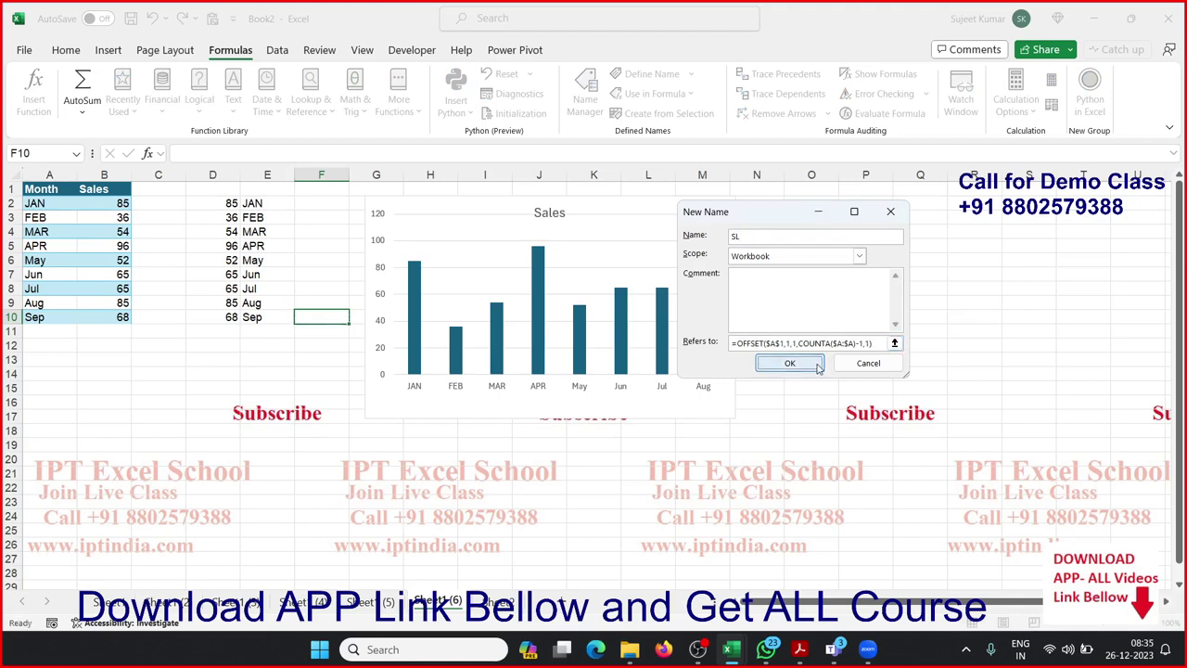
{"action": "left_click", "coordinate": [791, 363]}
{"action": "left_click", "coordinate": [543, 350]}
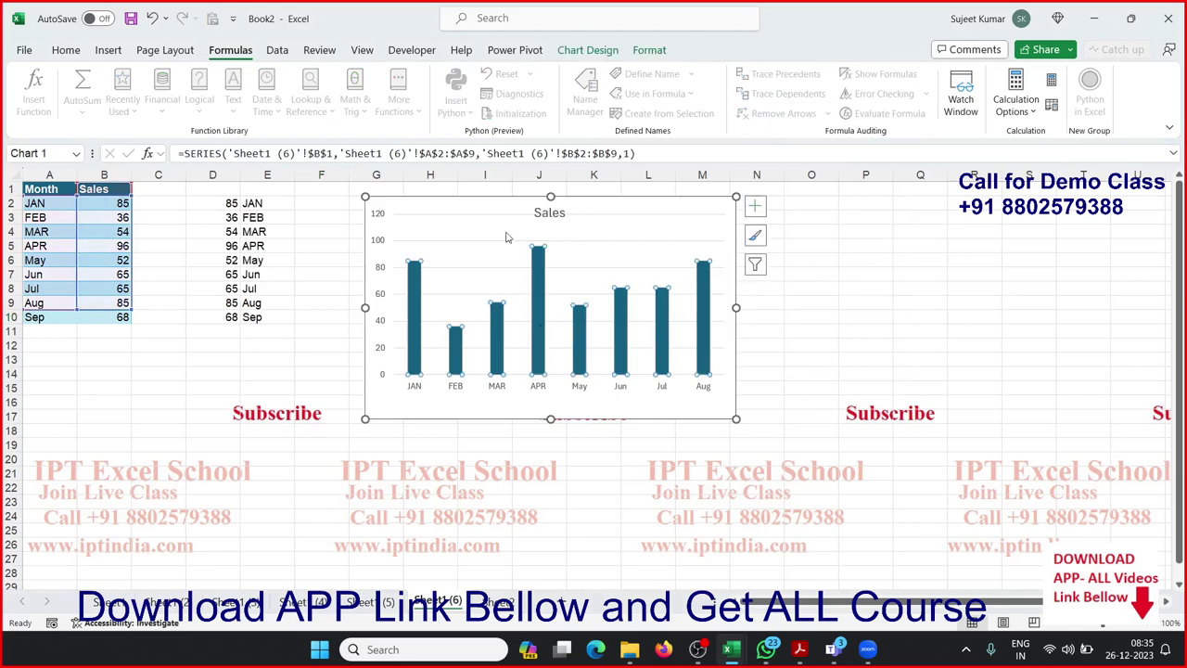
Replace $A$2:$A$9 with SL as the category range in the chart's SERIES formula, then select E2.
{"action": "left_click", "coordinate": [417, 153]}
{"action": "left_click_drag", "start_coordinate": [420, 153], "coordinate": [477, 153]}
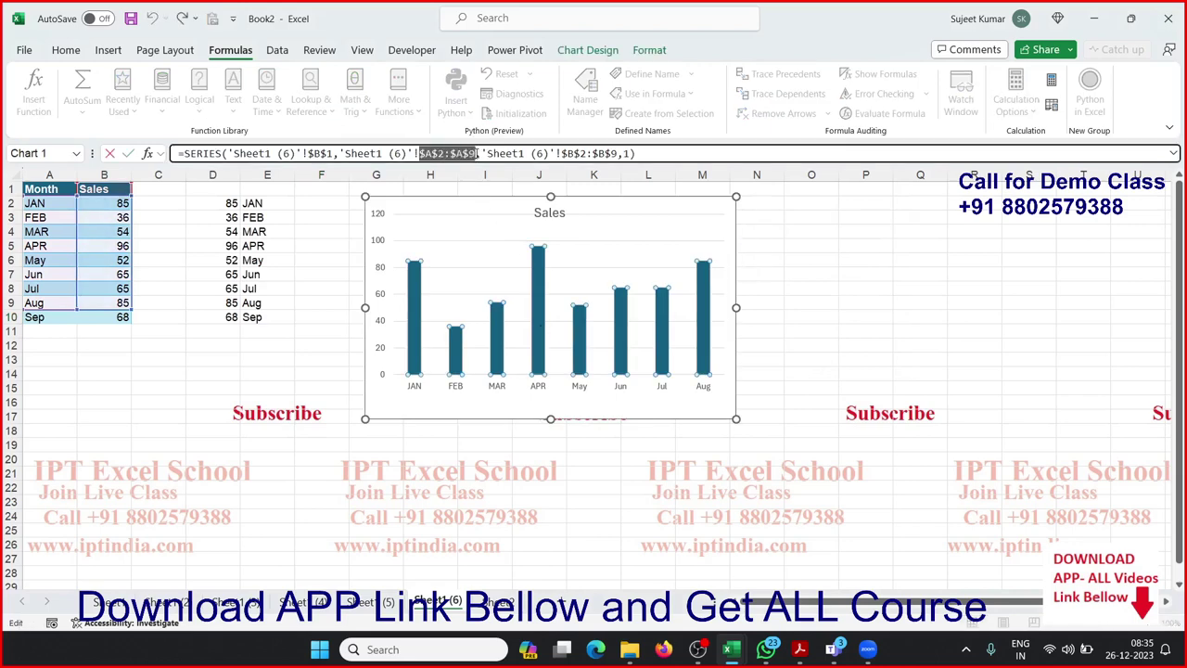
{"action": "type", "text": "S"}
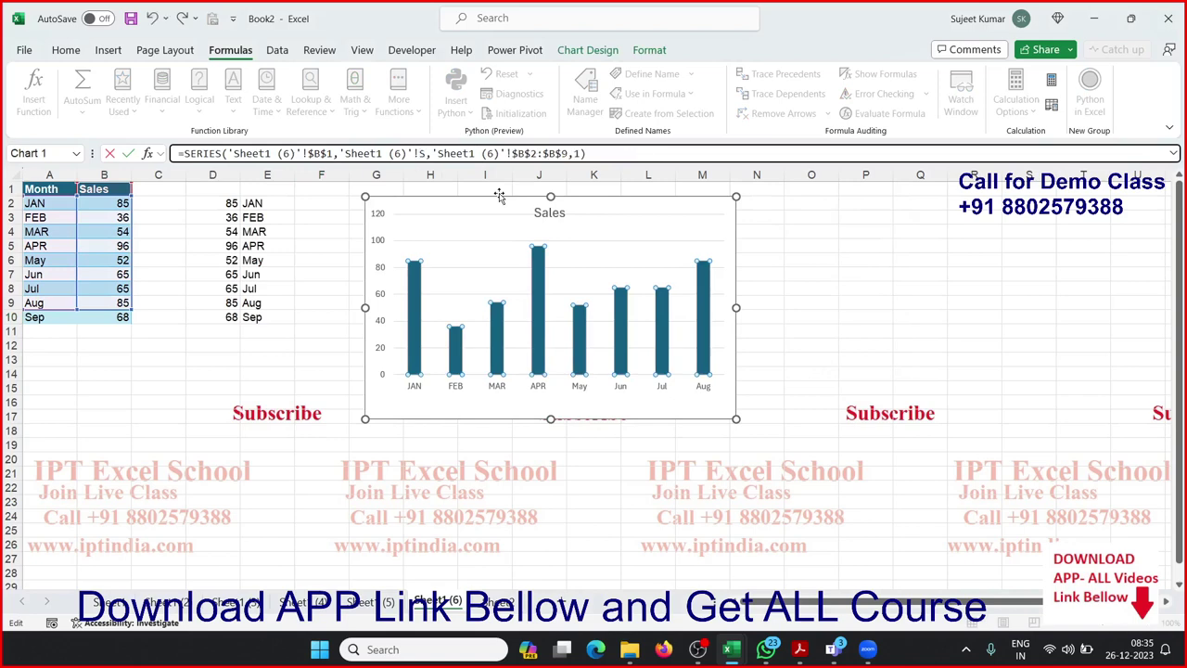
{"action": "type", "text": "L"}
{"action": "key", "text": "Return"}
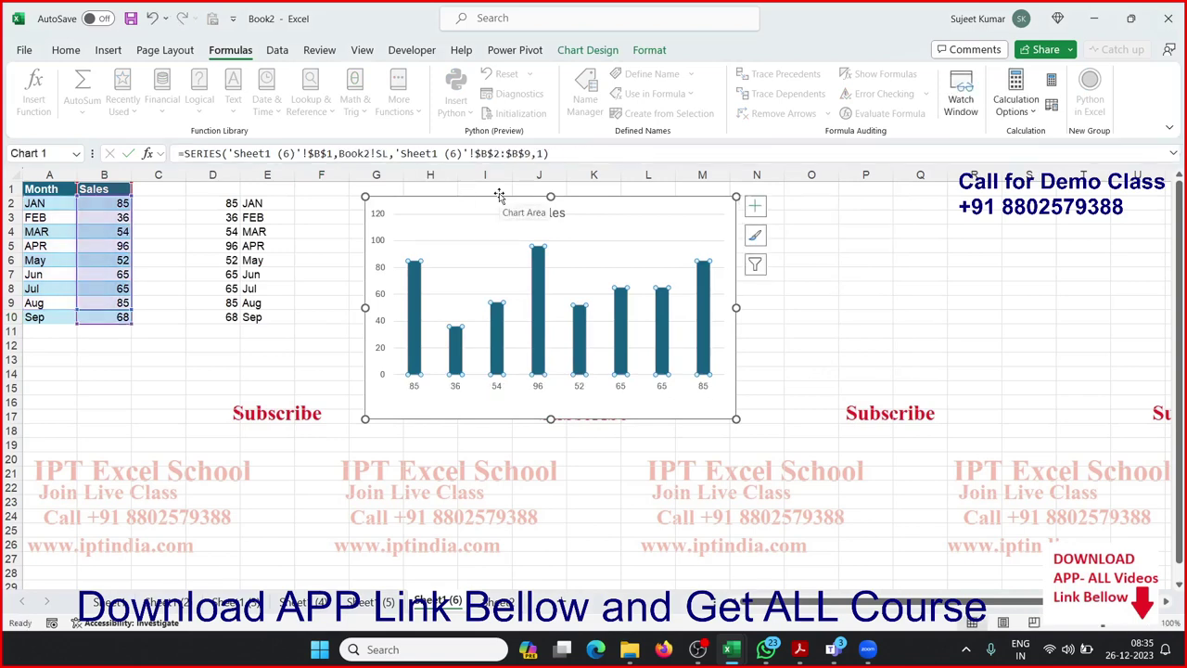
{"action": "left_click", "coordinate": [288, 191]}
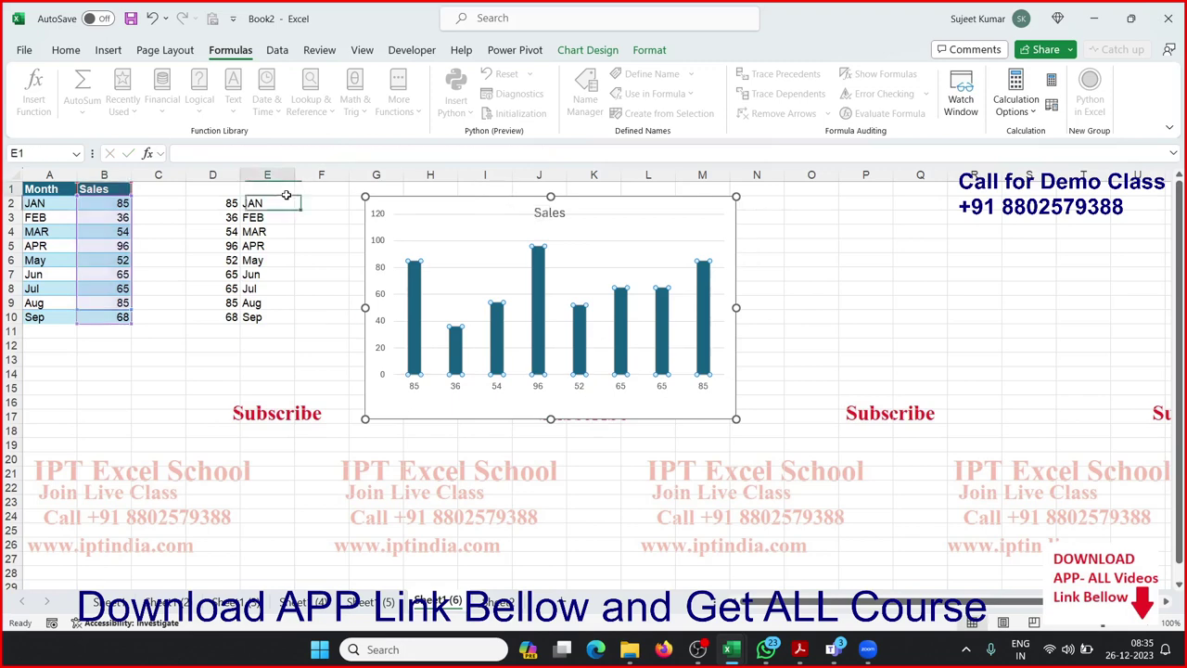
{"action": "left_click", "coordinate": [250, 205]}
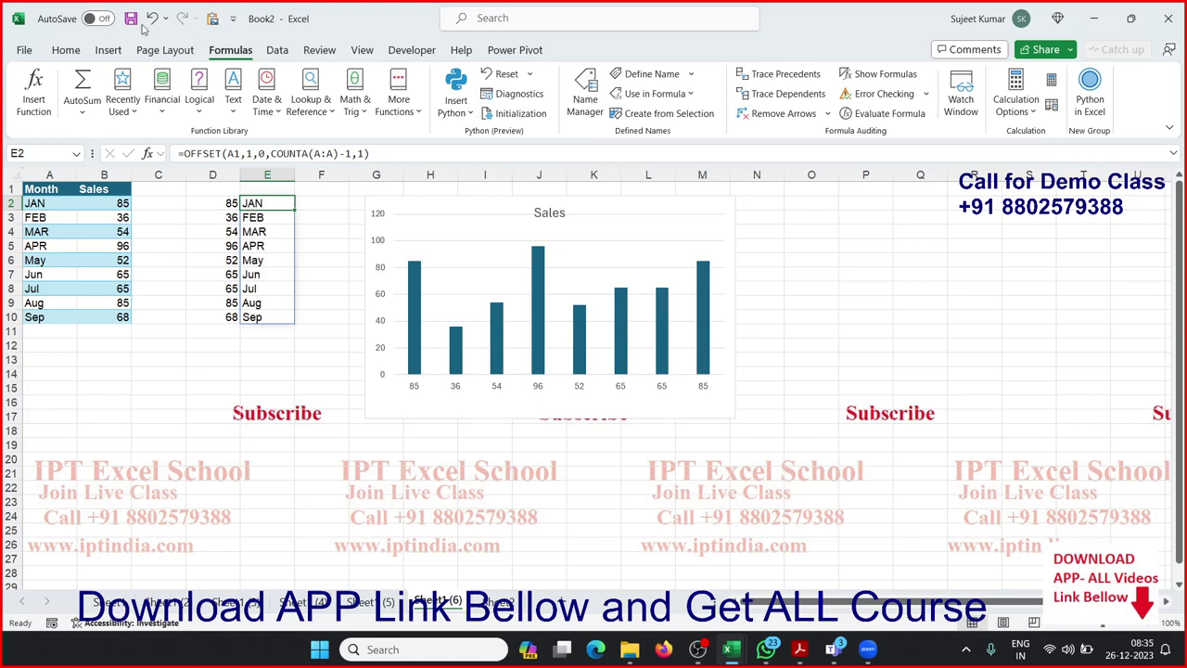
Make $A$1 and $A:$A absolute in E2's OFFSET month formula and copy the formula text.
{"action": "left_click", "coordinate": [225, 153]}
{"action": "key", "text": "F4"}
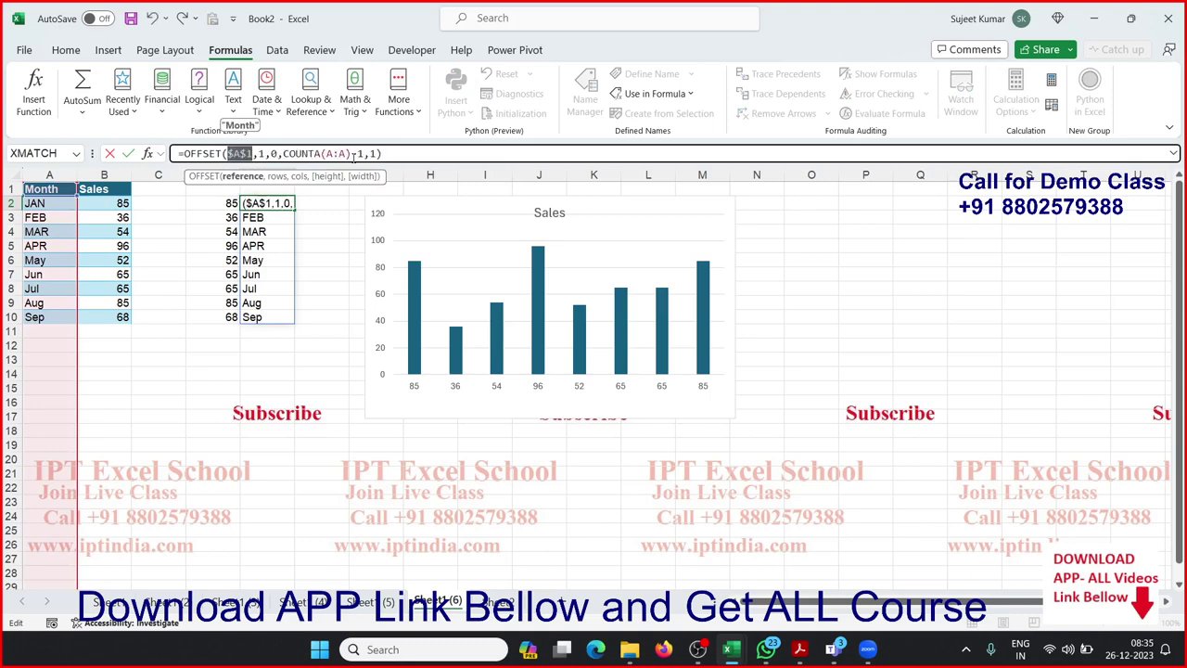
{"action": "left_click", "coordinate": [341, 153]}
{"action": "key", "text": "F4"}
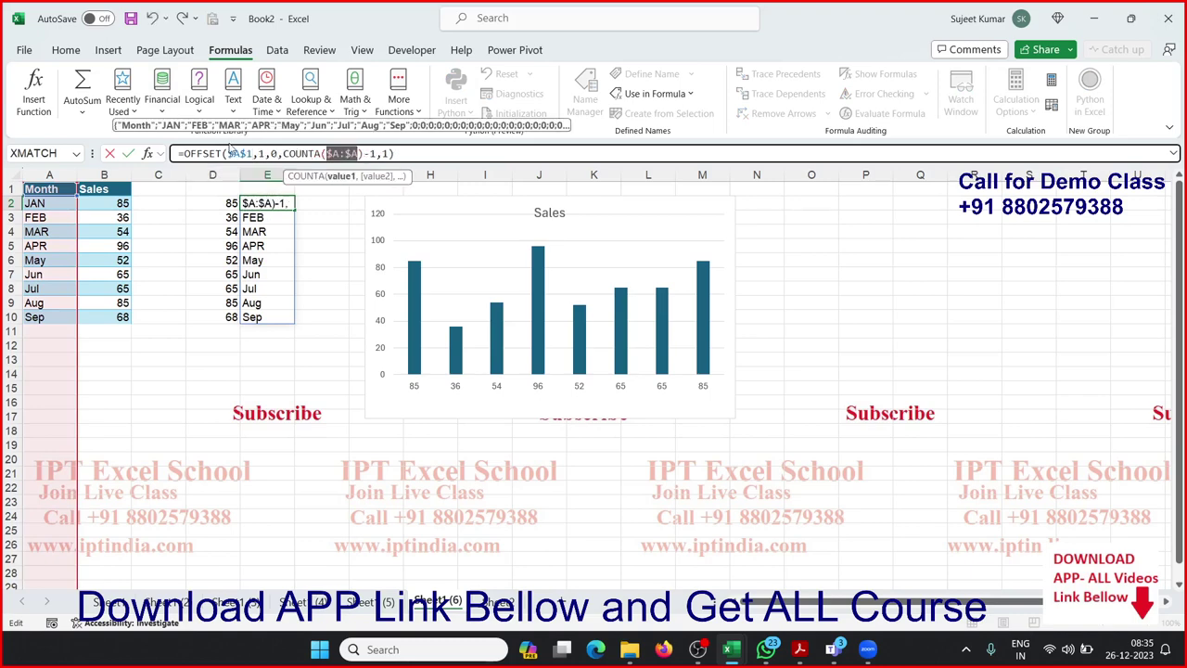
{"action": "key", "text": "Return"}
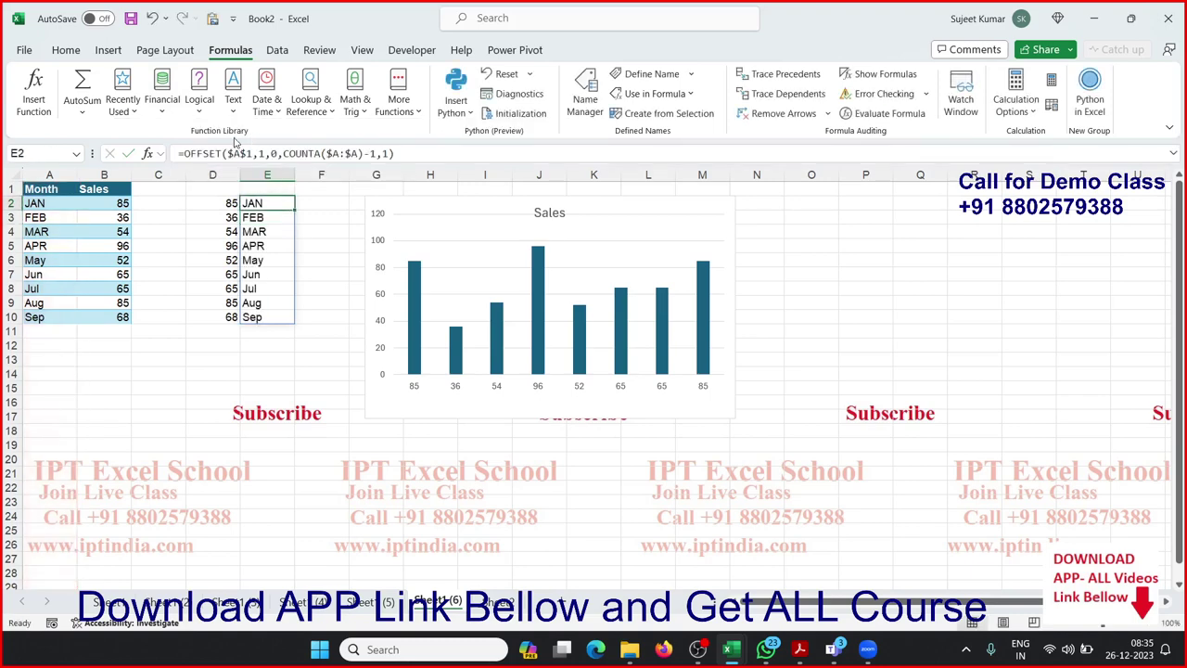
{"action": "left_click_drag", "start_coordinate": [183, 153], "coordinate": [423, 154]}
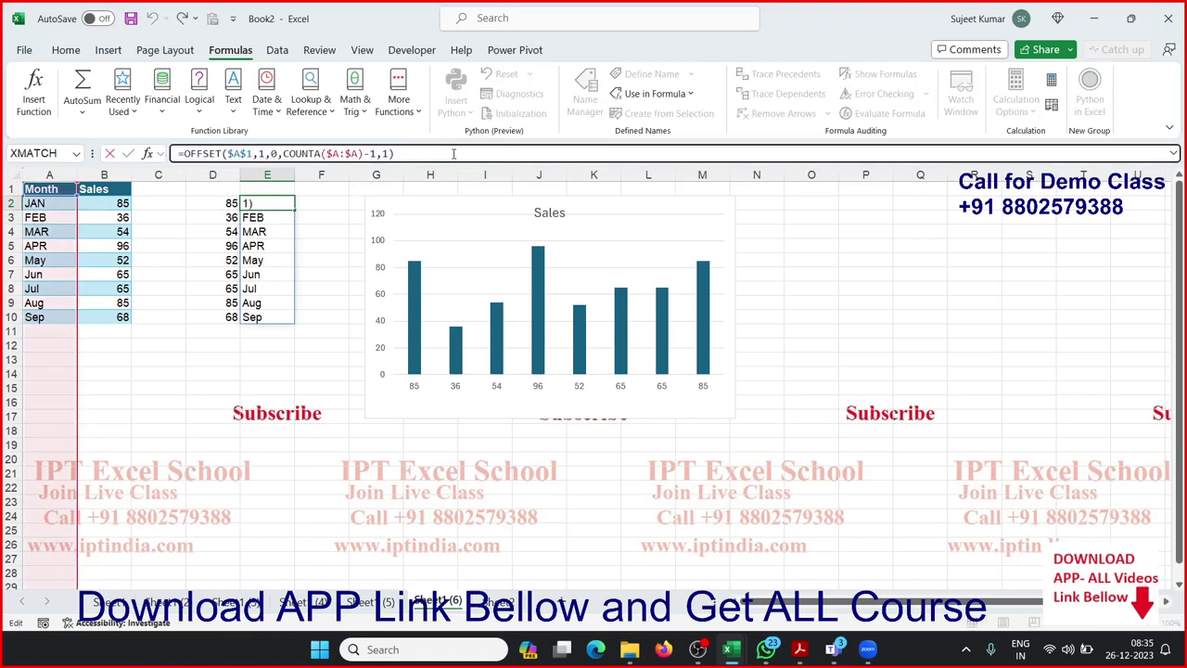
{"action": "key", "text": "ctrl+c"}
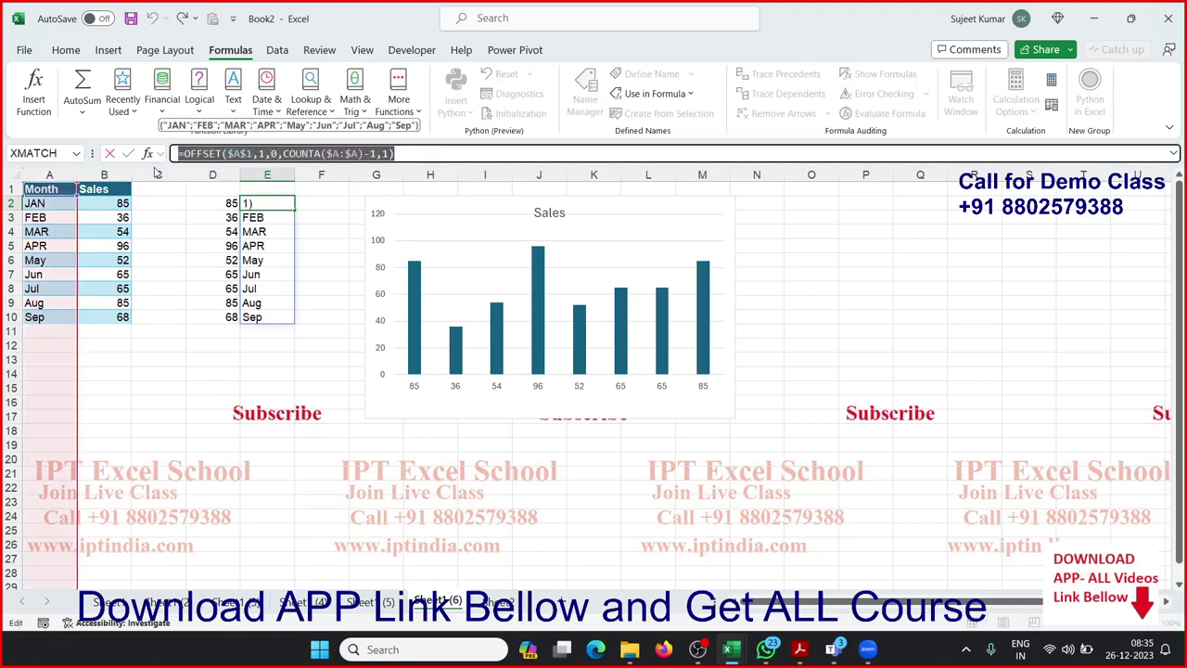
{"action": "key", "text": "Escape"}
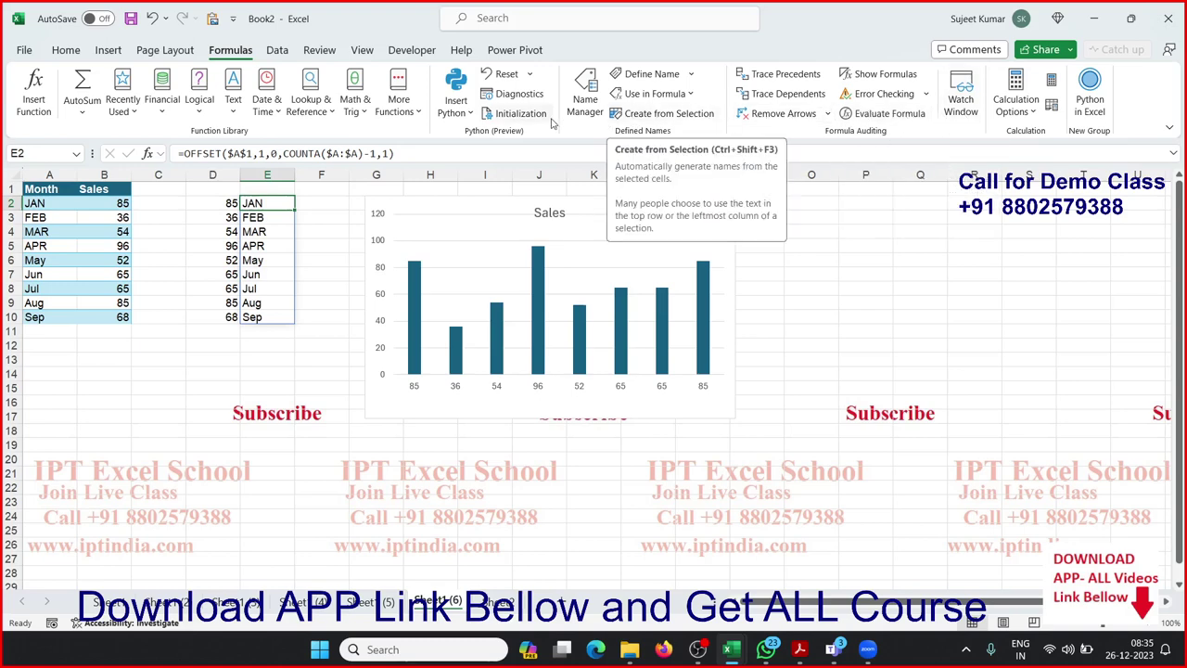
Define the name MM referring to the pasted OFFSET month formula.
{"action": "left_click", "coordinate": [641, 83]}
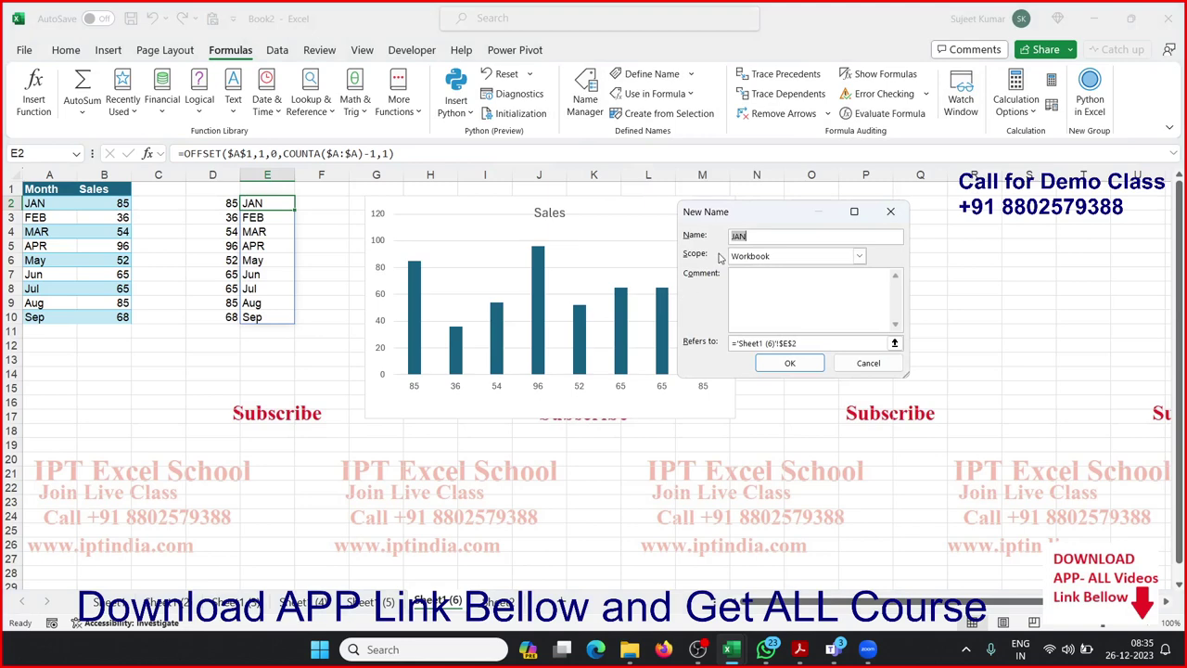
{"action": "type", "text": "MM"}
{"action": "left_click", "coordinate": [809, 343]}
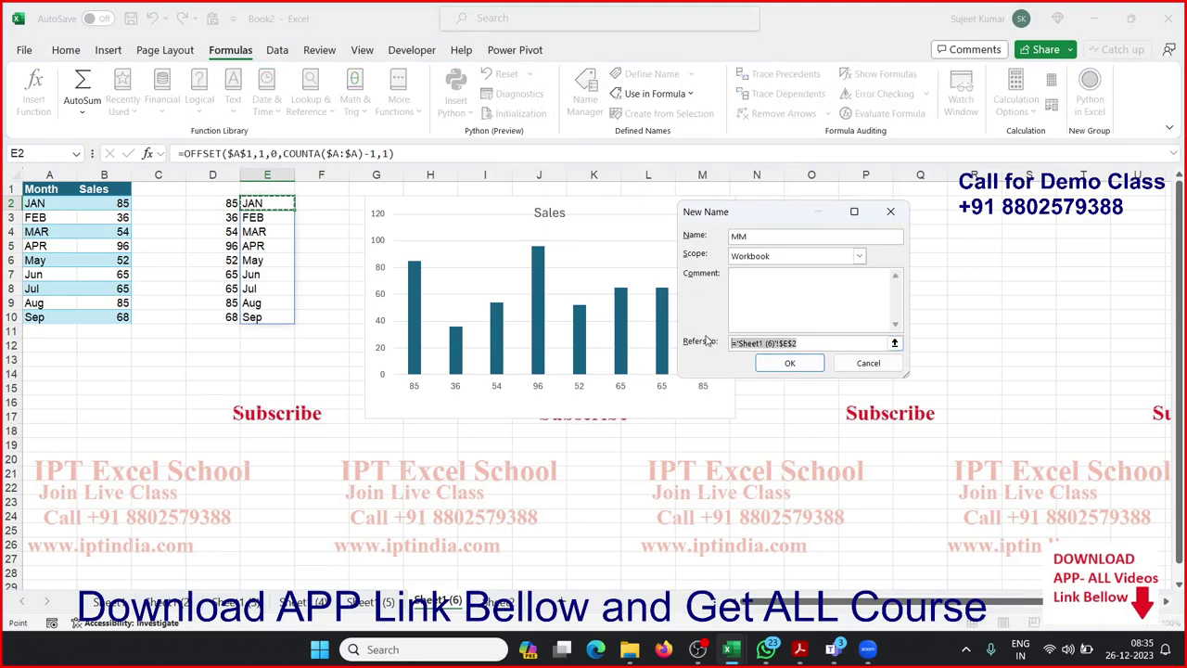
{"action": "key", "text": "ctrl+v"}
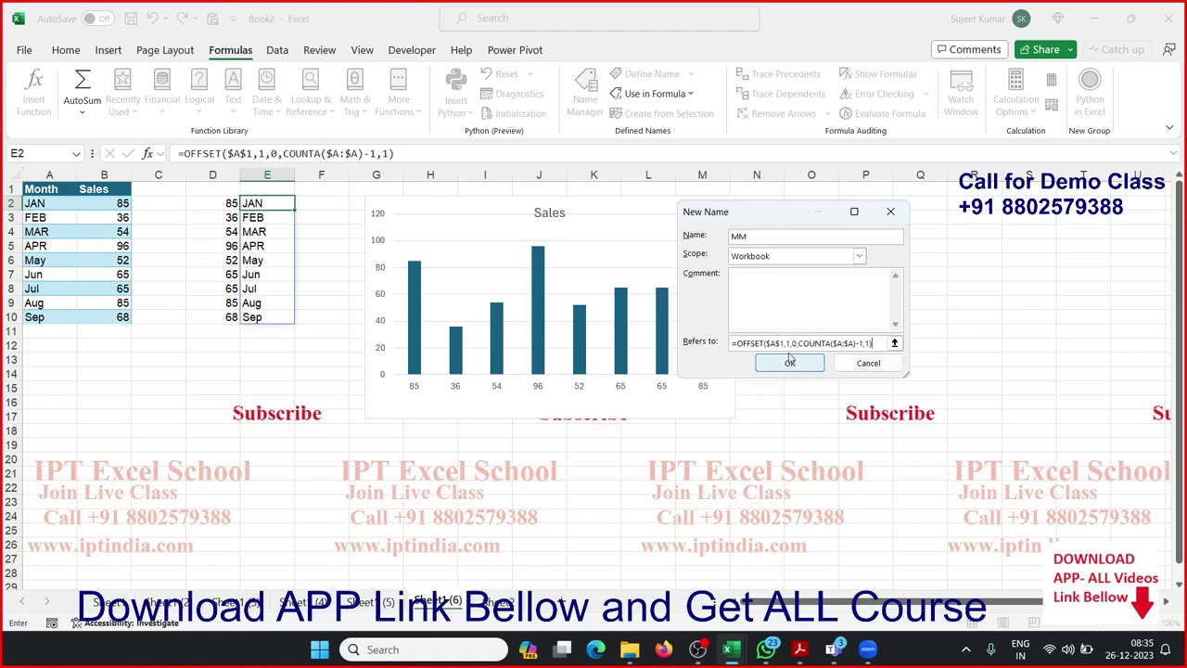
{"action": "left_click", "coordinate": [789, 362]}
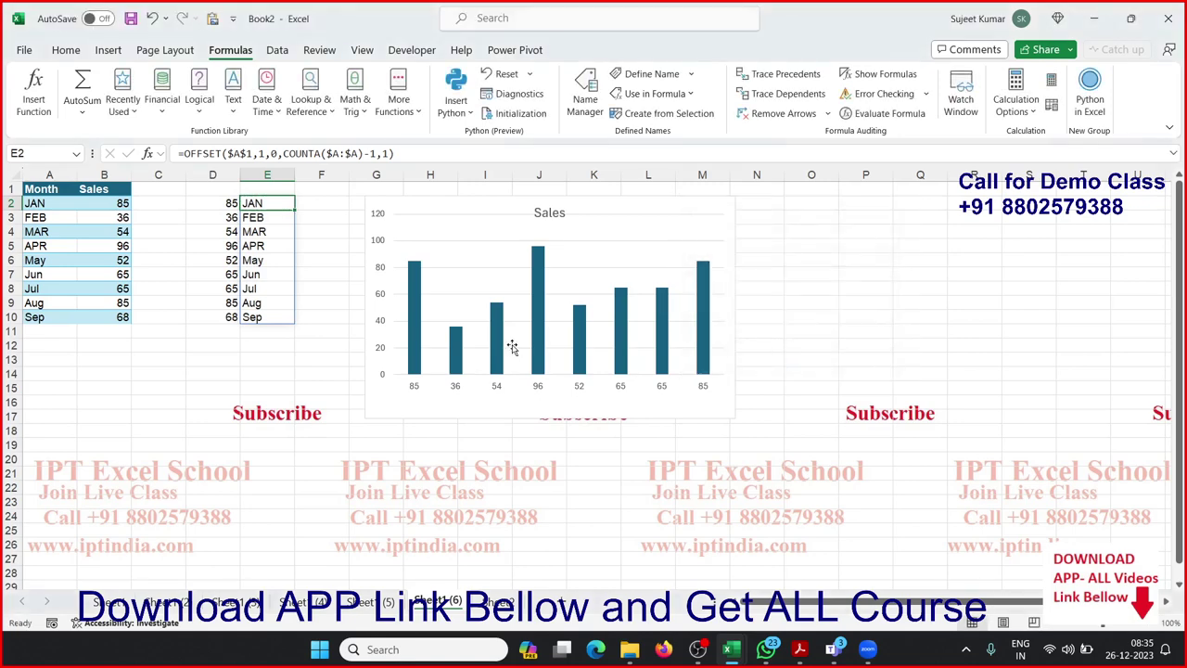
Try MM as the Sales series values, then undo when the chart empties.
{"action": "left_click", "coordinate": [461, 352]}
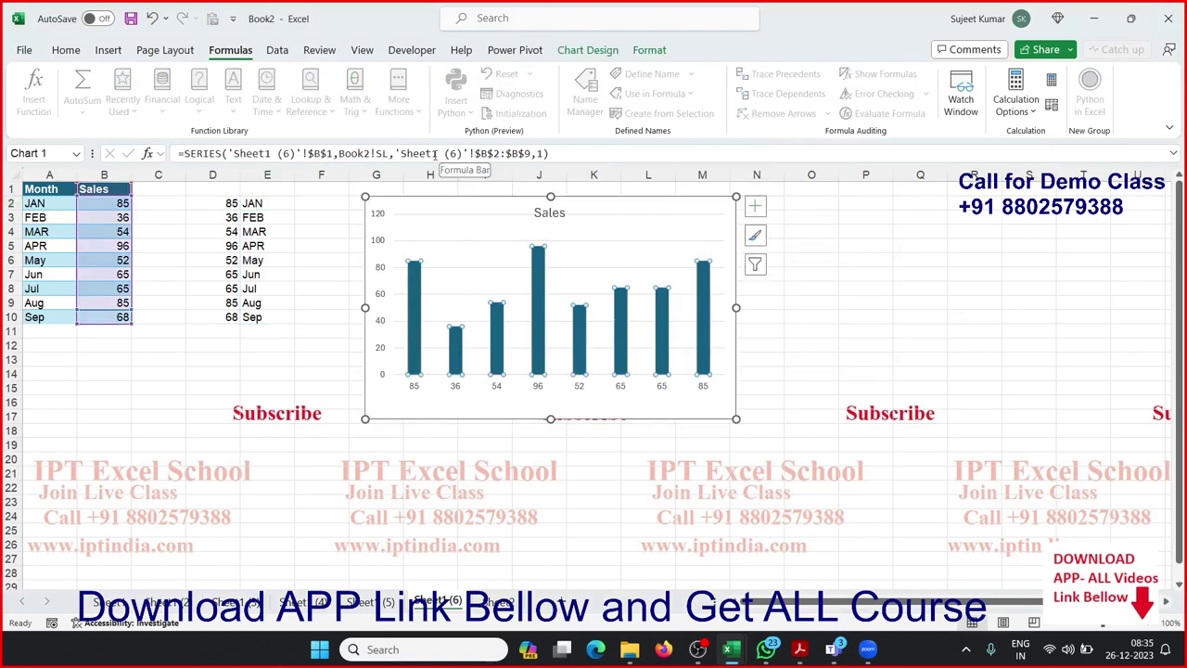
{"action": "left_click_drag", "start_coordinate": [474, 154], "coordinate": [530, 154]}
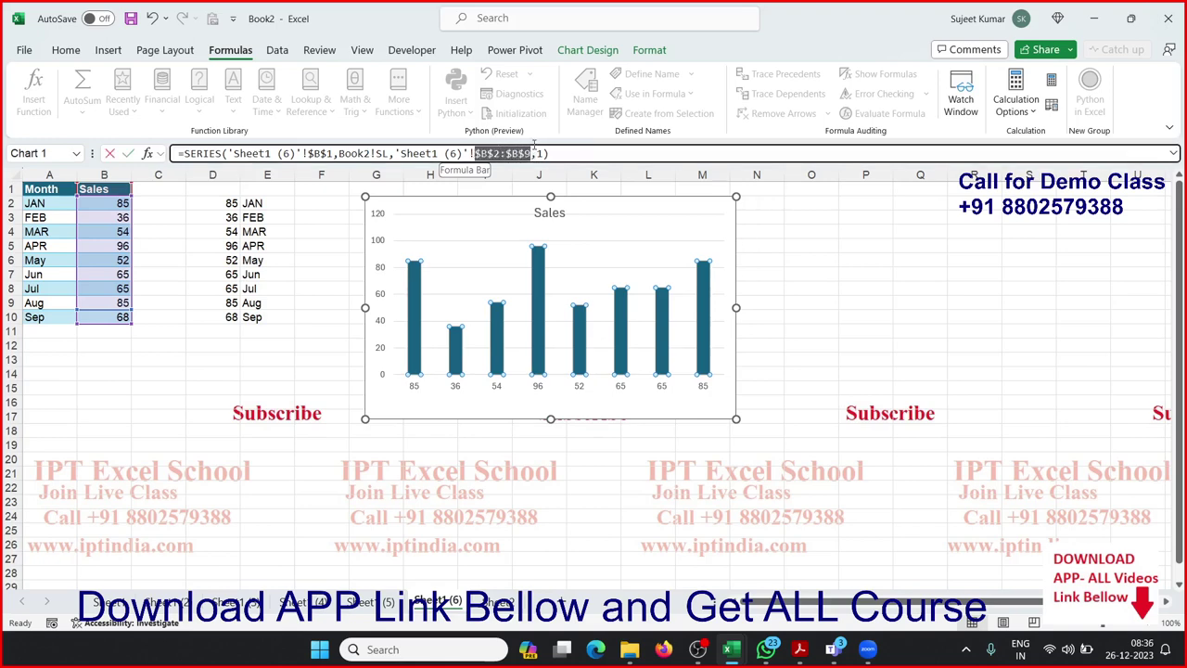
{"action": "type", "text": "mm"}
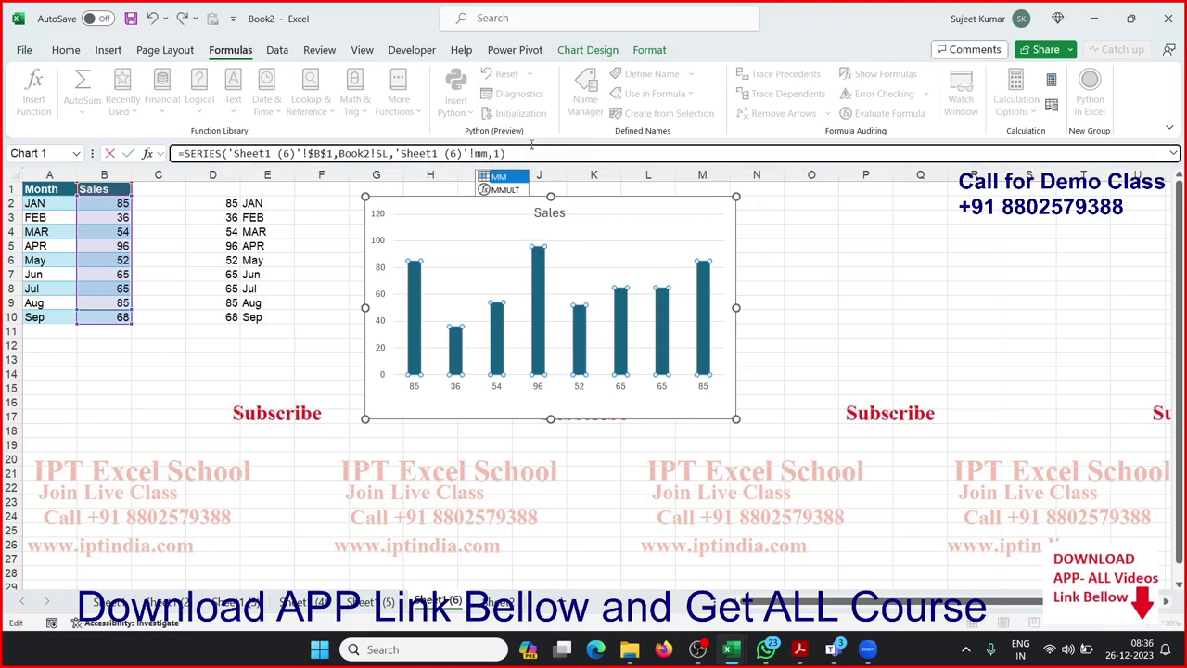
{"action": "key", "text": "Return"}
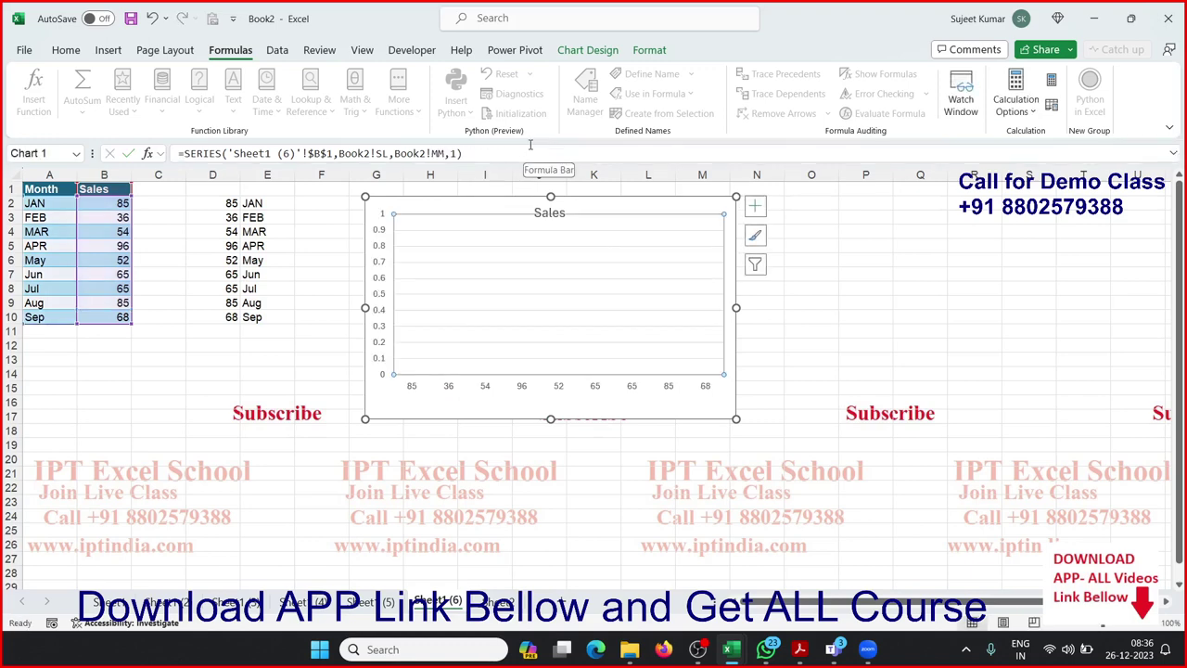
{"action": "key", "text": "ctrl+z"}
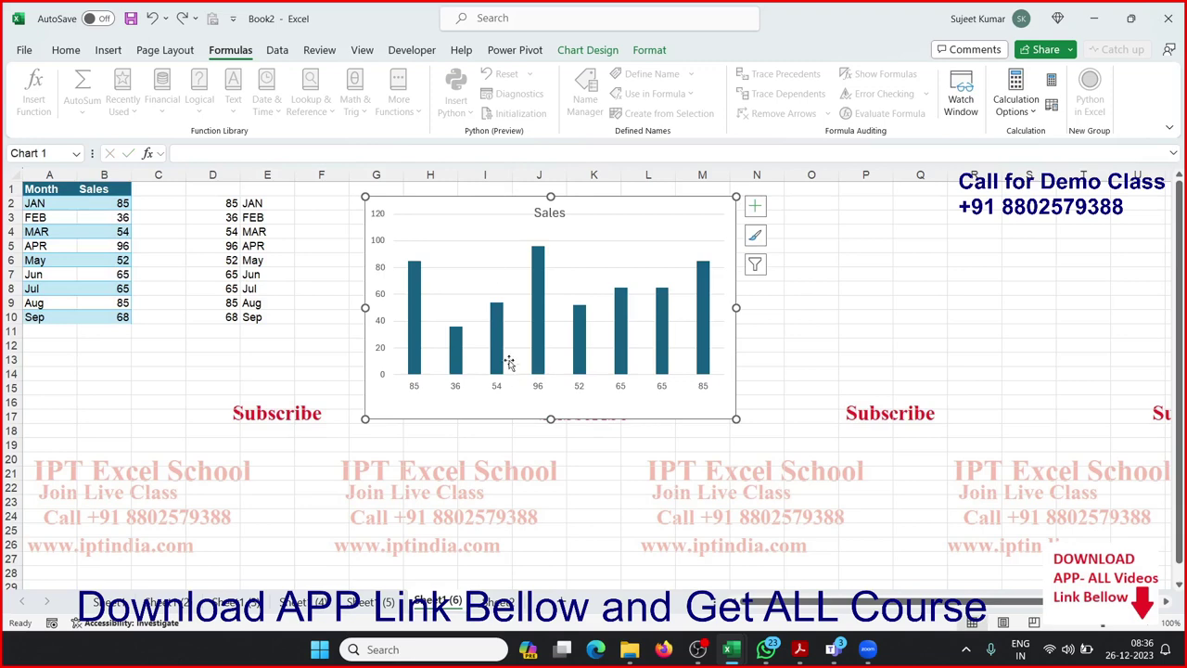
Replace SL with MM as the category labels in the series formula.
{"action": "left_click", "coordinate": [509, 389]}
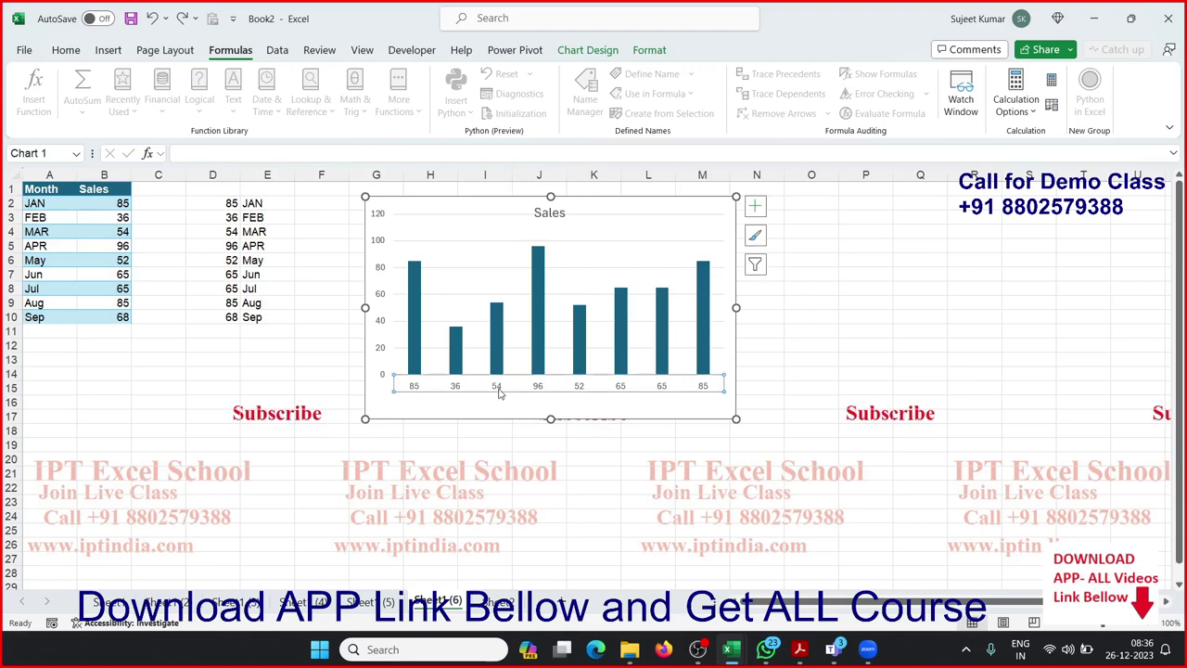
{"action": "left_click", "coordinate": [494, 336]}
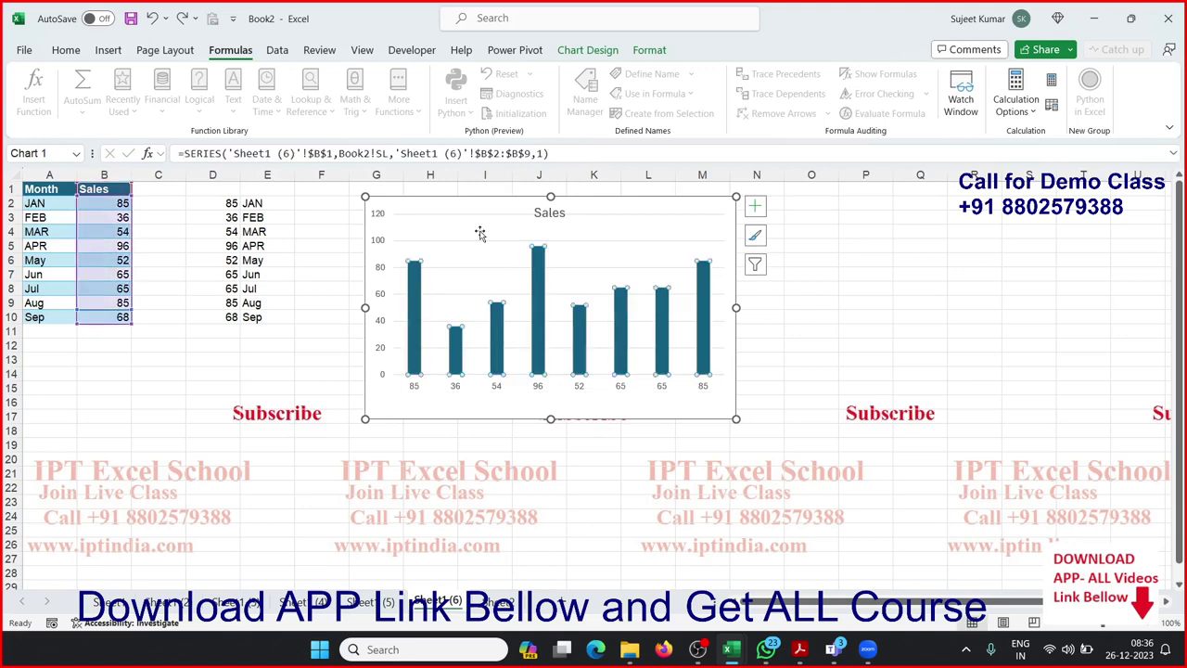
{"action": "double_click", "coordinate": [381, 153]}
{"action": "type", "text": "mm"}
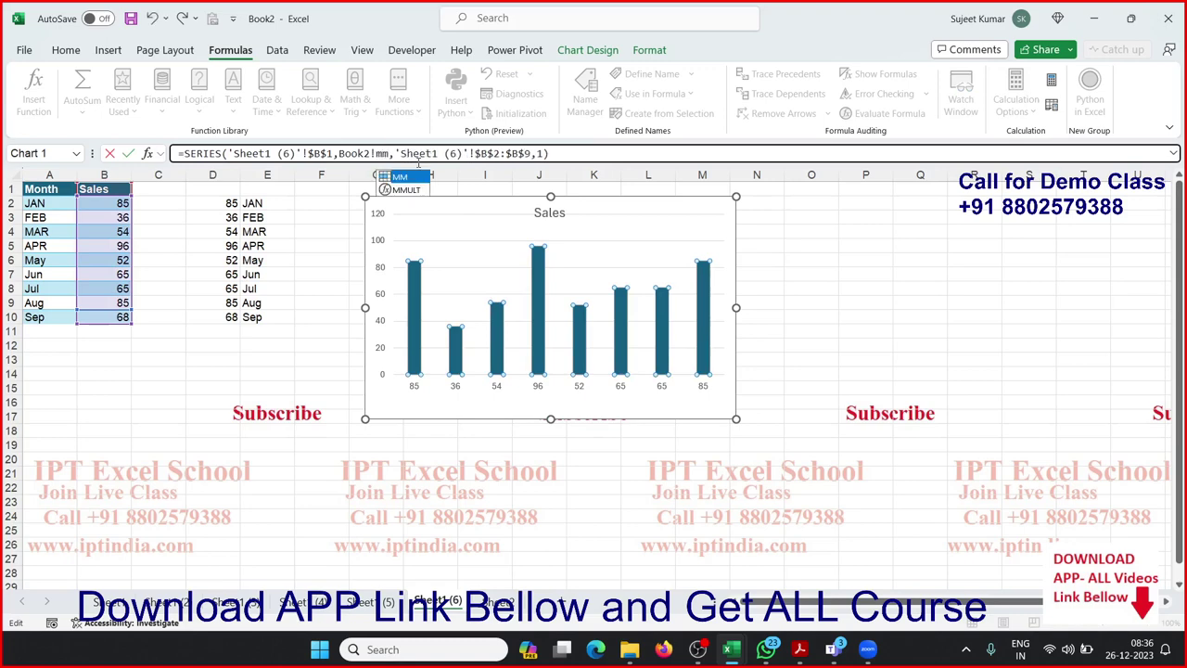
{"action": "key", "text": "Tab"}
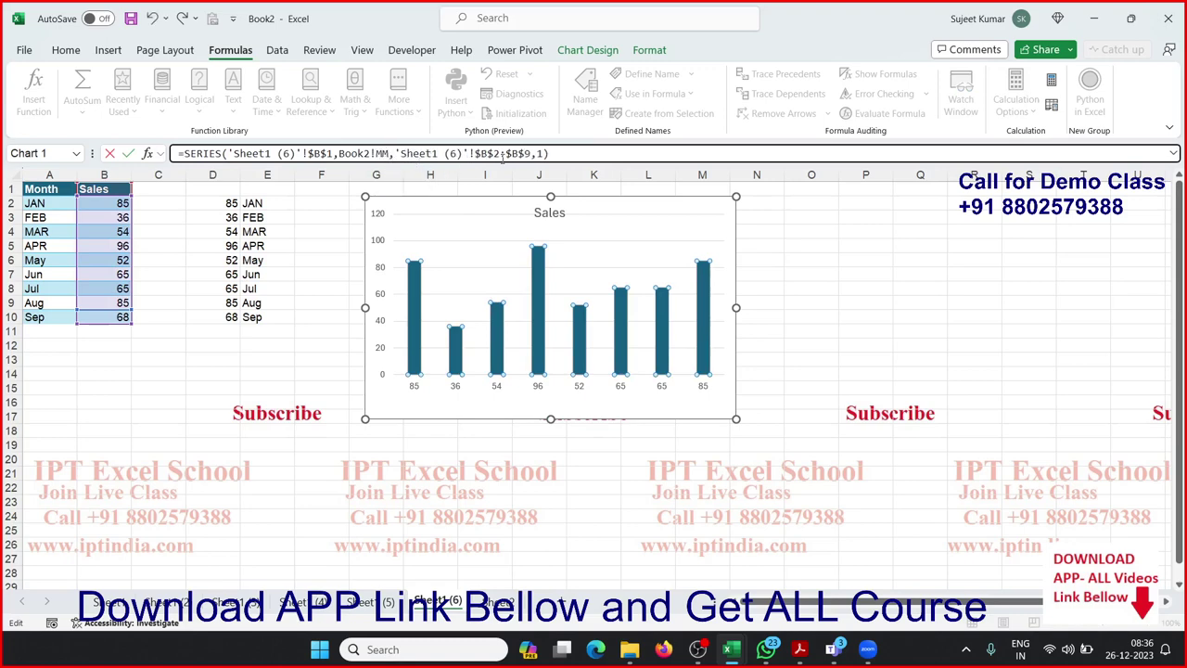
{"action": "left_click_drag", "start_coordinate": [526, 156], "coordinate": [499, 154]}
{"action": "left_click", "coordinate": [500, 153]}
Replace the $B$2:$B$9 values range with SL, then select cell A11 below Sep.
{"action": "left_click_drag", "start_coordinate": [475, 153], "coordinate": [531, 154]}
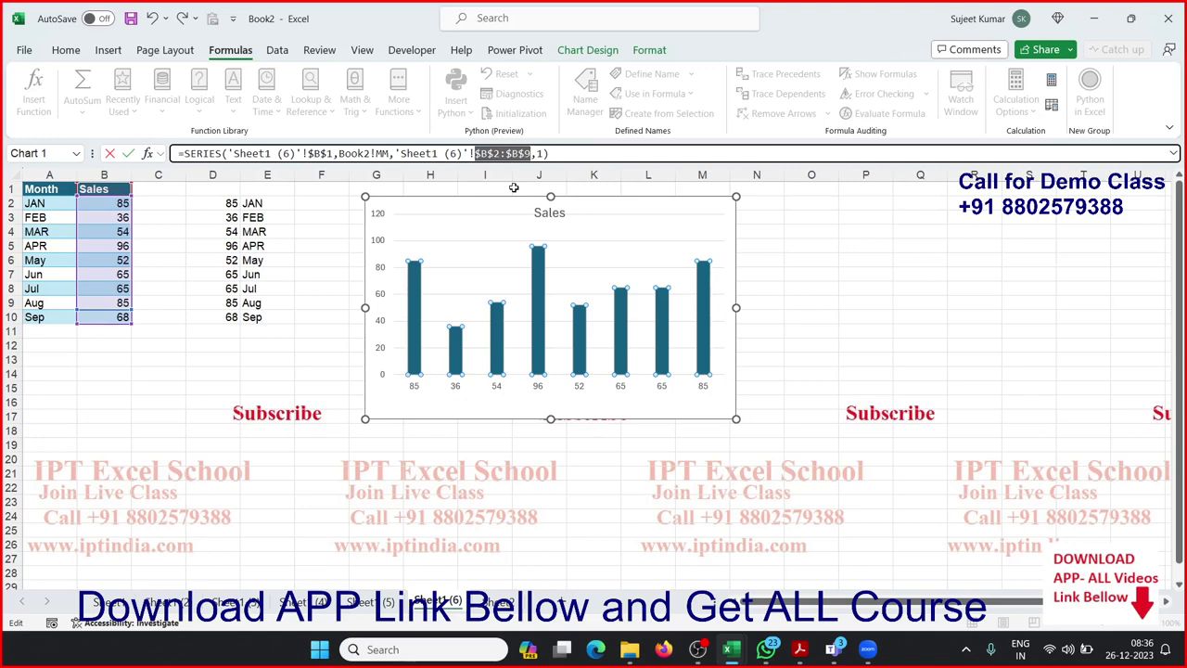
{"action": "type", "text": "sl"}
{"action": "key", "text": "Return"}
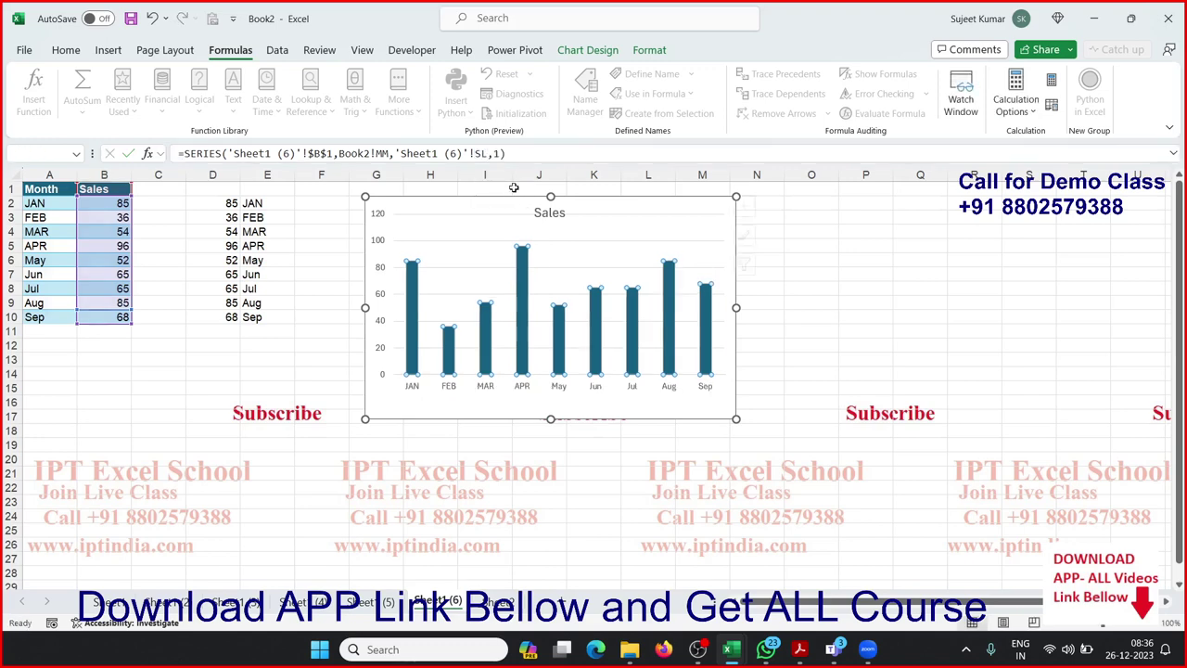
{"action": "left_click", "coordinate": [167, 344]}
{"action": "left_click", "coordinate": [67, 328]}
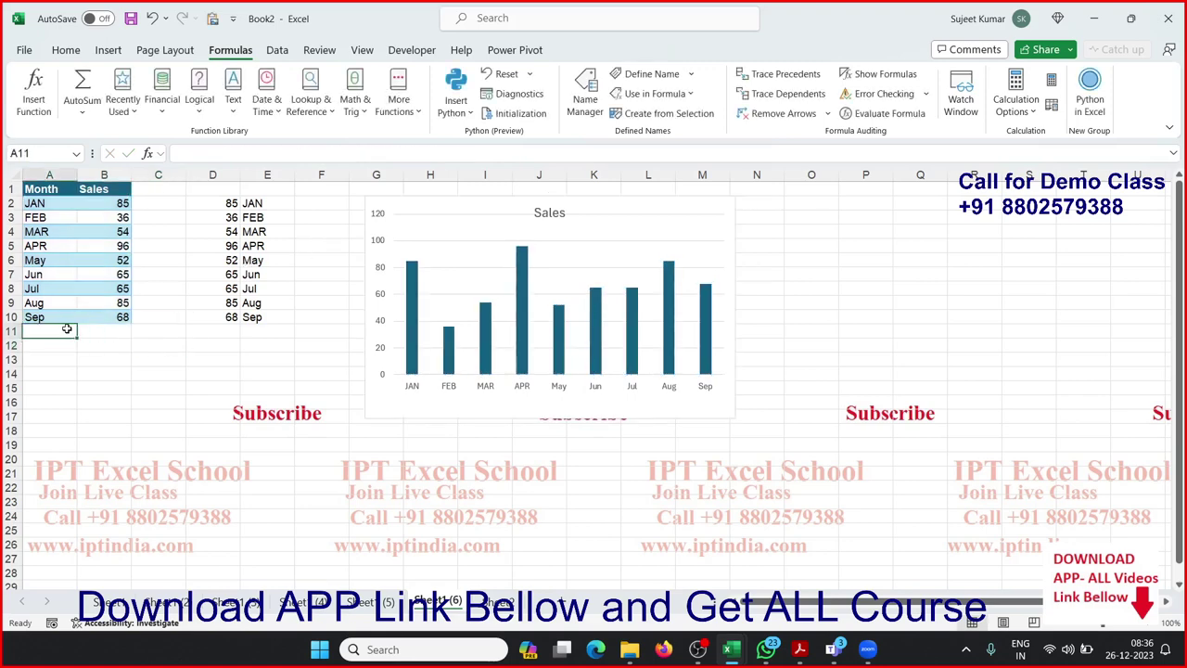
Enter Oct with 85 in row 11 and Nov with 85 in row 12.
{"action": "type", "text": "Oct"}
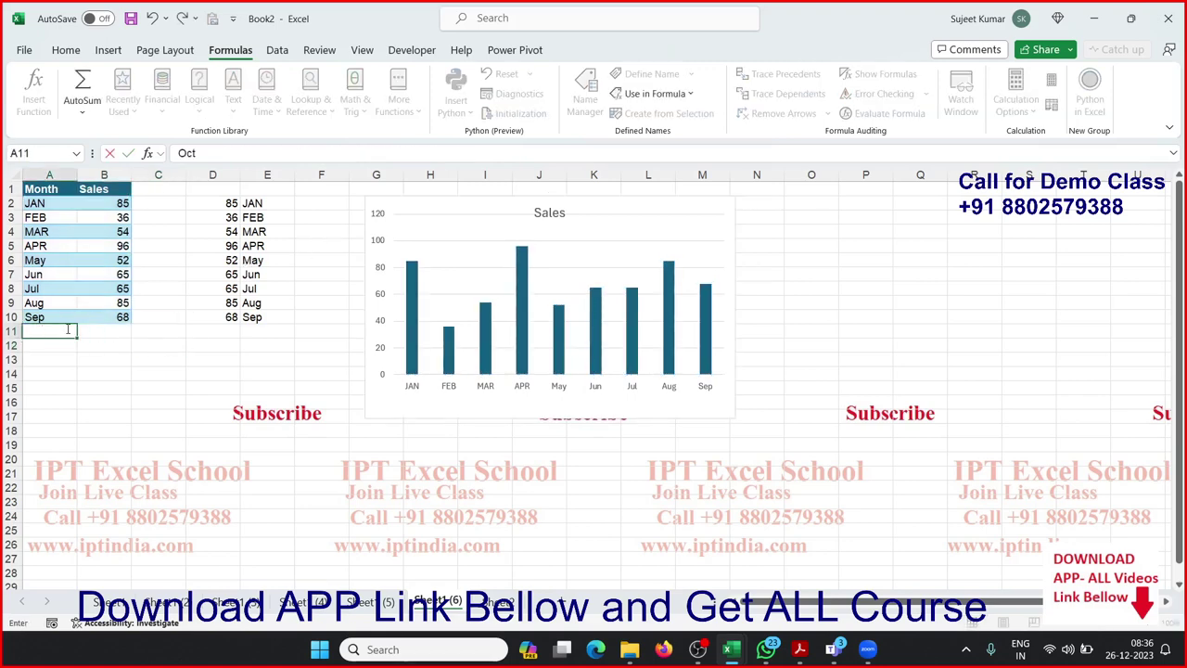
{"action": "key", "text": "Tab"}
{"action": "type", "text": "85"}
{"action": "key", "text": "Tab"}
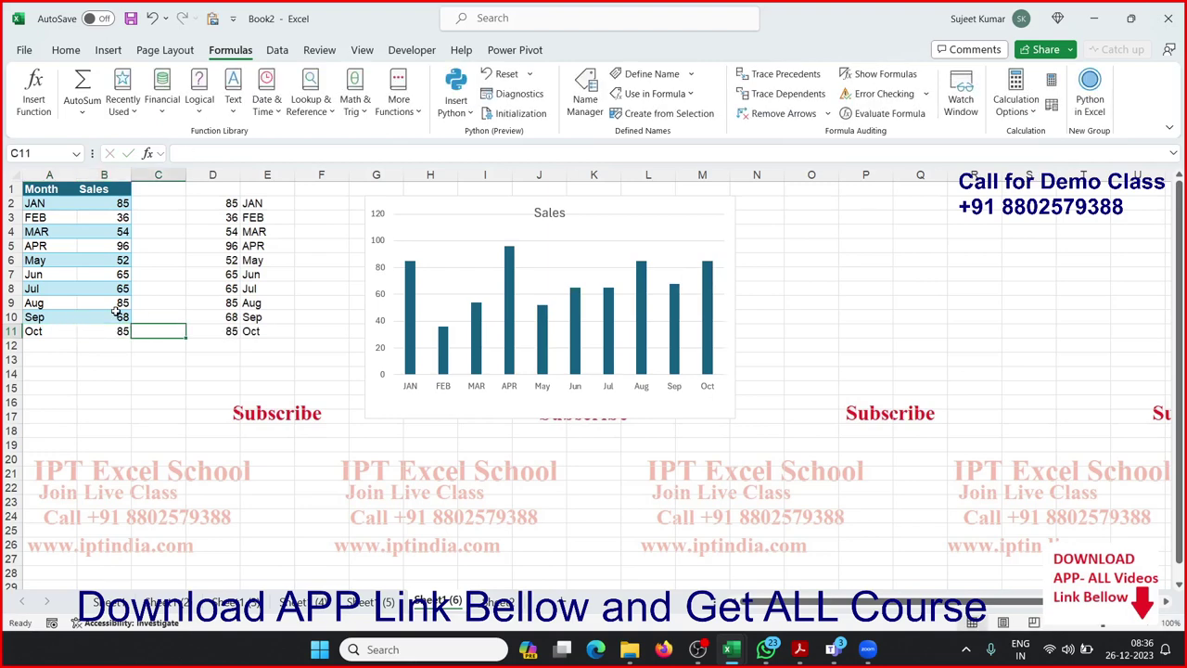
{"action": "key", "text": "Down"}
{"action": "key", "text": "Left"}
{"action": "key", "text": "Left"}
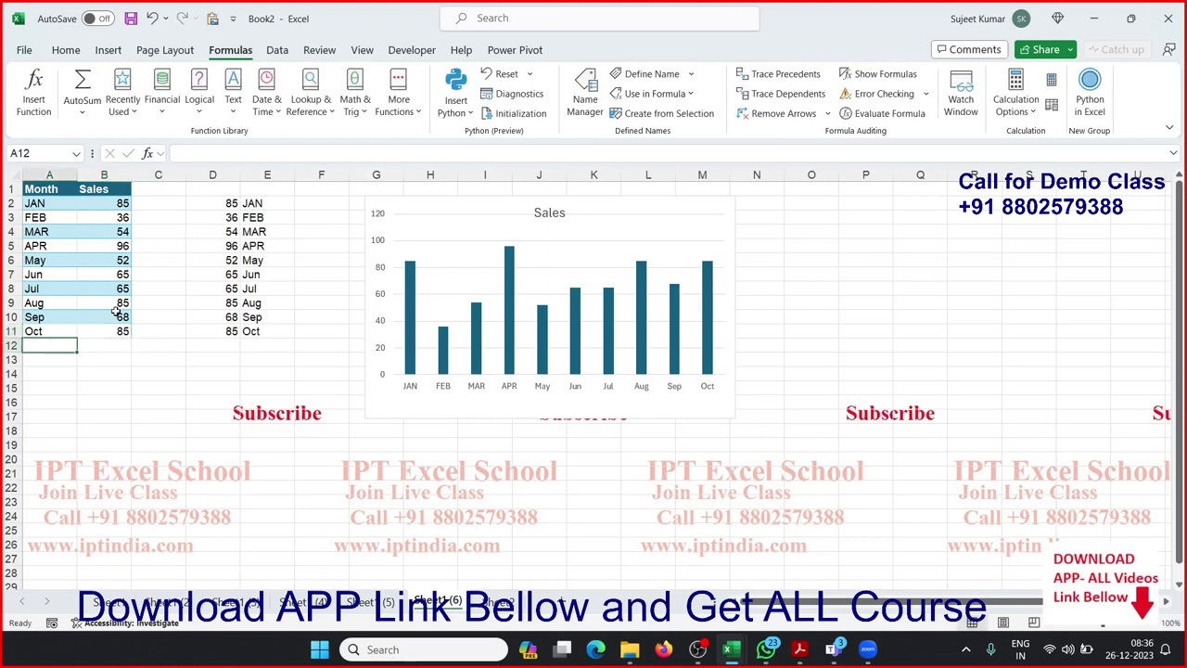
{"action": "type", "text": "Nov"}
{"action": "key", "text": "Tab"}
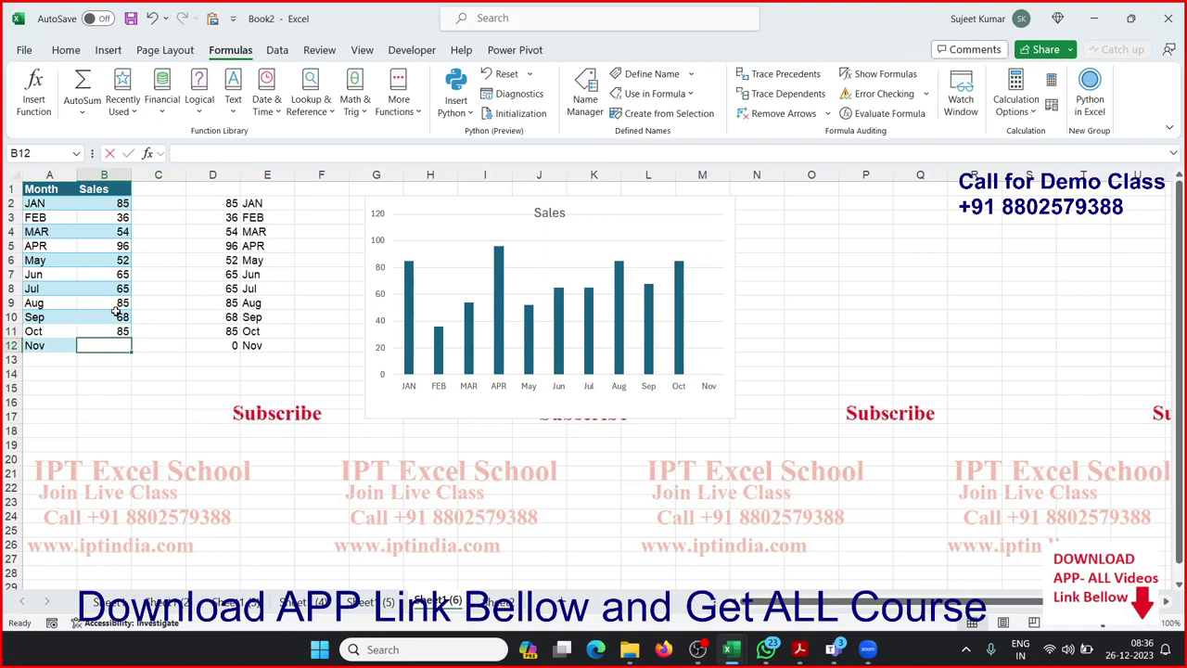
{"action": "type", "text": "85"}
{"action": "key", "text": "Tab"}
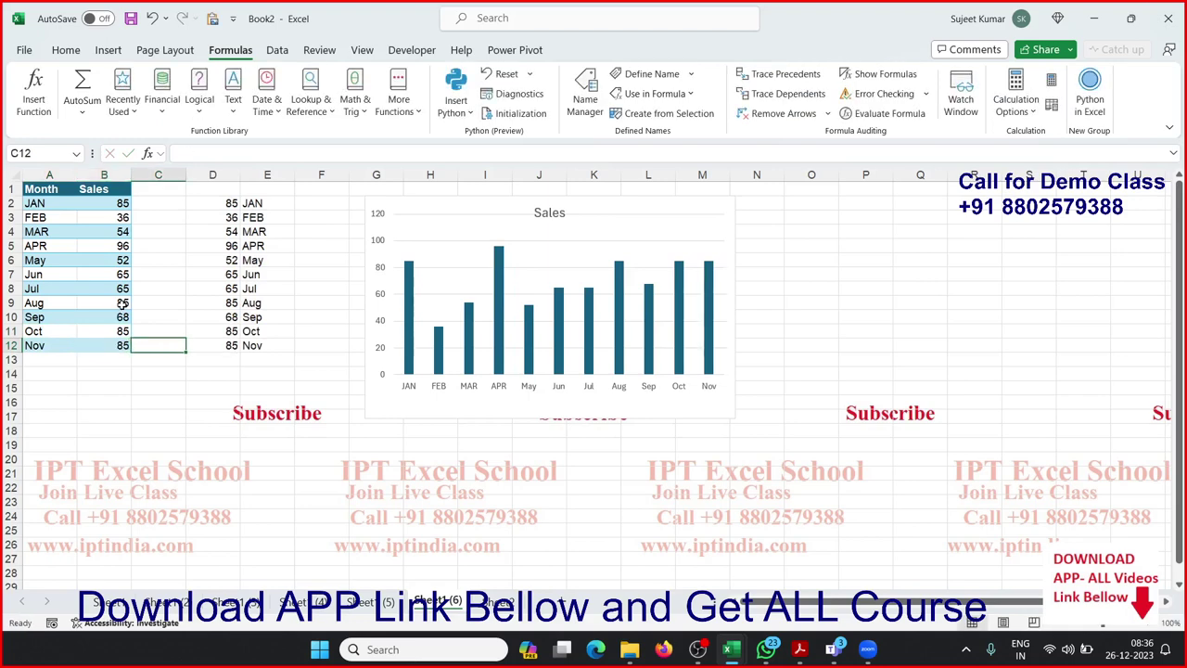